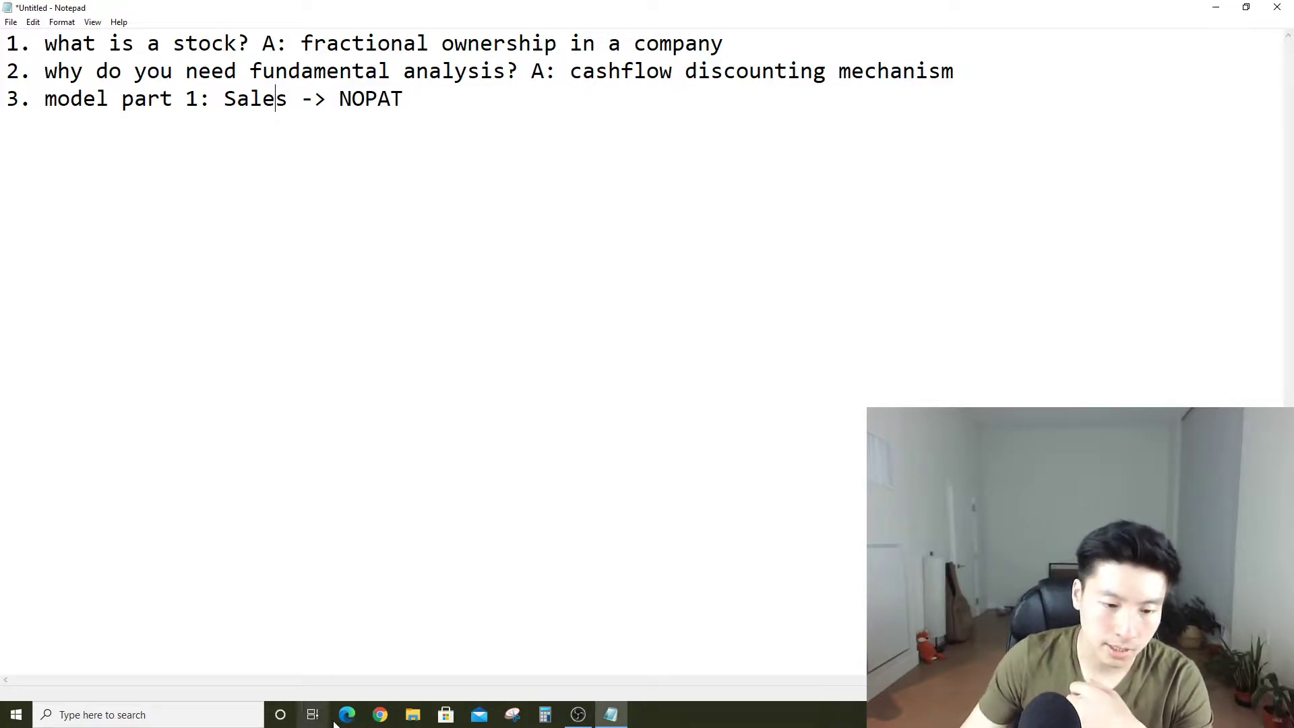
# Open a new Chrome browser tab over the Notepad stock-analysis notes
pyautogui.click(380, 714)
# Search Google for aapl to see Apple's stock quote, then return to the Notepad notes
pyautogui.write('aapl')
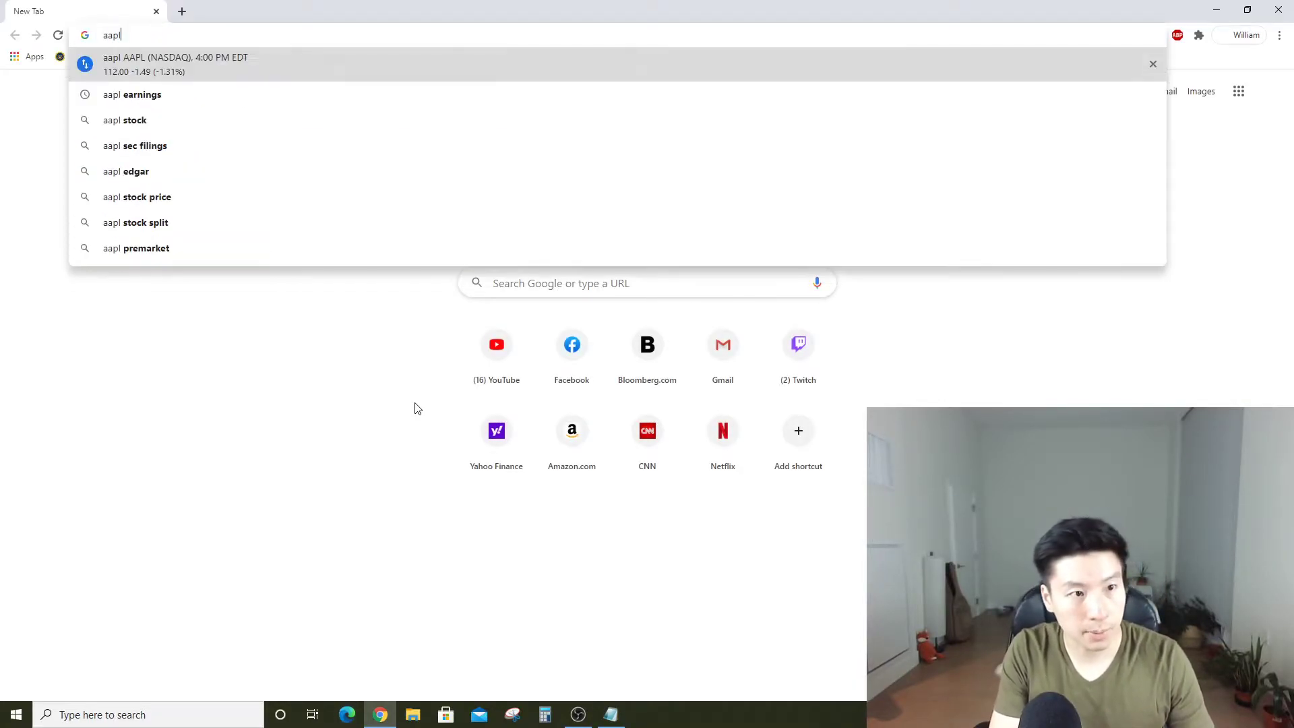
pyautogui.press('Return')
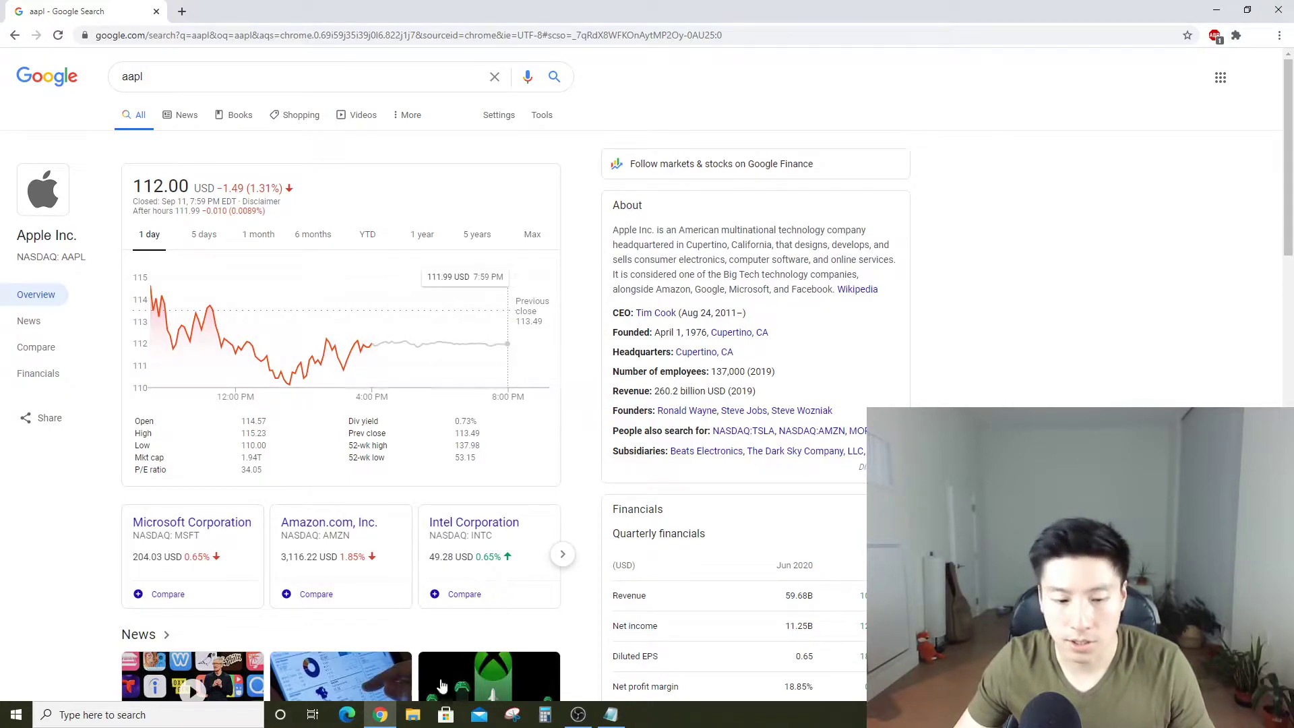
pyautogui.click(611, 715)
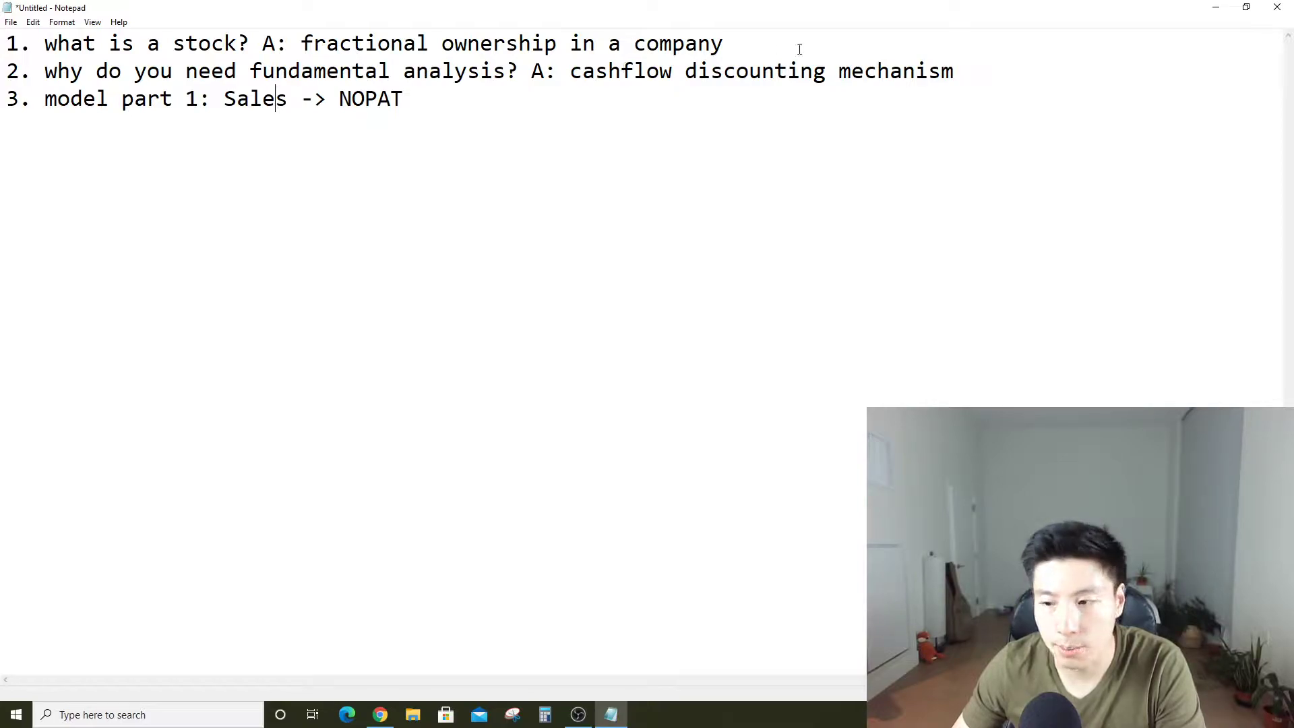
pyautogui.click(380, 714)
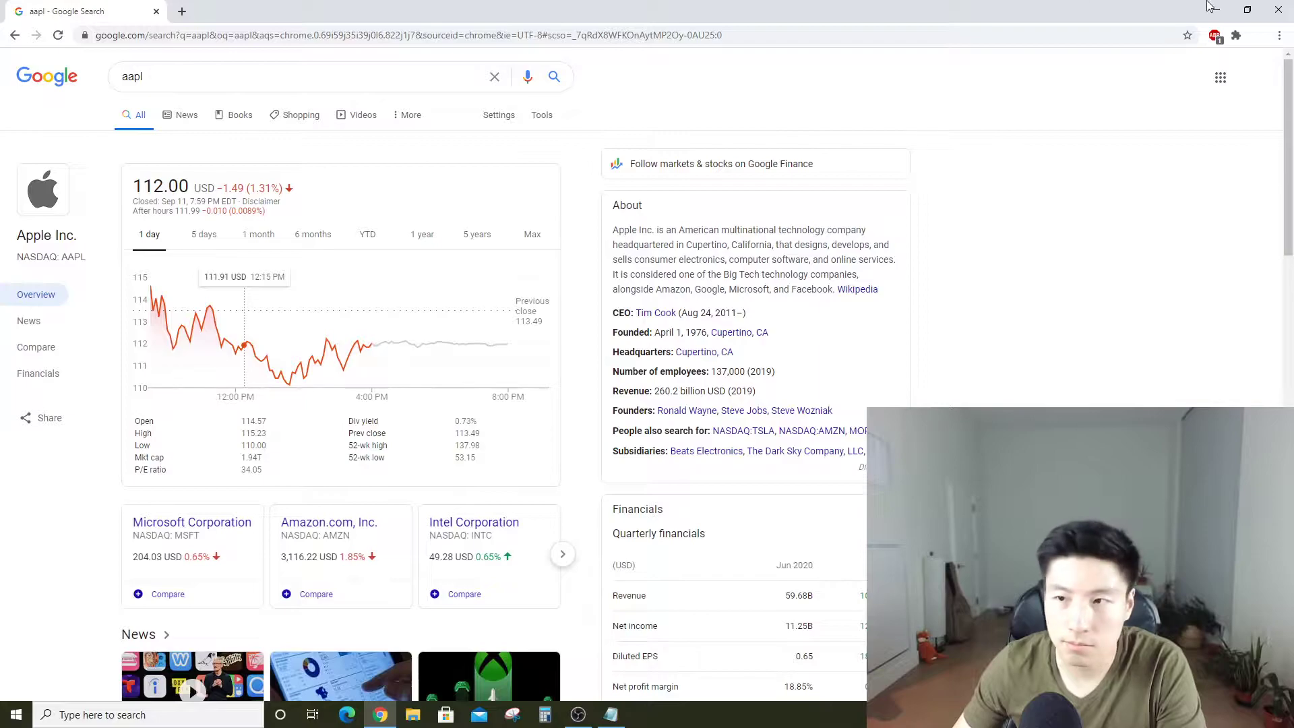
pyautogui.click(1220, 11)
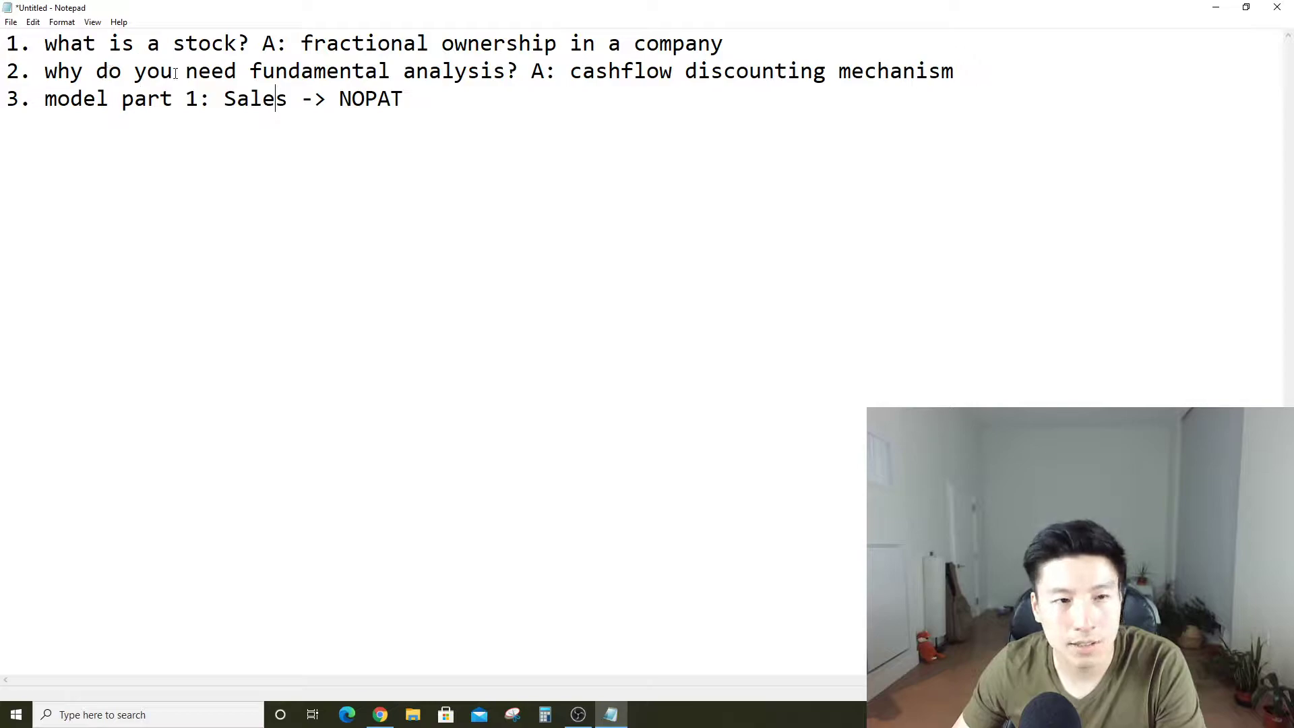
pyautogui.hotkey('alt', 'Tab')
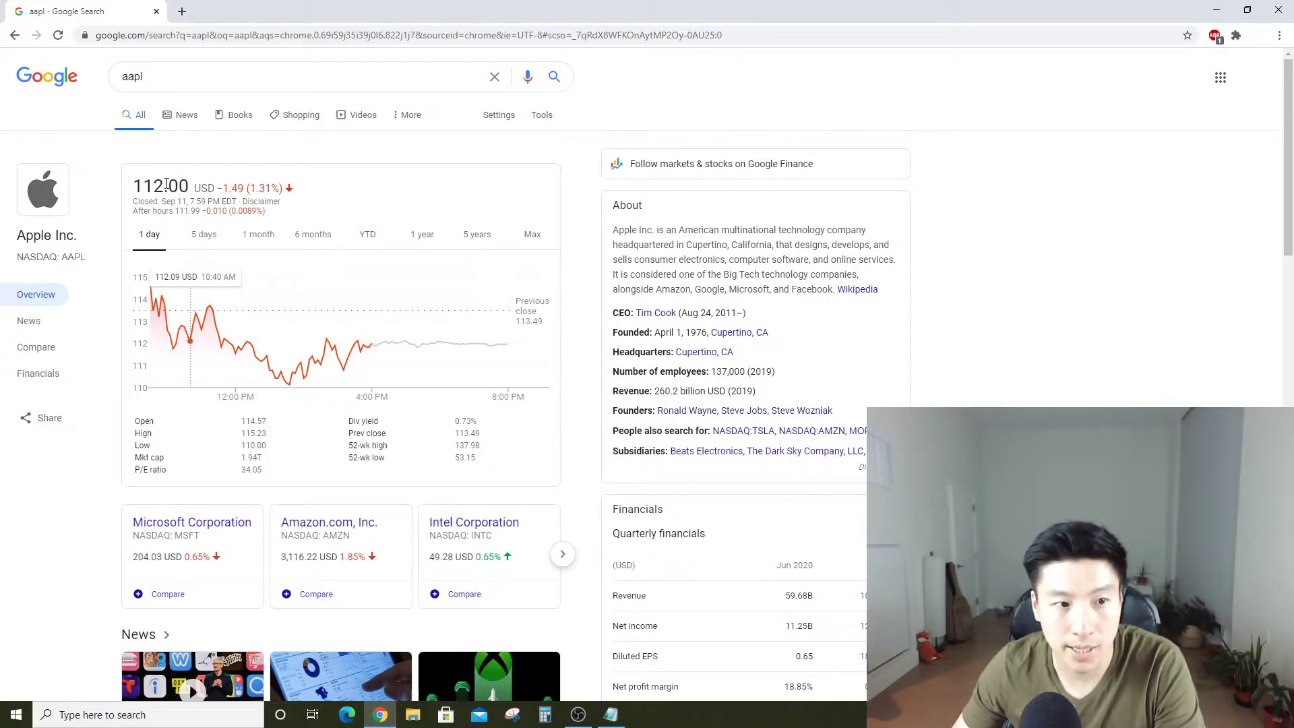
pyautogui.click(1216, 10)
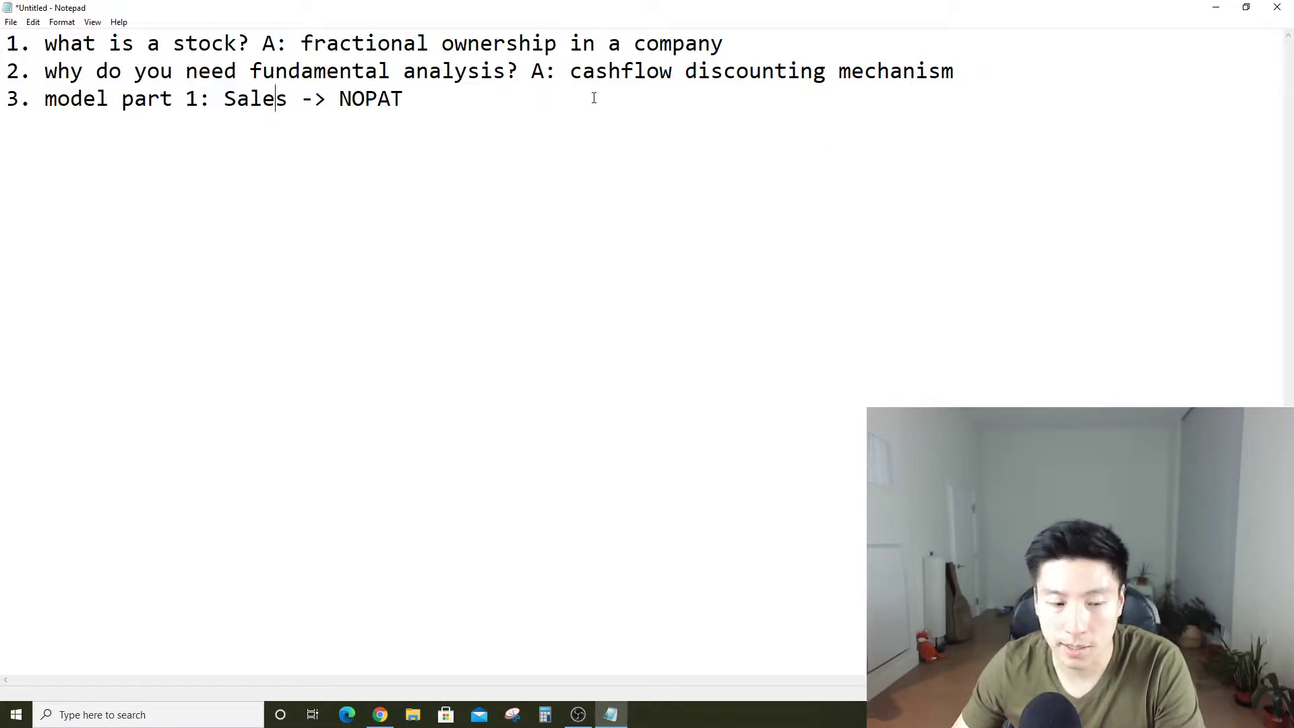
pyautogui.click(380, 715)
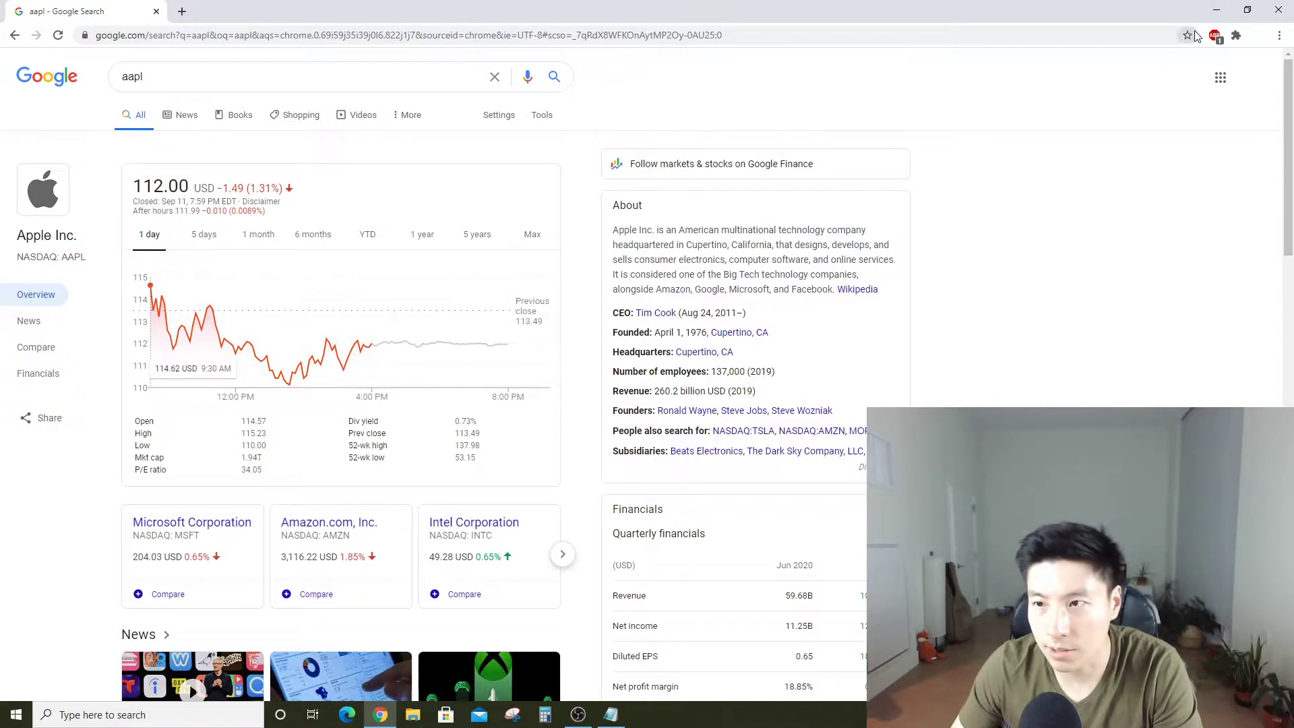
pyautogui.click(1216, 10)
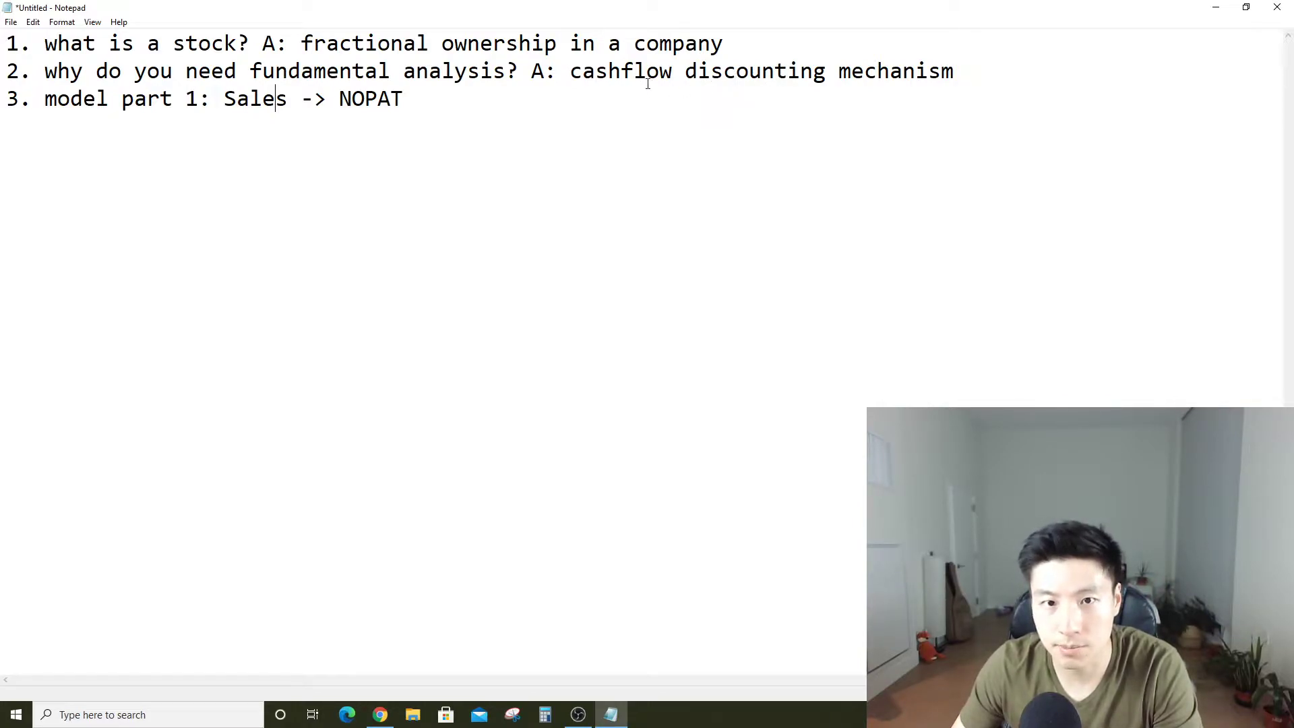
pyautogui.click(411, 93)
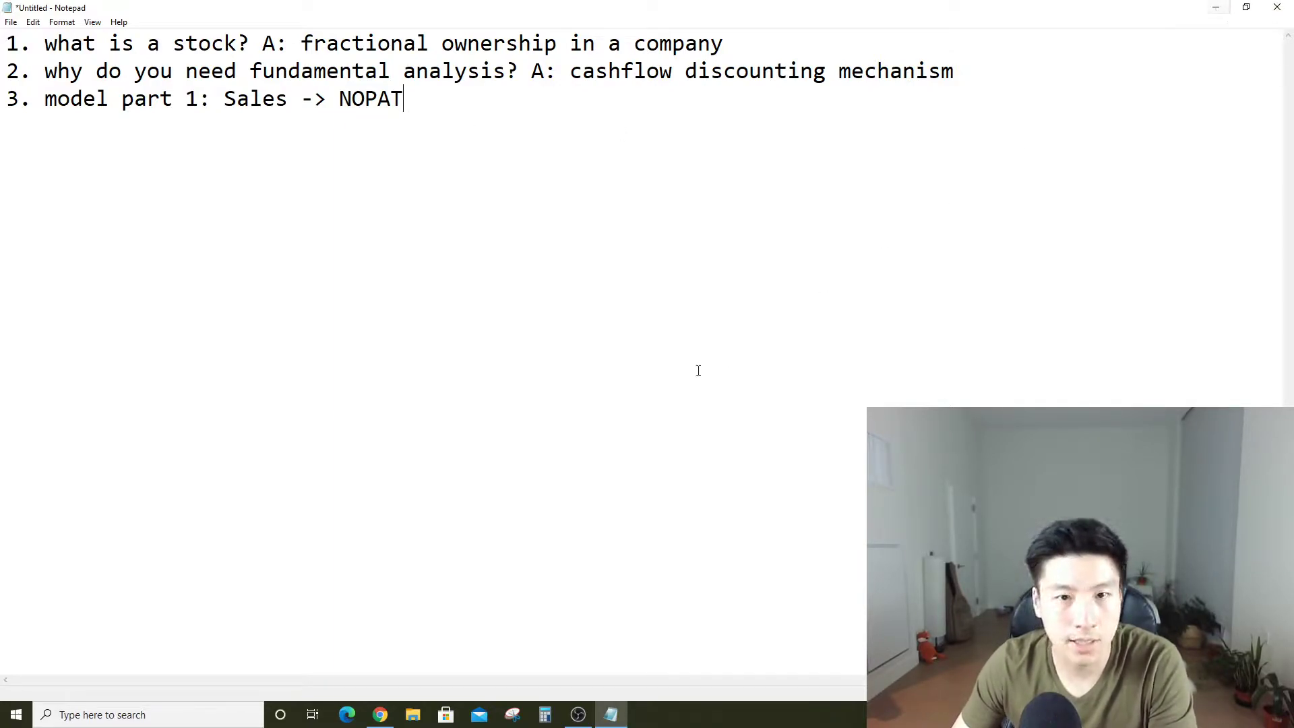
# Launch Excel from Windows search and open a maximized blank workbook, Book1
pyautogui.click(1215, 8)
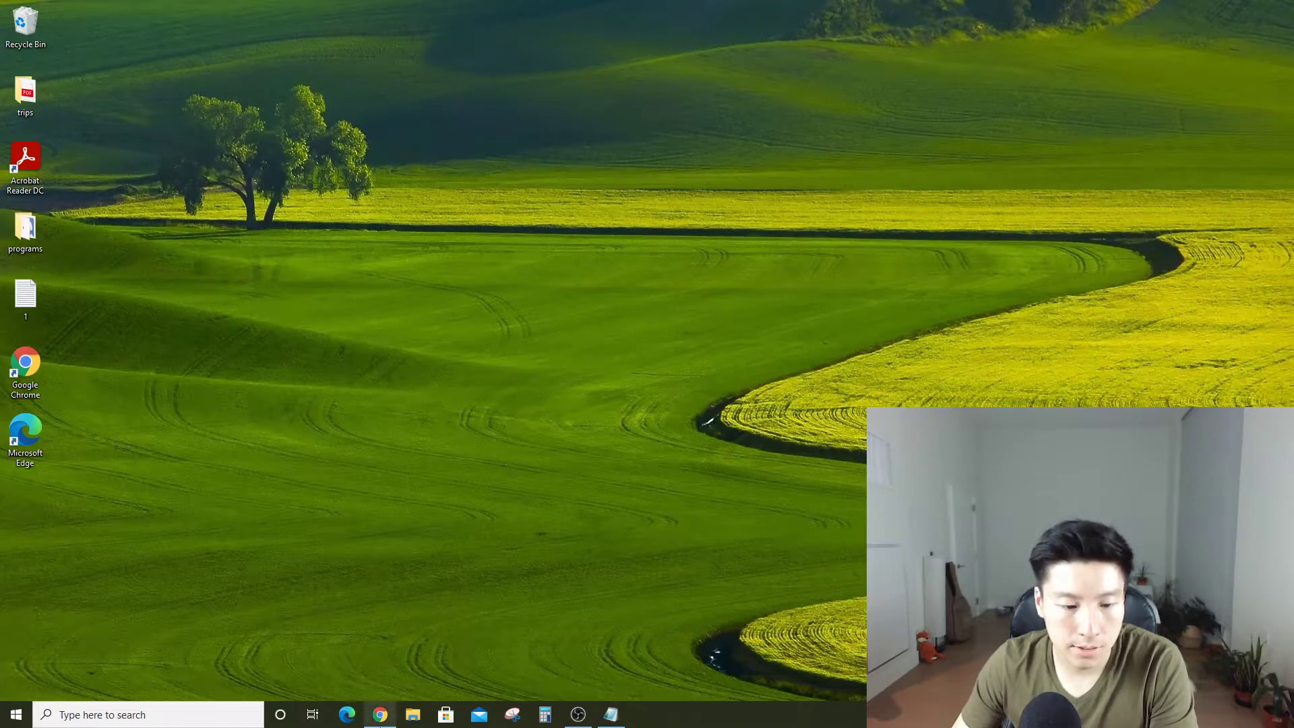
pyautogui.click(165, 716)
pyautogui.write('excel')
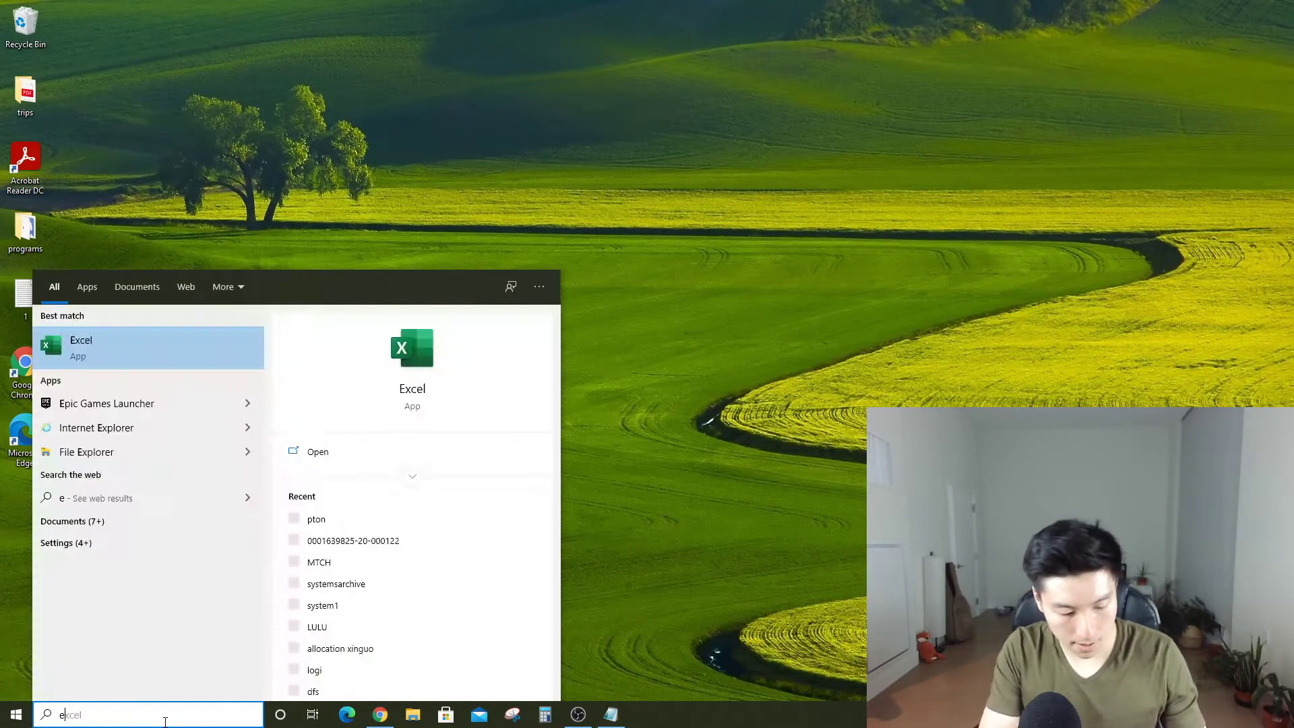
pyautogui.press('Return')
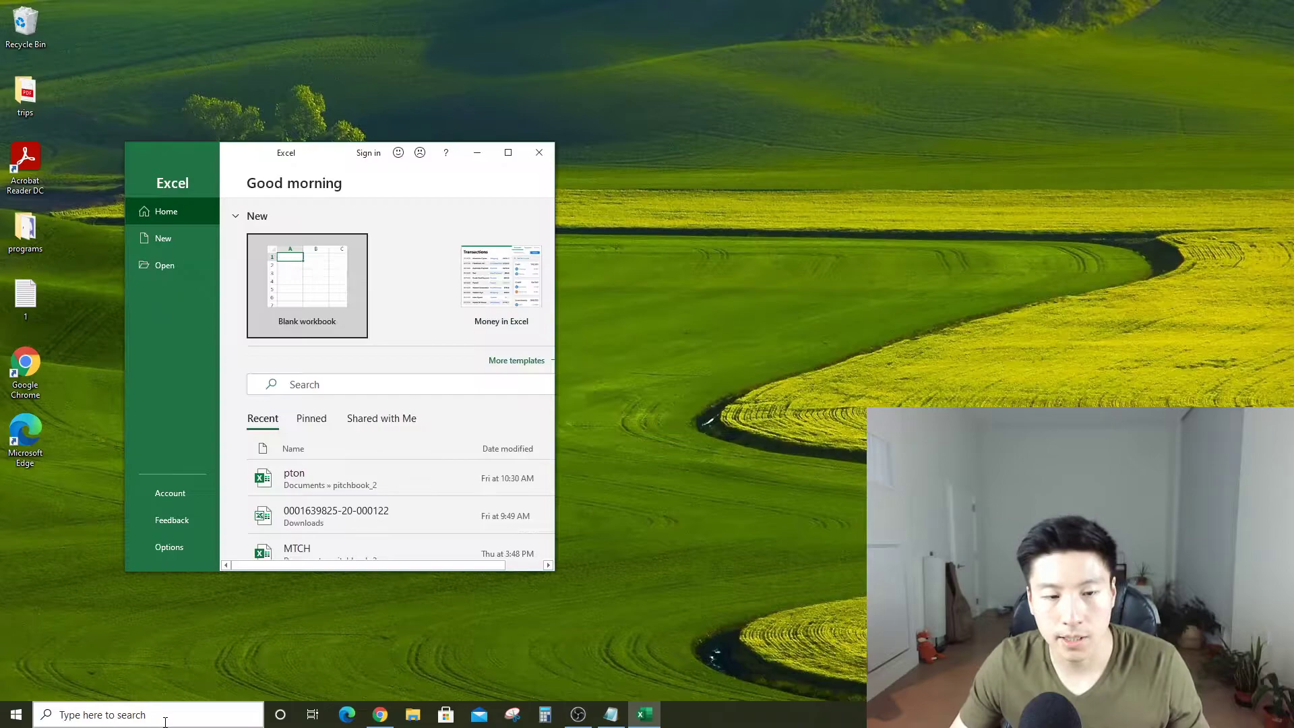
pyautogui.click(310, 299)
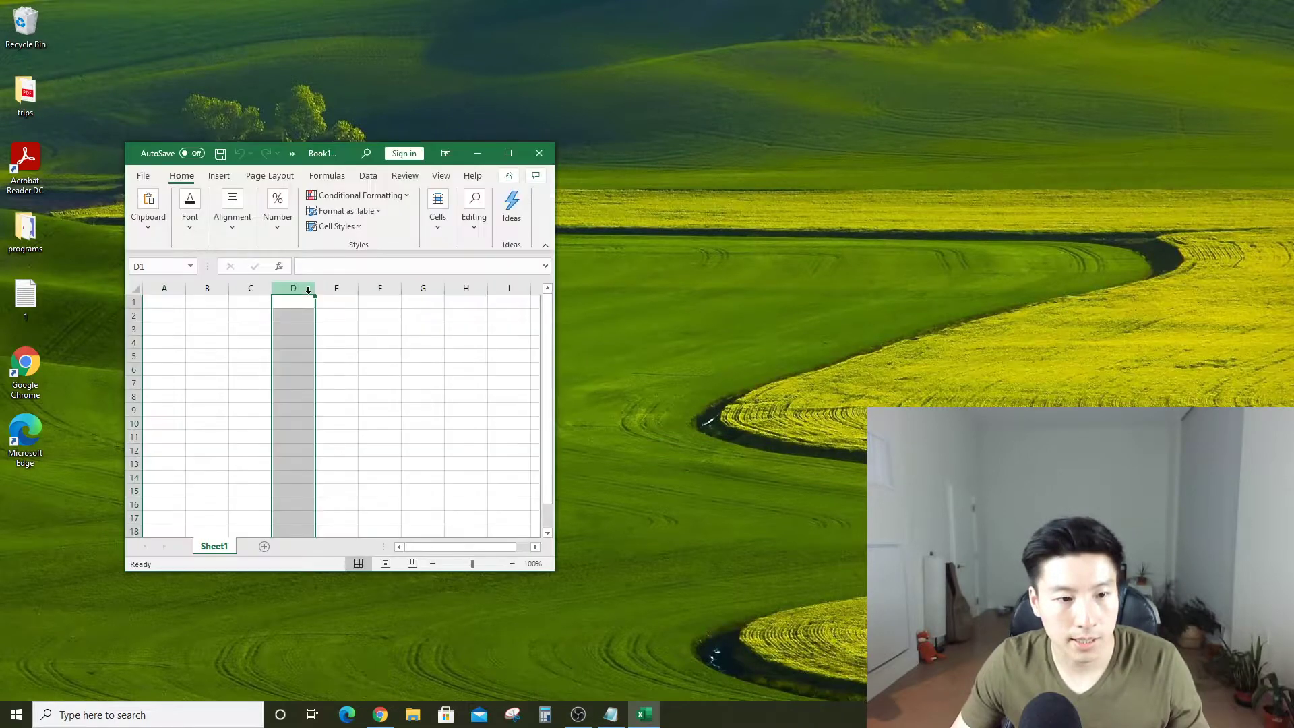
pyautogui.click(507, 153)
pyautogui.scroll(4, 306, 510)
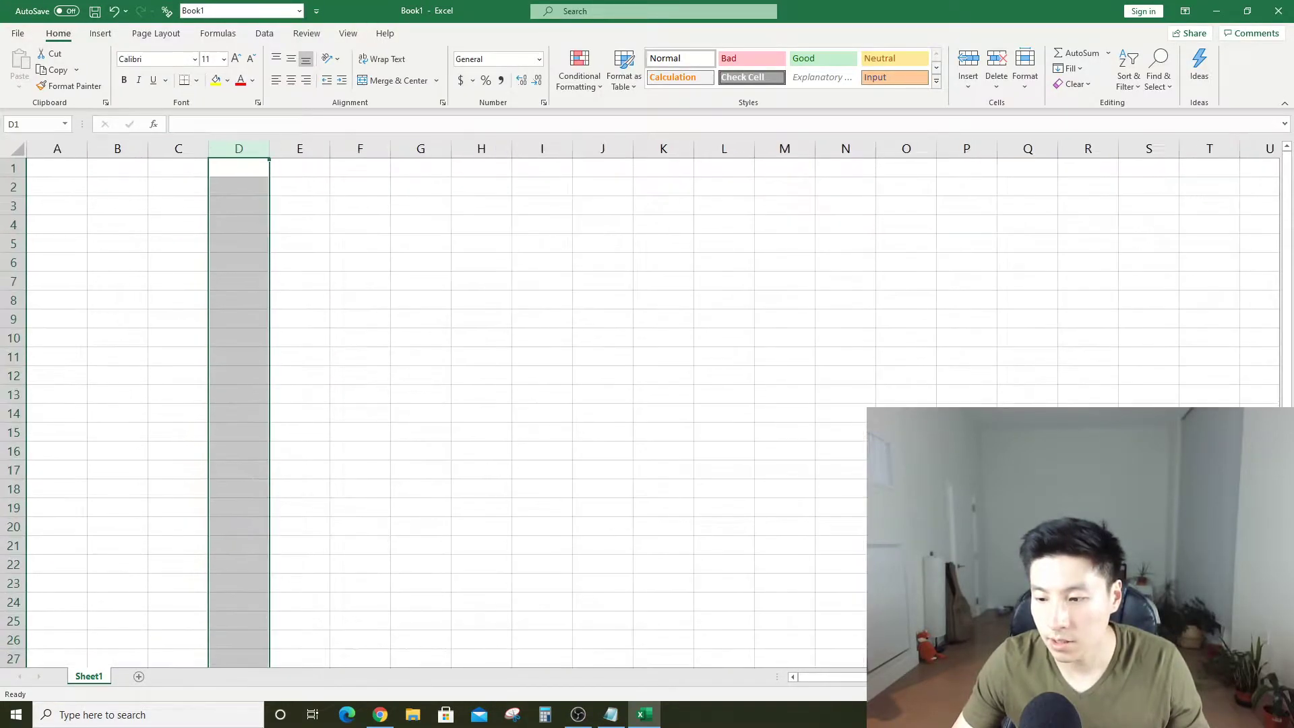
# In a new browser tab, search Google for sec edgar
pyautogui.click(379, 716)
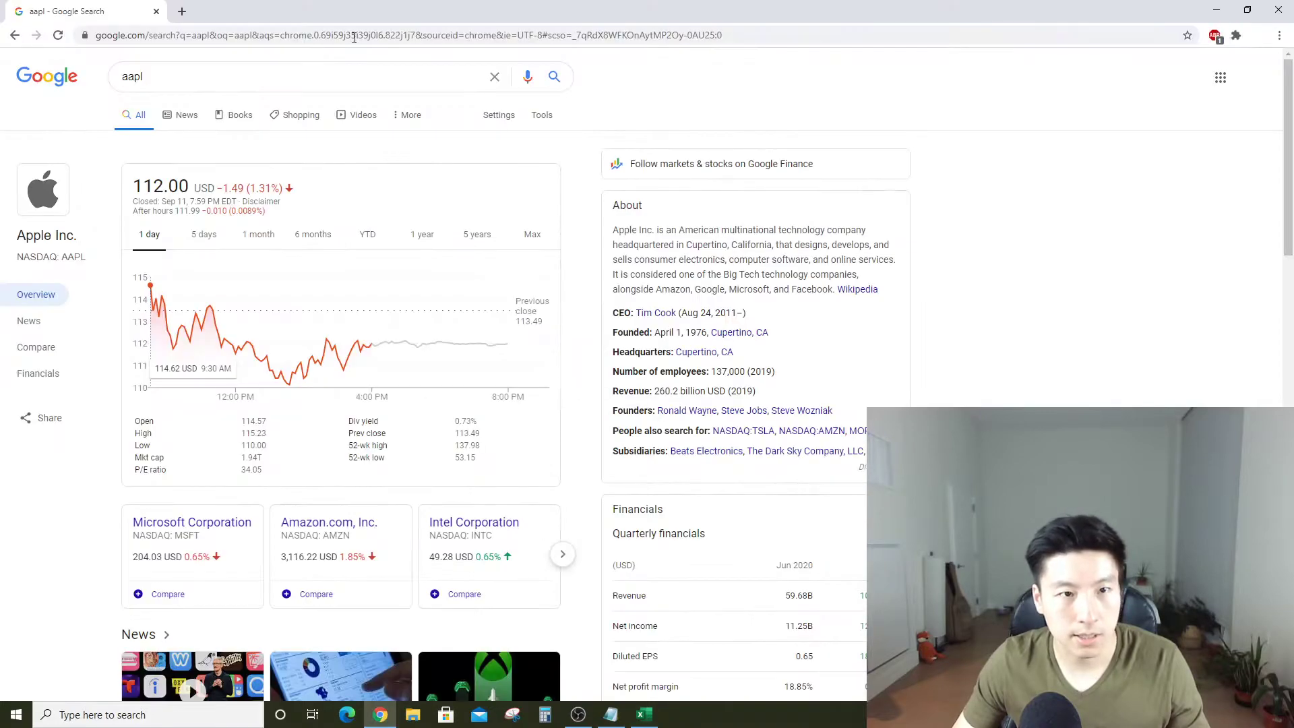
pyautogui.click(182, 12)
pyautogui.write('google.com')
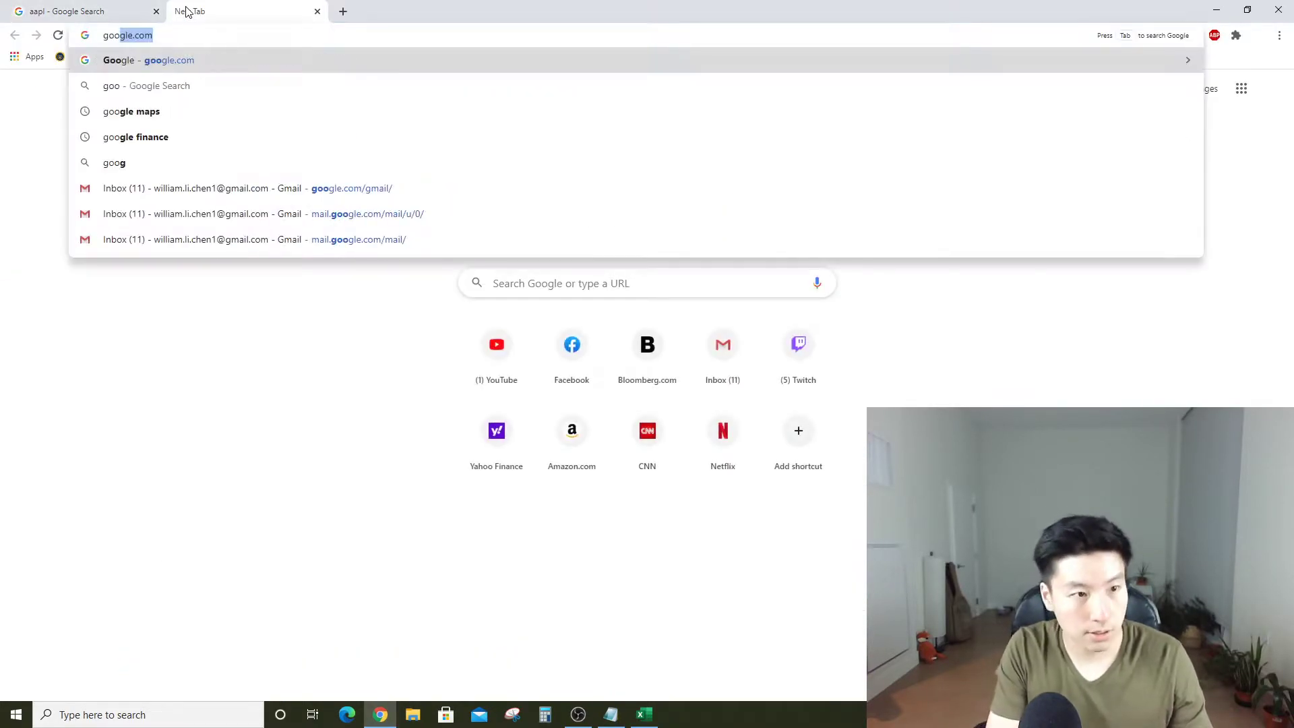
pyautogui.press('Return')
pyautogui.write('sec edgar')
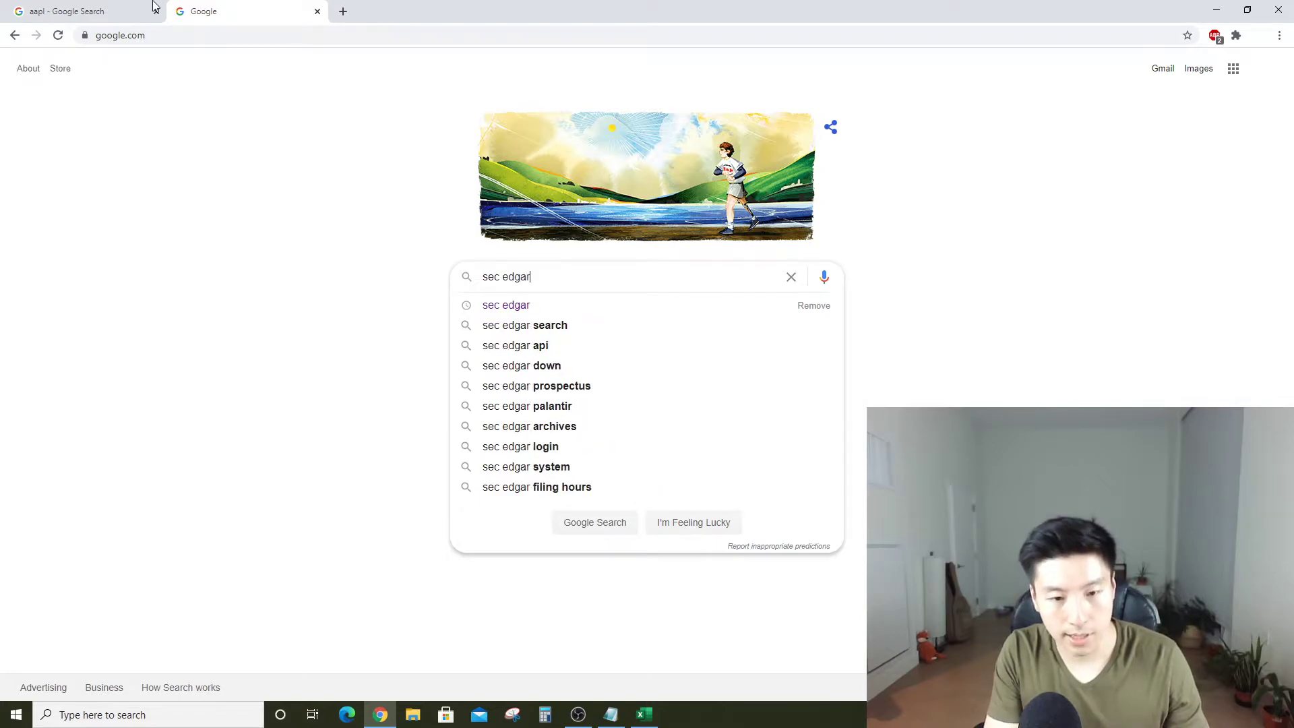
pyautogui.press('Return')
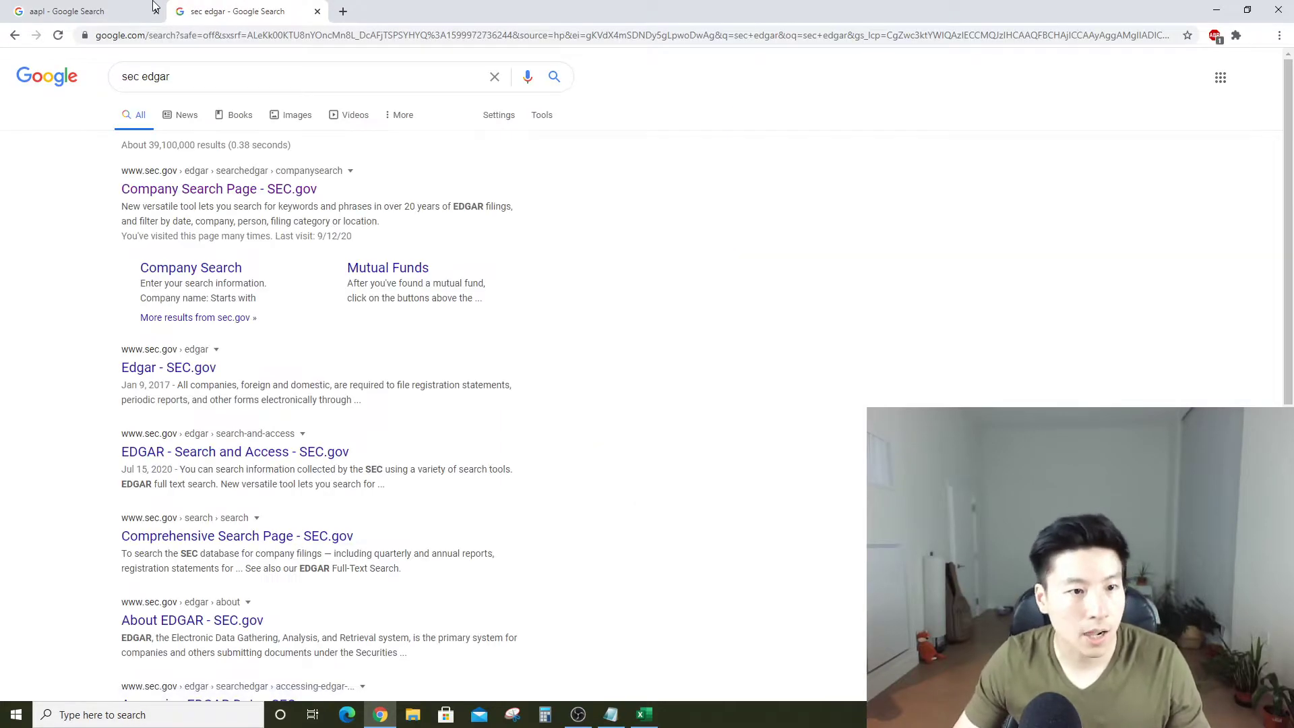
# Look up aapl in EDGAR company search and open the 10-Q filing's documents
pyautogui.click(173, 197)
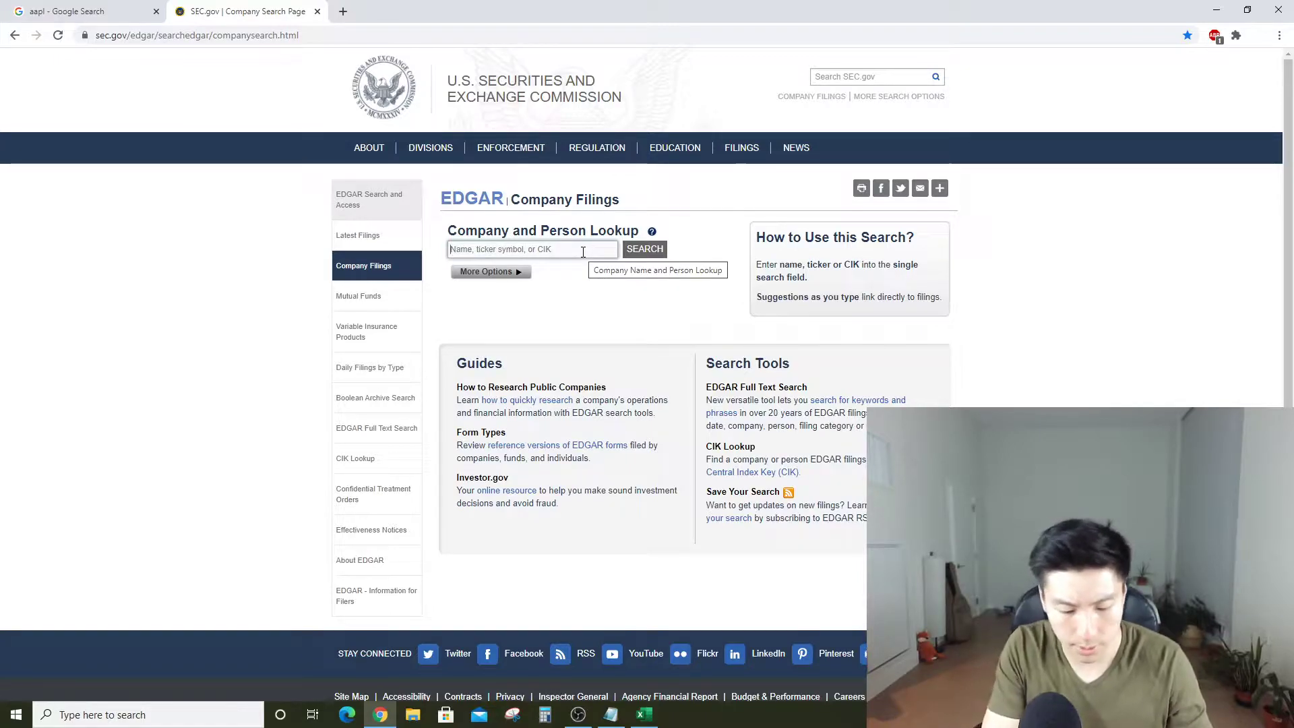
pyautogui.write('aapl')
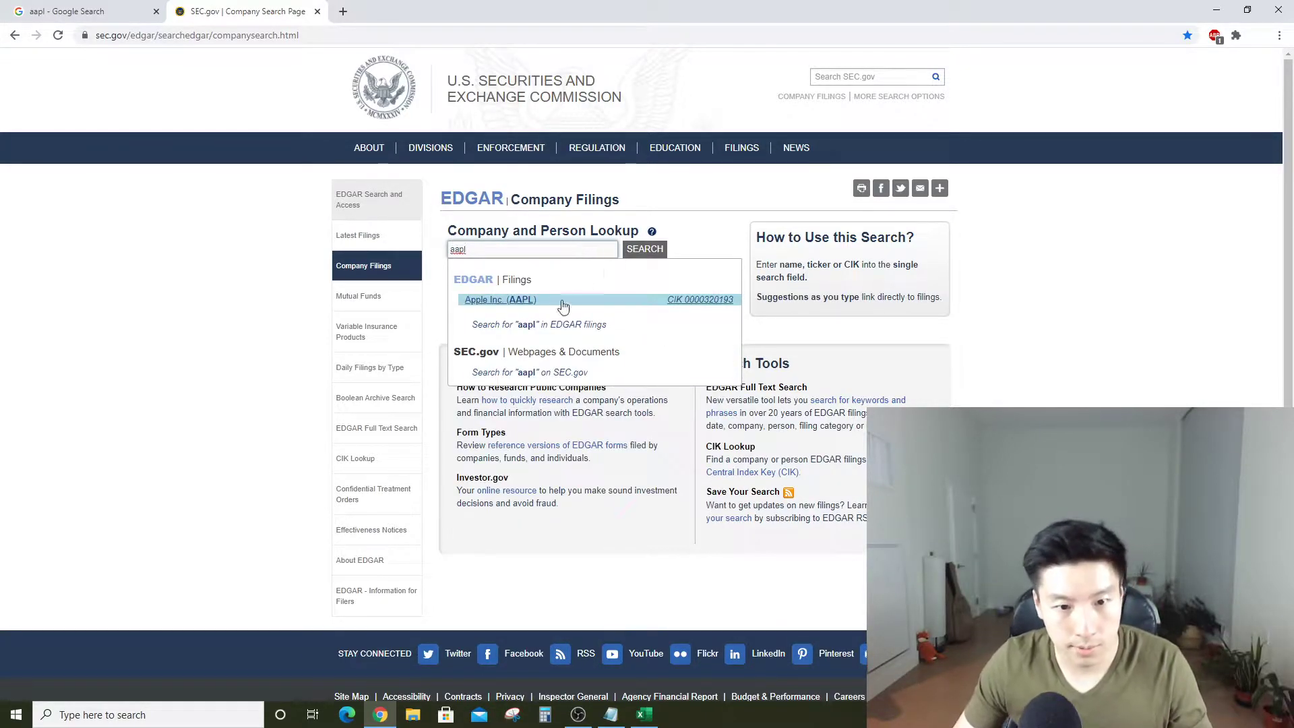
pyautogui.click(562, 302)
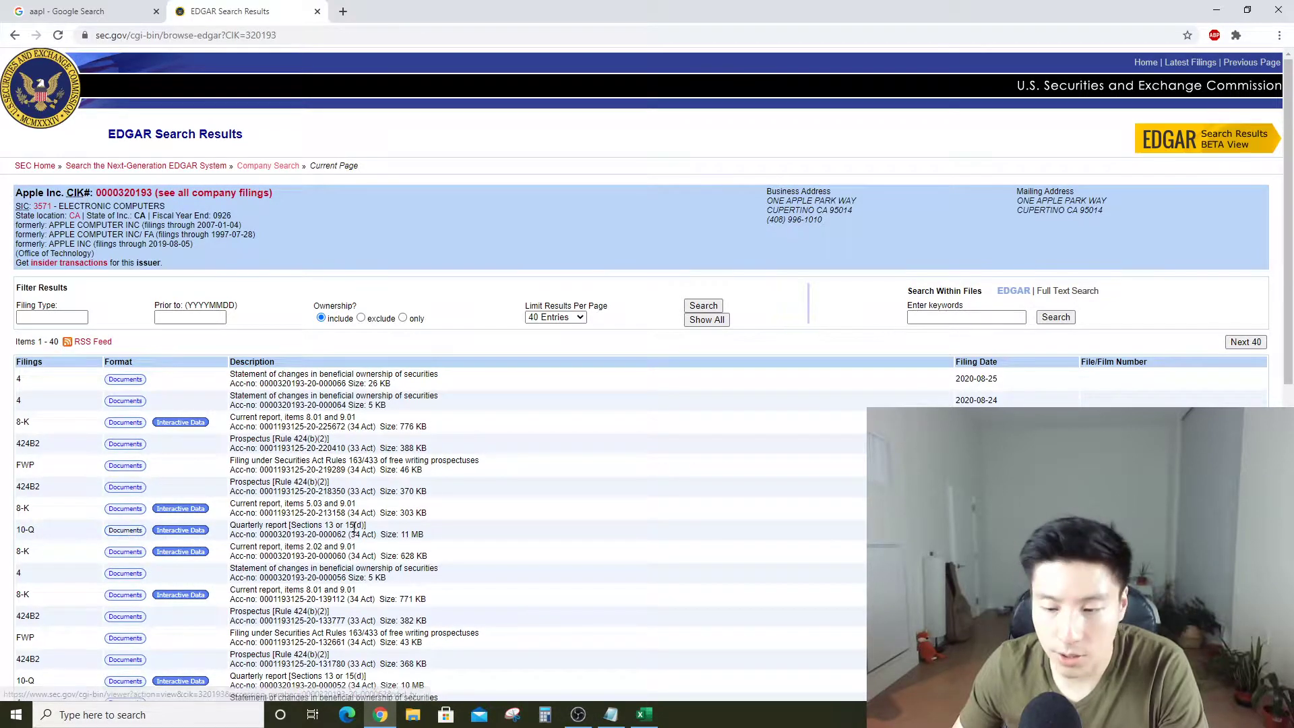
pyautogui.scroll(-3, 61, 409)
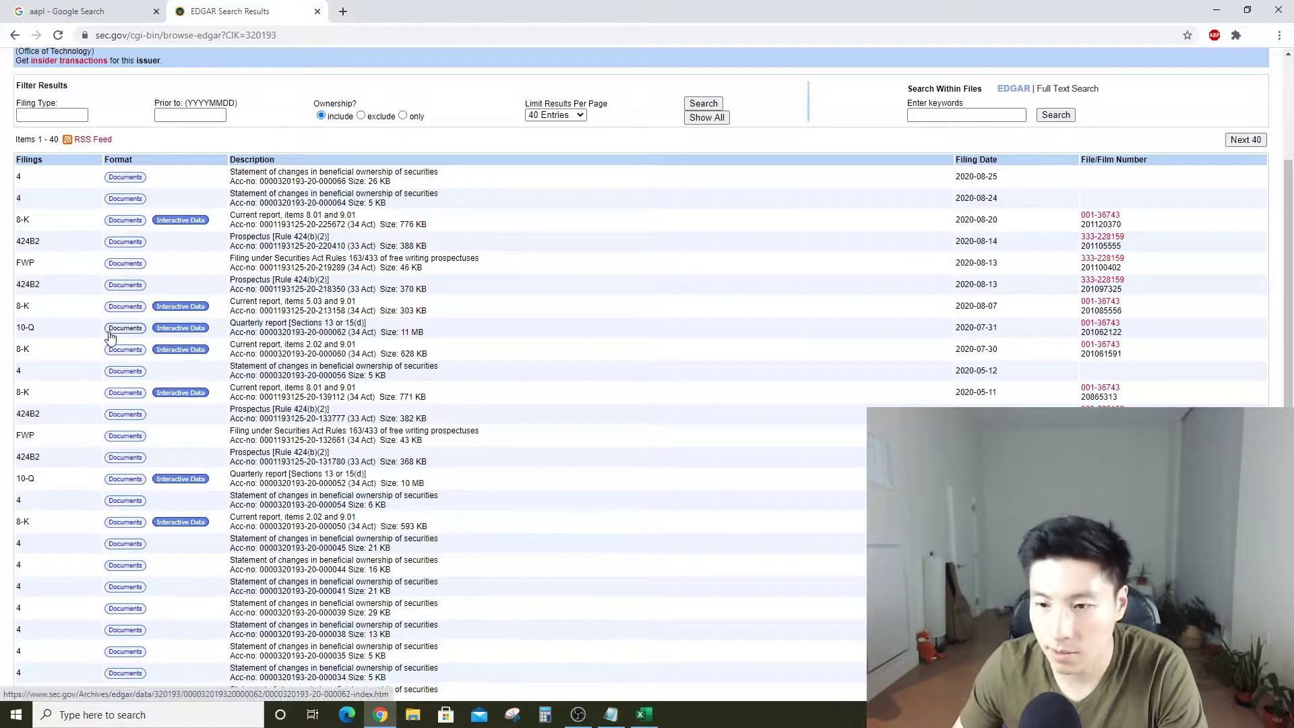
pyautogui.click(133, 333)
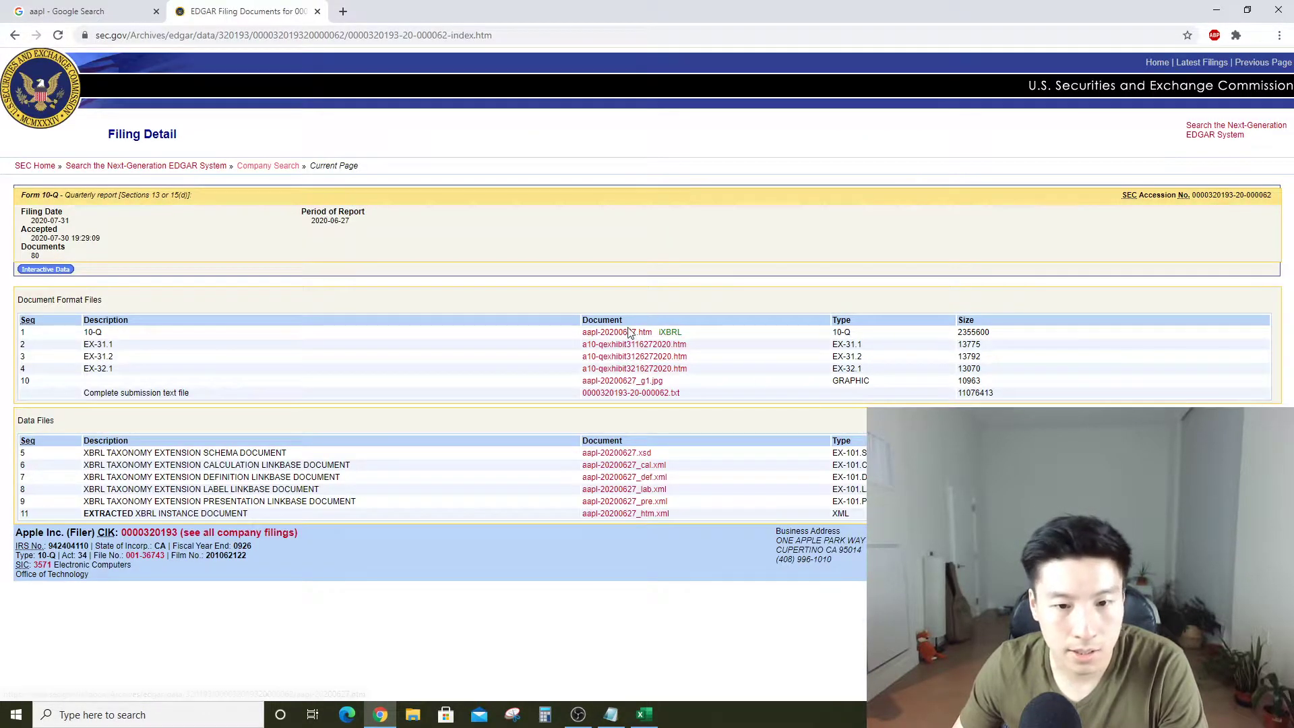
# Open the 10-Q main document and find the statement of operations showing net sales 59,685
pyautogui.click(630, 335)
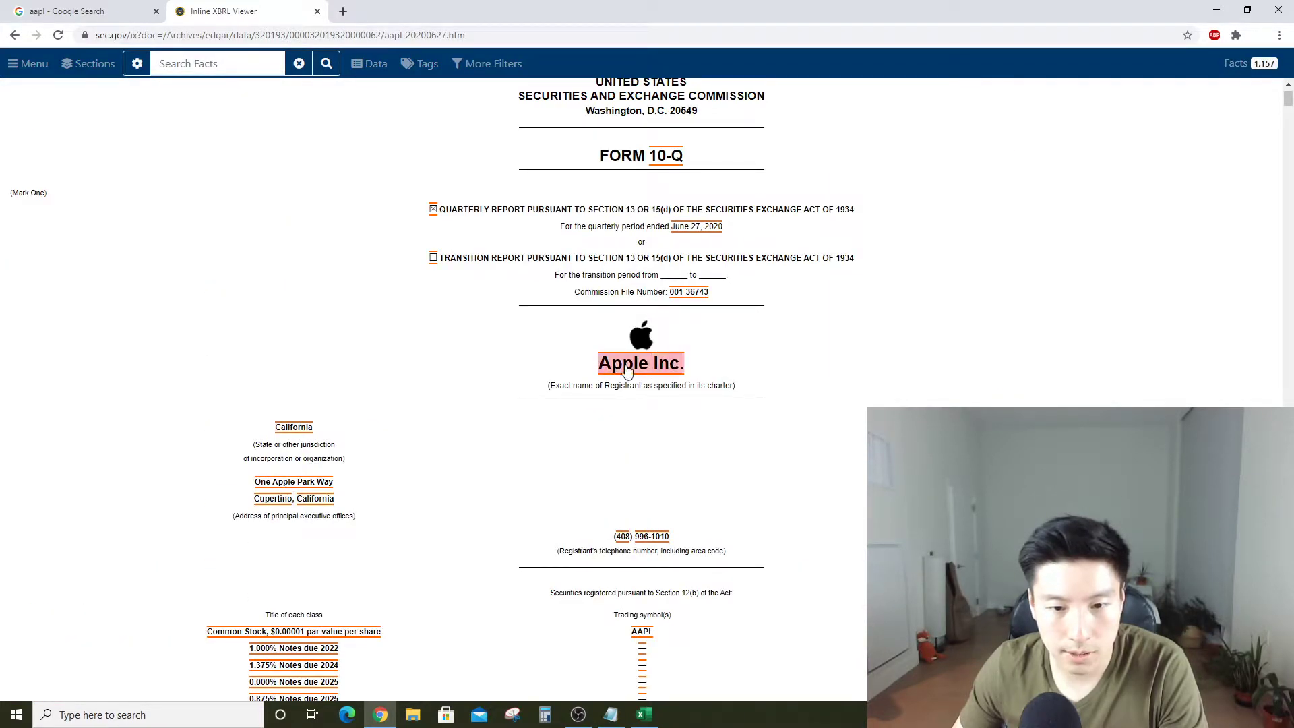
pyautogui.scroll(-15, 583, 423)
pyautogui.scroll(2, 585, 417)
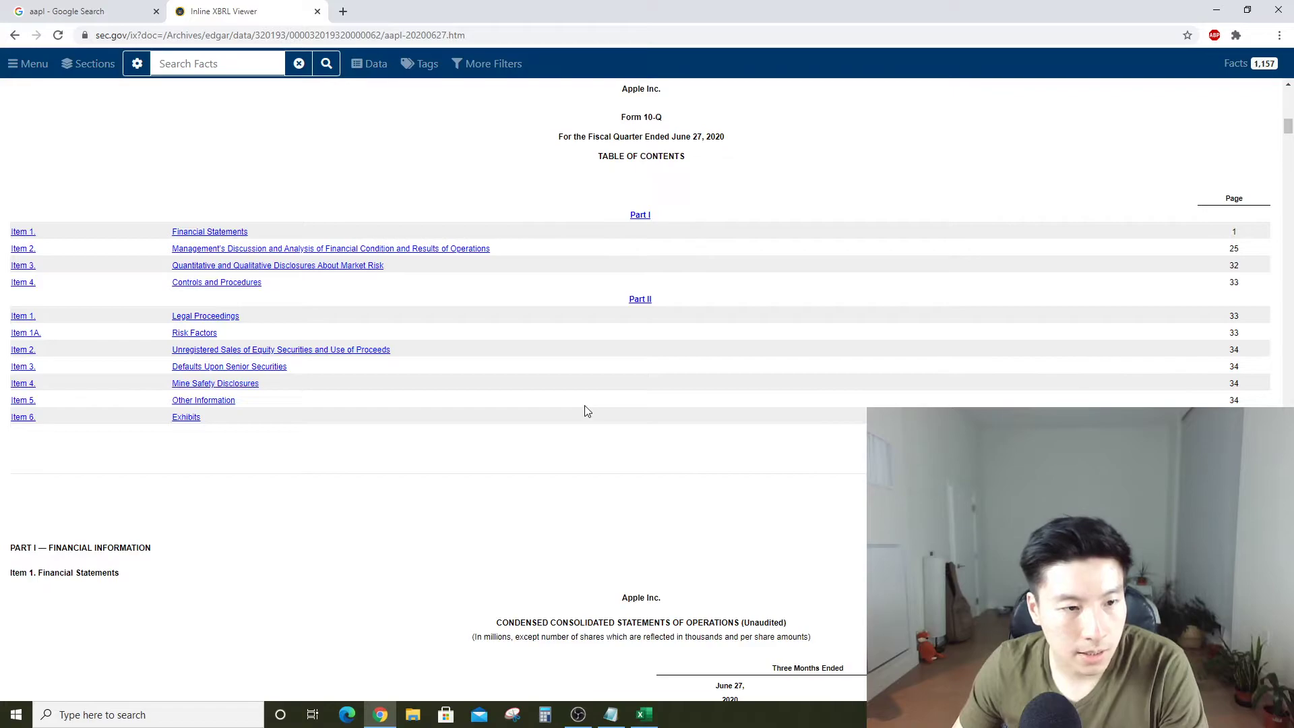
pyautogui.scroll(-7, 586, 407)
pyautogui.scroll(1, 586, 405)
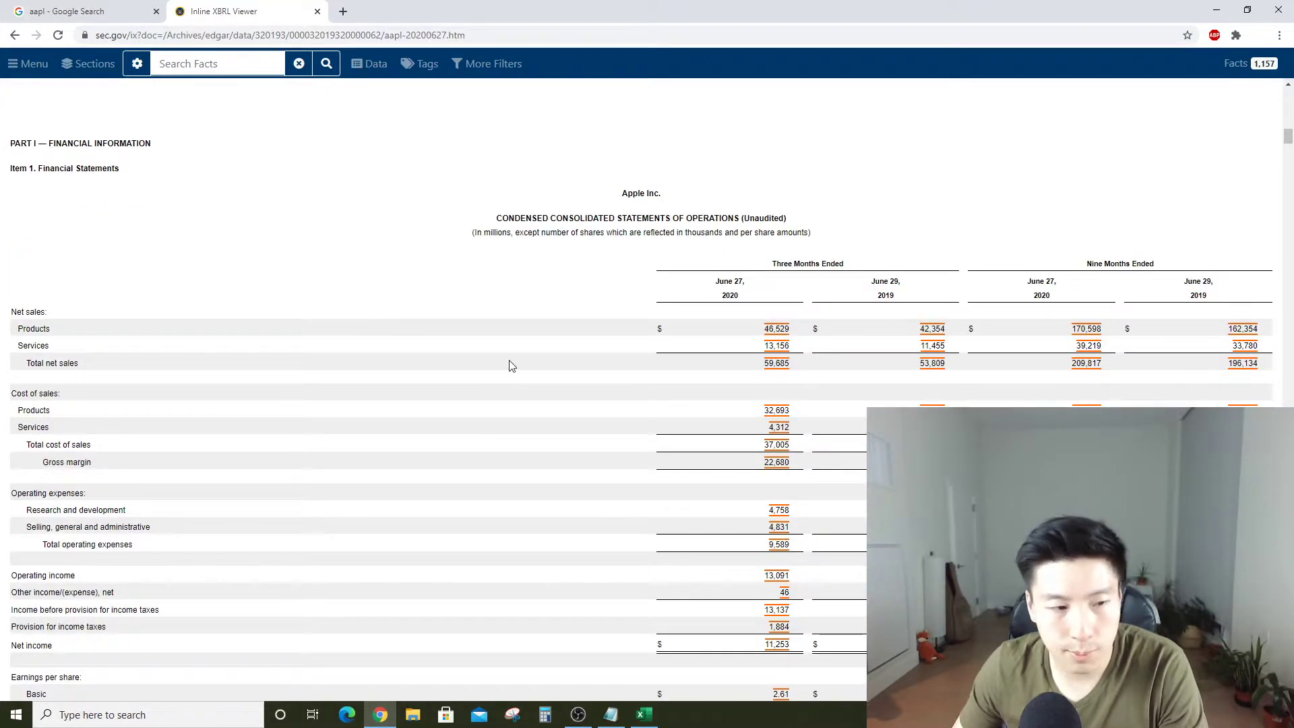
pyautogui.scroll(-2, 509, 364)
pyautogui.scroll(3, 532, 362)
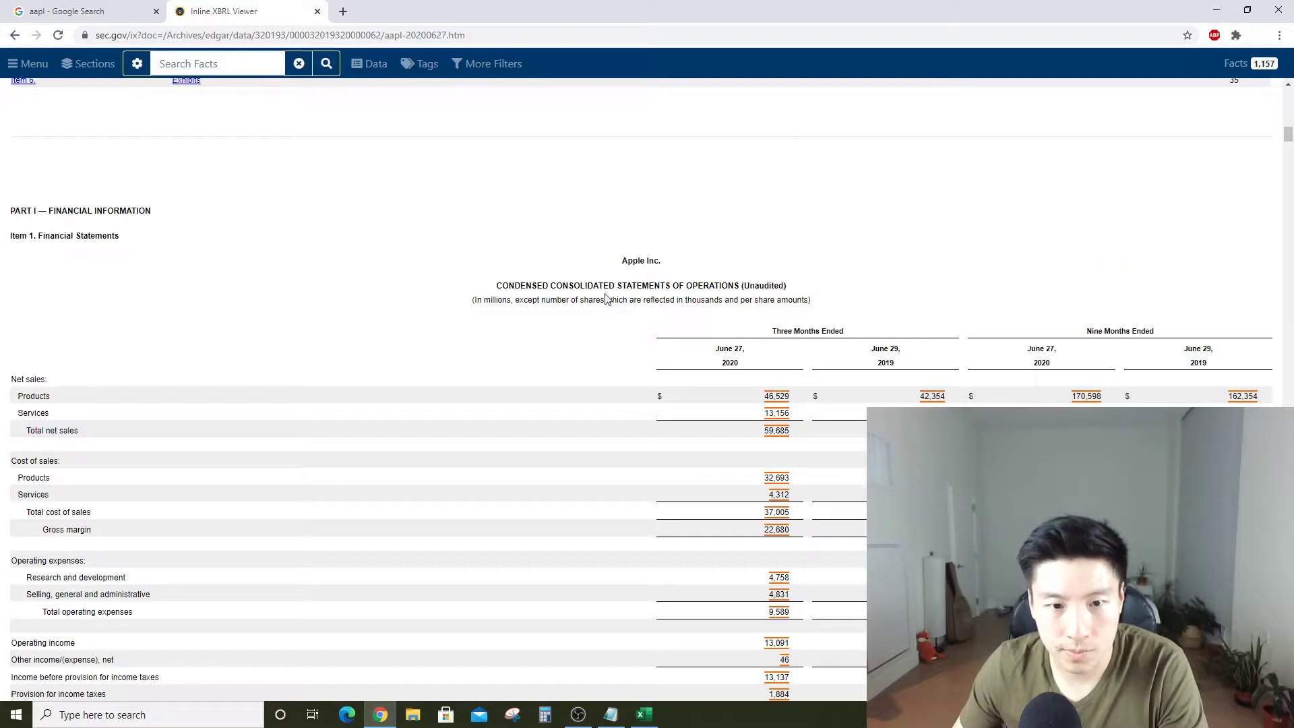
pyautogui.scroll(5, 575, 363)
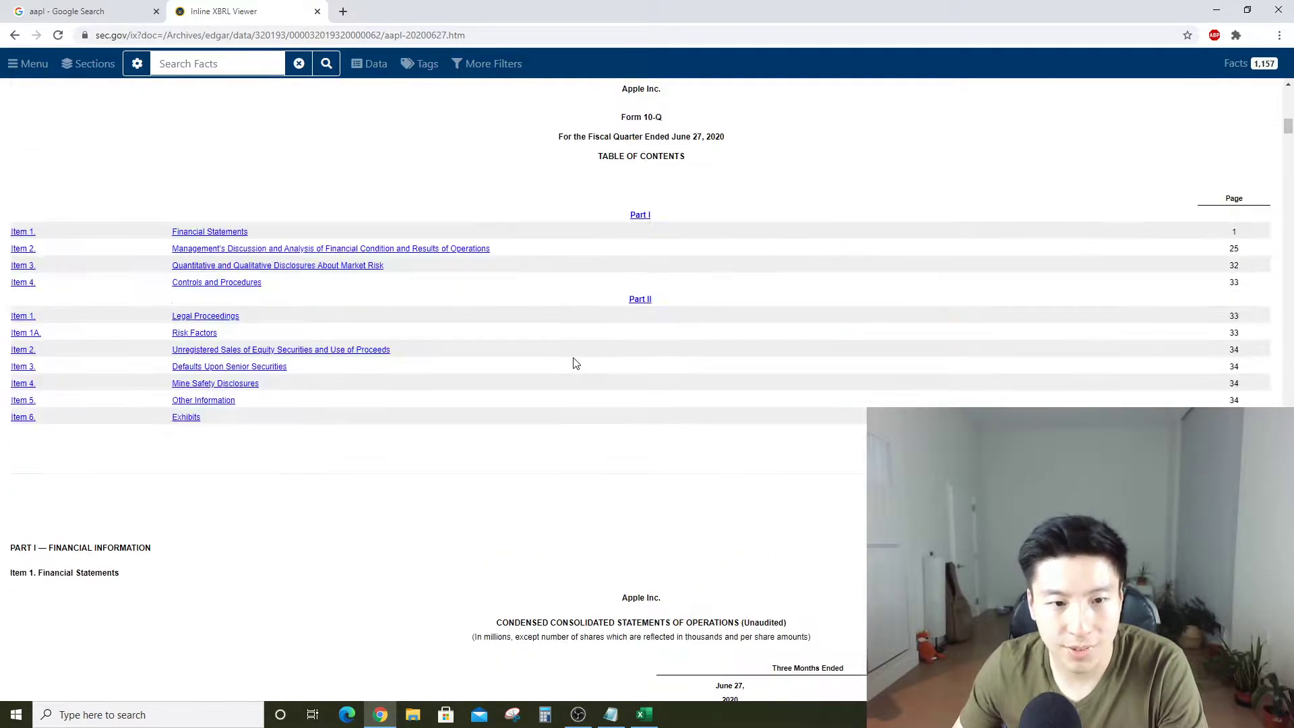
pyautogui.scroll(-4, 628, 439)
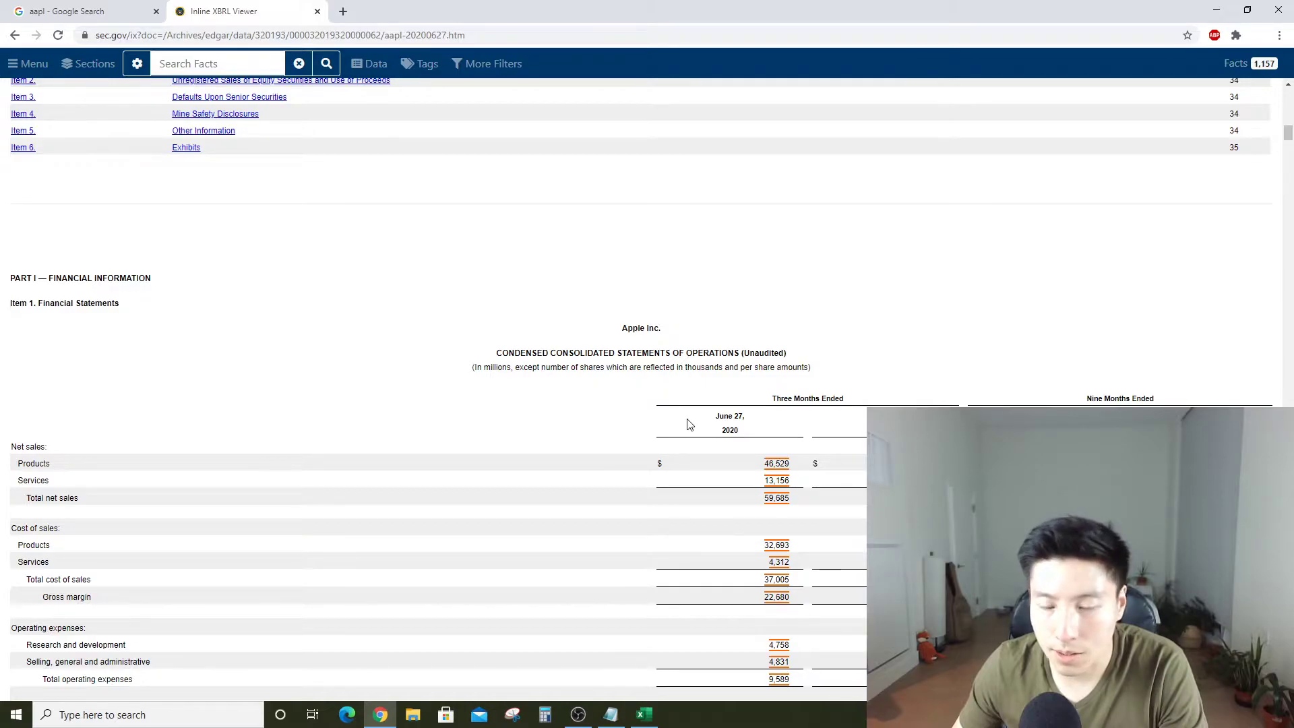
pyautogui.scroll(-5, 650, 393)
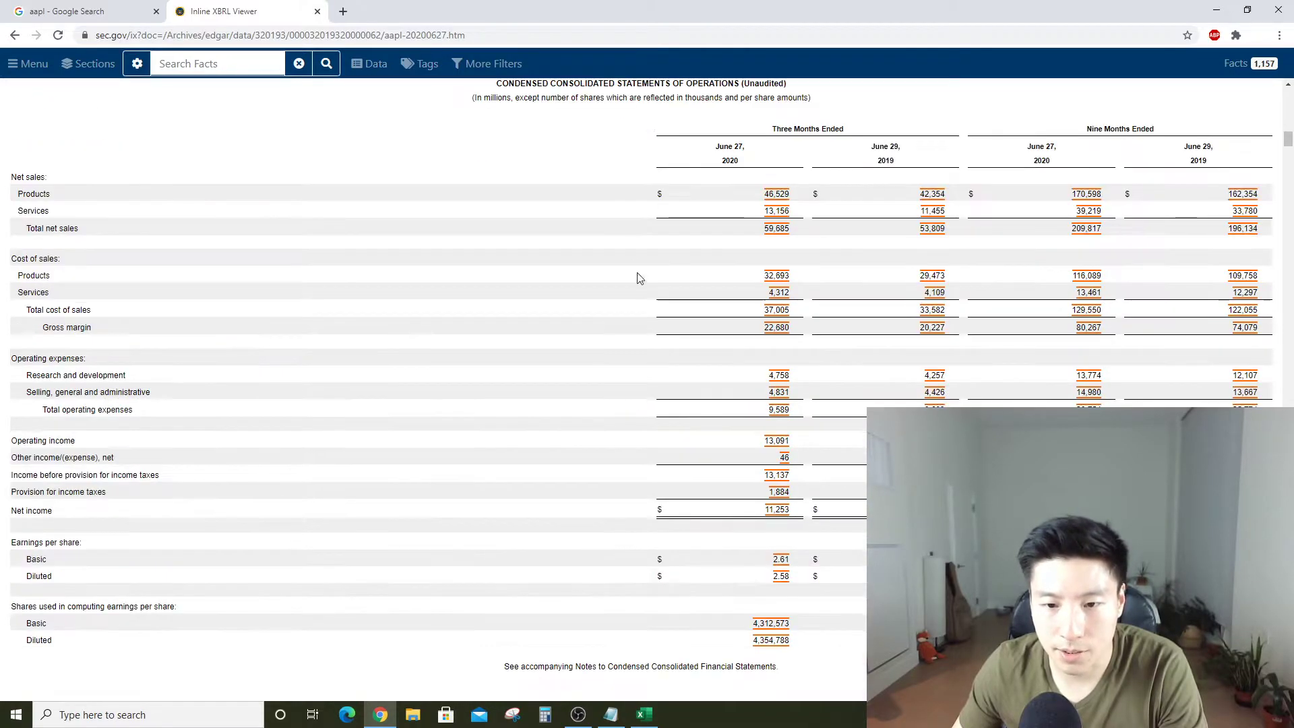
pyautogui.scroll(-8, 580, 454)
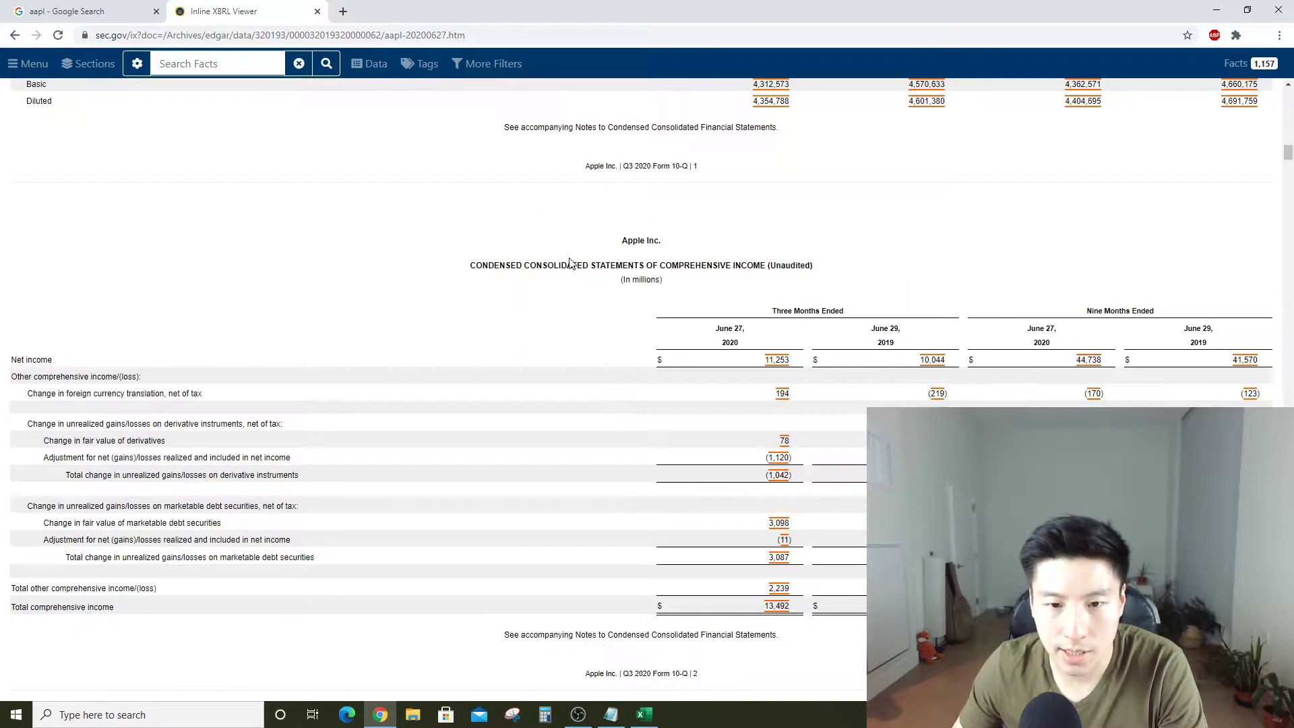
pyautogui.scroll(-6, 569, 262)
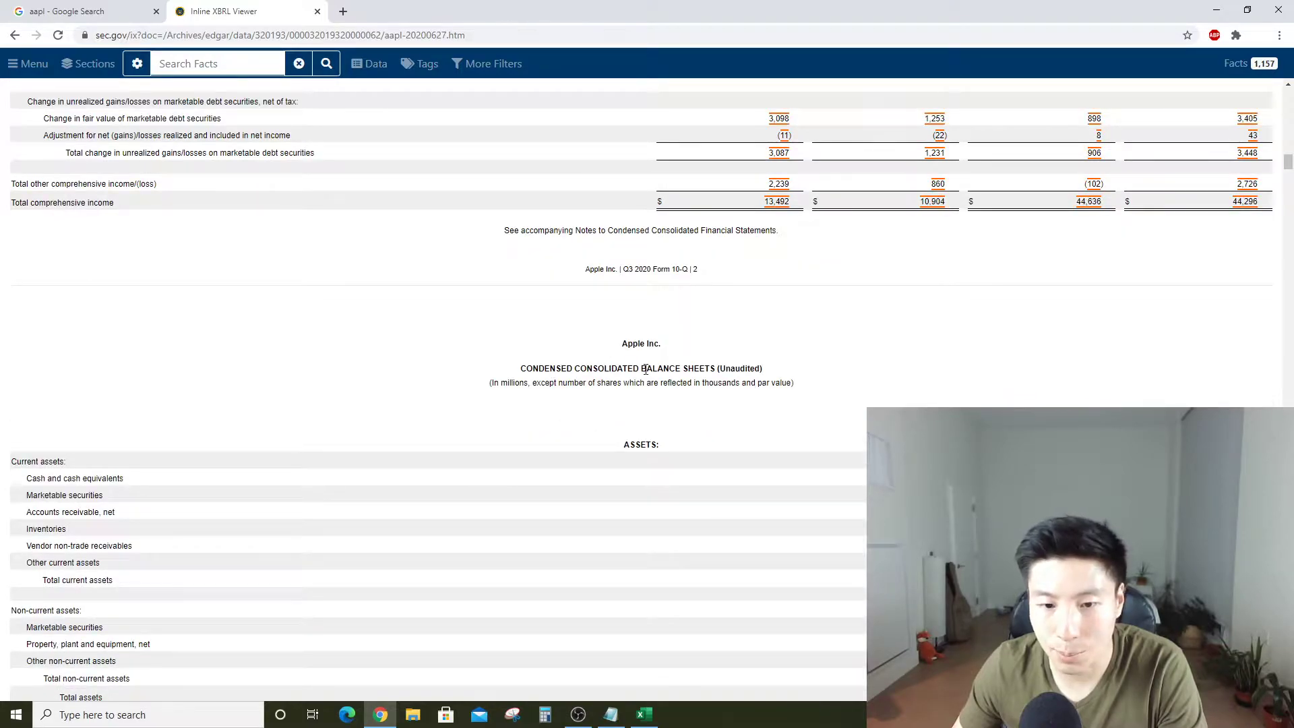
pyautogui.scroll(-18, 688, 378)
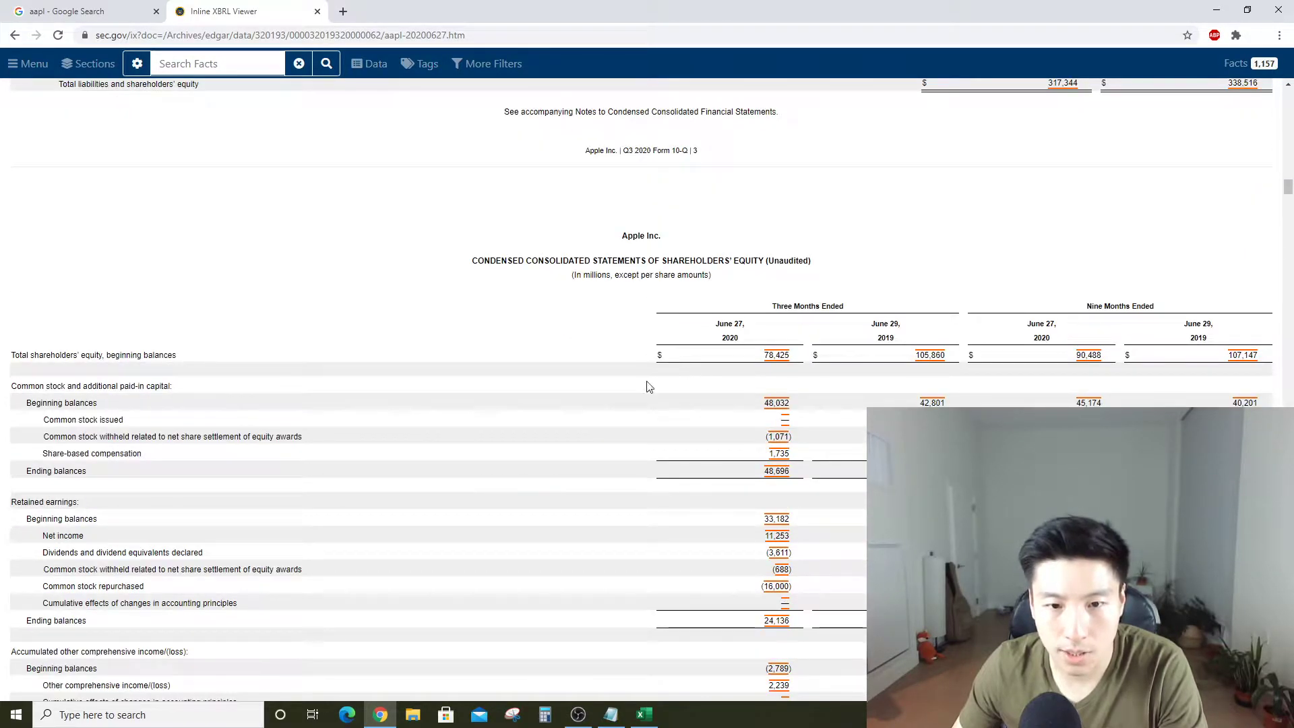
pyautogui.scroll(-7, 649, 386)
pyautogui.scroll(20, 768, 488)
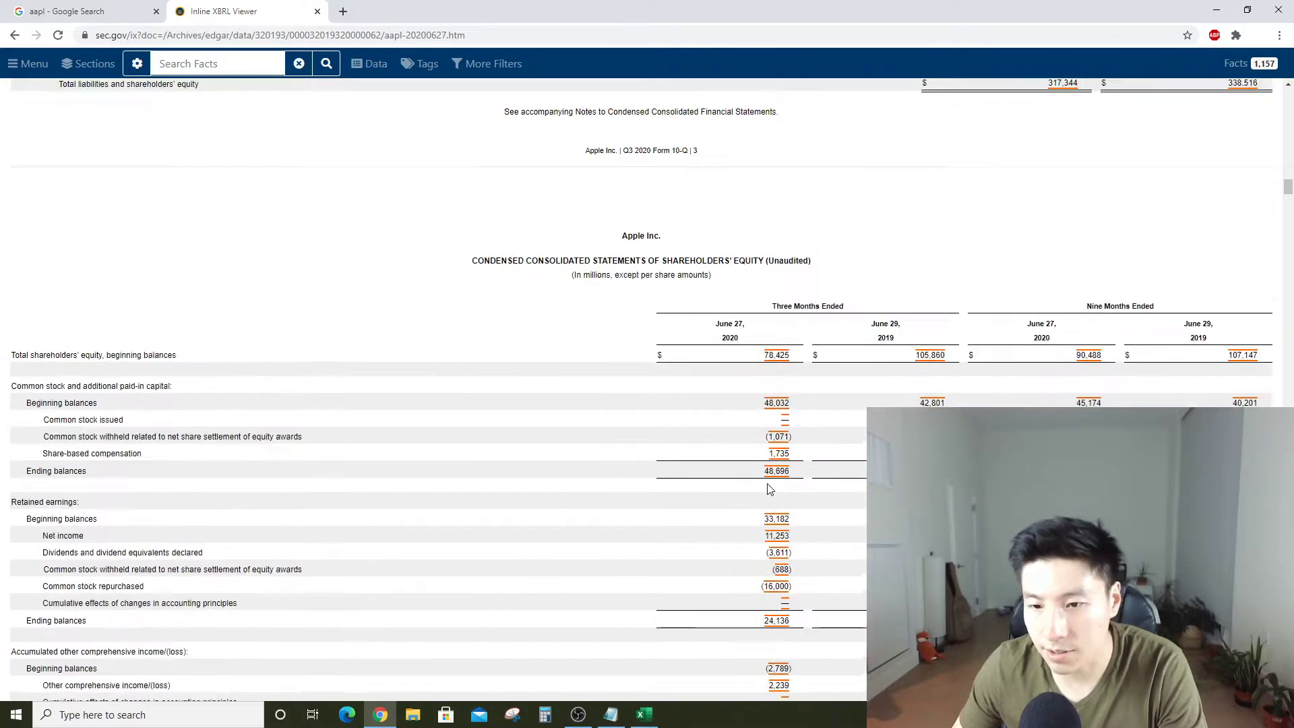
pyautogui.scroll(9, 771, 487)
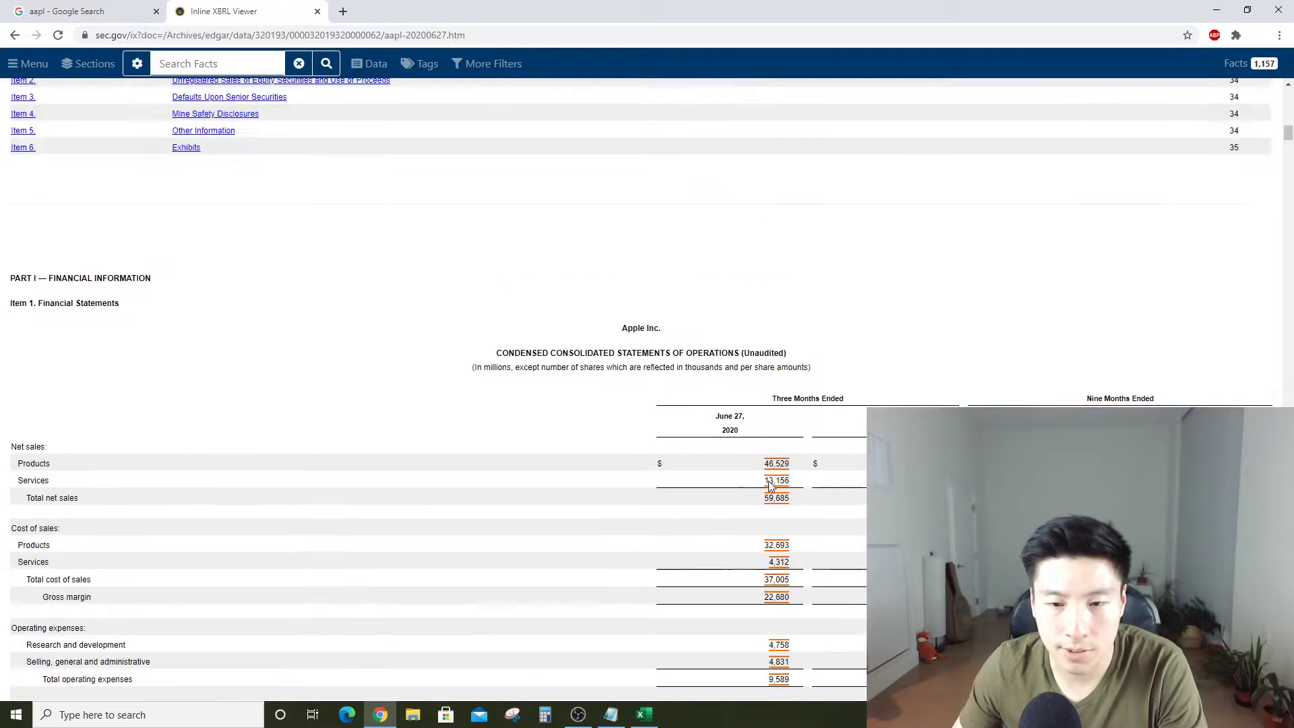
pyautogui.scroll(-4, 772, 486)
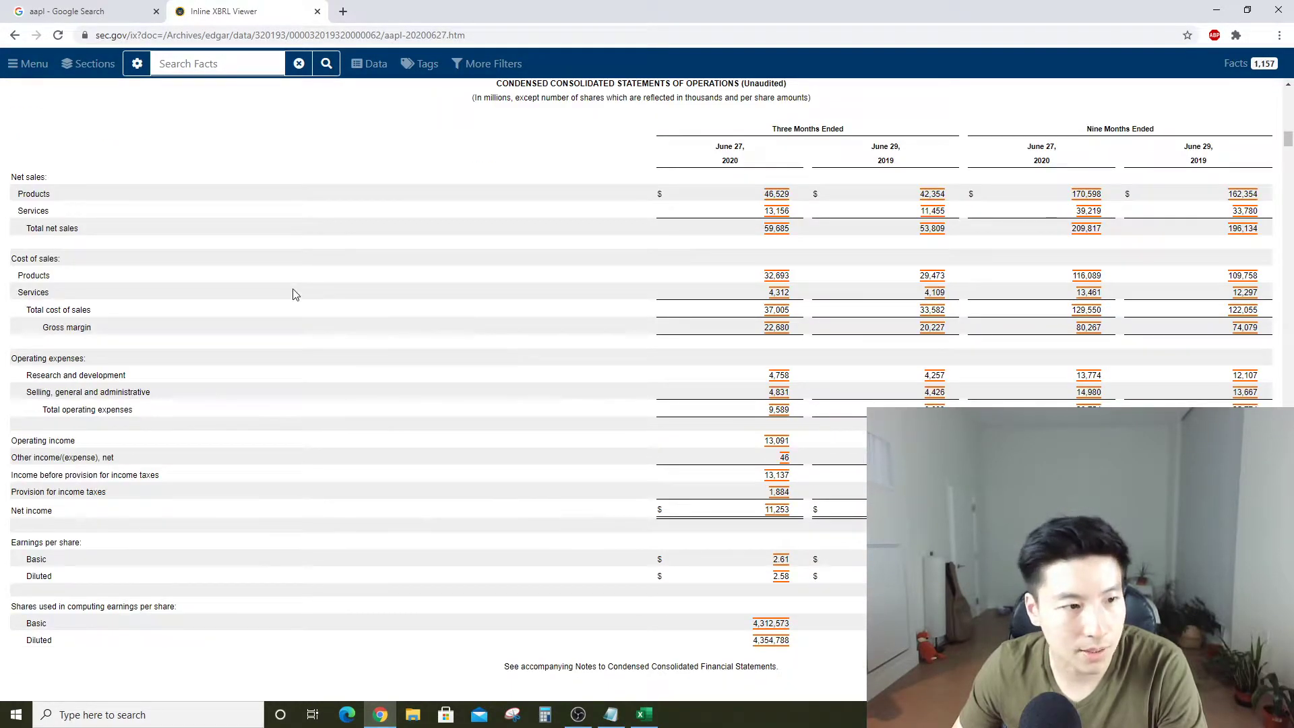
pyautogui.scroll(2, 293, 295)
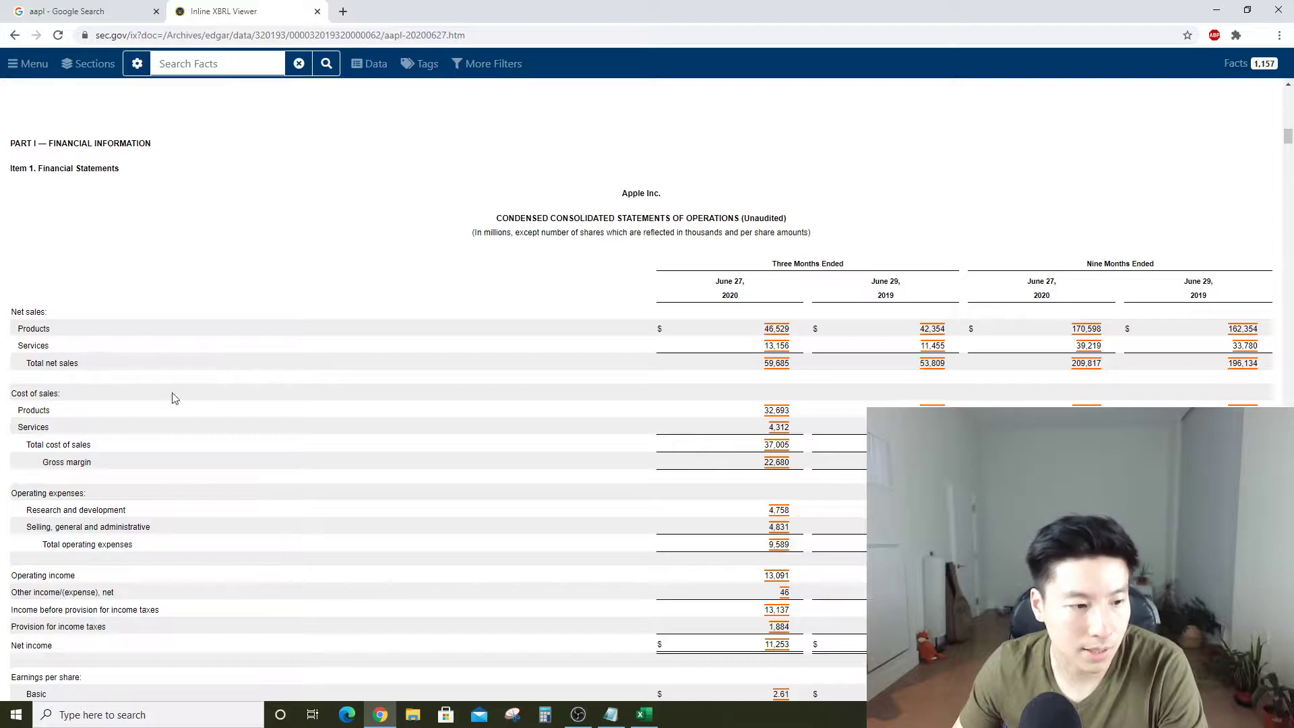
pyautogui.scroll(-1, 370, 463)
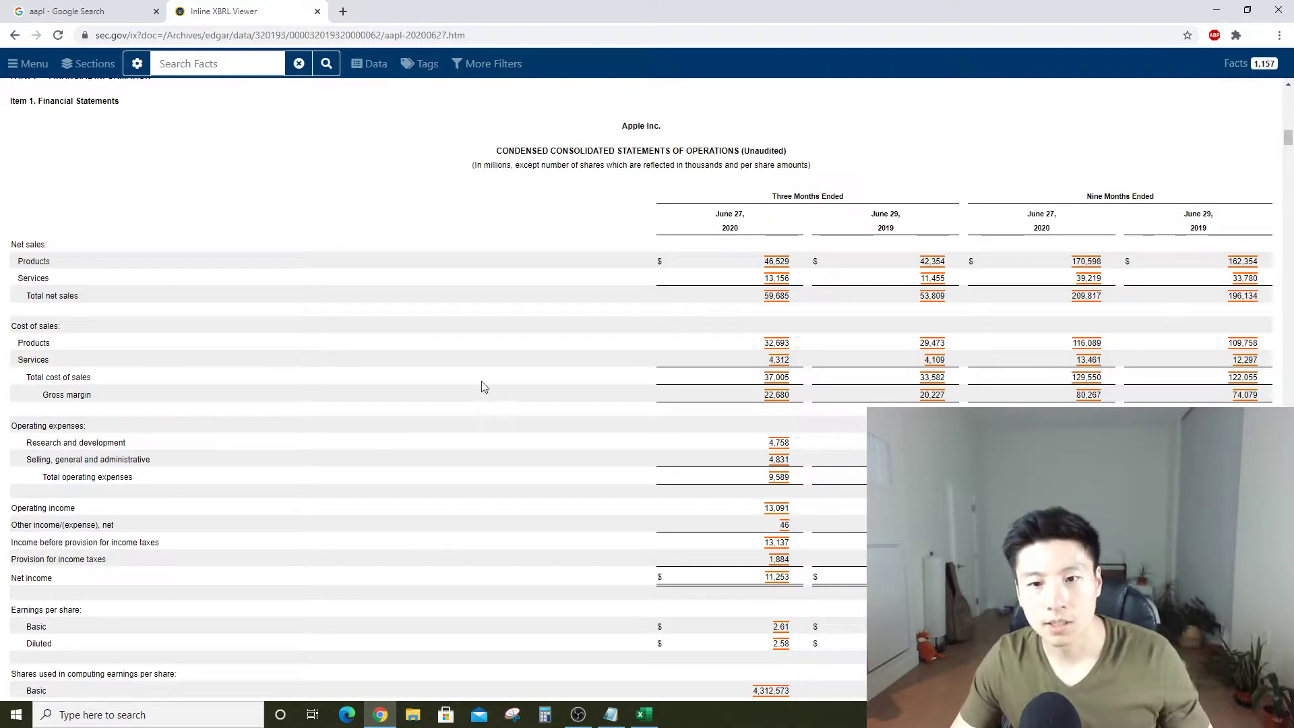
# In Excel, enter the year 2020 in C2 and Q1 in C3
pyautogui.click(643, 714)
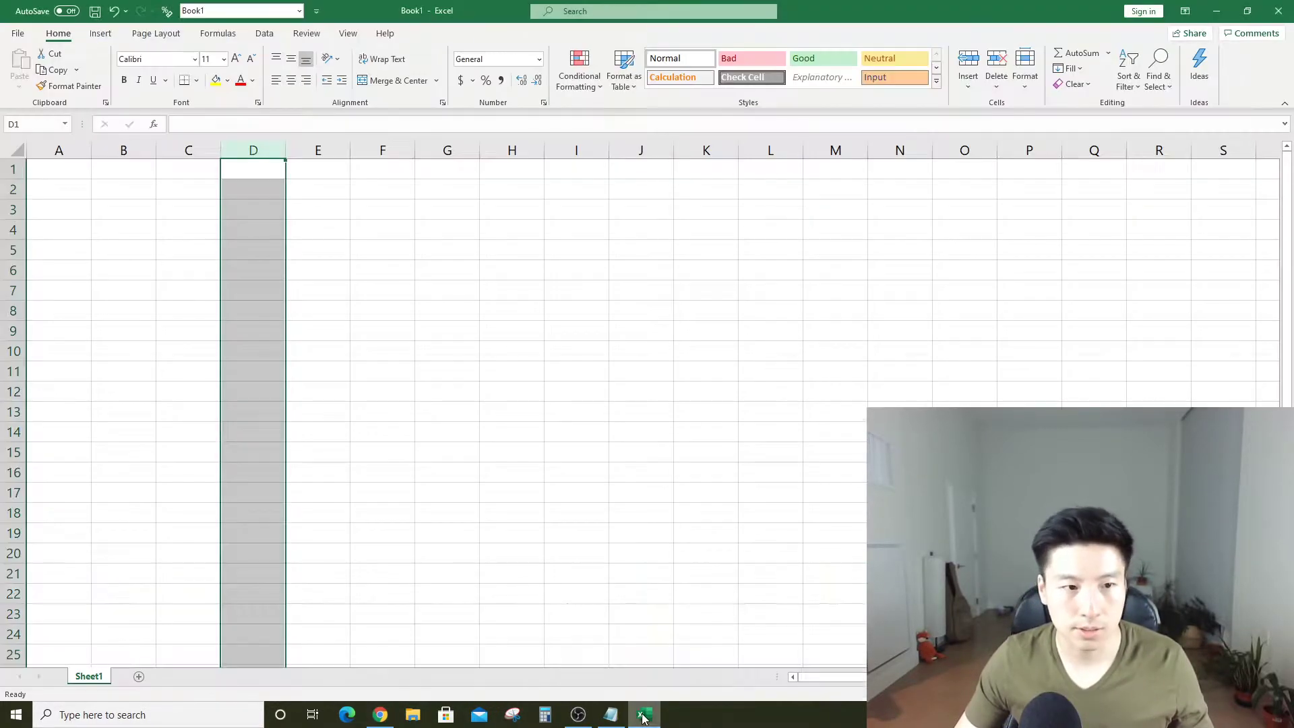
pyautogui.click(165, 198)
pyautogui.write('2')
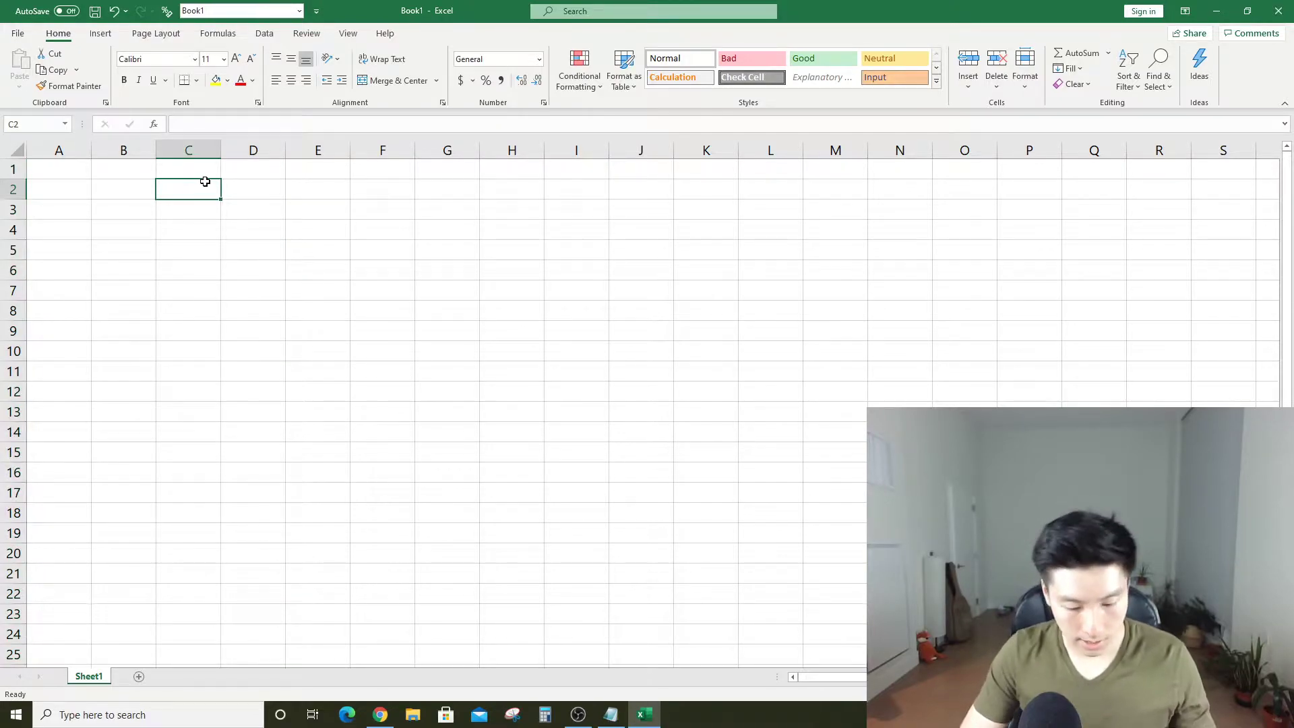
pyautogui.write('020')
pyautogui.hotkey('ctrl', 'Return')
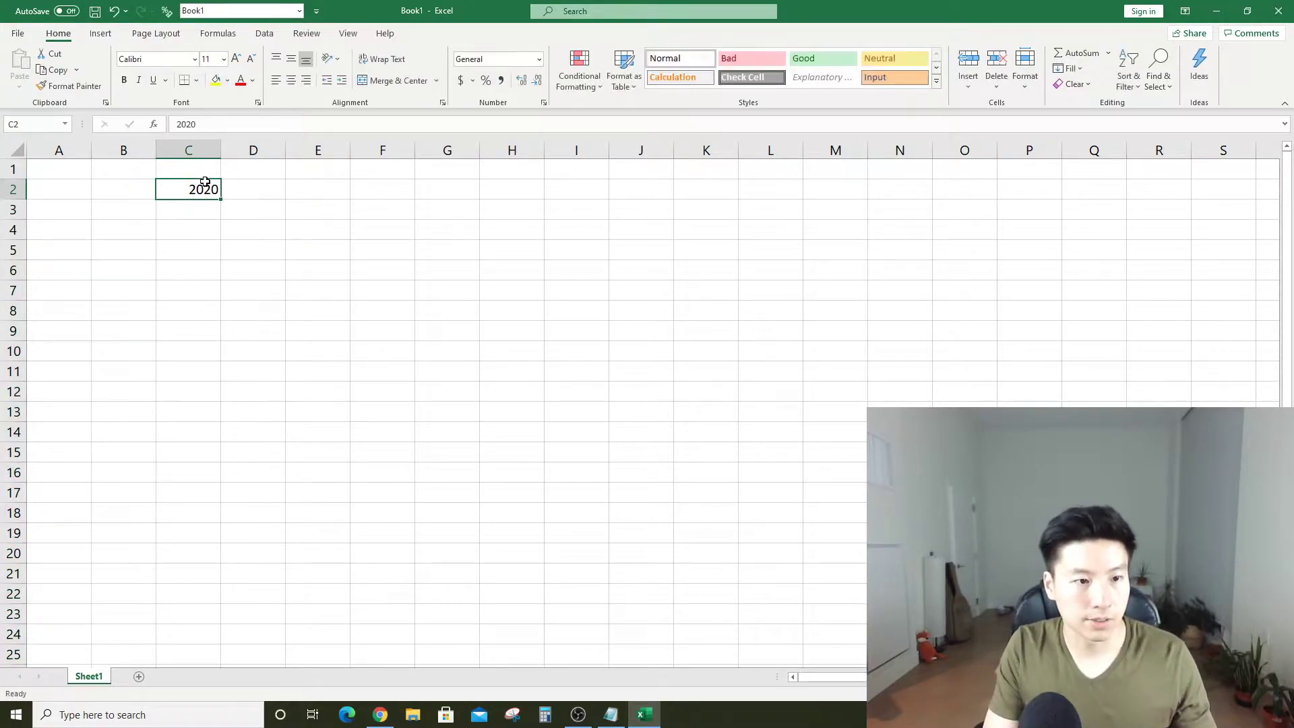
pyautogui.press('Down')
pyautogui.write('Q1')
pyautogui.press('Tab')
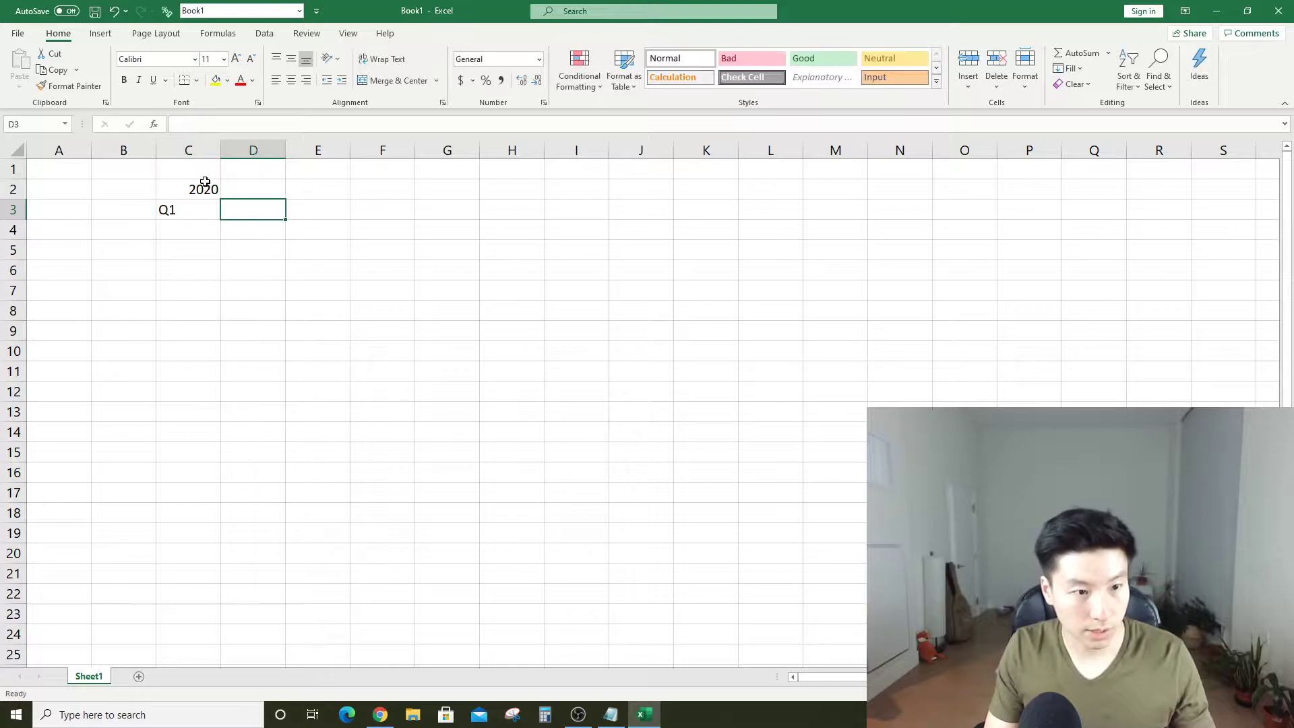
pyautogui.press('Left')
pyautogui.press('Right')
# Fill D2:F2 with =C2 and label D3:F3 Q2, Q3 and Q4
pyautogui.click(205, 182)
pyautogui.press('Right')
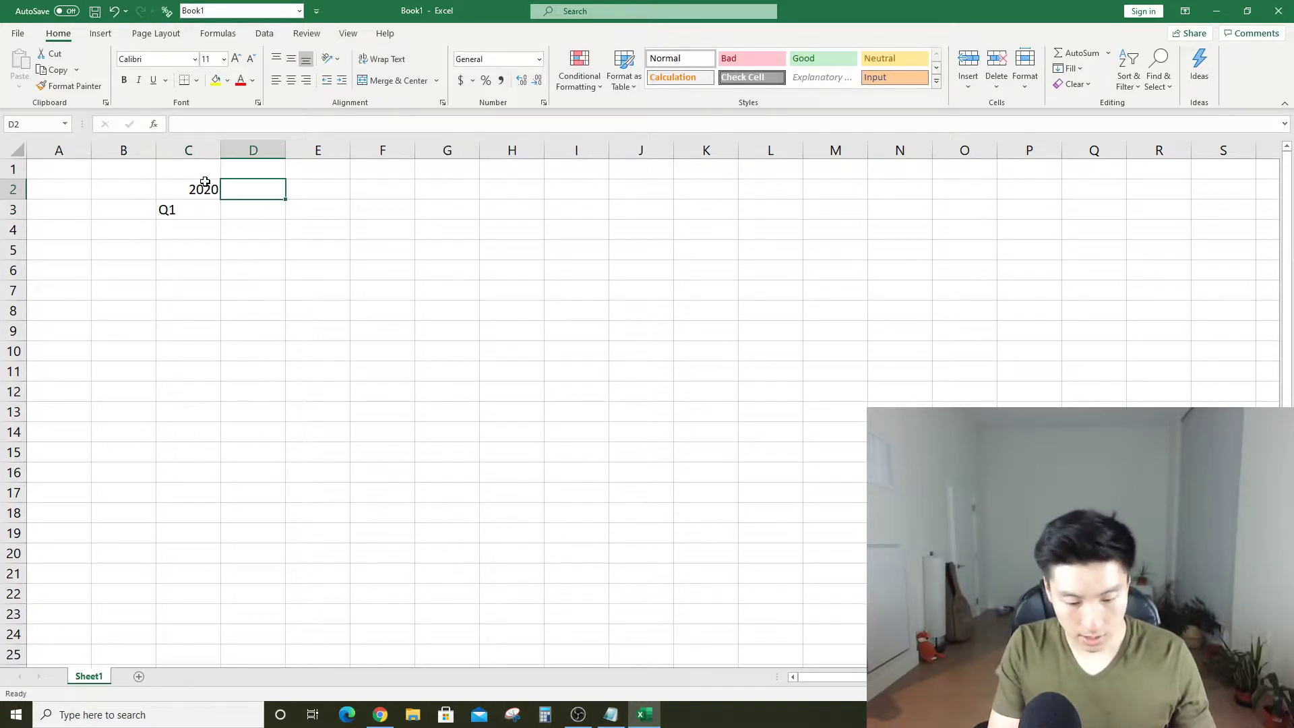
pyautogui.write('=')
pyautogui.click(205, 183)
pyautogui.hotkey('ctrl', 'Return')
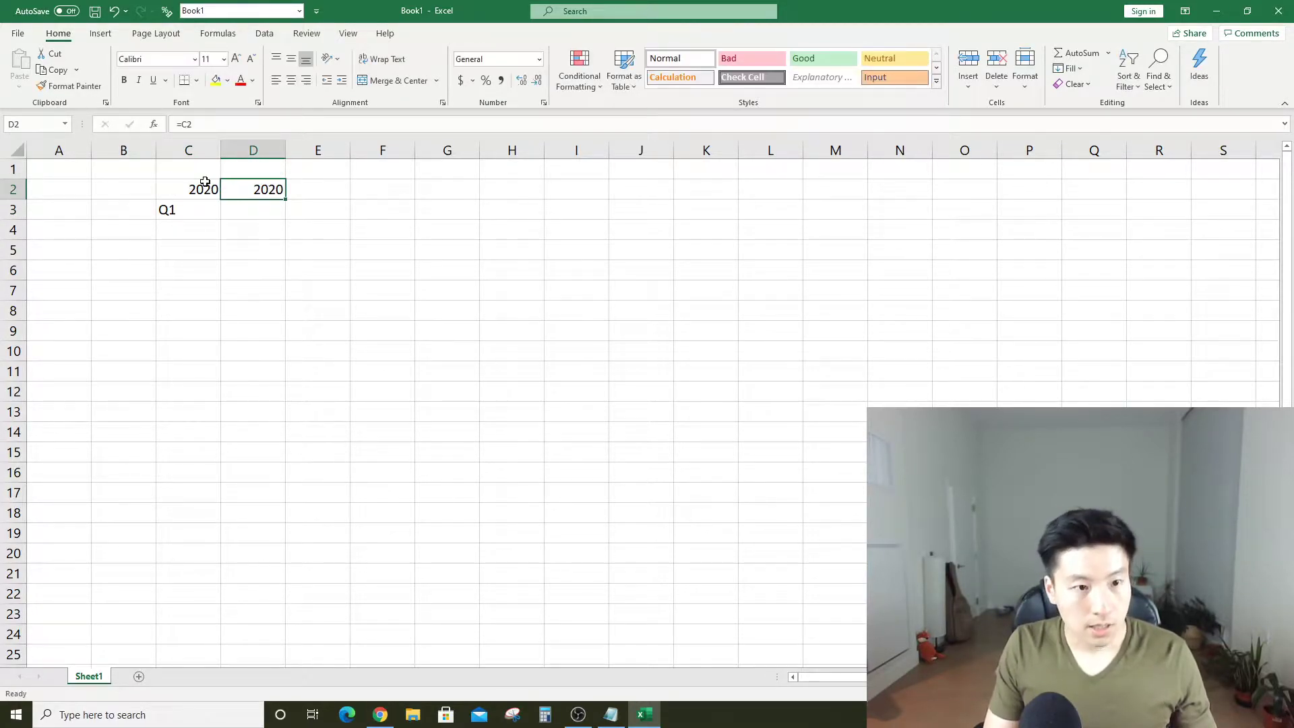
pyautogui.hotkey('shift', 'Right')
pyautogui.hotkey('shift', 'Right')
pyautogui.hotkey('ctrl', 'r')
pyautogui.press('Down')
pyautogui.write('Q2')
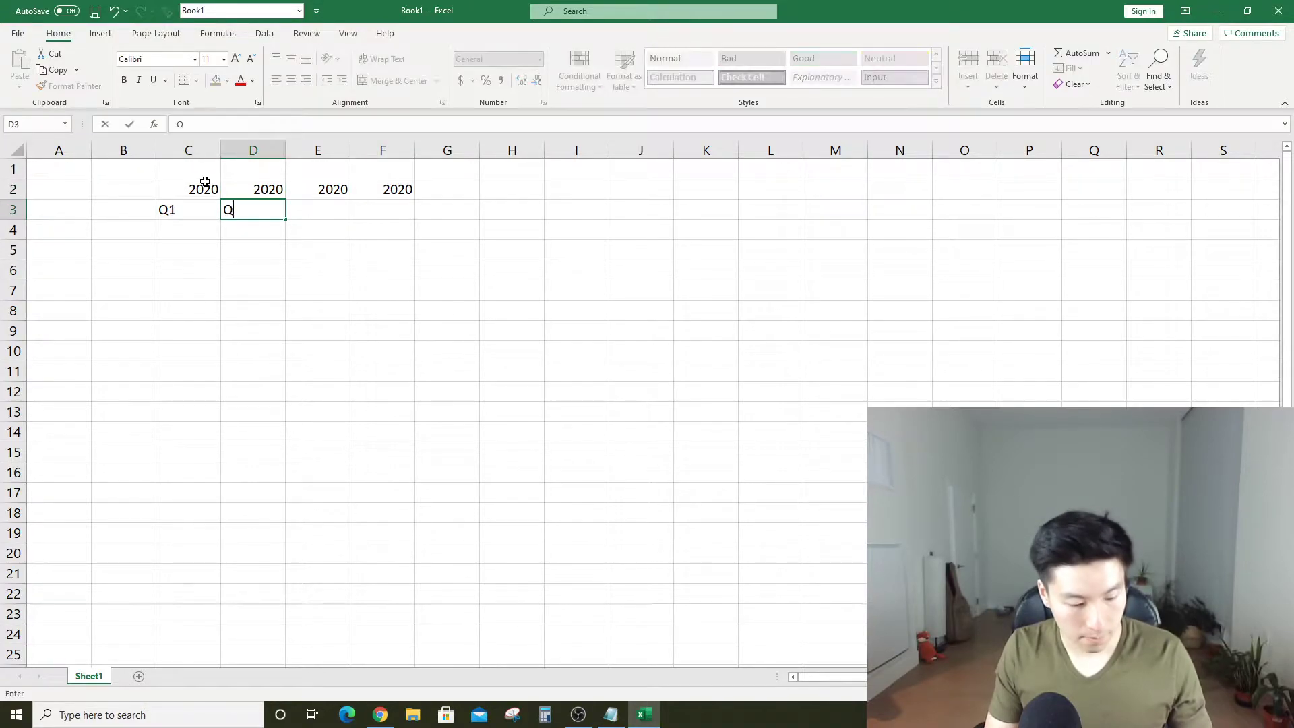
pyautogui.press('Tab')
pyautogui.write('Q3')
pyautogui.press('Tab')
pyautogui.write('Q4')
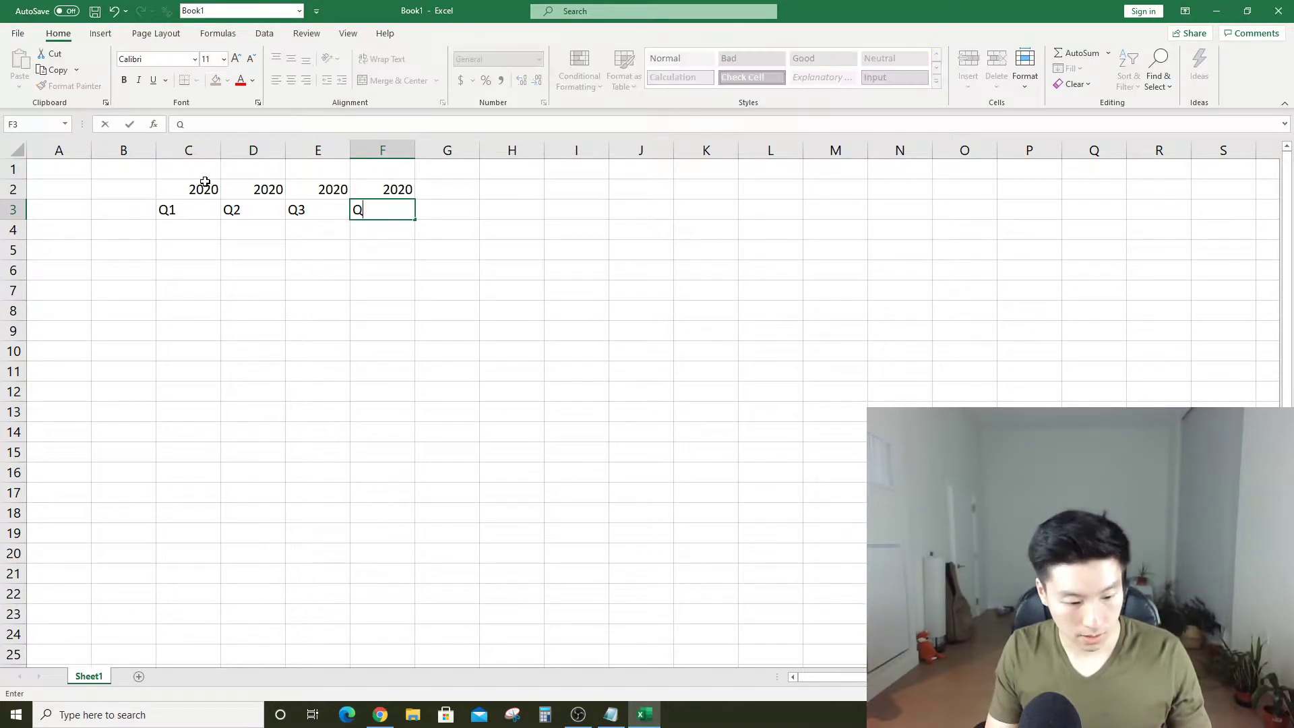
pyautogui.press('Left')
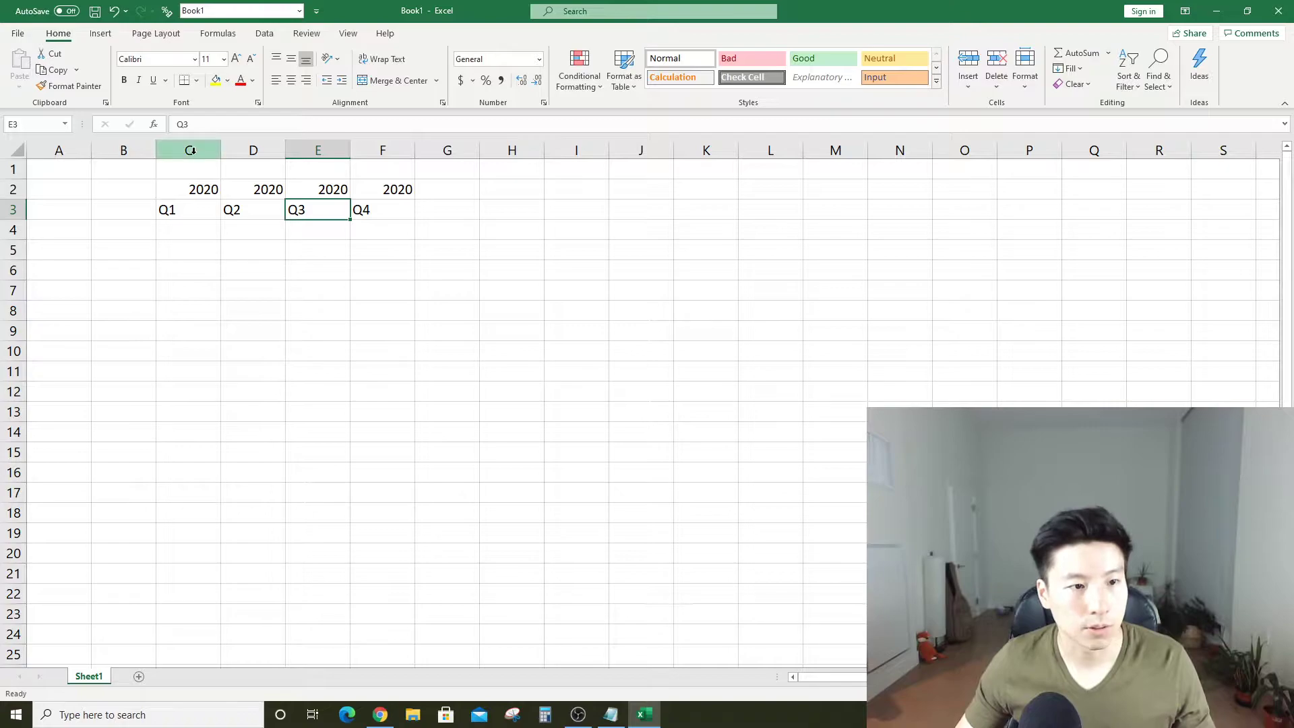
# Insert four blank columns at C:F and copy the G2:J3 headers into C2:F3
pyautogui.moveTo(189, 150); pyautogui.dragTo(382, 150)
pyautogui.rightClick(382, 151)
pyautogui.click(423, 263)
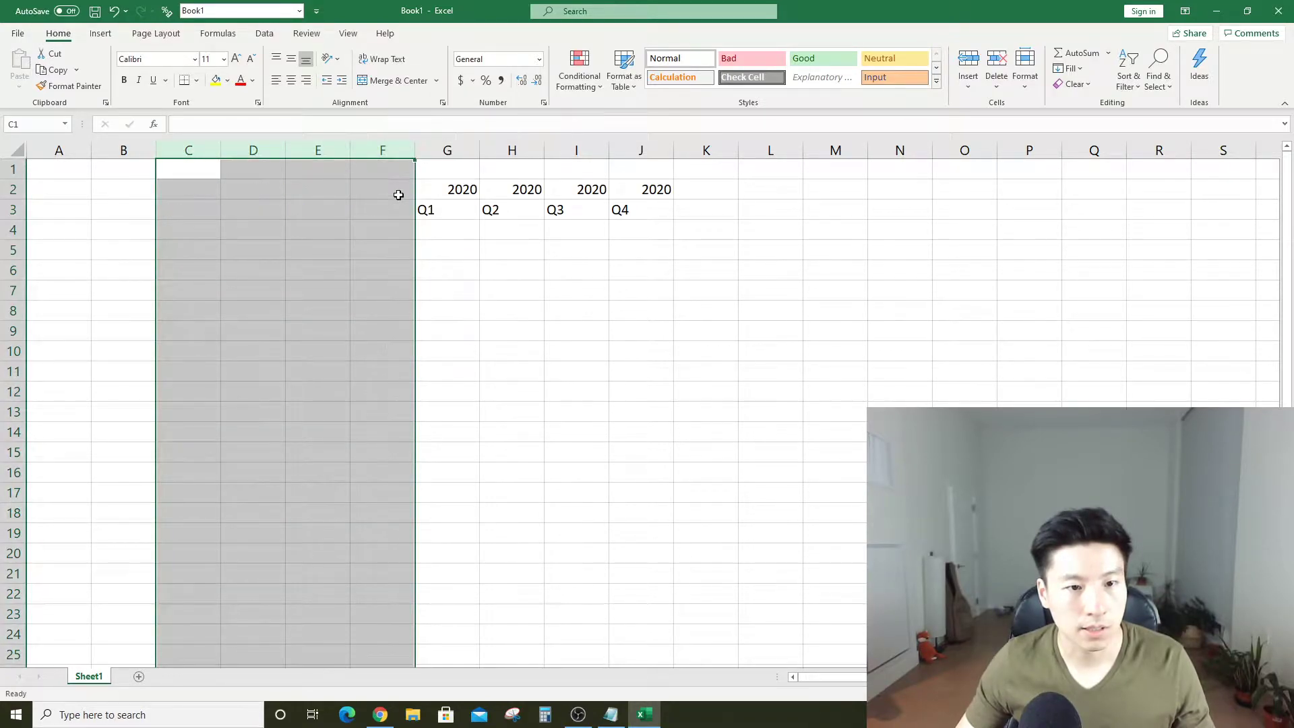
pyautogui.moveTo(437, 189); pyautogui.dragTo(635, 208)
pyautogui.hotkey('ctrl', 'c')
pyautogui.click(192, 189)
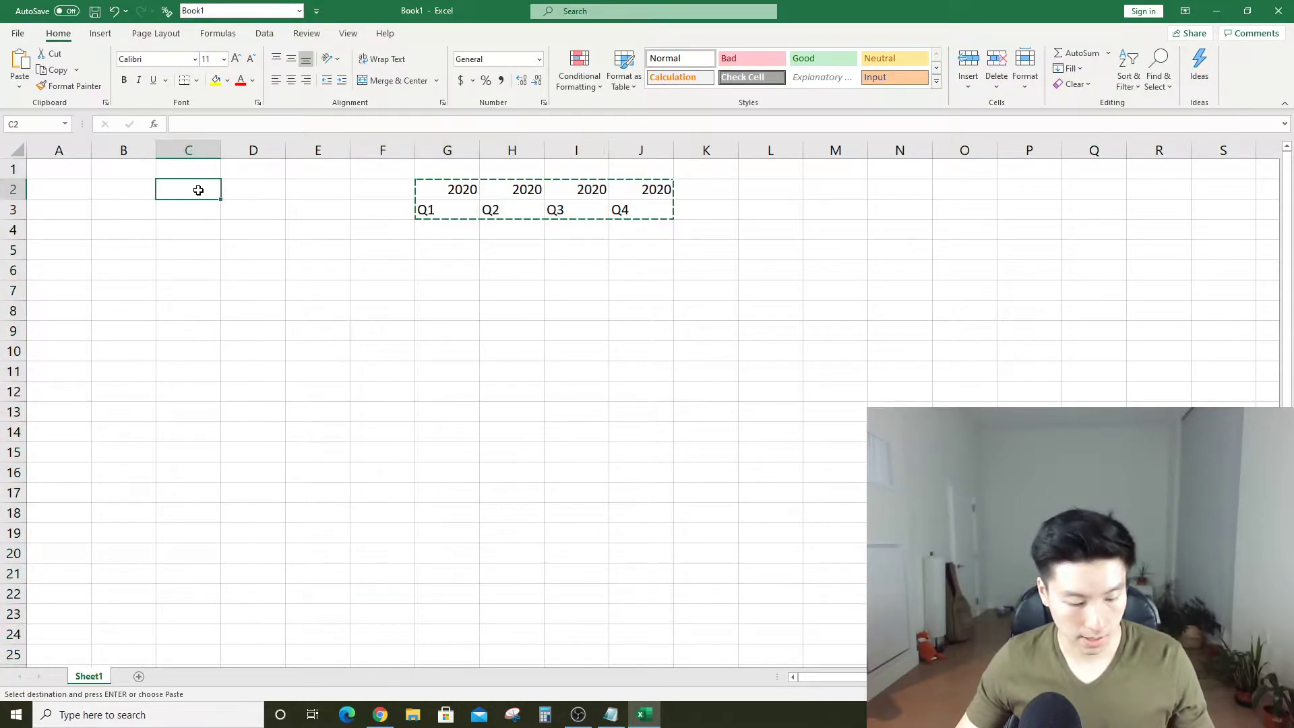
pyautogui.hotkey('ctrl', 'v')
pyautogui.click(192, 266)
pyautogui.click(147, 234)
pyautogui.press('Escape')
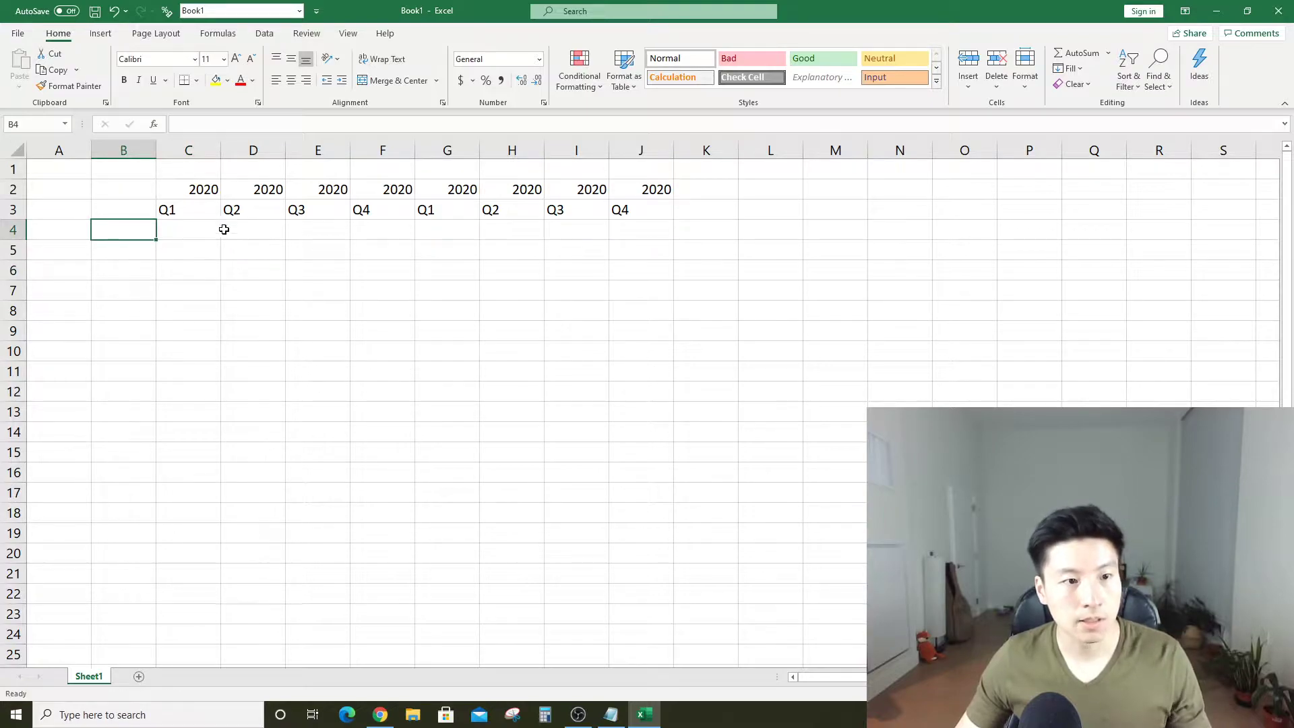
pyautogui.hotkey('alt', 'Tab')
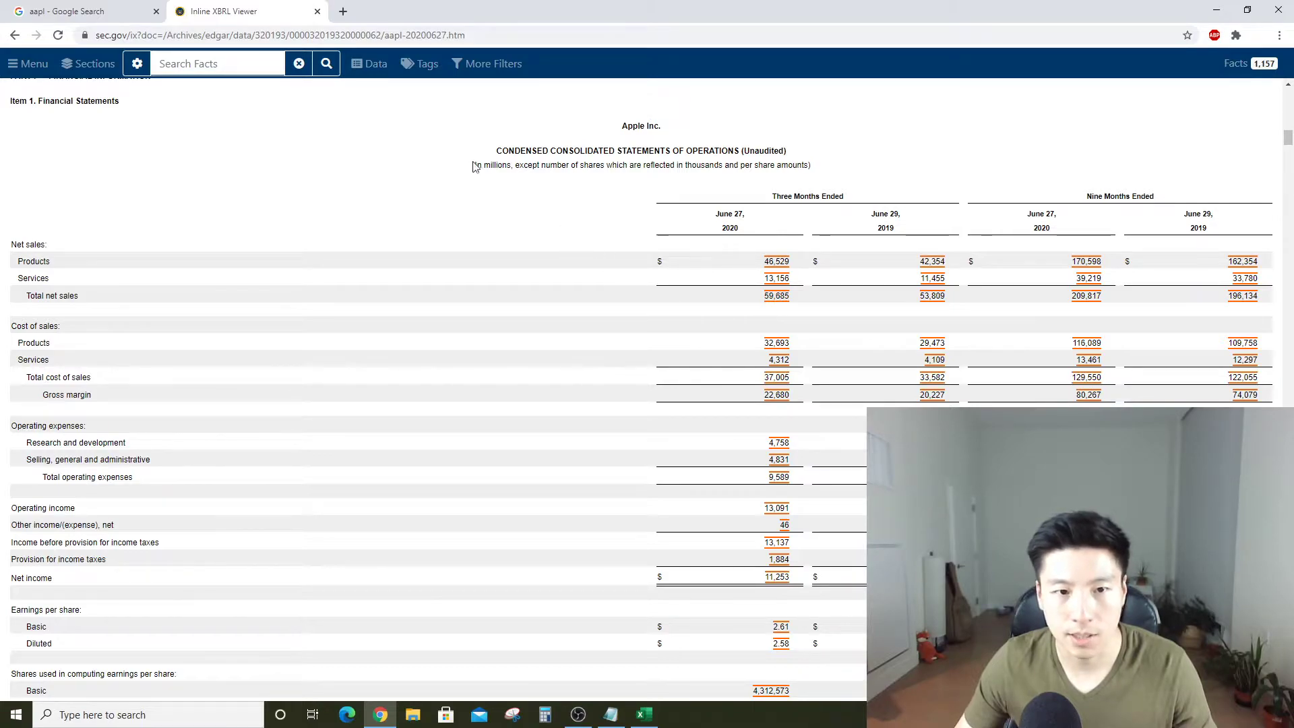
pyautogui.hotkey('alt', 'Tab')
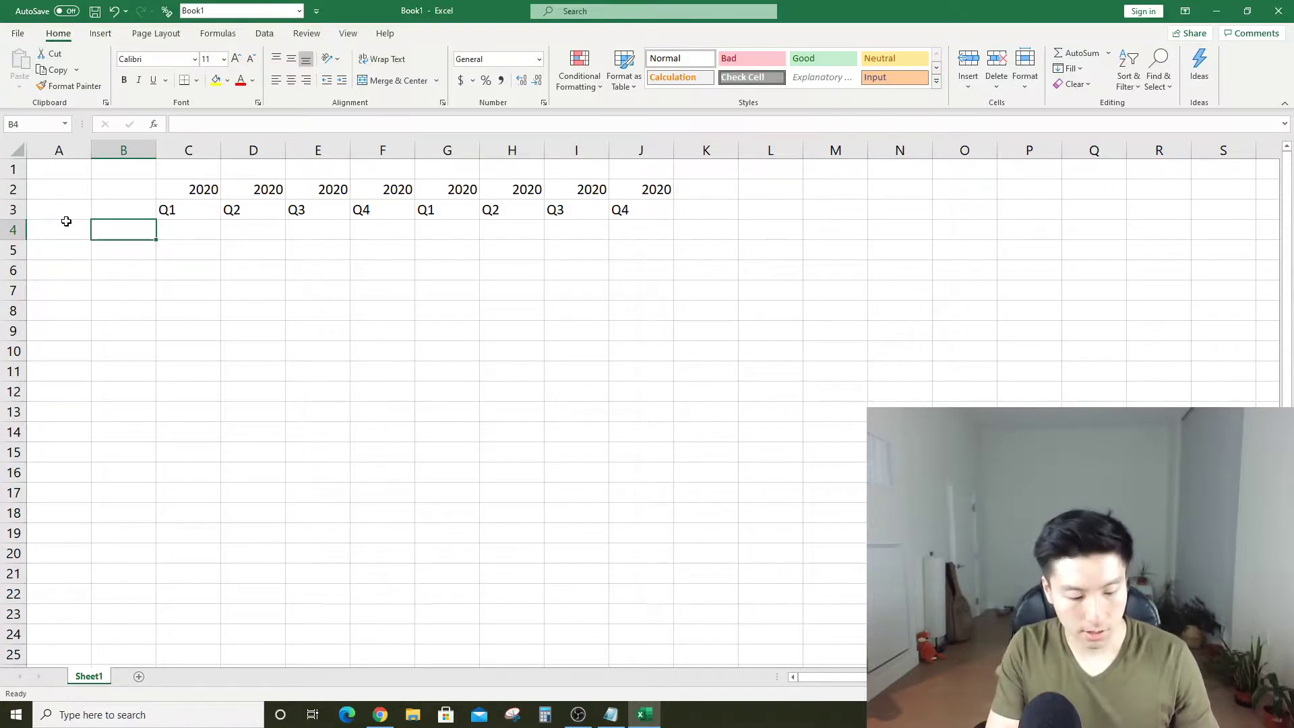
# Label row 4 Sales in B4 and change the first year in C2 to 2019
pyautogui.write('Sales')
pyautogui.press('Tab')
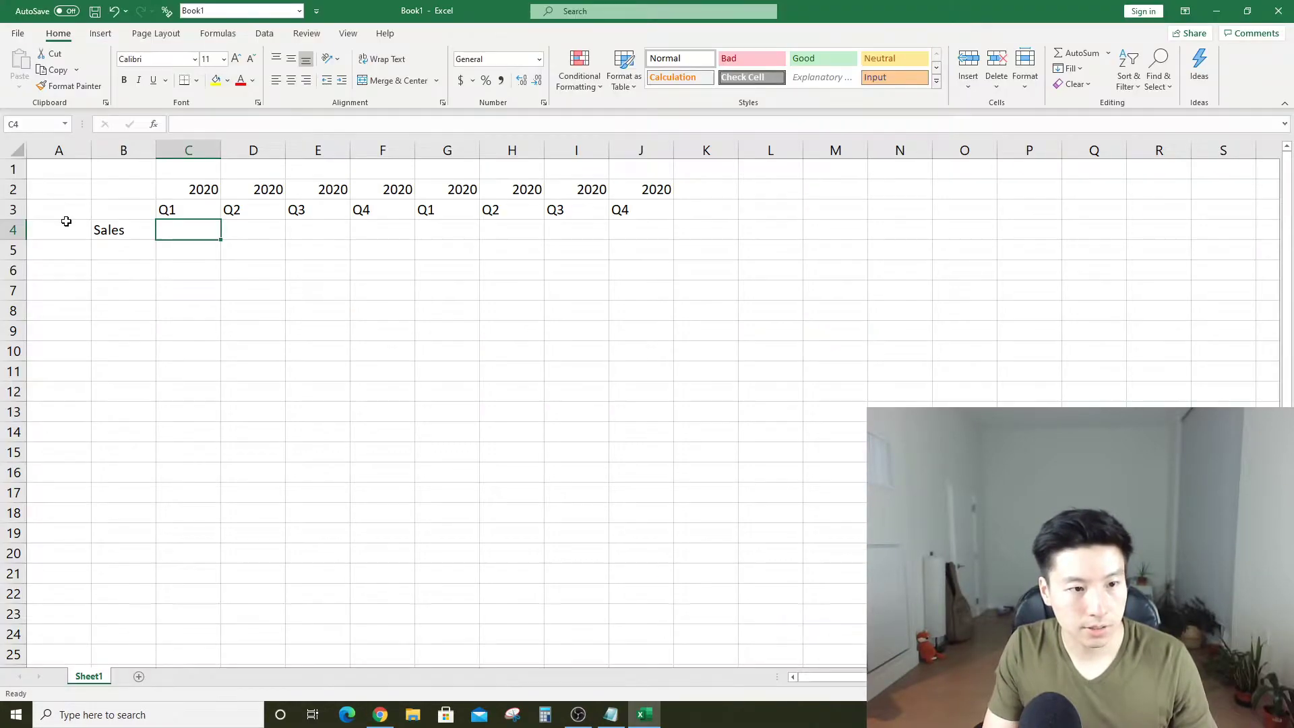
pyautogui.press('Tab')
pyautogui.press('Up')
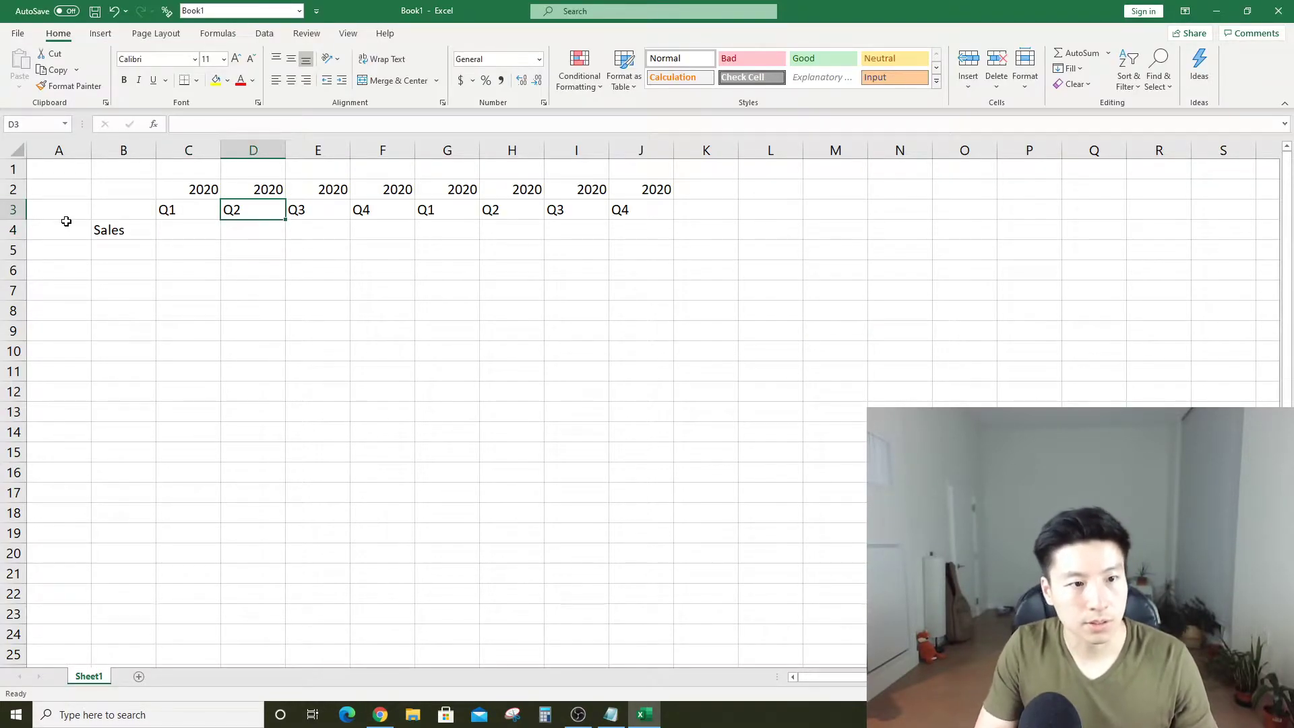
pyautogui.press('Left')
pyautogui.press('Up')
pyautogui.write('2019')
pyautogui.press('Return')
# Enter 59685 from the SEC statement as 2020 Q2 sales in H4
pyautogui.press('Up')
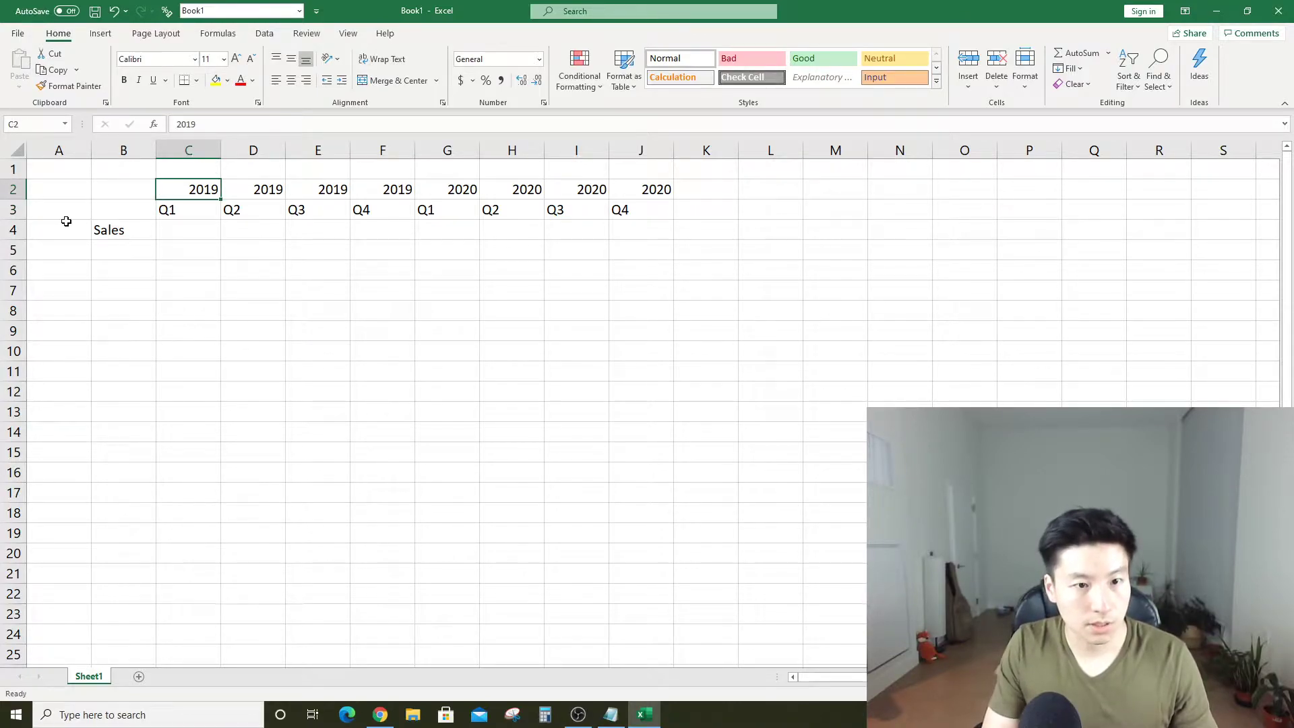
pyautogui.press('Right')
pyautogui.press('Right')
pyautogui.press('Right')
pyautogui.press('Right')
pyautogui.press('Right')
pyautogui.press('Down')
pyautogui.press('Down')
pyautogui.hotkey('alt', 'Tab')
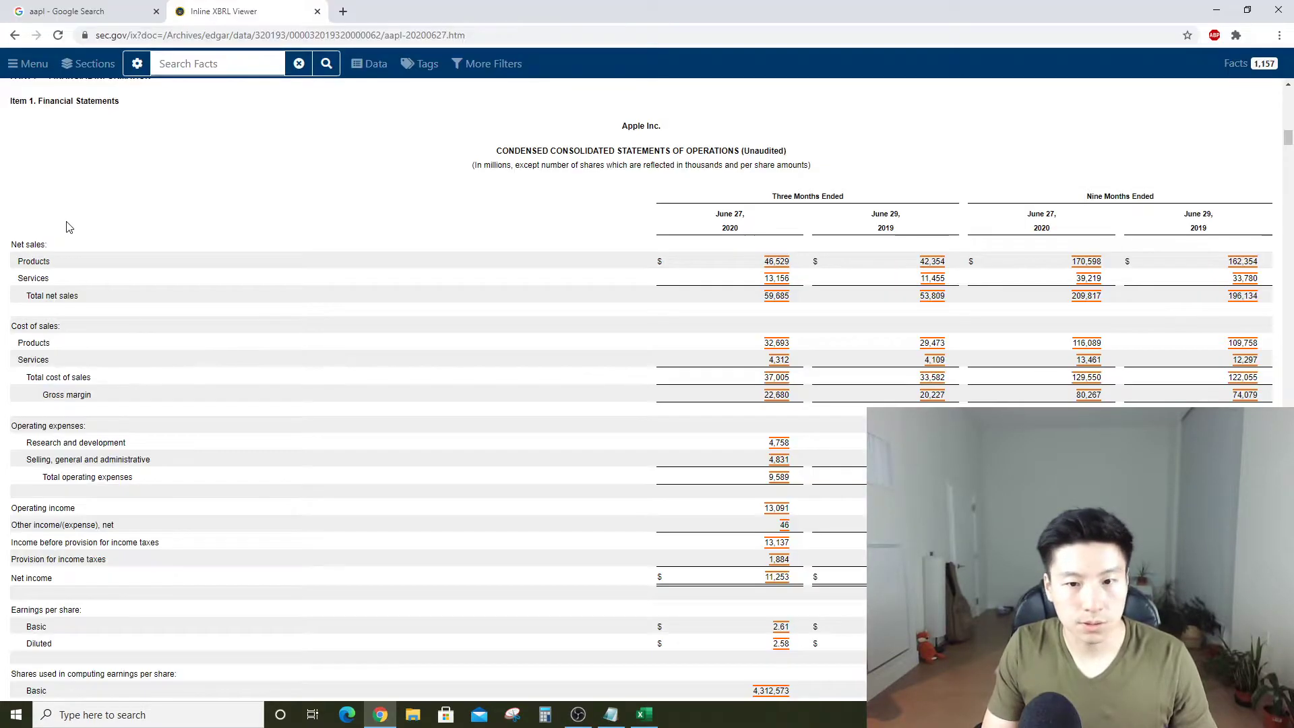
pyautogui.hotkey('alt', 'Tab')
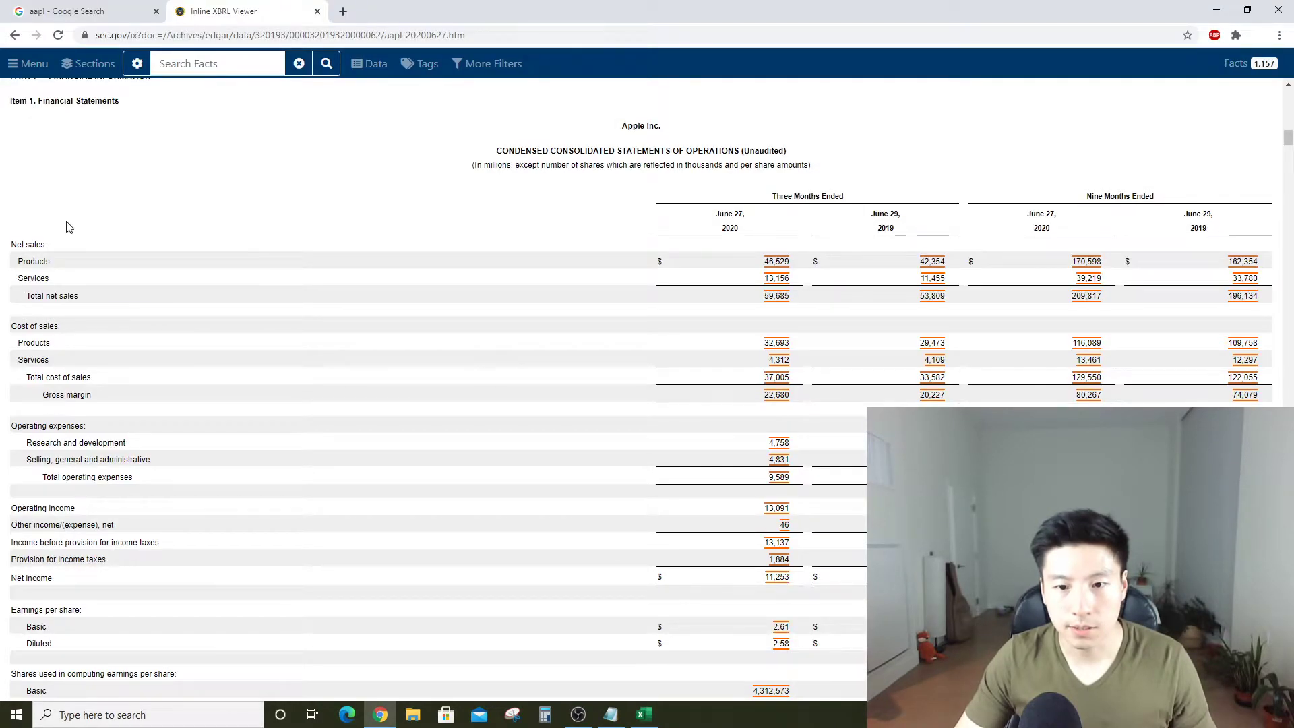
pyautogui.hotkey('alt', 'Tab')
pyautogui.write('596')
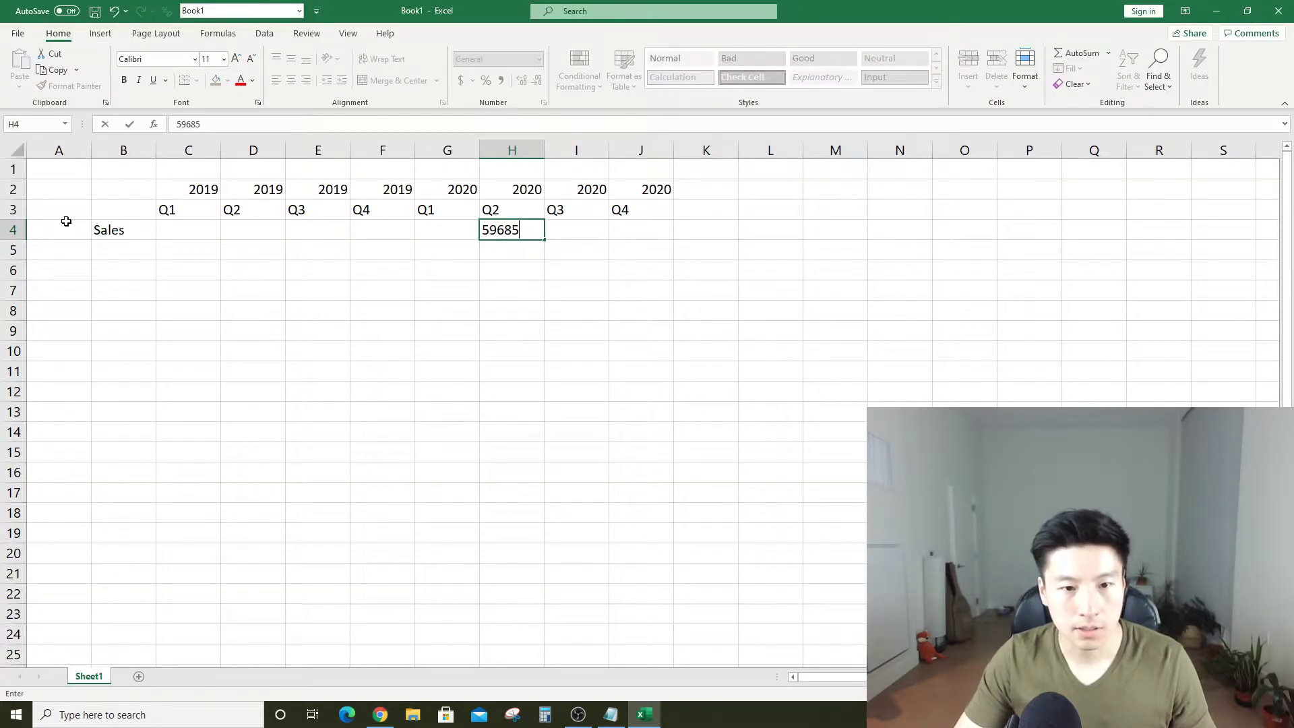
pyautogui.press('Return')
# Enter 53809 from the SEC statement as 2019 Q2 sales in D4
pyautogui.press('Up')
pyautogui.press('Left')
pyautogui.press('Left')
pyautogui.press('Left')
pyautogui.press('Left')
pyautogui.hotkey('alt', 'Tab')
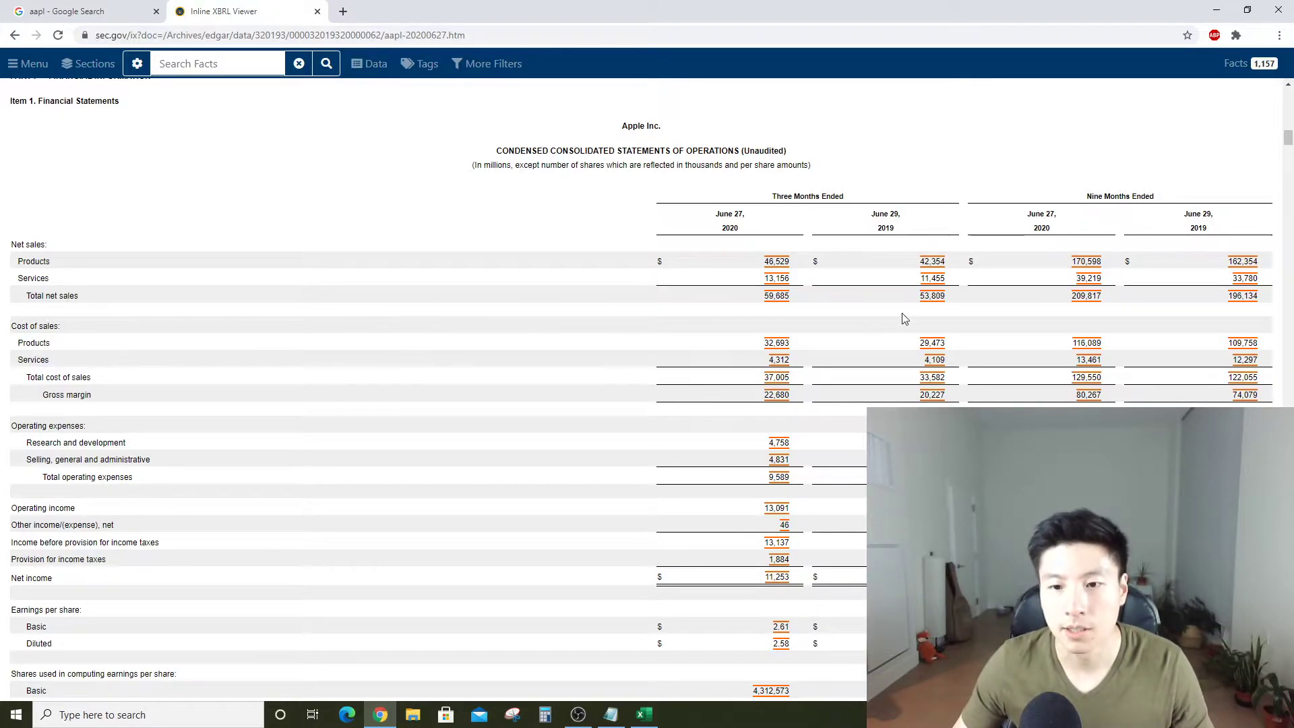
pyautogui.hotkey('alt', 'Tab')
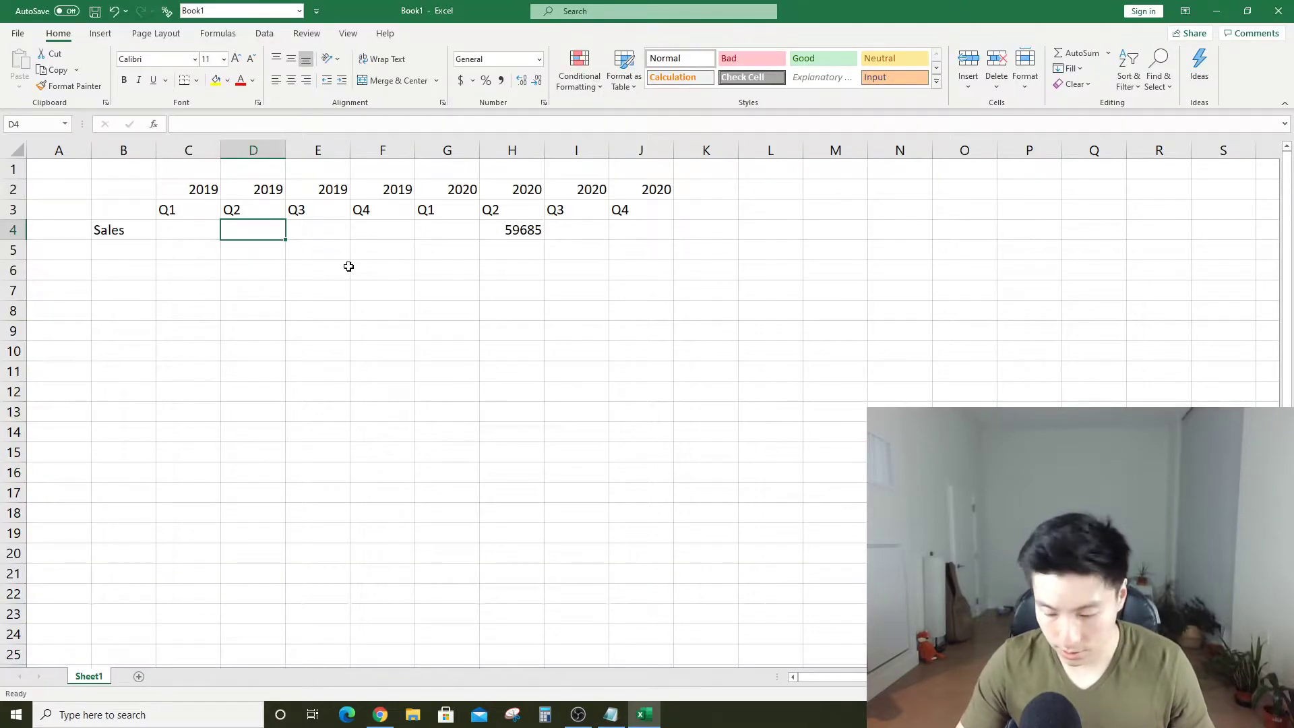
pyautogui.hotkey('alt', 'Tab')
pyautogui.hotkey('alt', 'Tab')
pyautogui.write('53809')
pyautogui.press('Return')
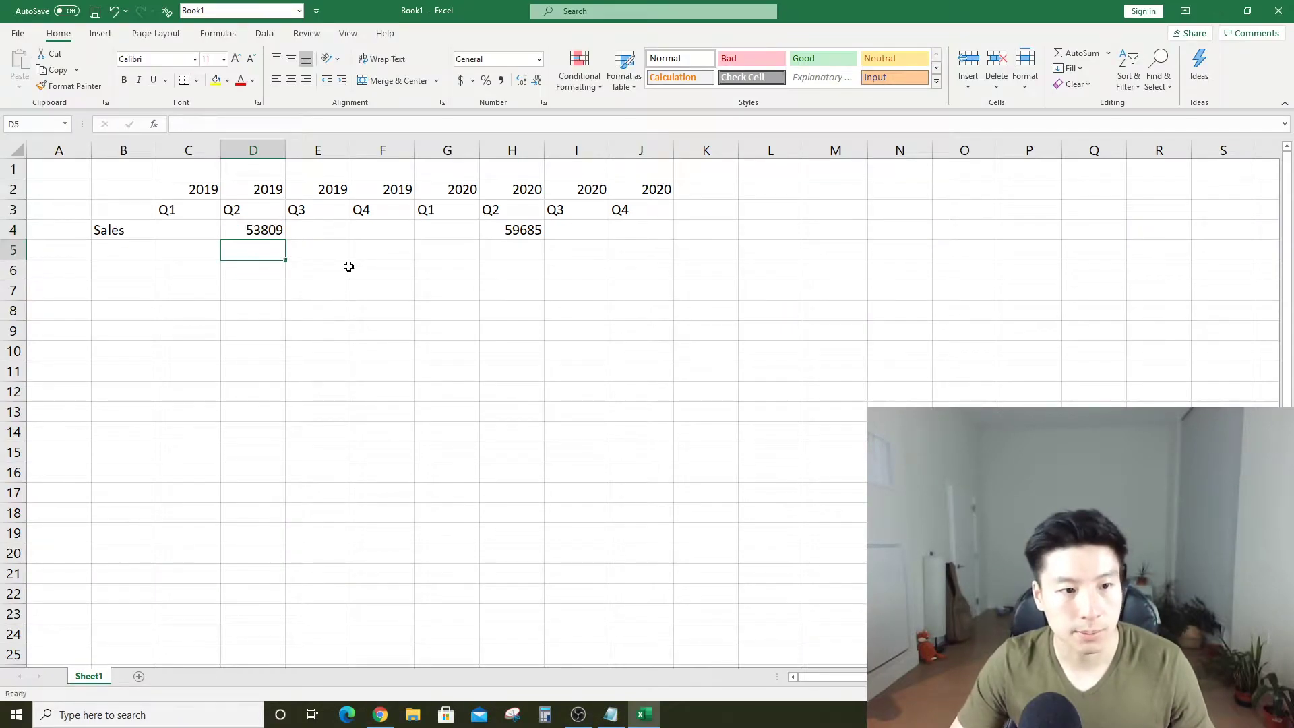
pyautogui.press('Left')
pyautogui.press('Left')
pyautogui.hotkey('alt', 'Tab')
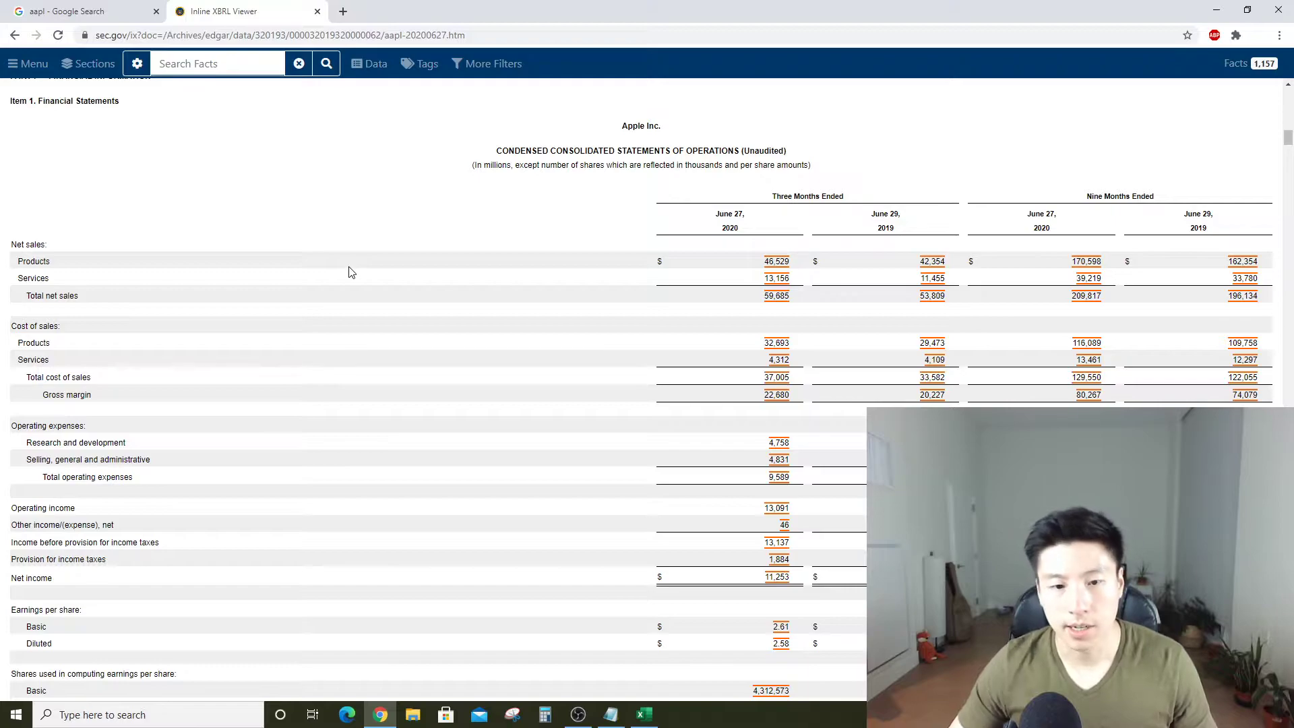
# Label B5 COGS and look up Apple's cost of sales in the 10-Q filing
pyautogui.scroll(-1, 280, 395)
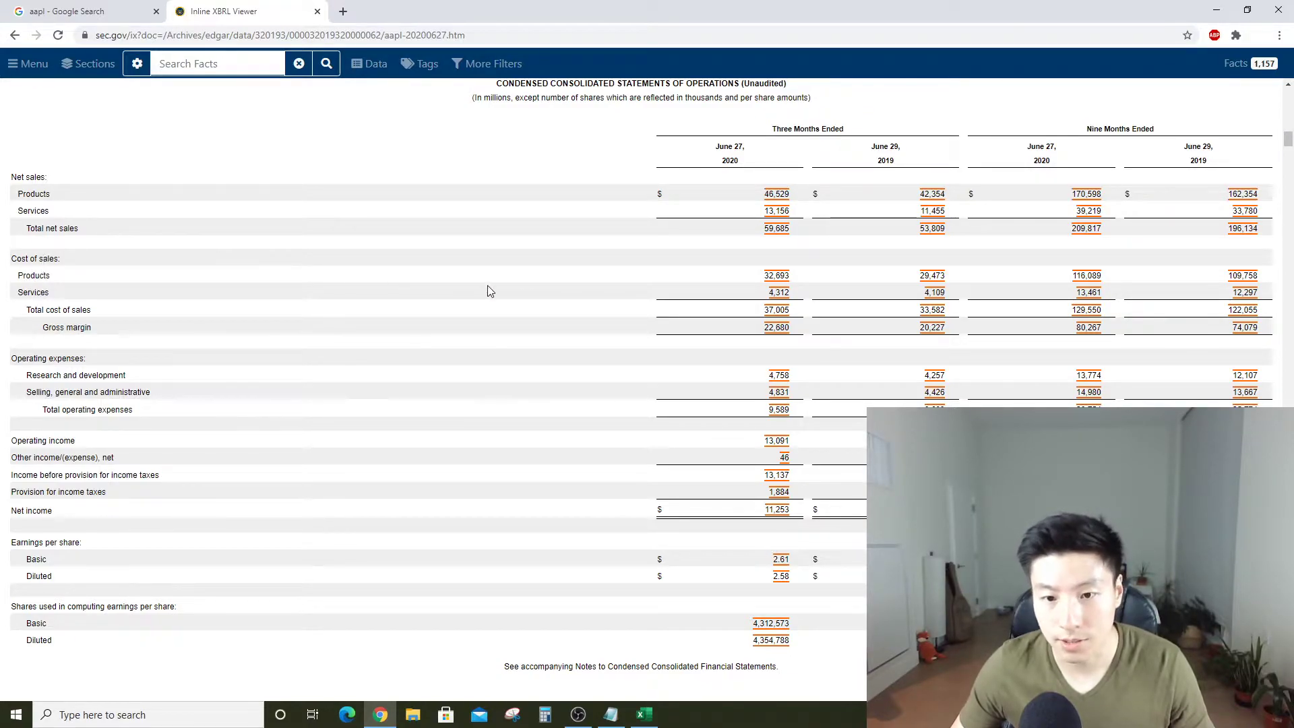
pyautogui.hotkey('alt', 'Tab')
pyautogui.write('CO')
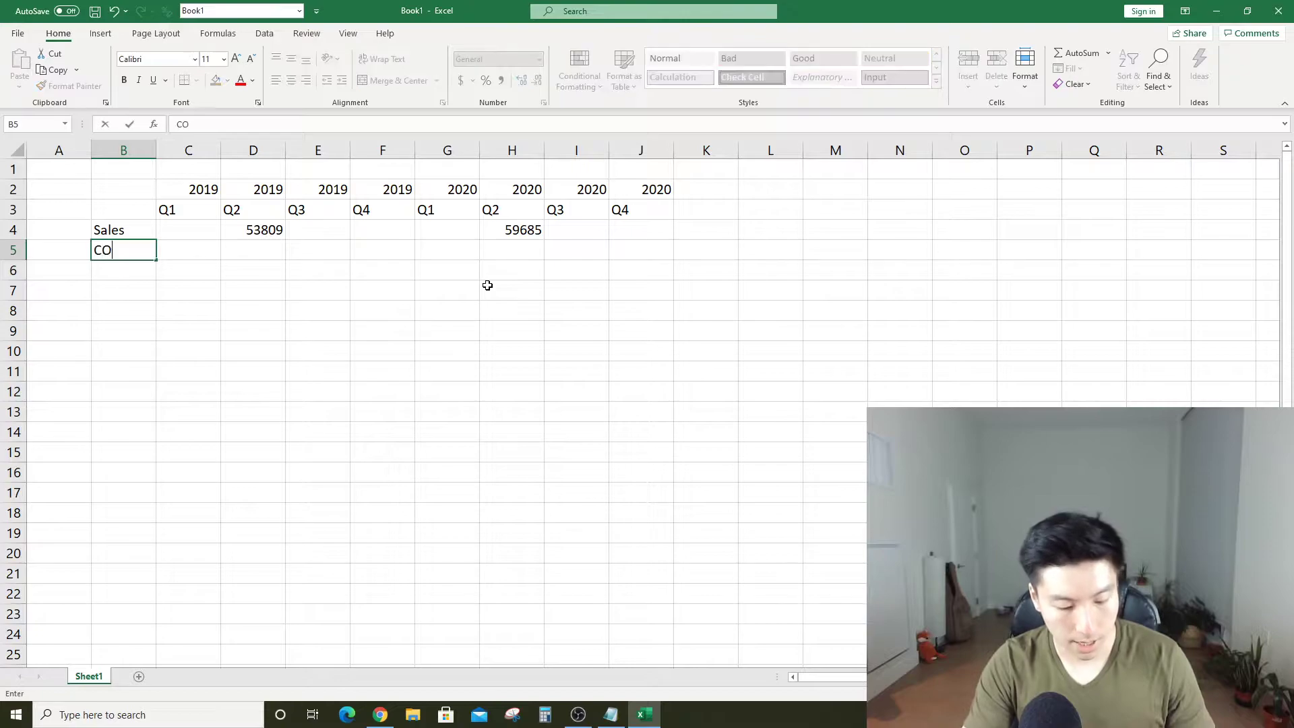
pyautogui.press('Return')
pyautogui.press('Up')
pyautogui.press('Right')
pyautogui.press('Right')
pyautogui.press('Right')
pyautogui.press('Right')
pyautogui.press('Right')
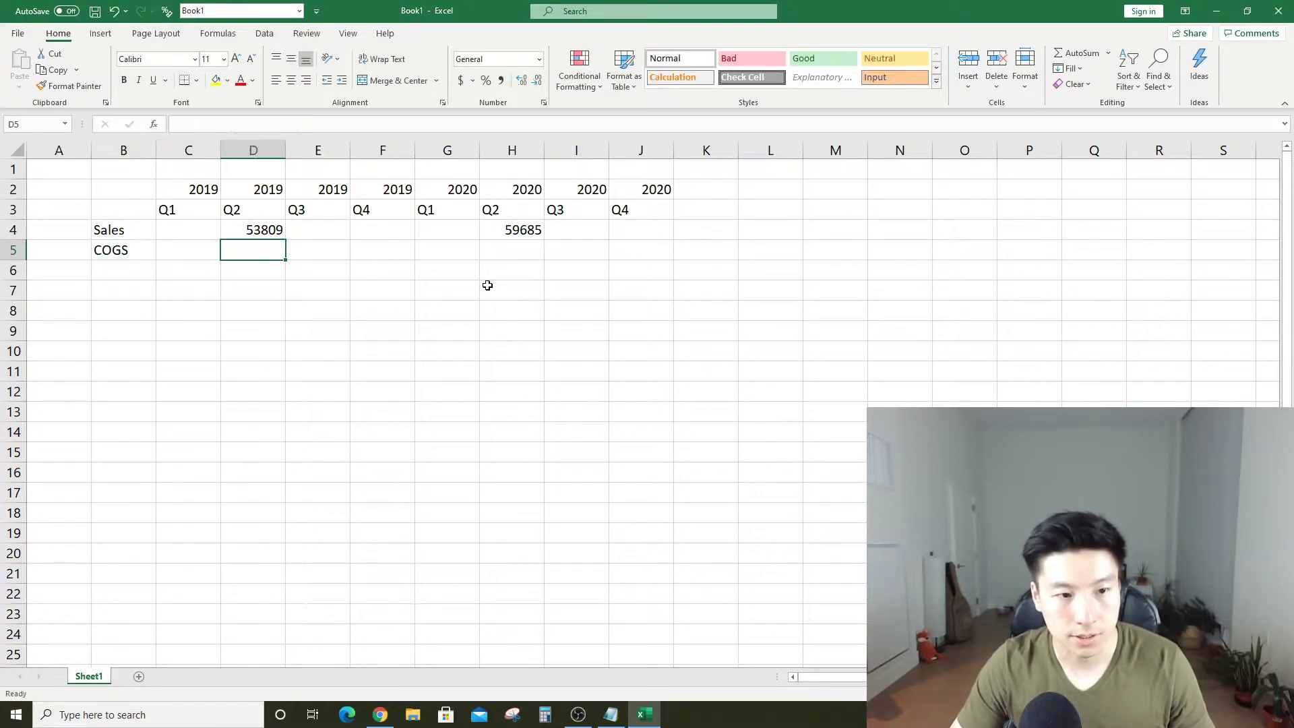
pyautogui.hotkey('alt', 'Tab')
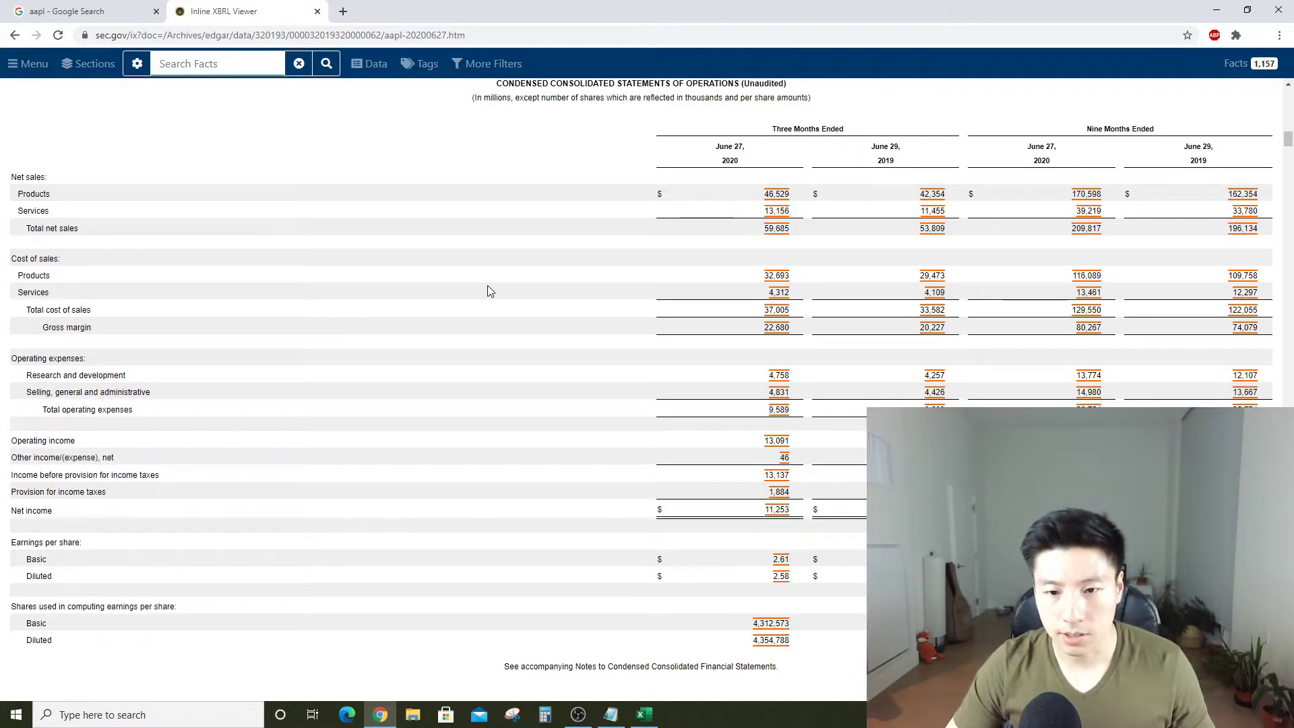
pyautogui.hotkey('alt', 'Tab')
# Enter the cost of sales figures: 37005 for Q2 2020 in H5 and 33582 for Q2 2019 in D5
pyautogui.write('3')
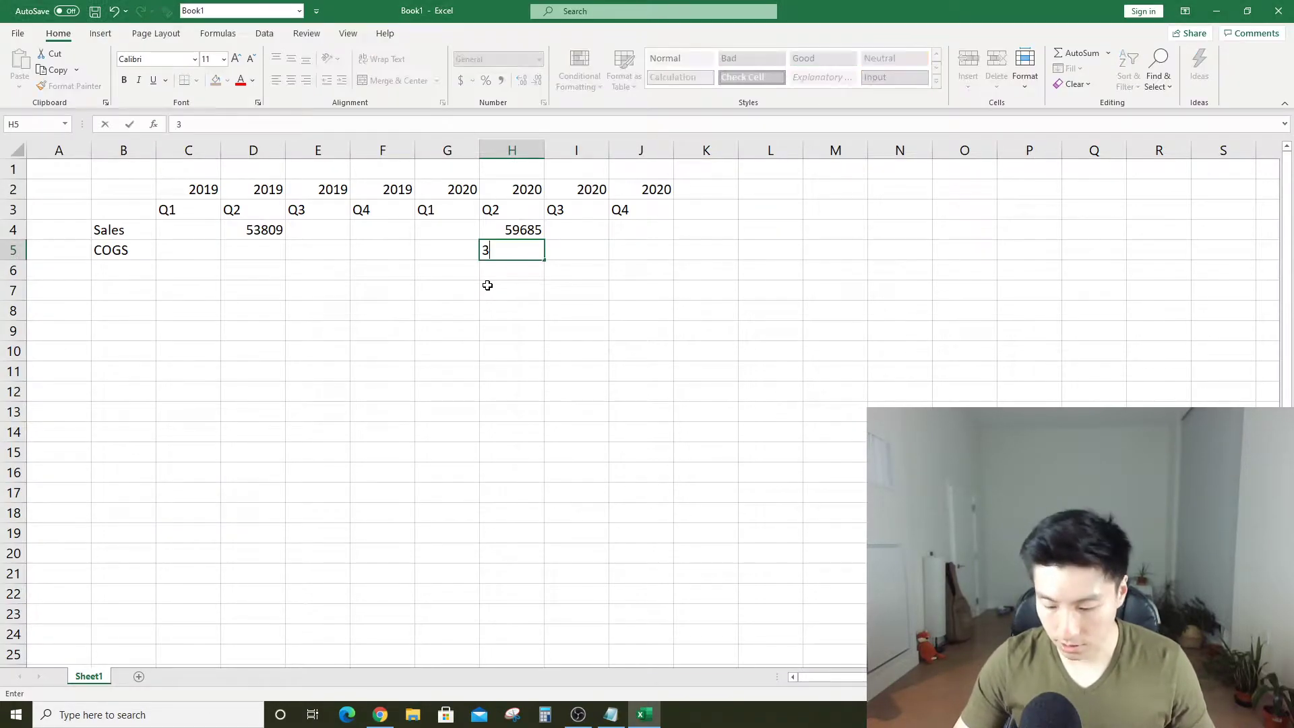
pyautogui.write('7005')
pyautogui.press('Return')
pyautogui.hotkey('alt', 'Tab')
pyautogui.hotkey('alt', 'Tab')
pyautogui.press('Up')
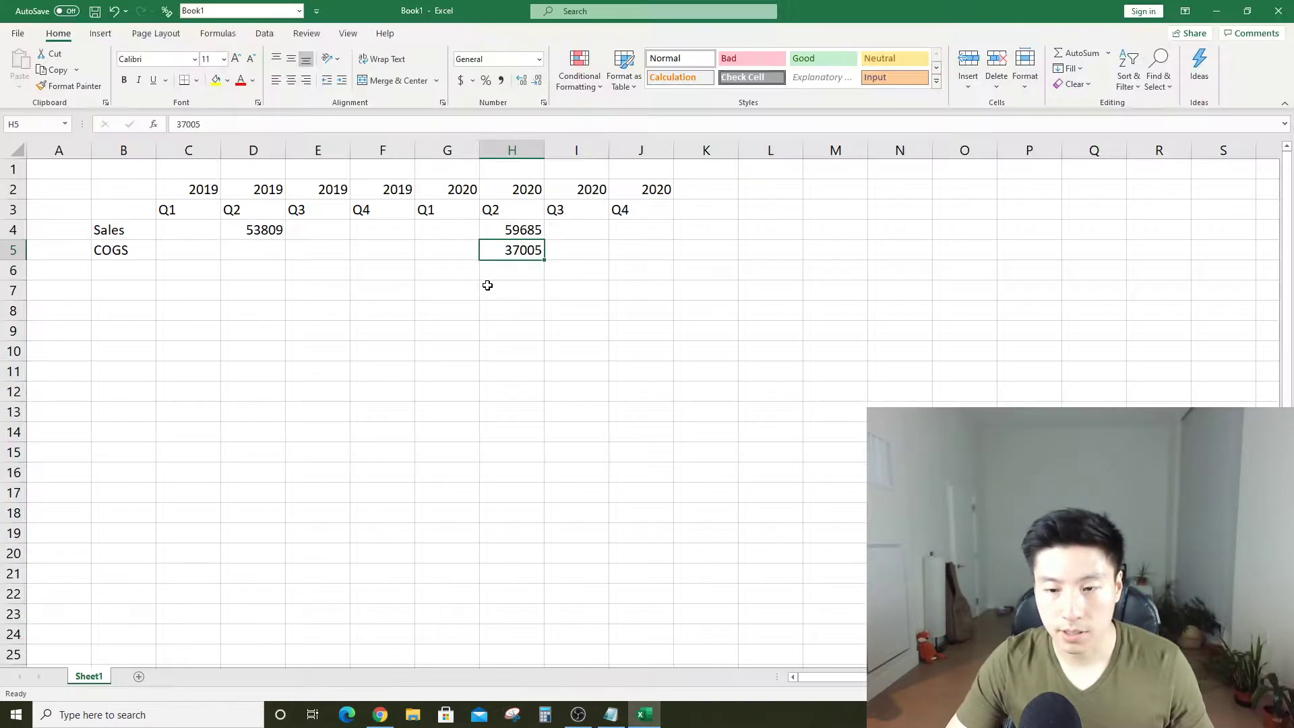
pyautogui.press('Left')
pyautogui.press('Left')
pyautogui.press('Left')
pyautogui.press('Left')
pyautogui.hotkey('alt', 'Tab')
pyautogui.hotkey('alt', 'Tab')
pyautogui.write('3358')
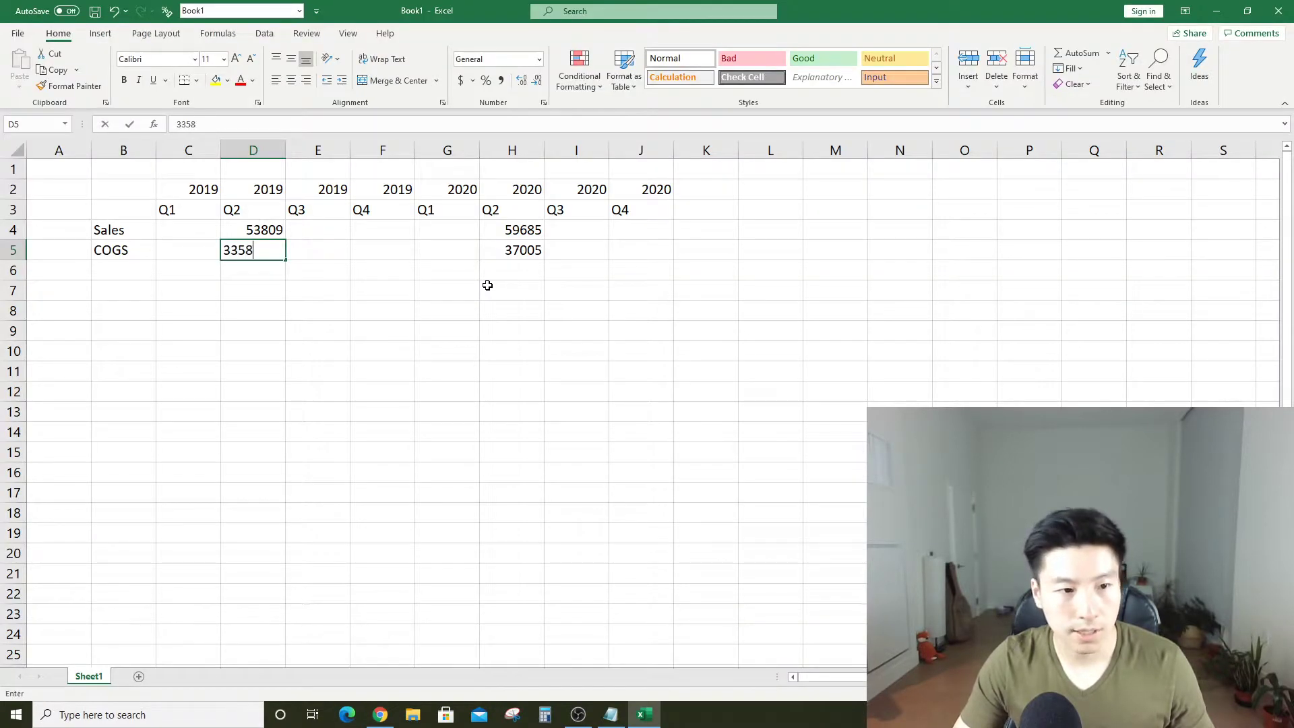
pyautogui.write('2')
pyautogui.press('Return')
pyautogui.press('Left')
pyautogui.press('Left')
# Add a bottom border under the COGS row across B5:J5
pyautogui.press('Up')
pyautogui.hotkey('shift', 'Right')
pyautogui.hotkey('shift', 'Right')
pyautogui.hotkey('shift', 'Right')
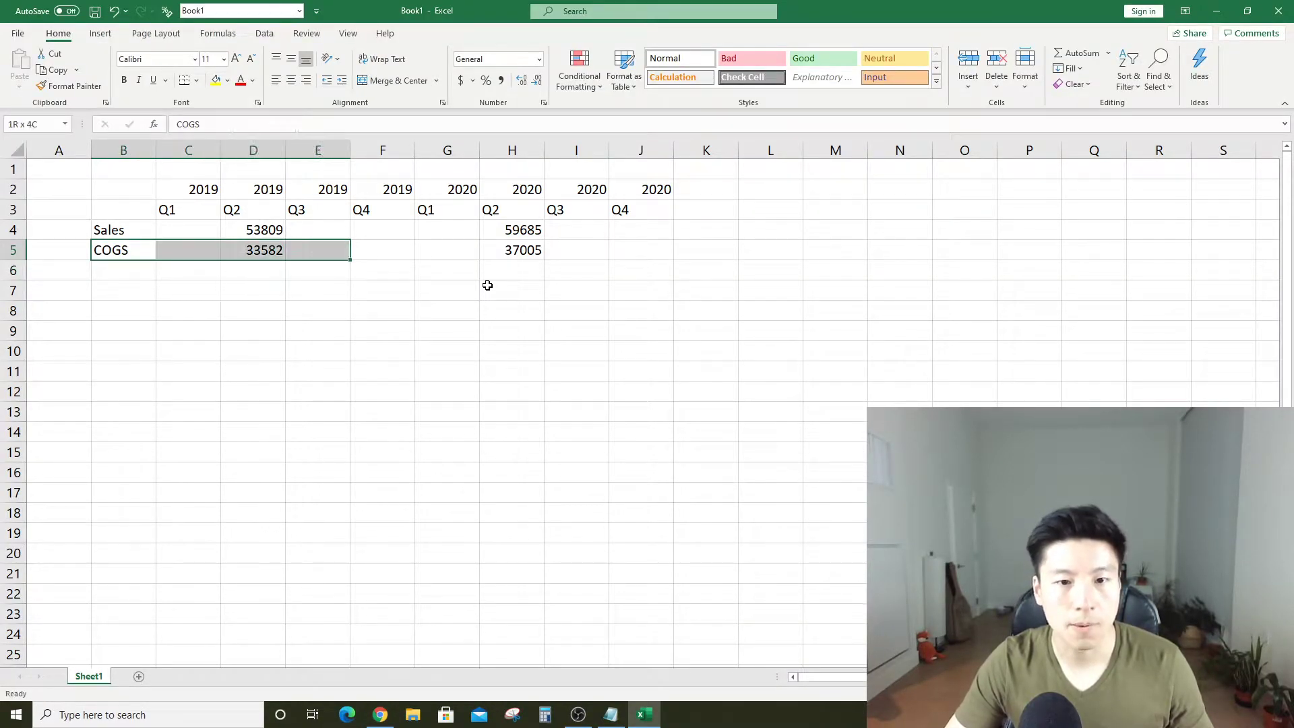
pyautogui.hotkey('shift', 'Right')
pyautogui.hotkey('shift', 'Right')
pyautogui.hotkey('shift', 'Right')
pyautogui.hotkey('shift', 'Right')
pyautogui.hotkey('shift', 'Right')
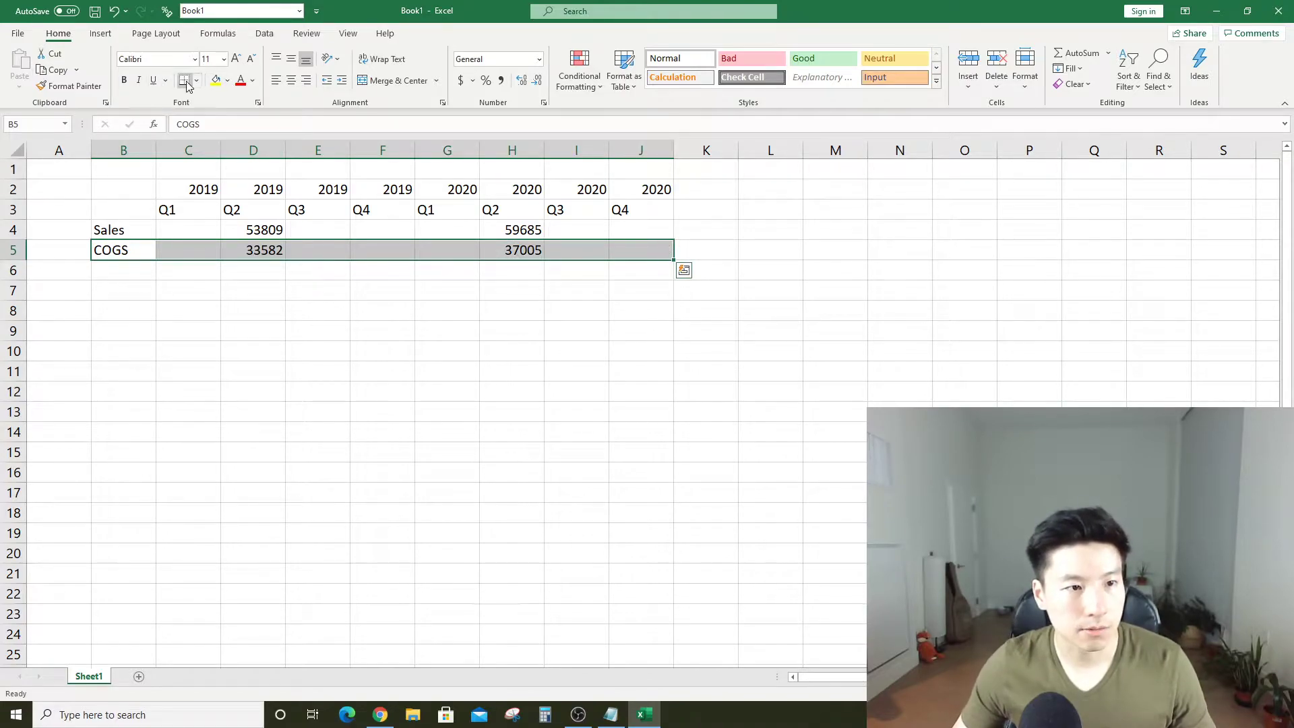
pyautogui.click(139, 276)
# Label row 6 'Gross Profit' in B6 after checking the filing
pyautogui.hotkey('alt', 'Tab')
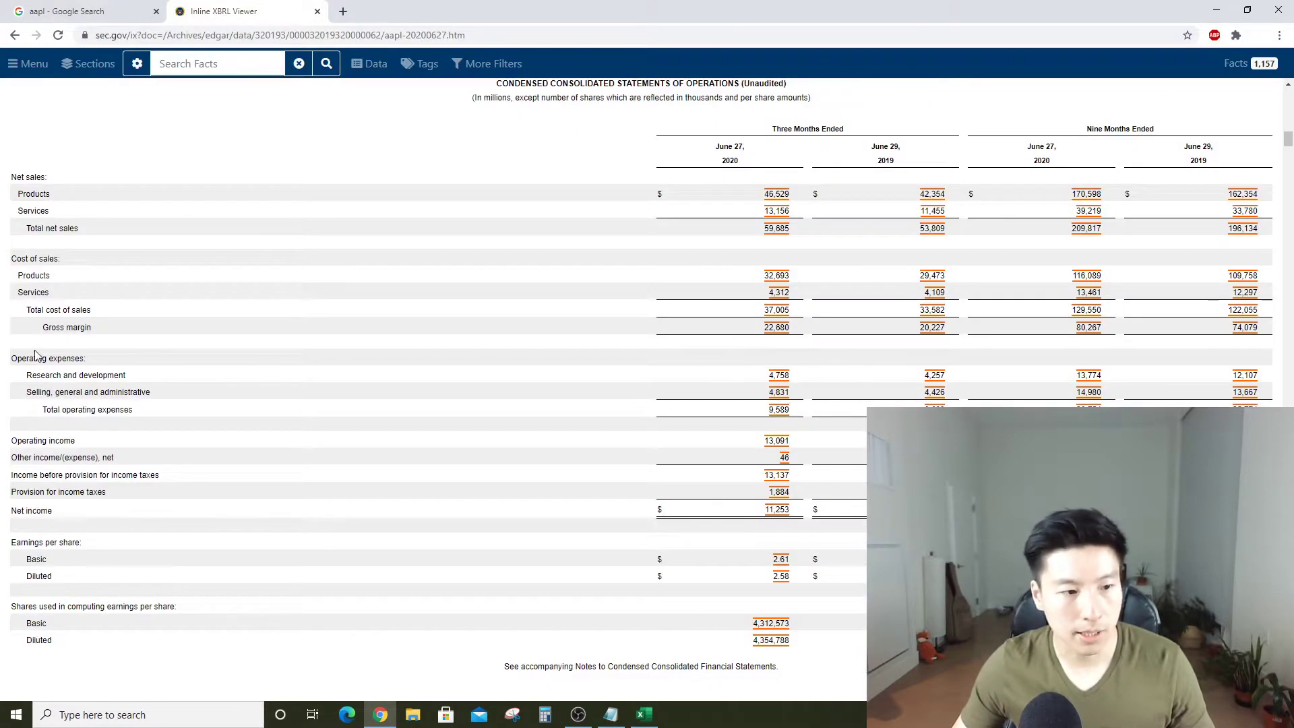
pyautogui.scroll(-2, 37, 355)
pyautogui.scroll(3, 87, 254)
pyautogui.hotkey('alt', 'Tab')
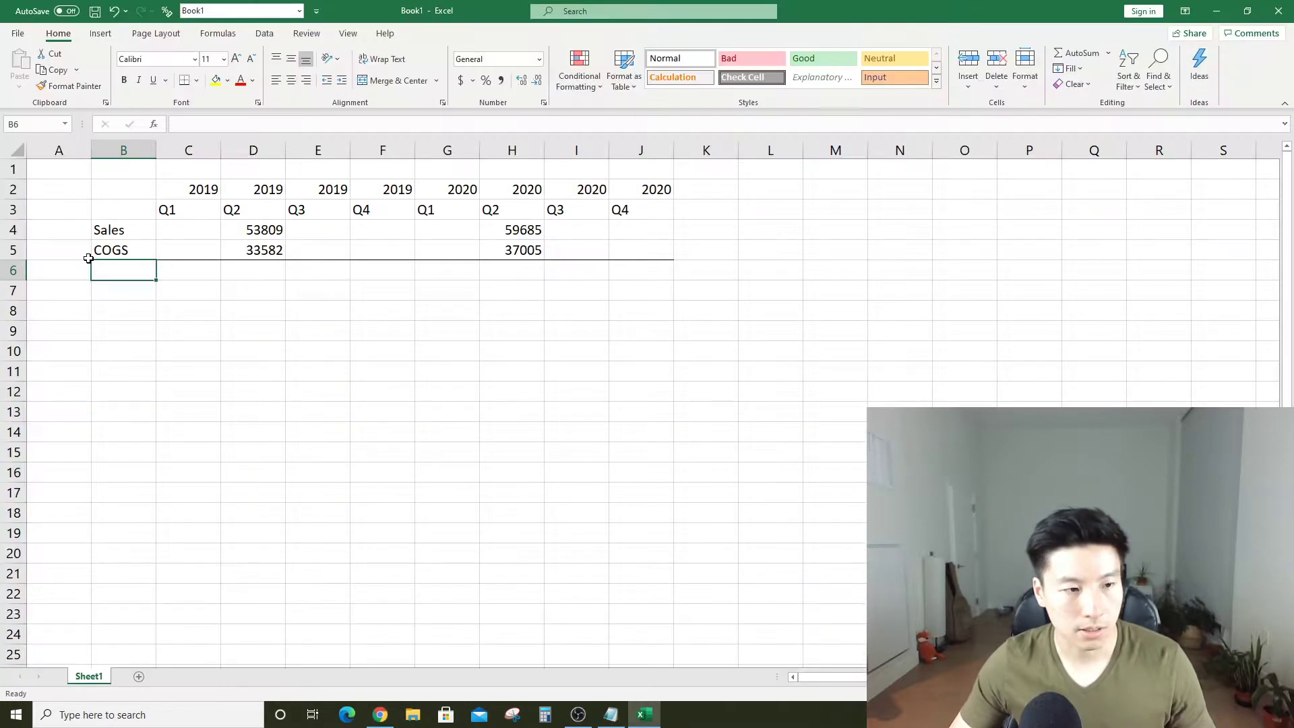
pyautogui.write('Grtos')
pyautogui.press('BackSpace')
pyautogui.press('BackSpace')
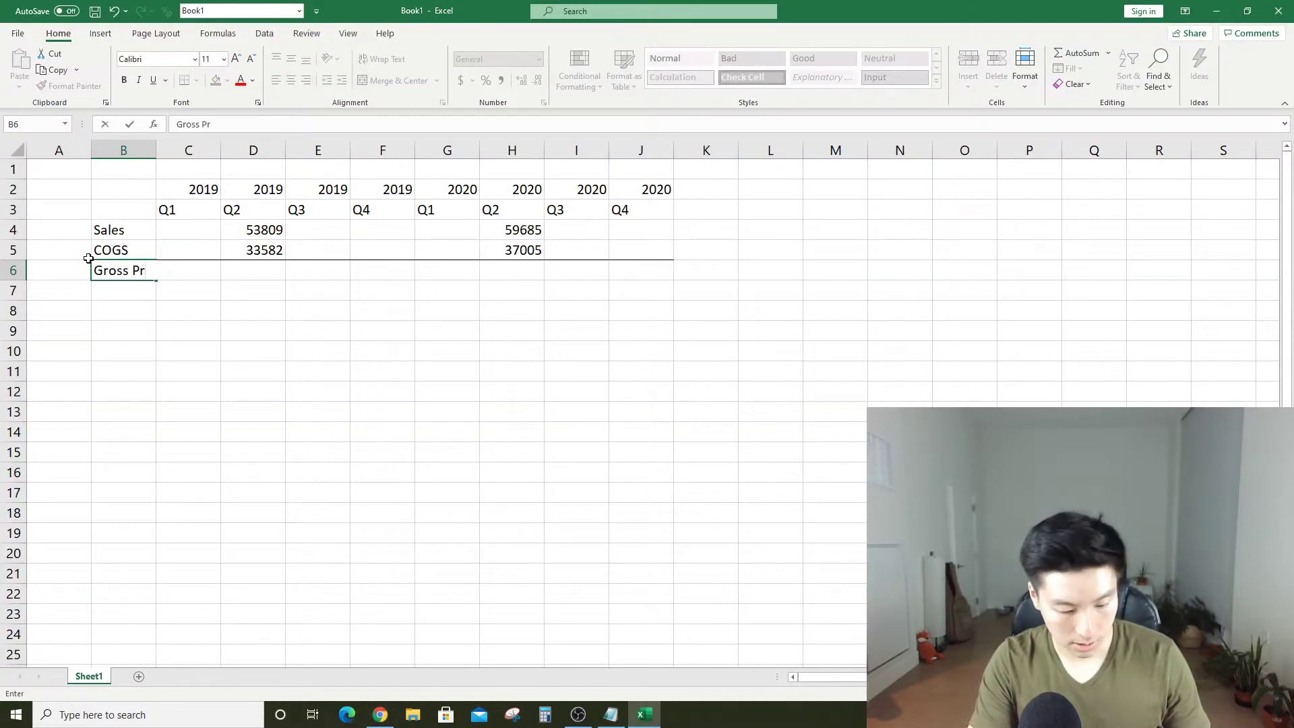
pyautogui.write('t')
pyautogui.press('Return')
# Enter the gross profit formula =D4-D5 in D6
pyautogui.press('Up')
pyautogui.press('Right')
pyautogui.press('Right')
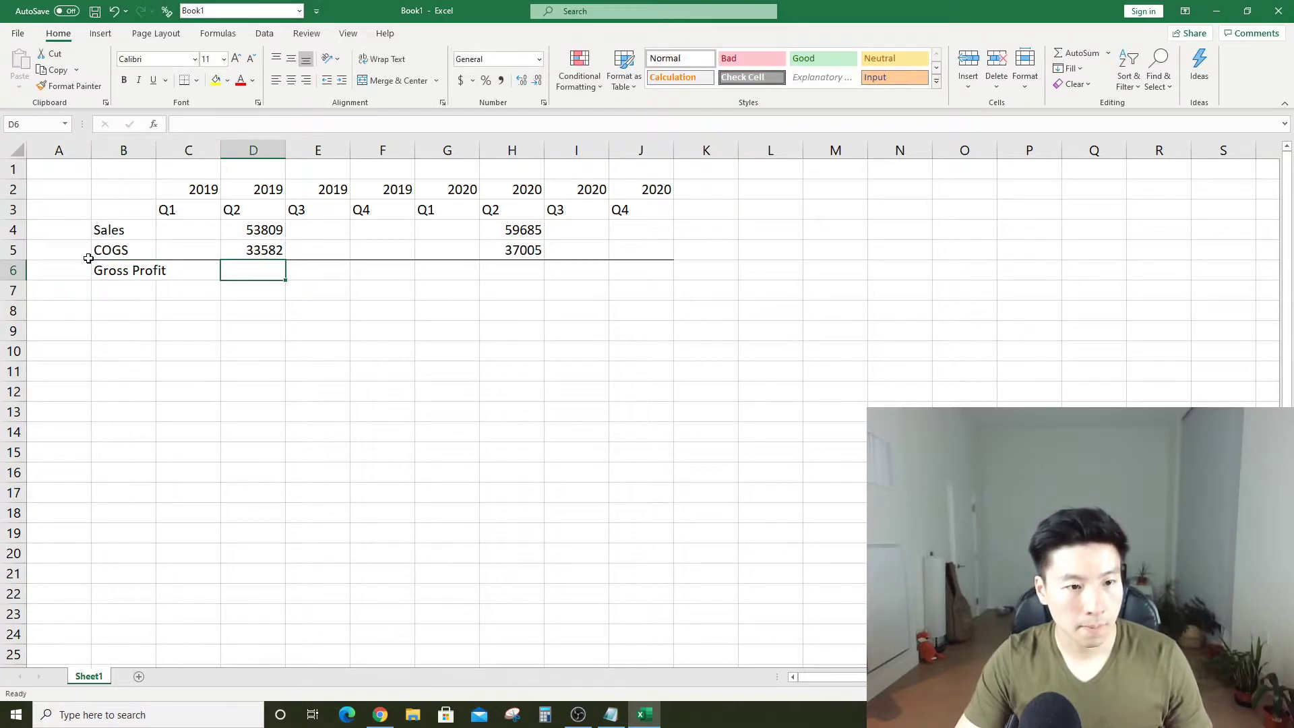
pyautogui.write('=')
pyautogui.press('Up')
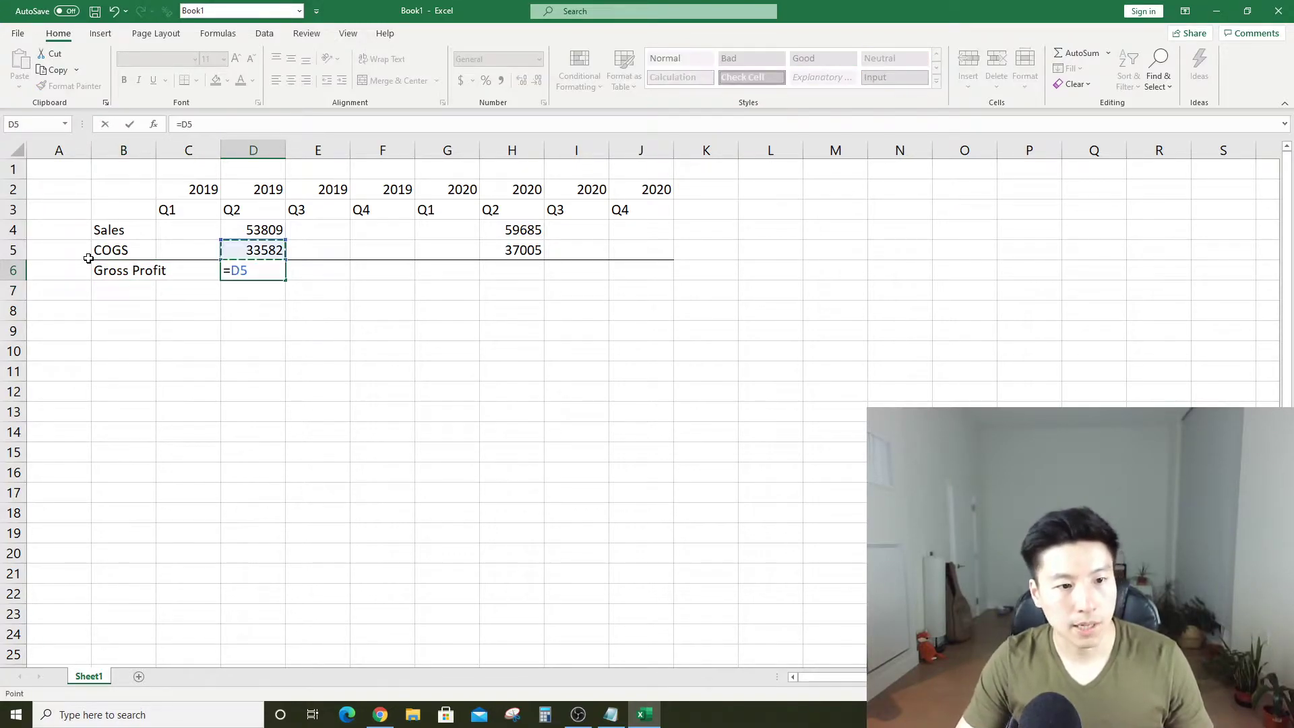
pyautogui.press('Up')
pyautogui.write('-')
pyautogui.press('Up')
pyautogui.press('Return')
# Paste the gross profit formula across C6:J6 as formulas only, and autofit column B
pyautogui.press('Up')
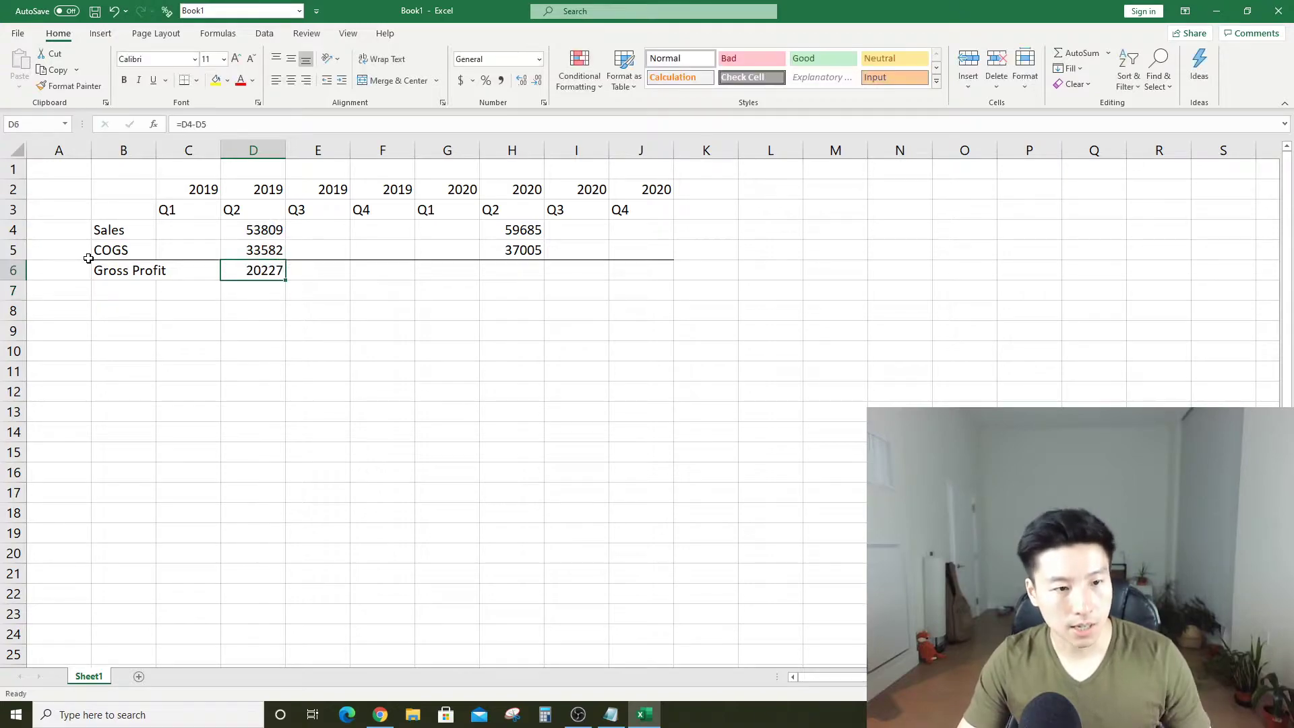
pyautogui.hotkey('ctrl', 'c')
pyautogui.press('Left')
pyautogui.hotkey('shift', 'Right')
pyautogui.hotkey('shift', 'Right')
pyautogui.hotkey('shift', 'Right')
pyautogui.hotkey('shift', 'Right')
pyautogui.hotkey('shift', 'Right')
pyautogui.hotkey('shift', 'Right')
pyautogui.hotkey('shift', 'Right')
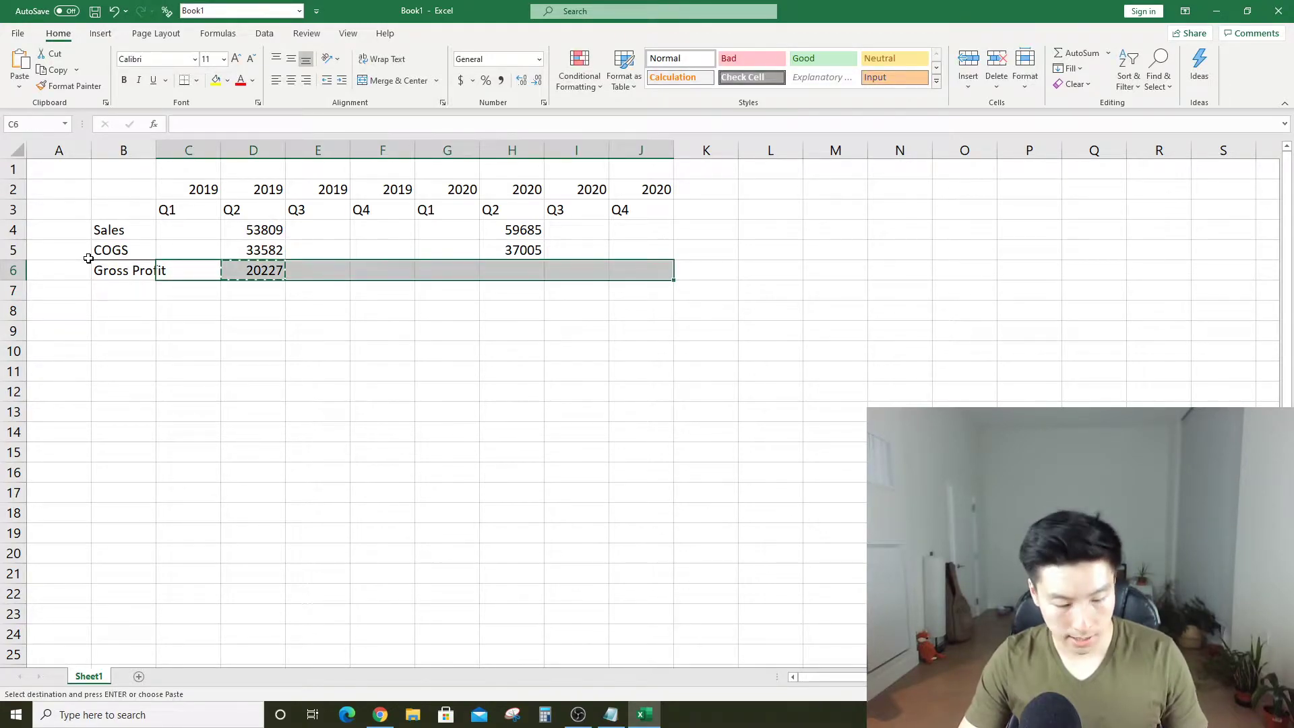
pyautogui.hotkey('ctrl', 'alt', 'v')
pyautogui.press('f')
pyautogui.press('Return')
pyautogui.press('Escape')
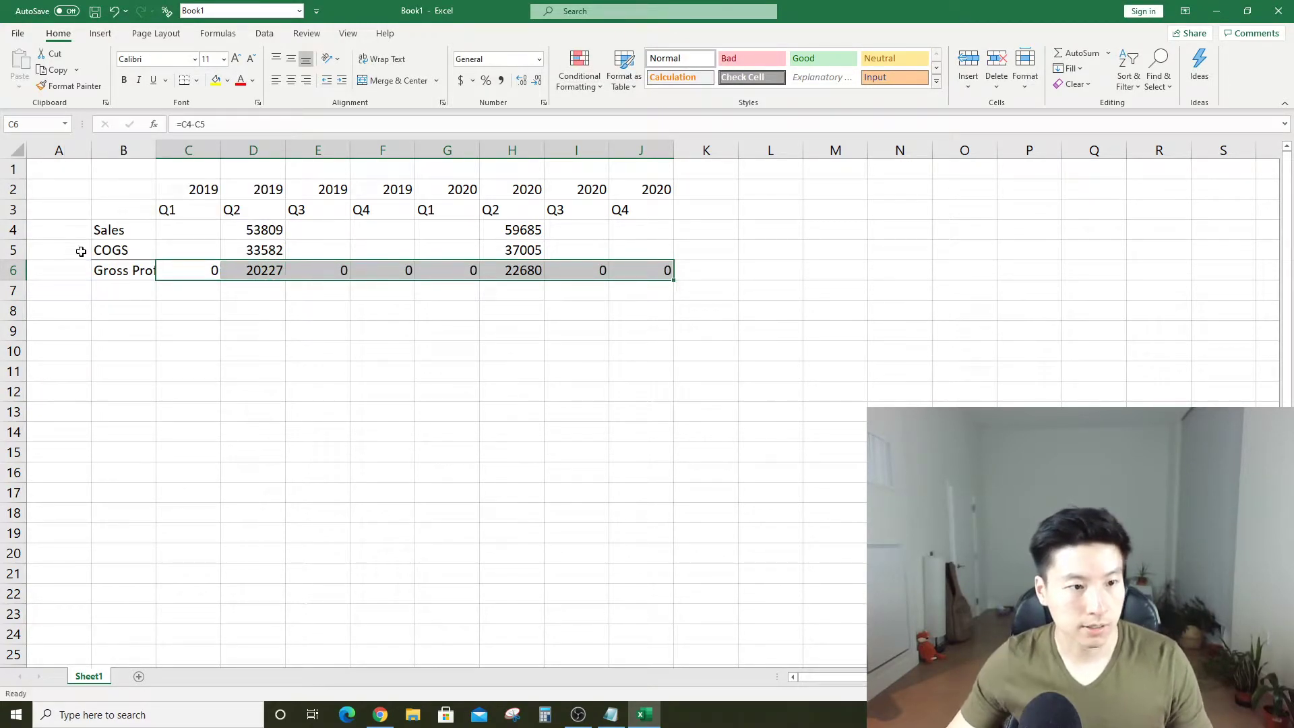
pyautogui.doubleClick(157, 156)
# Label row 7 'Gross margin' in B7
pyautogui.click(151, 291)
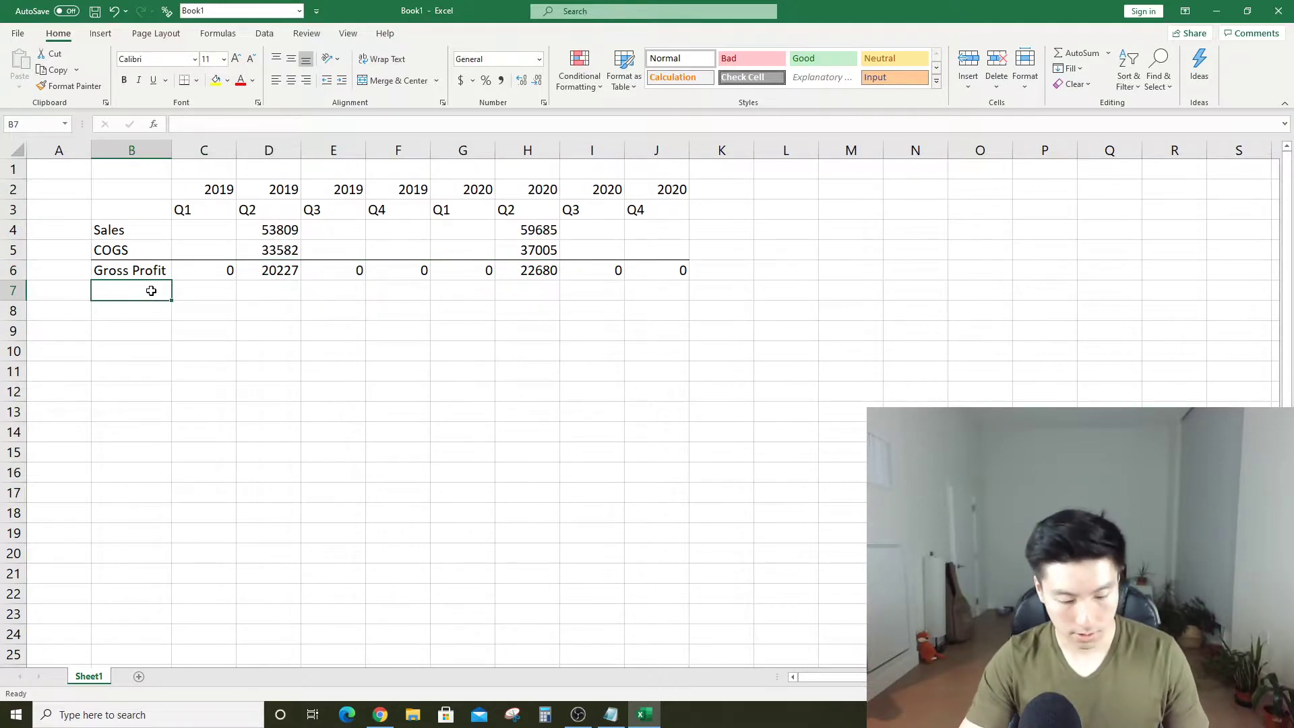
pyautogui.write('Gross Pro')
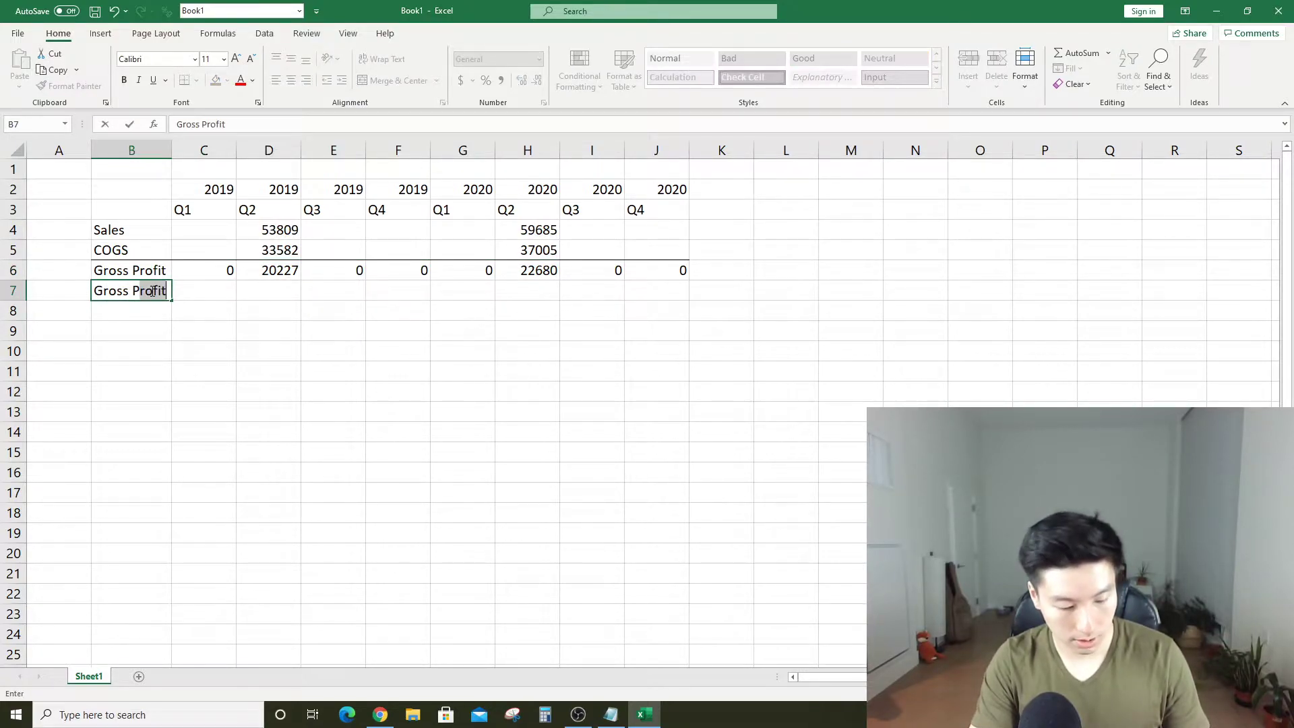
pyautogui.write('fit Mr')
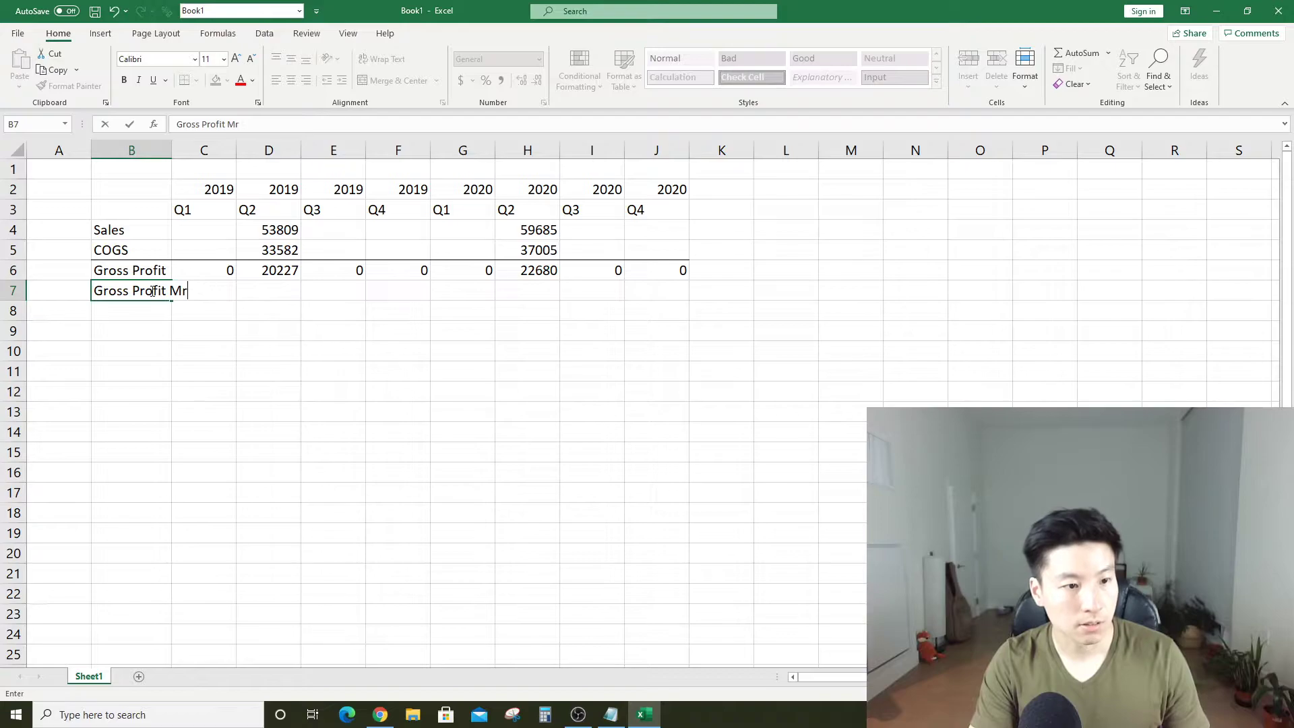
pyautogui.press('BackSpace')
pyautogui.press('BackSpace')
pyautogui.press('BackSpace')
pyautogui.press('BackSpace')
pyautogui.press('BackSpace')
pyautogui.press('BackSpace')
pyautogui.press('BackSpace')
pyautogui.write('margin')
pyautogui.press('Return')
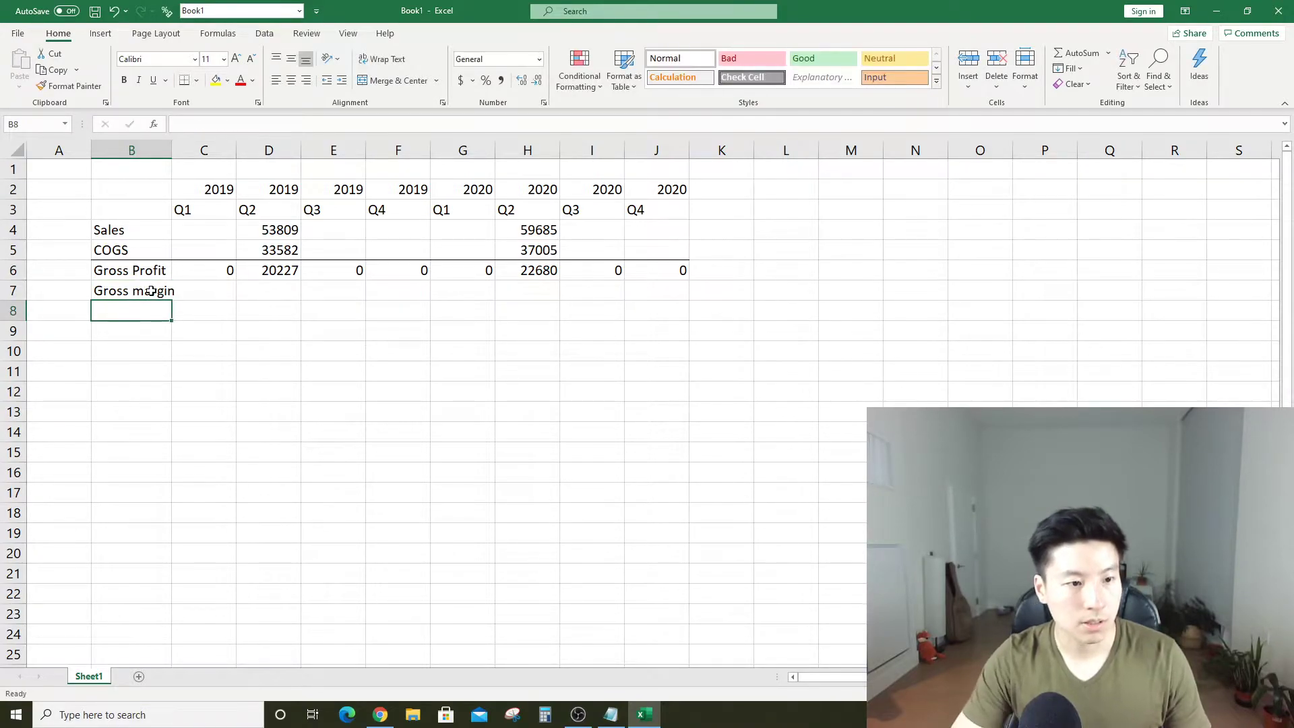
# Enter =D6/D4 in D7 and show it as a percentage
pyautogui.press('Up')
pyautogui.press('Right')
pyautogui.press('Right')
pyautogui.write('=')
pyautogui.press('Up')
pyautogui.write('/')
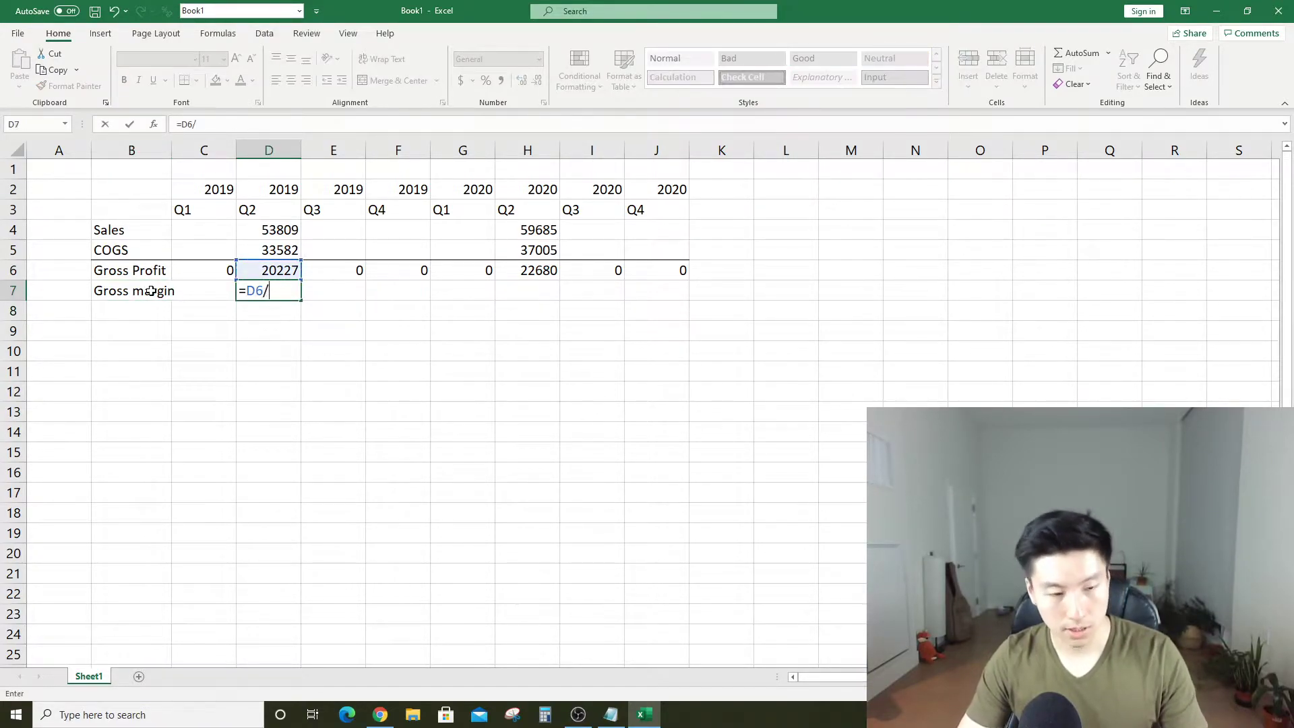
pyautogui.press('Up')
pyautogui.press('Up')
pyautogui.press('Up')
pyautogui.hotkey('ctrl', 'Return')
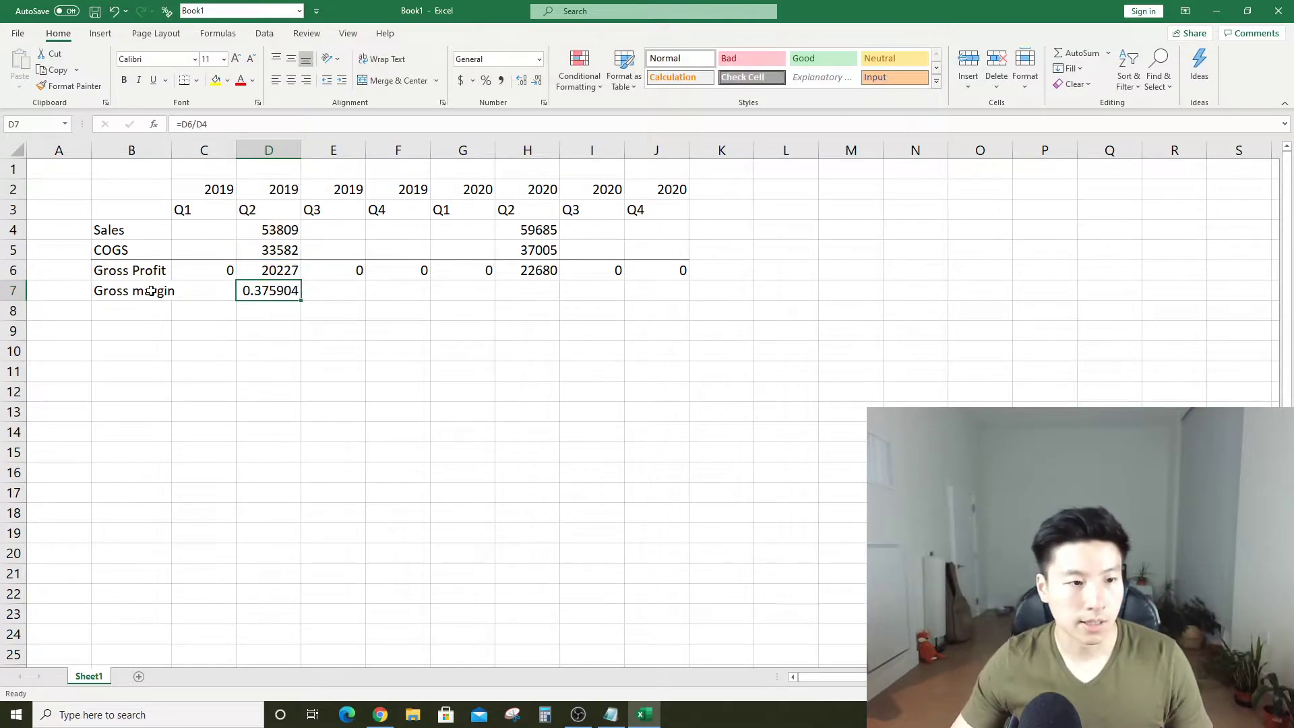
pyautogui.click(485, 81)
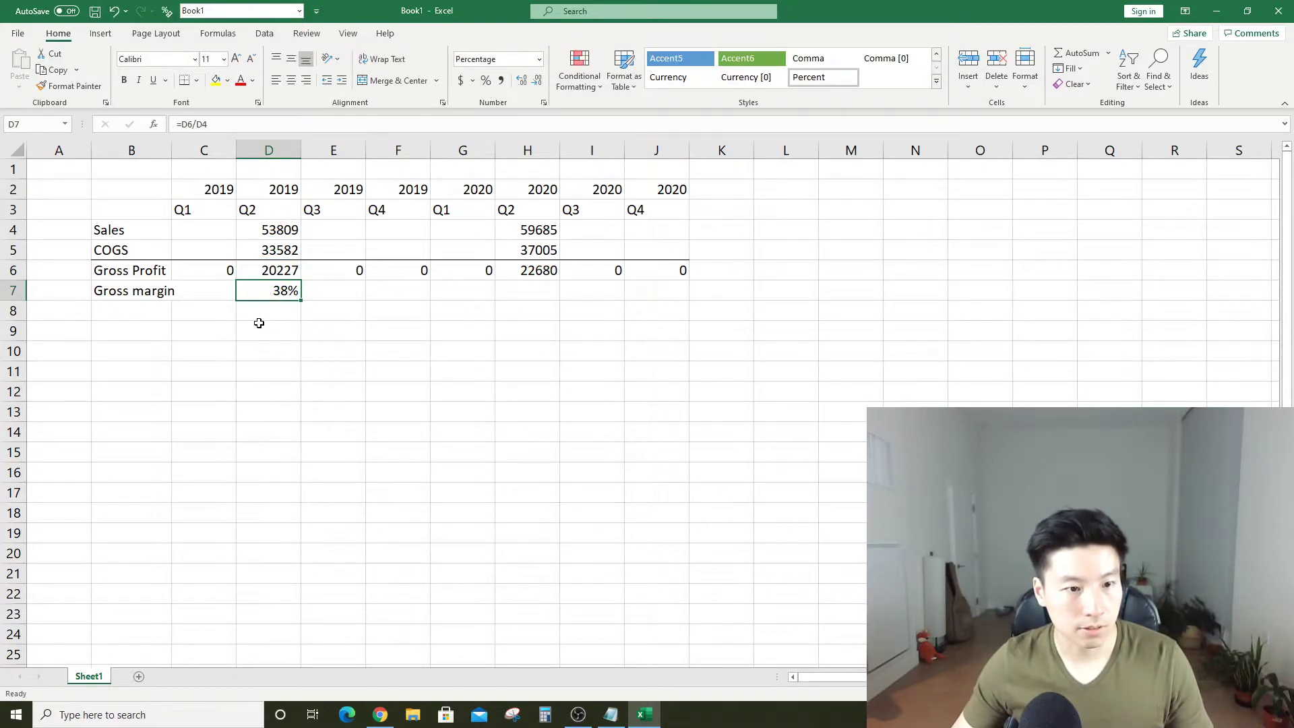
# Copy the gross margin formula across C7:J7 and format the row as percentages
pyautogui.hotkey('ctrl', 'c')
pyautogui.moveTo(202, 292); pyautogui.dragTo(648, 289)
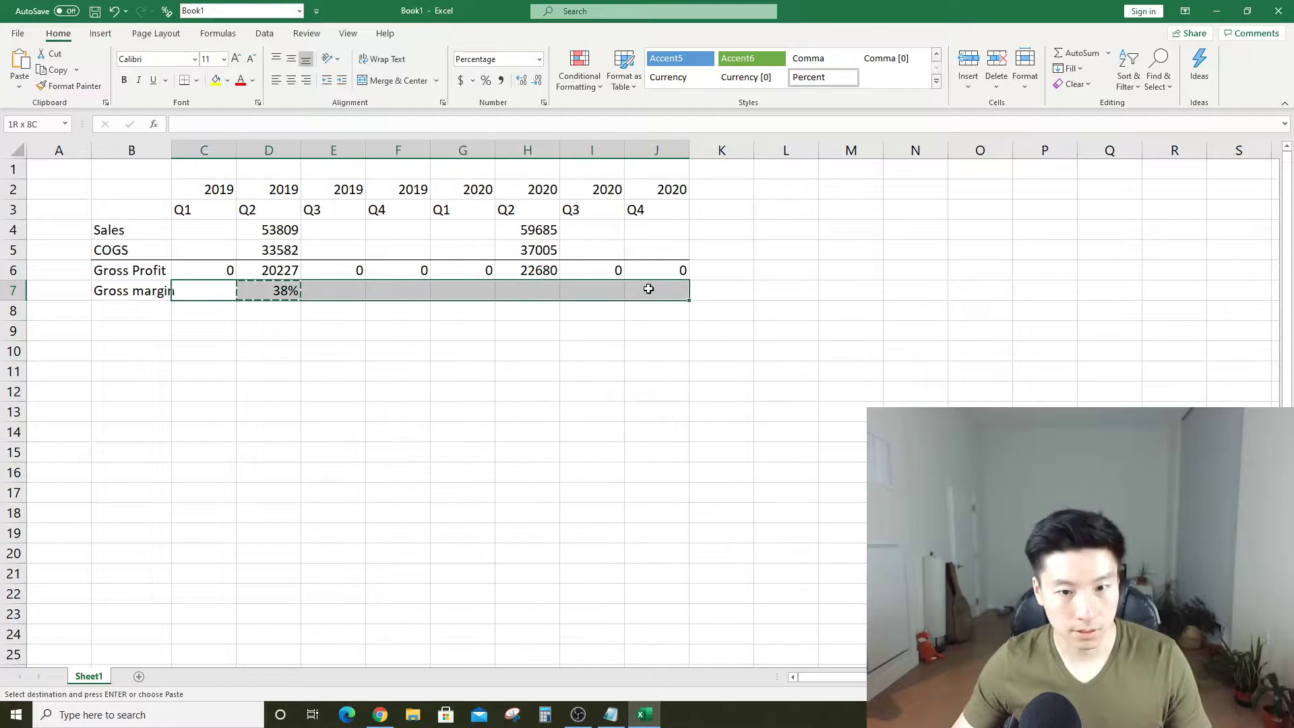
pyautogui.hotkey('ctrl', 'v')
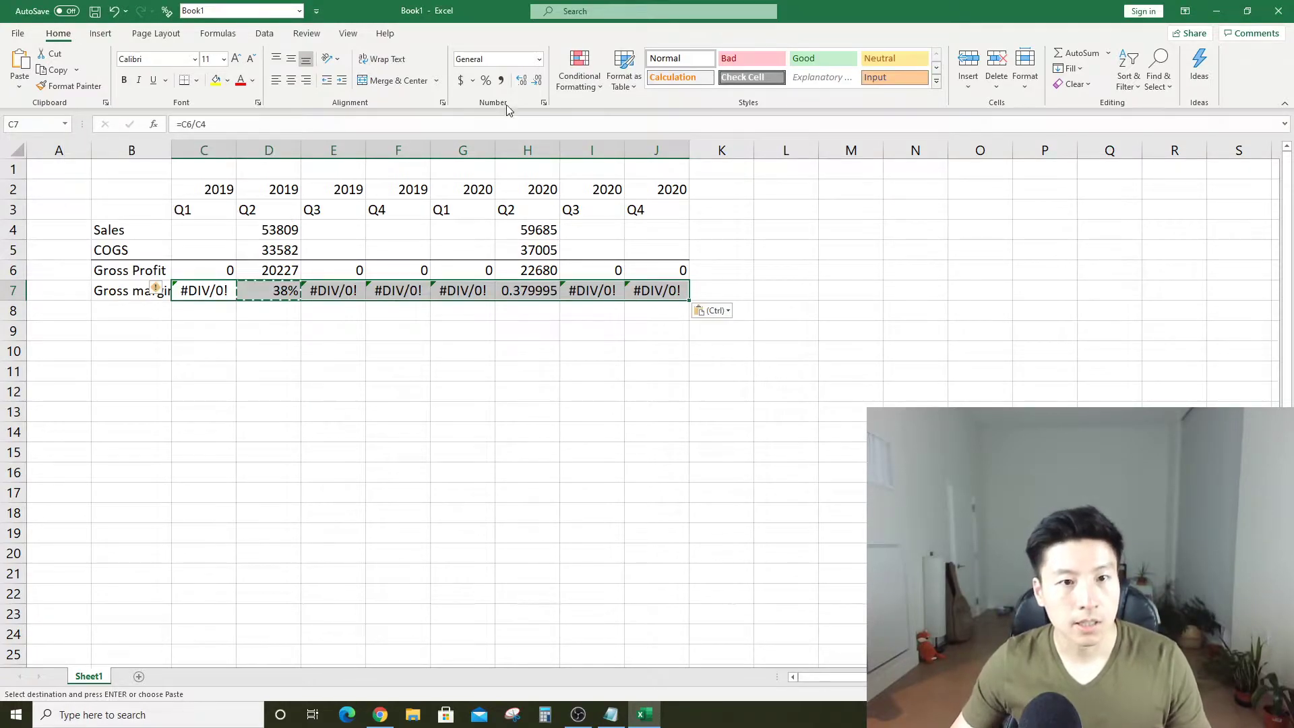
pyautogui.click(486, 81)
pyautogui.click(514, 365)
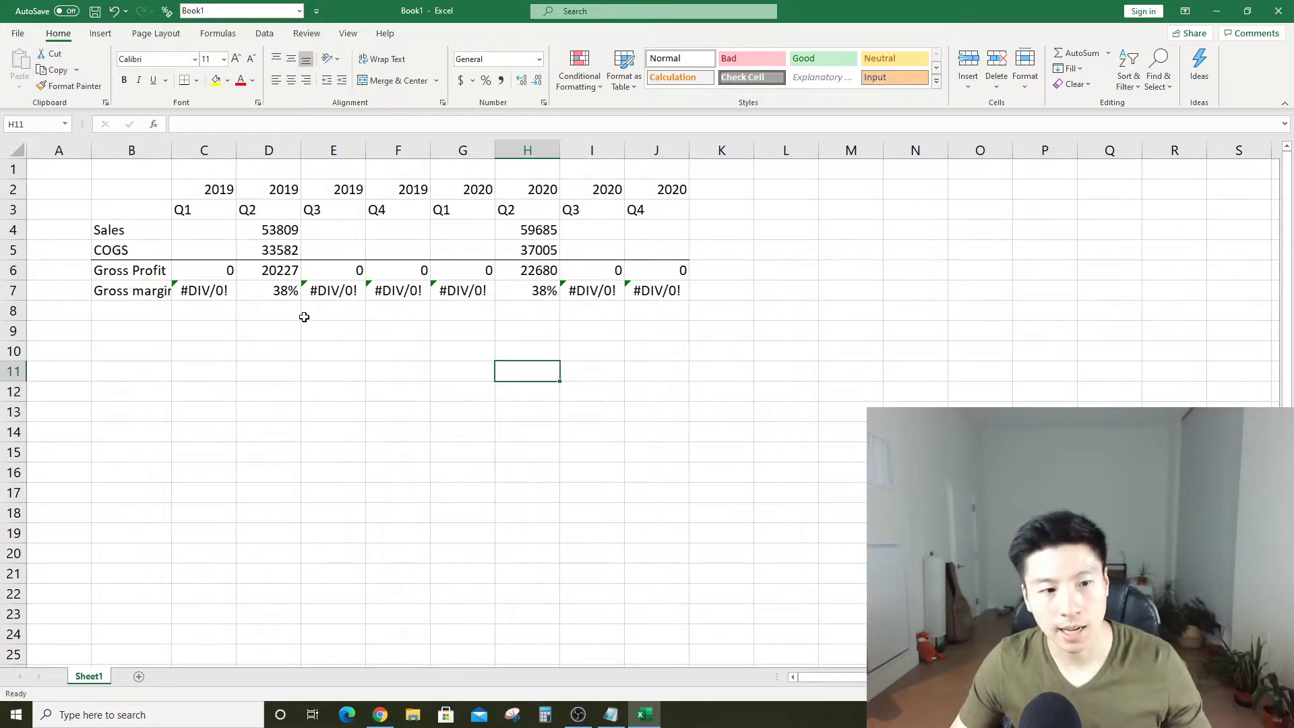
# Review the filing's operating expense lines and discard a trial 'Operating' label in B9
pyautogui.click(160, 334)
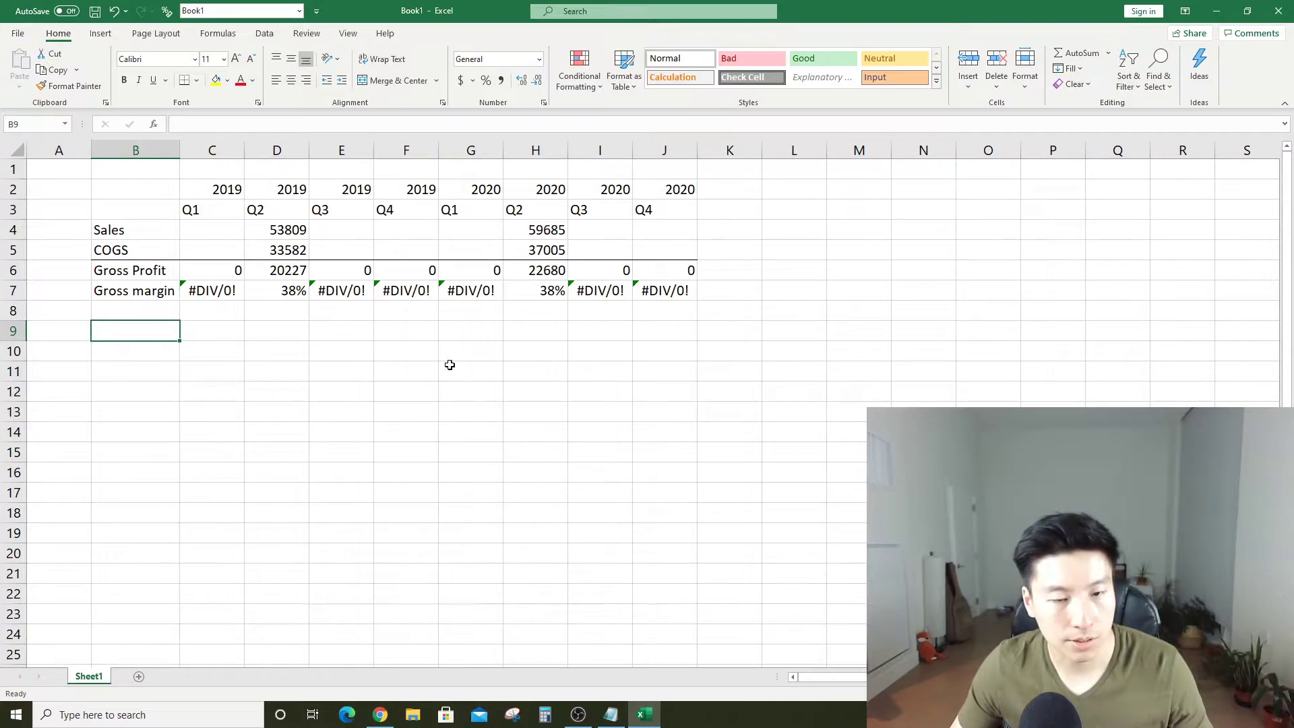
pyautogui.hotkey('alt', 'Tab')
pyautogui.scroll(-3, 601, 393)
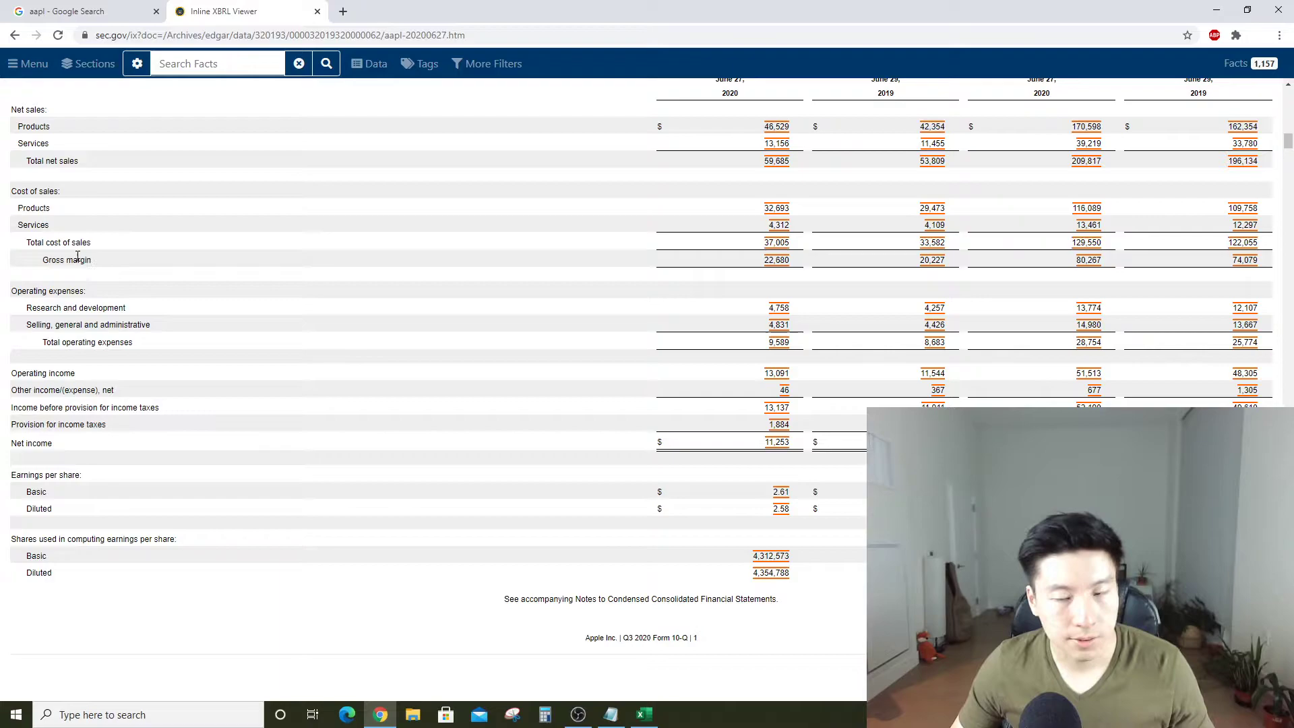
pyautogui.hotkey('alt', 'Tab')
pyautogui.click(121, 326)
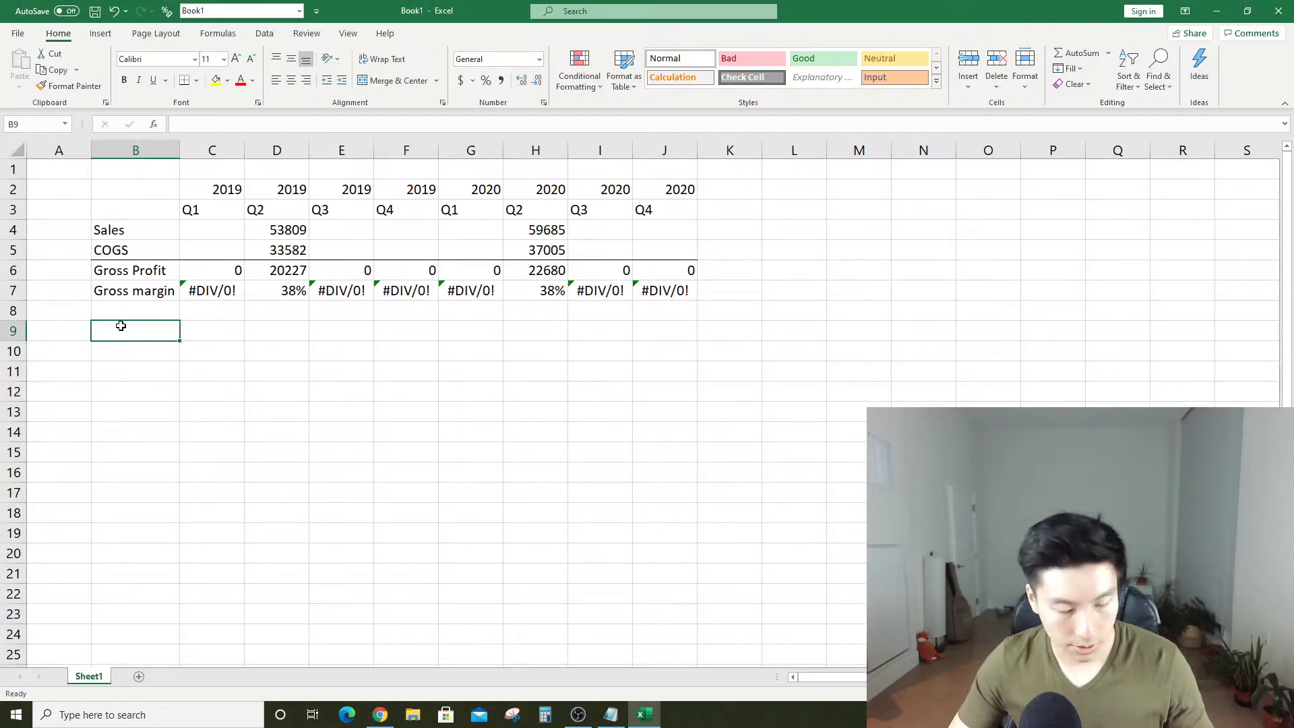
pyautogui.write('Operating C')
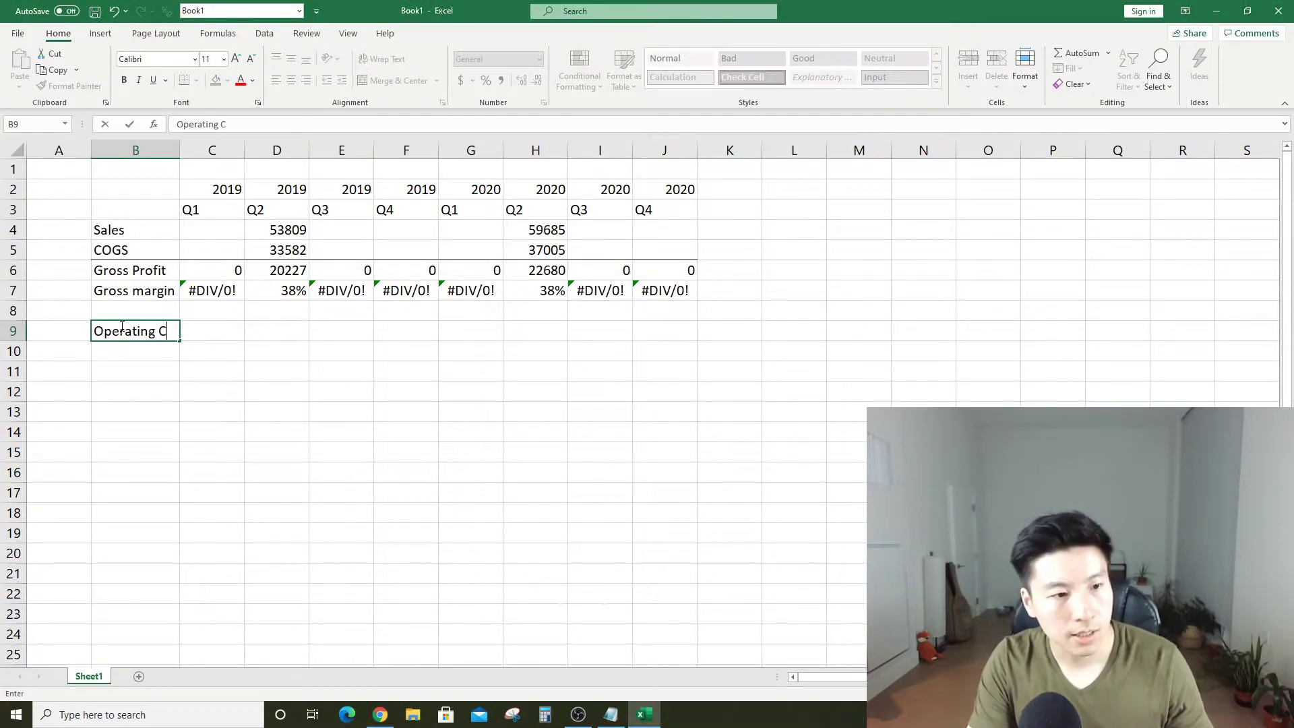
pyautogui.press('BackSpace')
pyautogui.press('BackSpace')
pyautogui.press('BackSpace')
pyautogui.press('BackSpace')
pyautogui.press('BackSpace')
pyautogui.press('BackSpace')
pyautogui.press('BackSpace')
pyautogui.press('BackSpace')
pyautogui.press('Return')
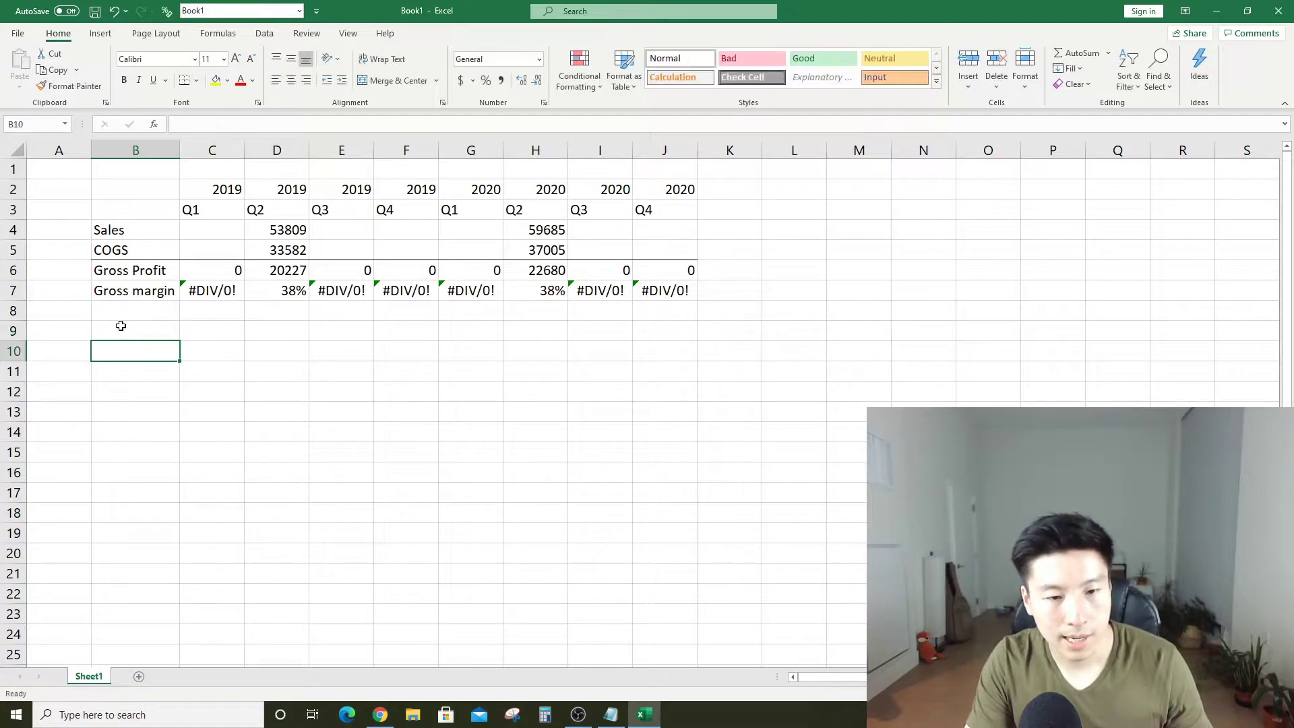
pyautogui.press('Up')
pyautogui.hotkey('alt', 'Tab')
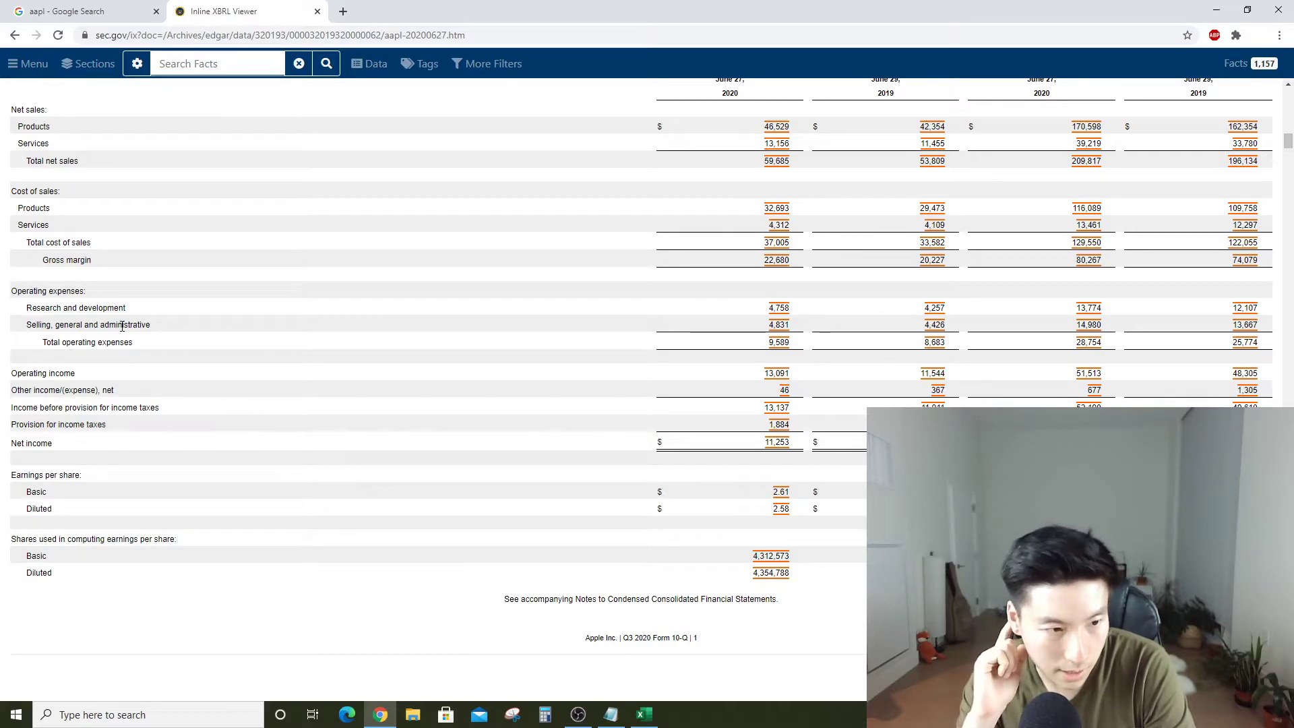
pyautogui.hotkey('alt', 'Tab')
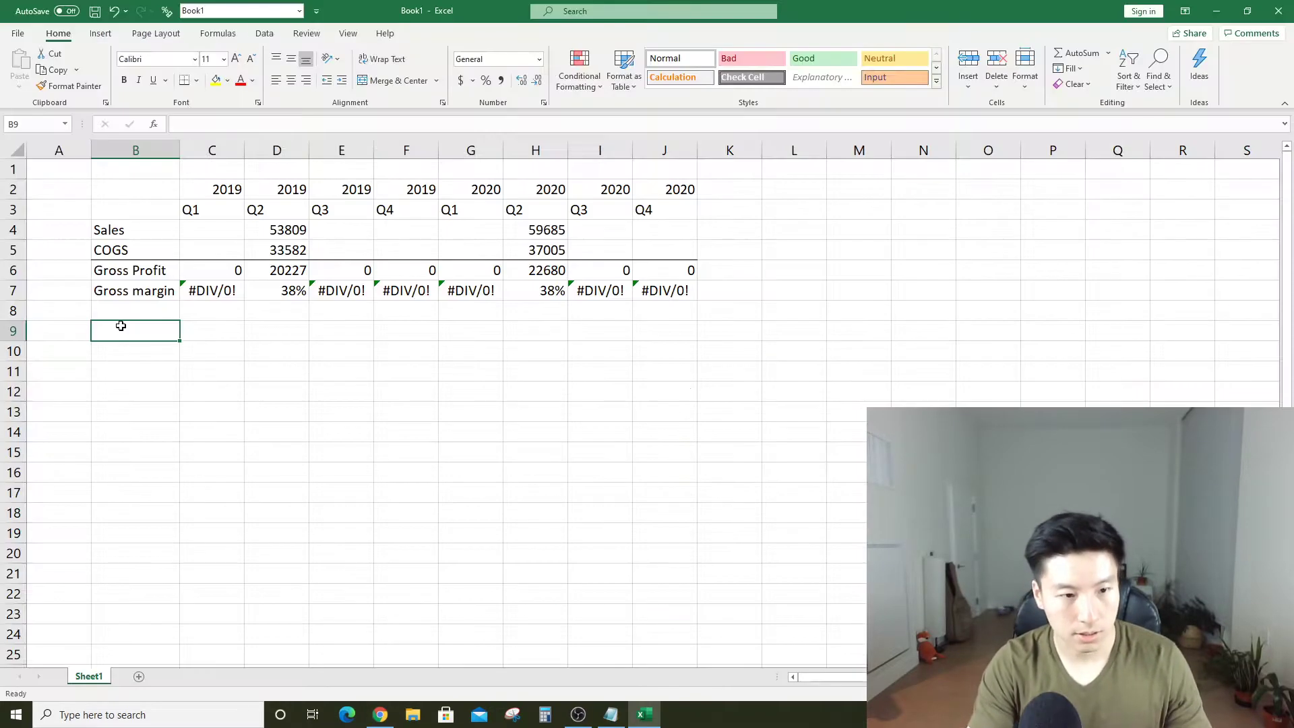
# Enter the labels R&D in B9 and SG&A in B10
pyautogui.write('R&D')
pyautogui.press('Return')
pyautogui.hotkey('alt', 'Tab')
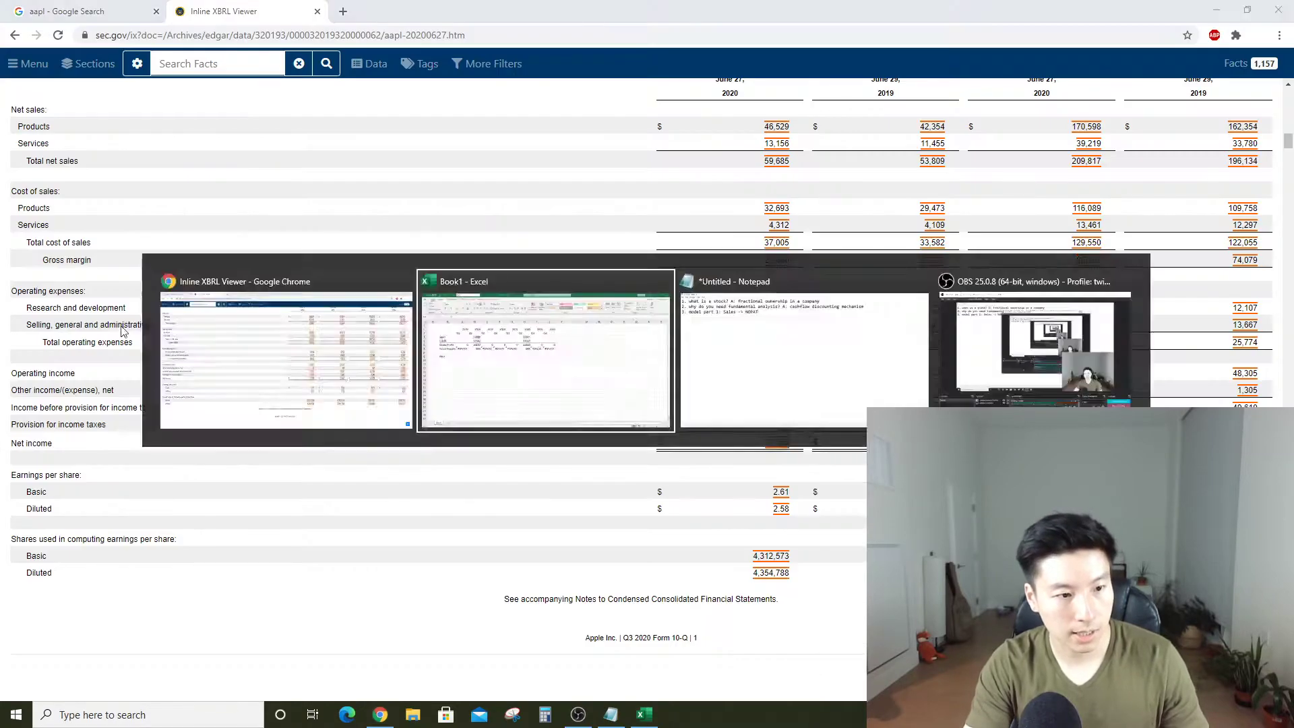
pyautogui.write('SG&')
pyautogui.press('BackSpace')
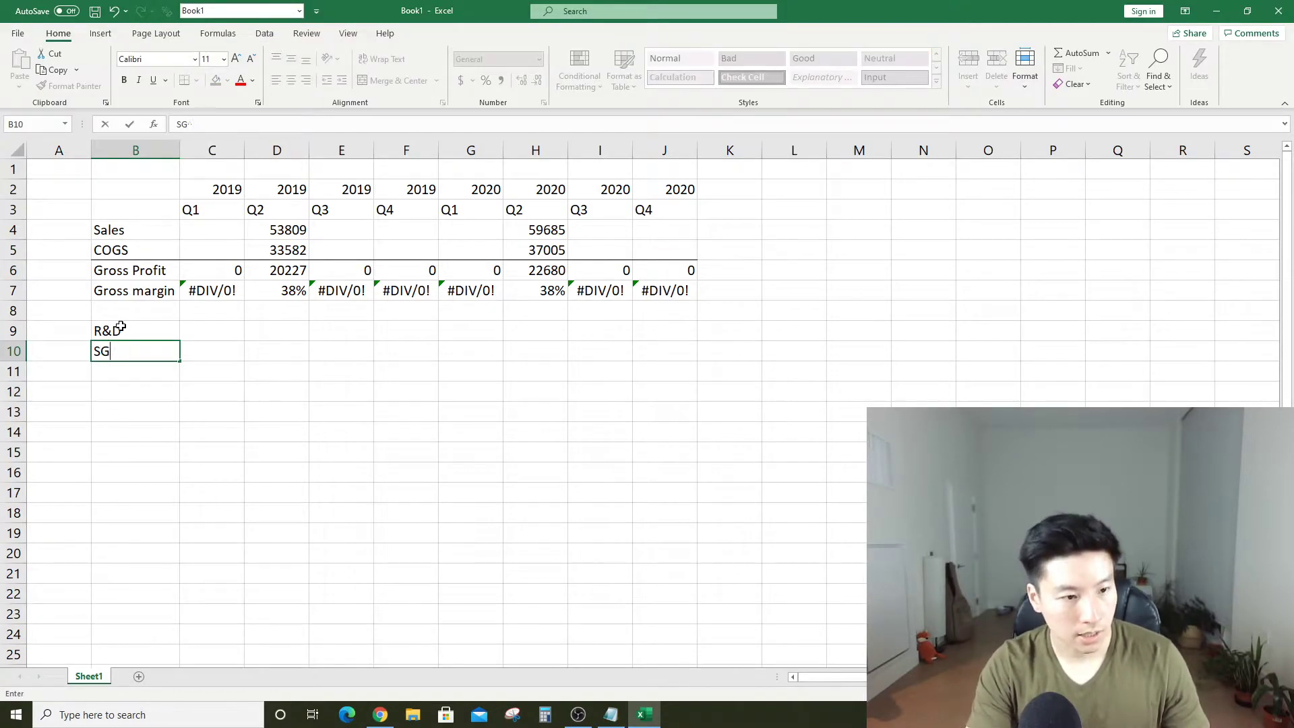
pyautogui.write('A')
pyautogui.press('Return')
pyautogui.press('Up')
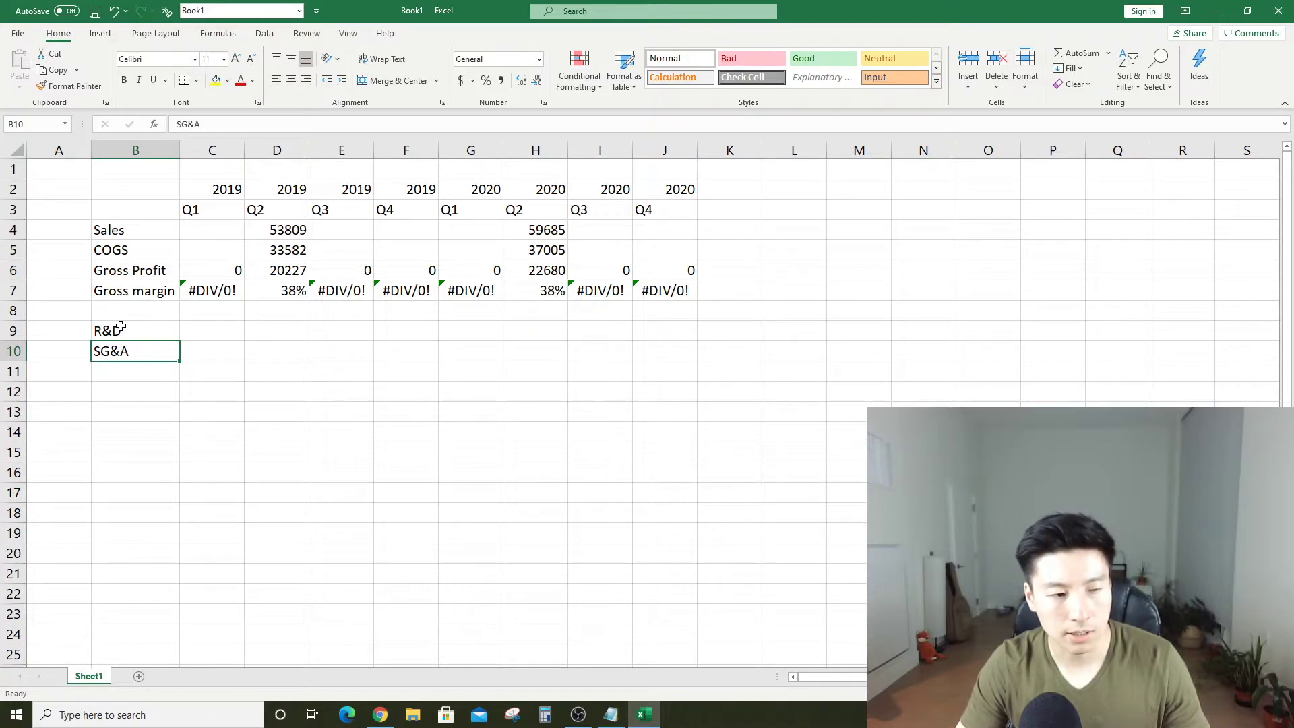
# Look up the R&D and SG&A figures in the 10-Q and go to the 2020 Q2 R&D cell
pyautogui.hotkey('alt', 'Tab')
pyautogui.hotkey('alt', 'Tab')
pyautogui.press('Right')
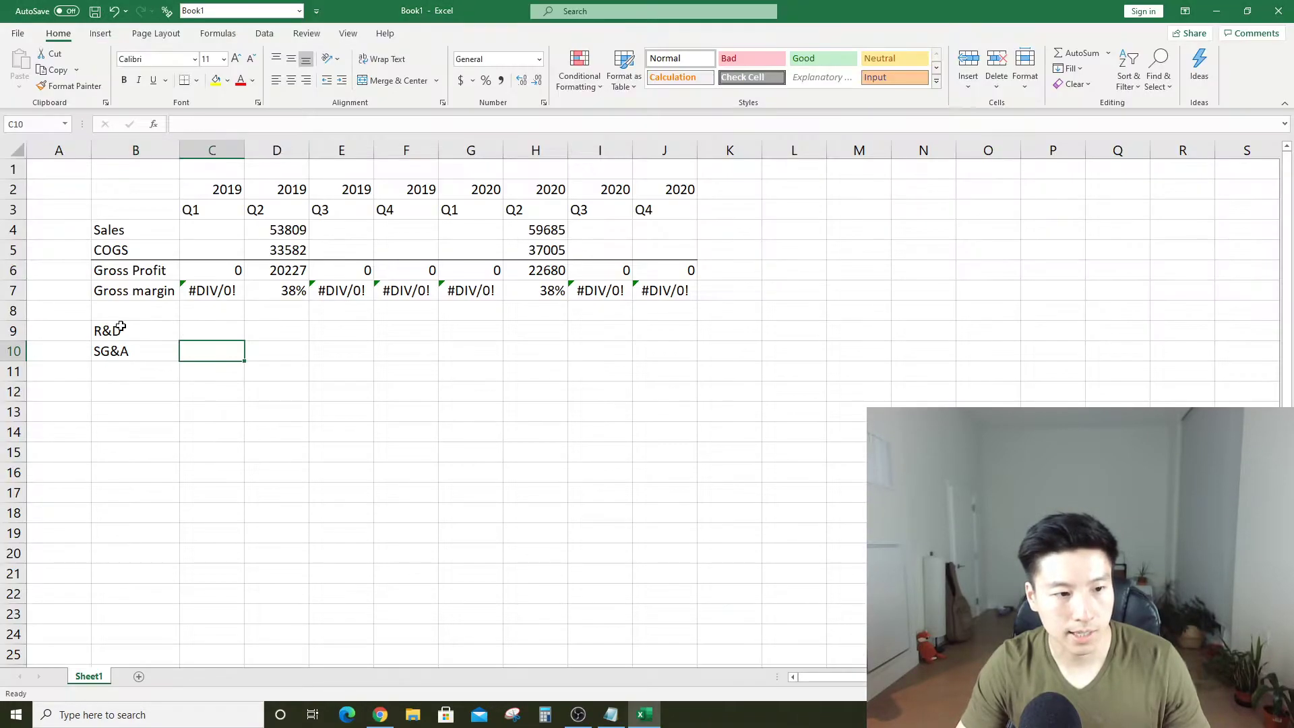
pyautogui.press('Up')
pyautogui.press('Right')
pyautogui.press('Right')
pyautogui.press('Right')
pyautogui.press('Right')
pyautogui.press('Right')
pyautogui.hotkey('alt', 'Tab')
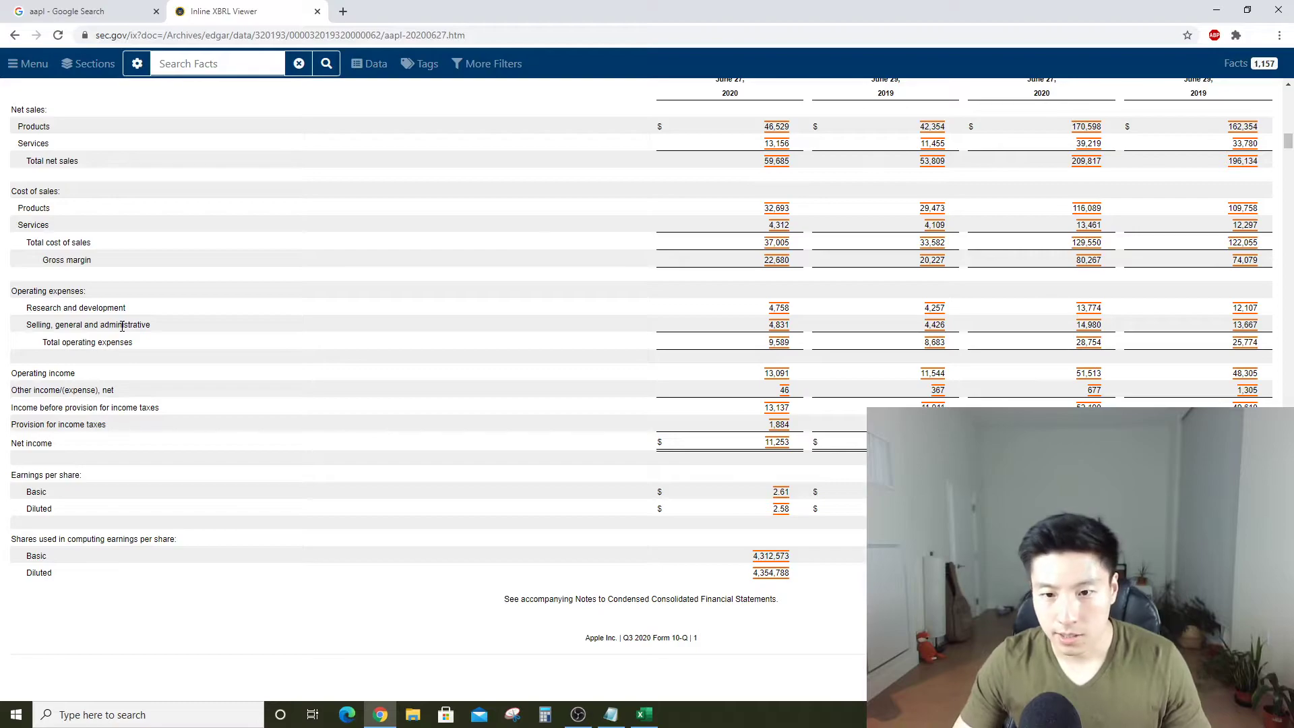
# Enter R&D 4758 and SG&A 4831 for 2020 Q2, then 4257 and 4426 for 2019 Q2
pyautogui.hotkey('alt', 'Tab')
pyautogui.write('4758')
pyautogui.press('Return')
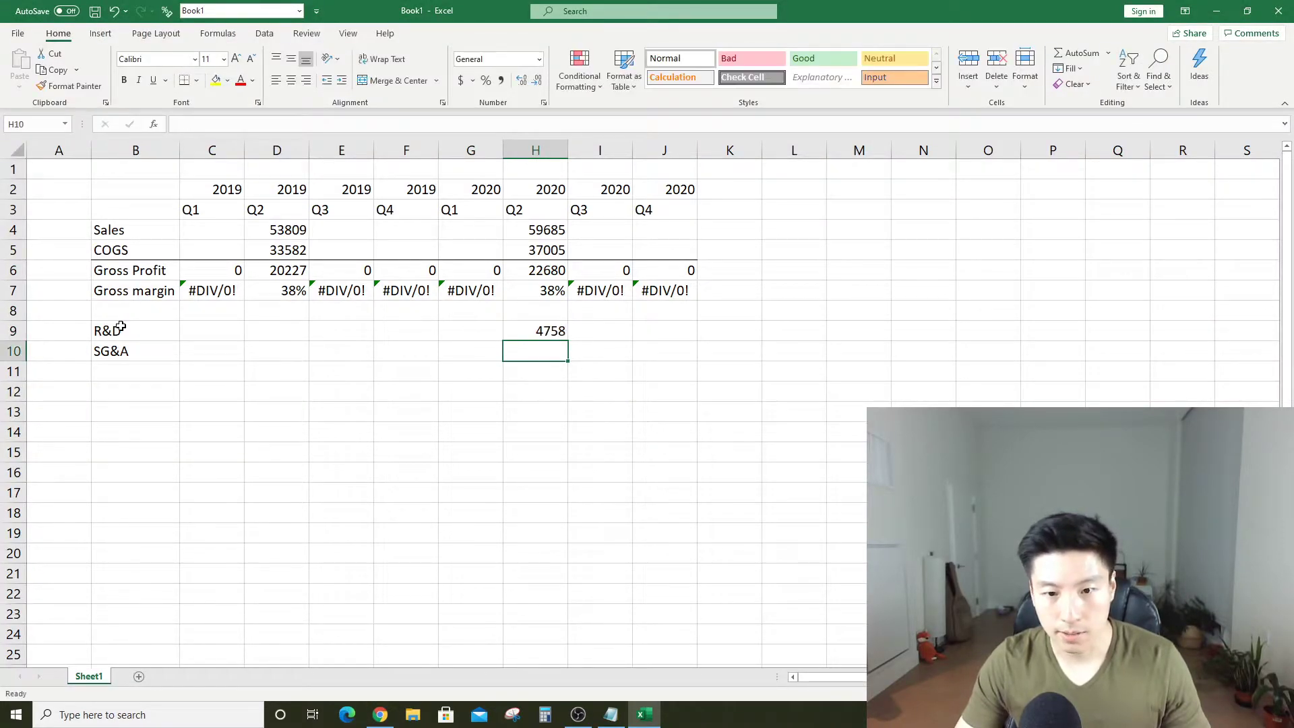
pyautogui.hotkey('alt', 'Tab')
pyautogui.hotkey('alt', 'Tab')
pyautogui.write('4831')
pyautogui.press('Return')
pyautogui.press('Up')
pyautogui.press('Up')
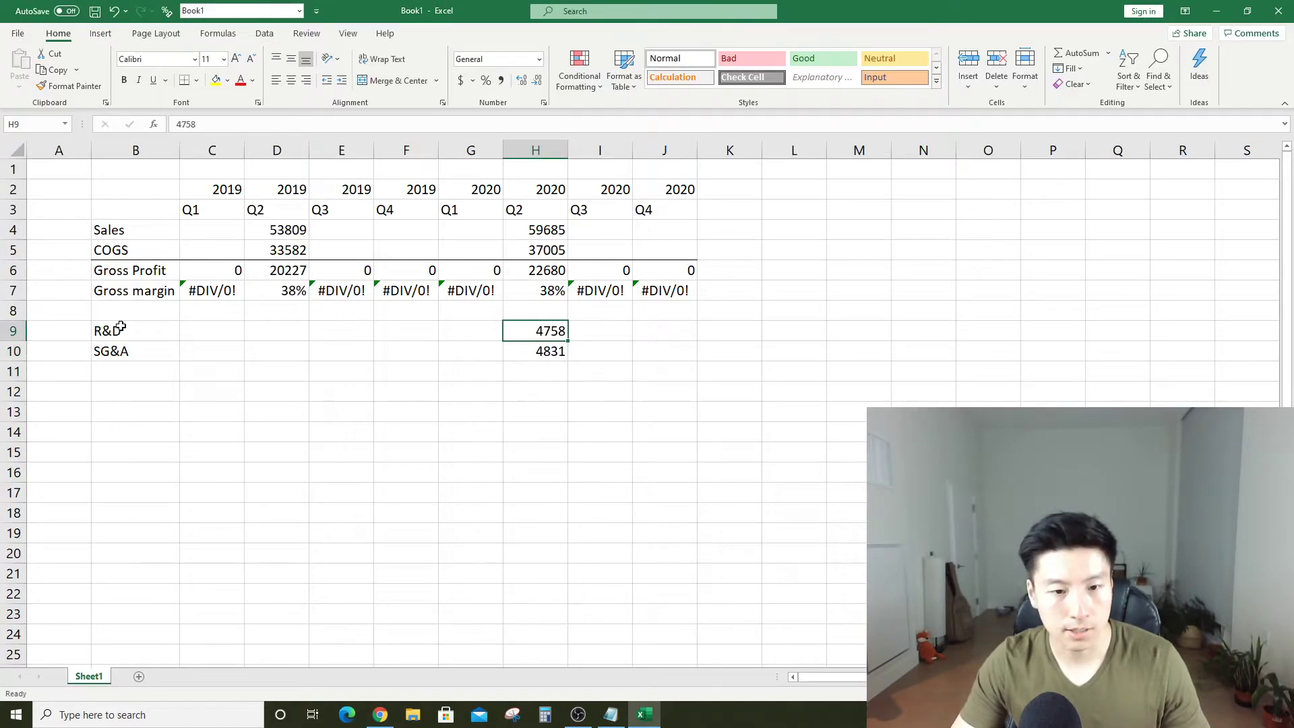
pyautogui.press('Left')
pyautogui.press('Left')
pyautogui.press('Left')
pyautogui.press('Left')
pyautogui.hotkey('alt', 'Tab')
pyautogui.hotkey('alt', 'Tab')
pyautogui.write('4257')
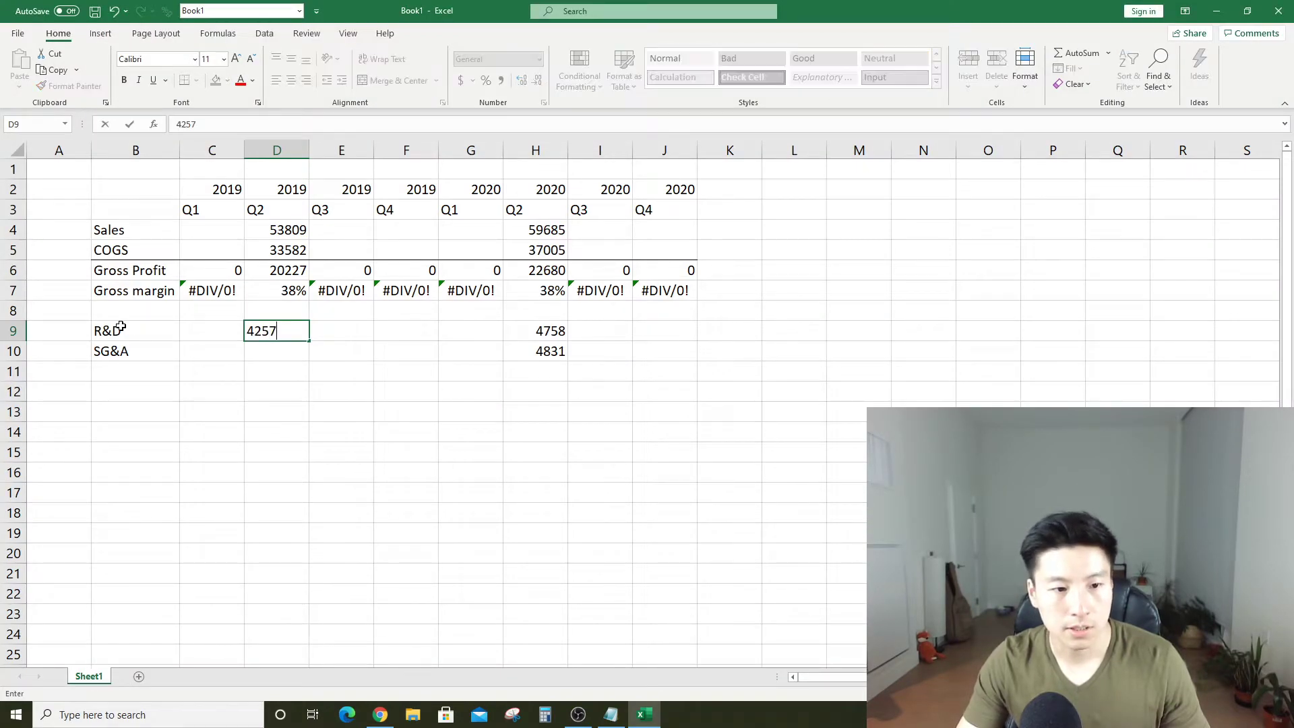
pyautogui.hotkey('alt', 'Tab')
pyautogui.hotkey('alt', 'Tab')
pyautogui.write('4426')
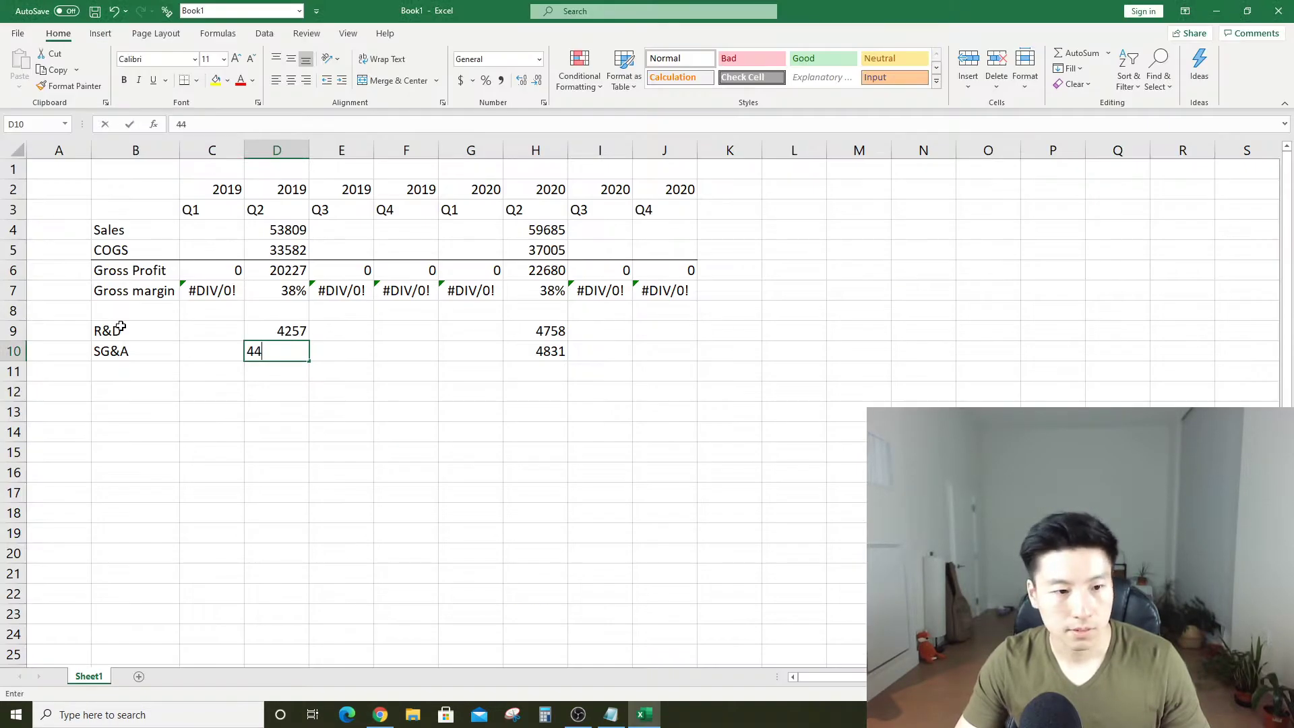
pyautogui.press('Return')
pyautogui.press('Left')
pyautogui.press('Left')
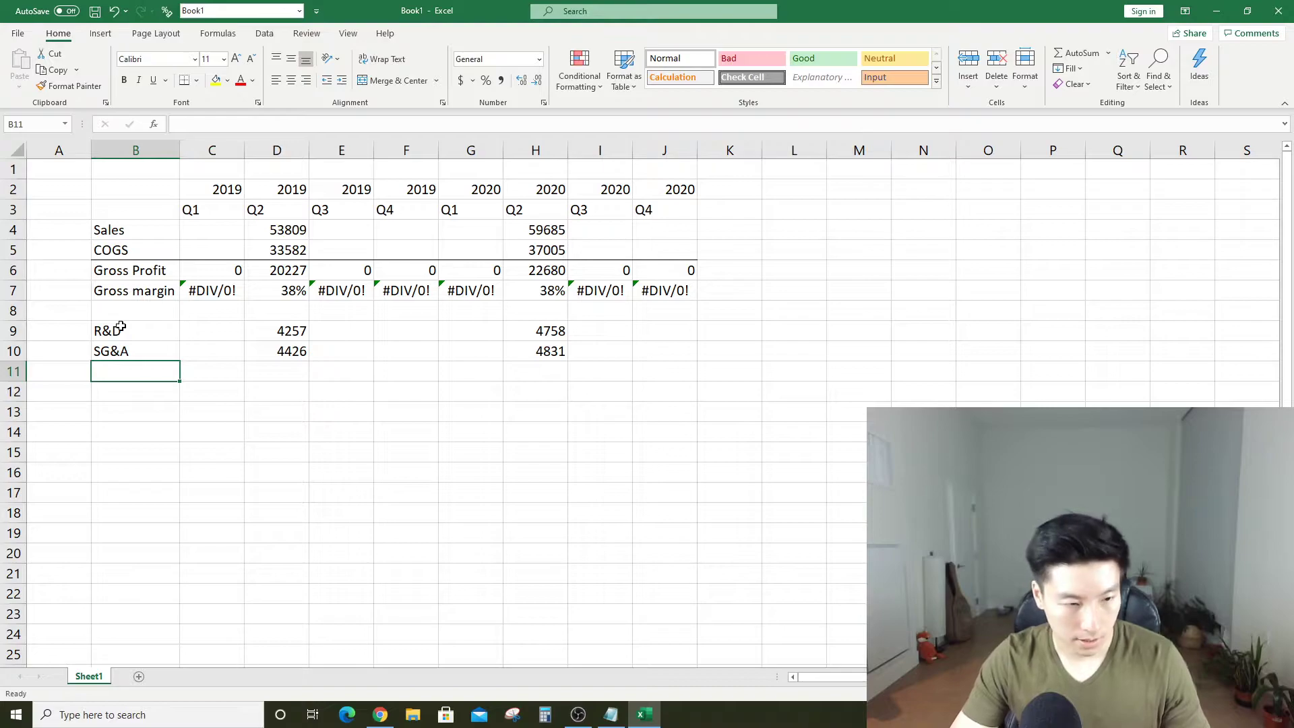
# Label B11 'Operating Cost' and enter =SUM(D9:D10) in D11
pyautogui.write('Operati')
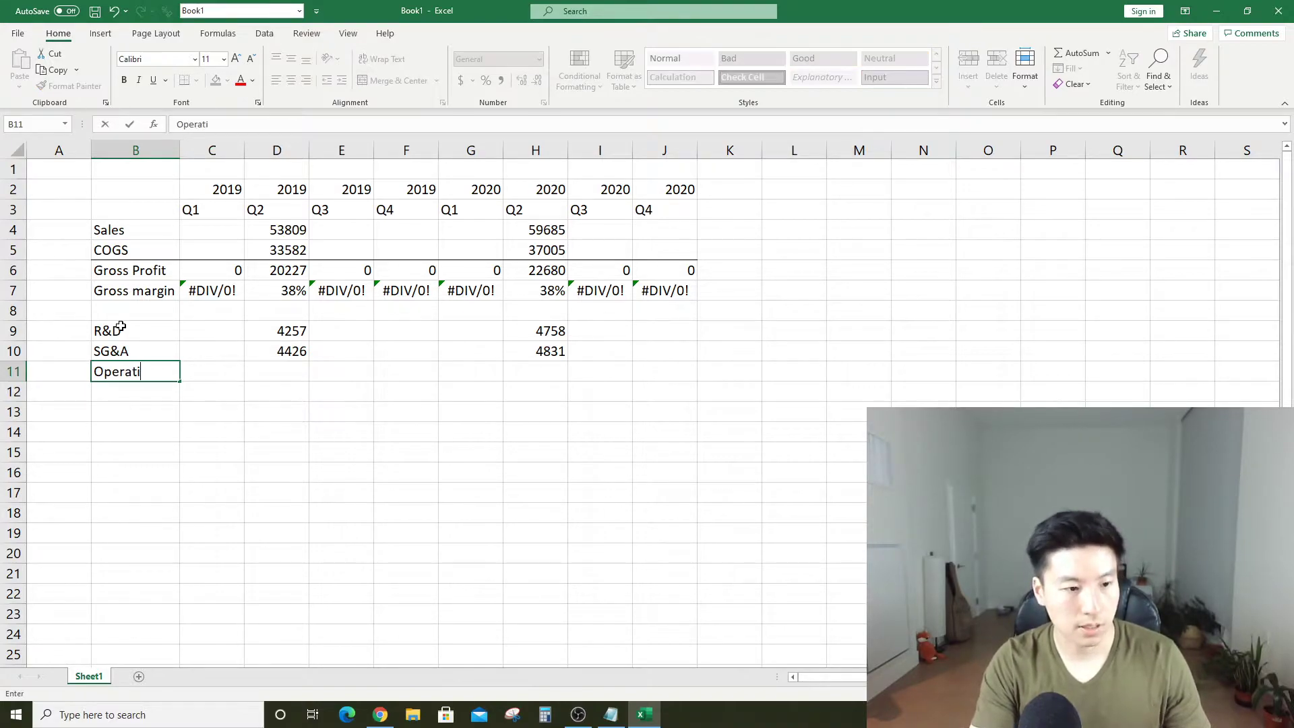
pyautogui.write('ng Cost')
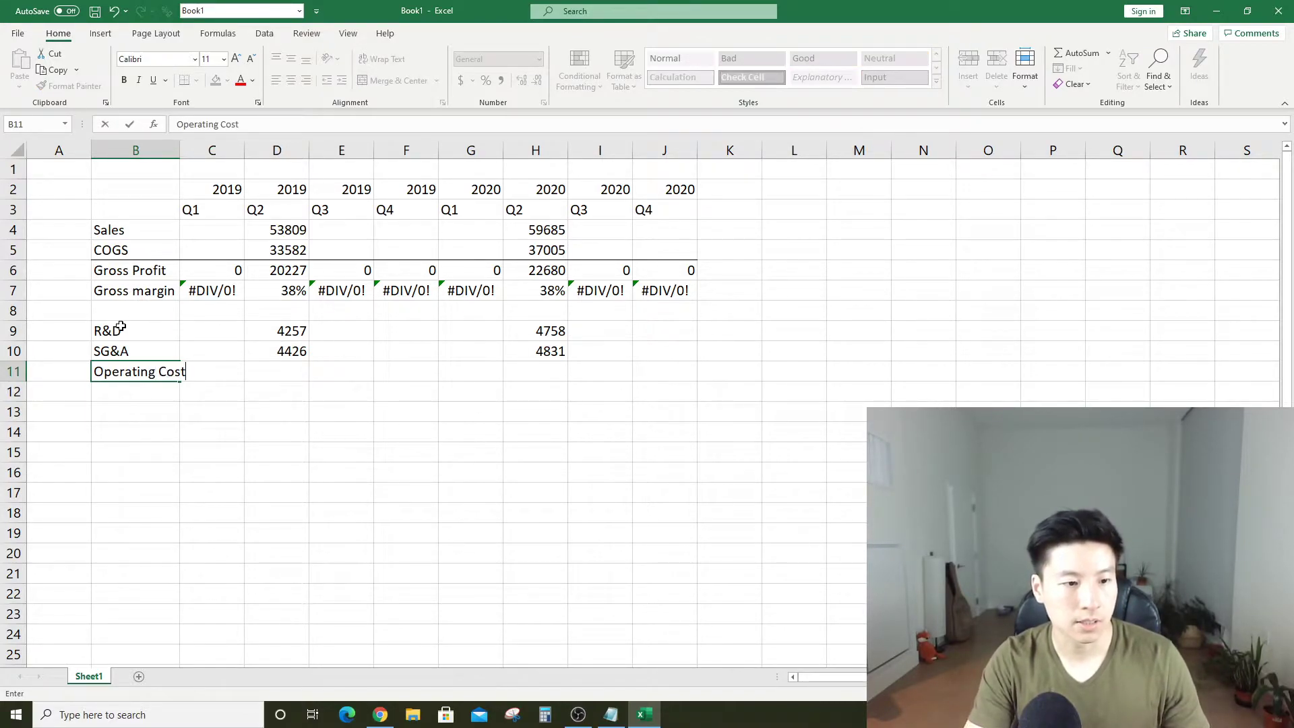
pyautogui.press('Return')
pyautogui.press('Up')
pyautogui.press('Right')
pyautogui.press('Right')
pyautogui.write('=sum(')
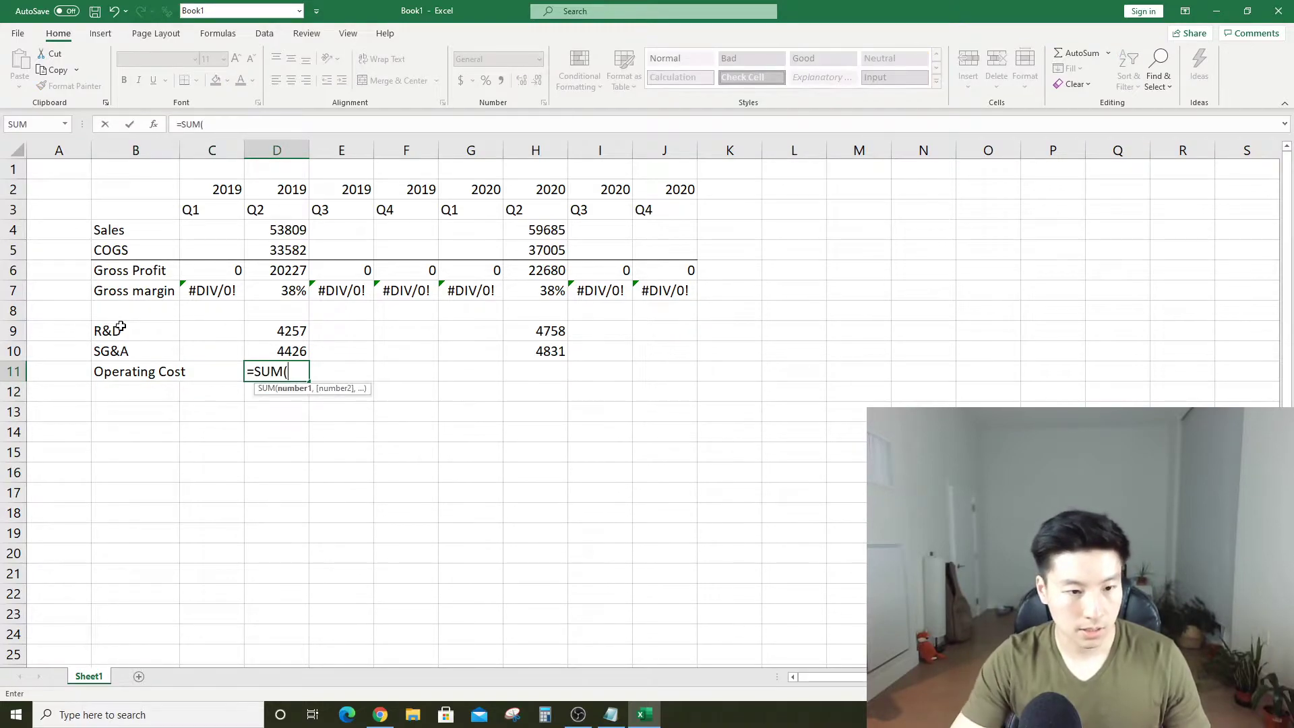
pyautogui.press('Up')
pyautogui.press('Up')
pyautogui.hotkey('shift', 'Down')
pyautogui.write(')')
pyautogui.press('Return')
# Paste the operating cost formula across C11:J11 and autofit column B to the label
pyautogui.press('Up')
pyautogui.hotkey('ctrl', 'c')
pyautogui.press('Left')
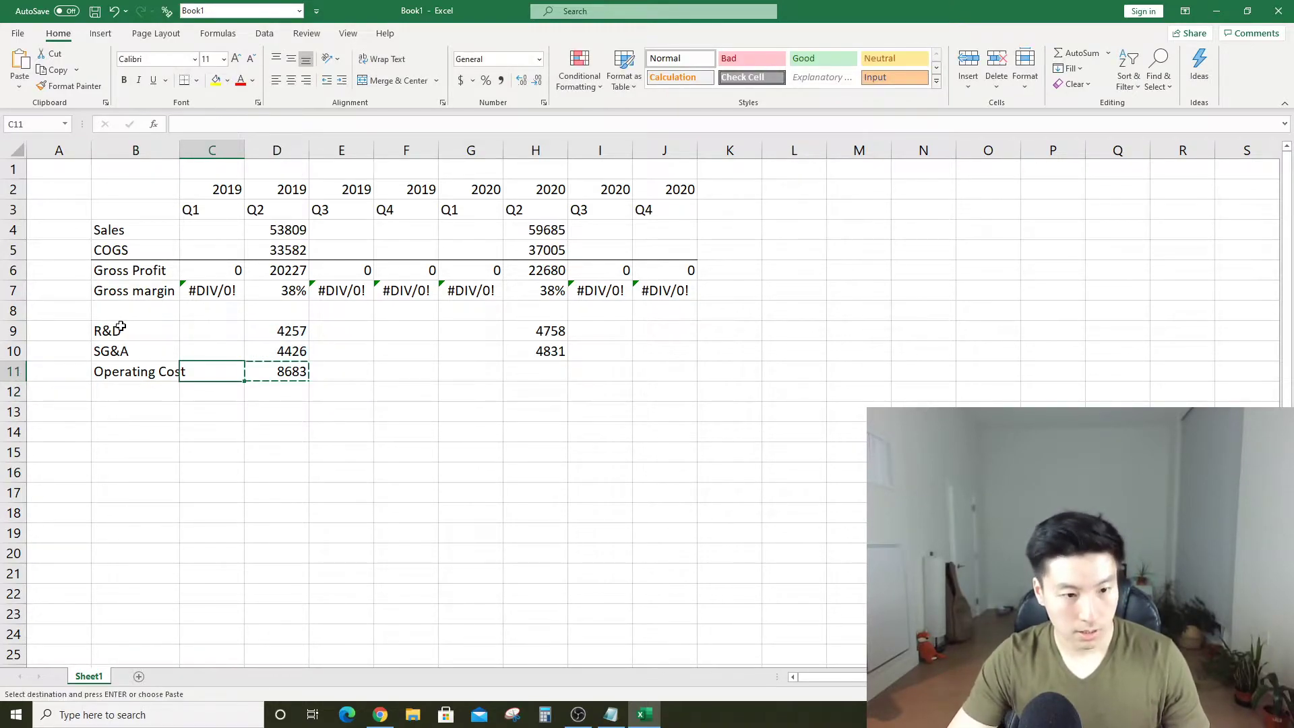
pyautogui.hotkey('shift', 'Right')
pyautogui.hotkey('shift', 'Right')
pyautogui.hotkey('shift', 'Right')
pyautogui.hotkey('shift', 'Right')
pyautogui.hotkey('shift', 'Right')
pyautogui.hotkey('shift', 'Right')
pyautogui.hotkey('shift', 'Right')
pyautogui.hotkey('ctrl', 'alt', 'v')
pyautogui.press('Return')
pyautogui.press('Down')
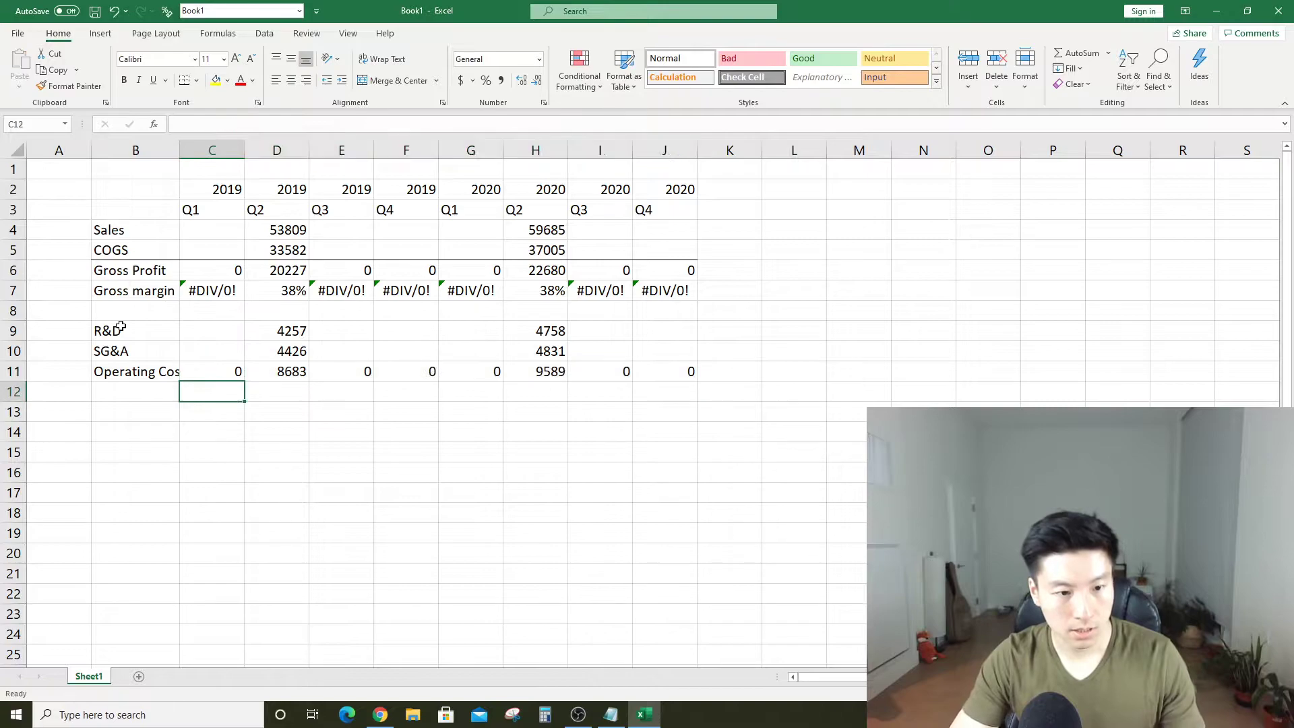
pyautogui.press('Left')
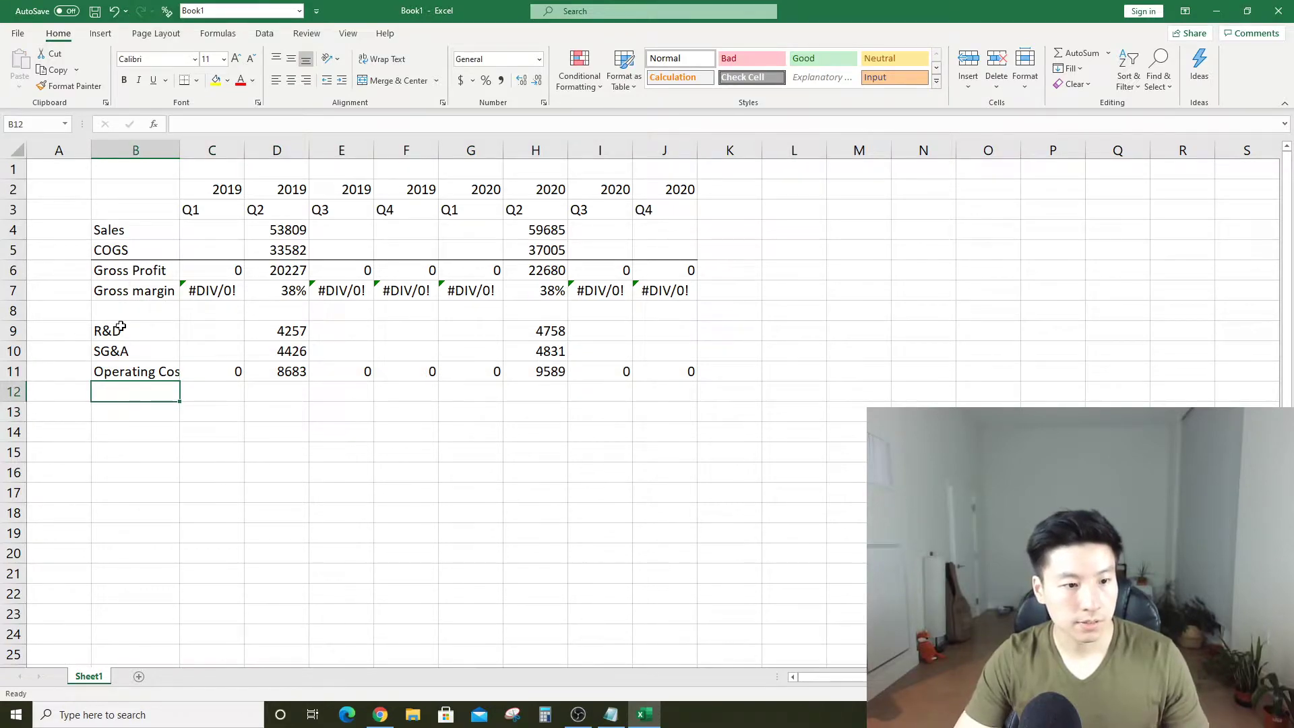
pyautogui.doubleClick(179, 149)
pyautogui.click(293, 403)
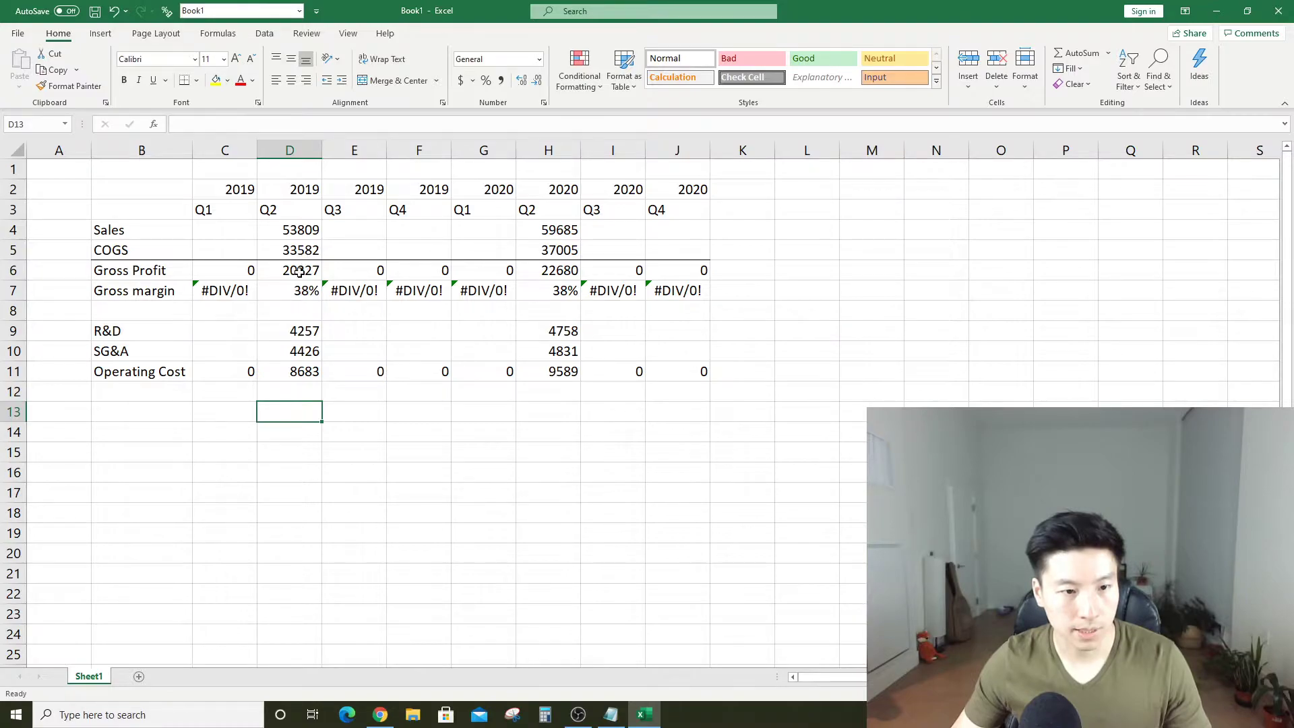
pyautogui.click(164, 413)
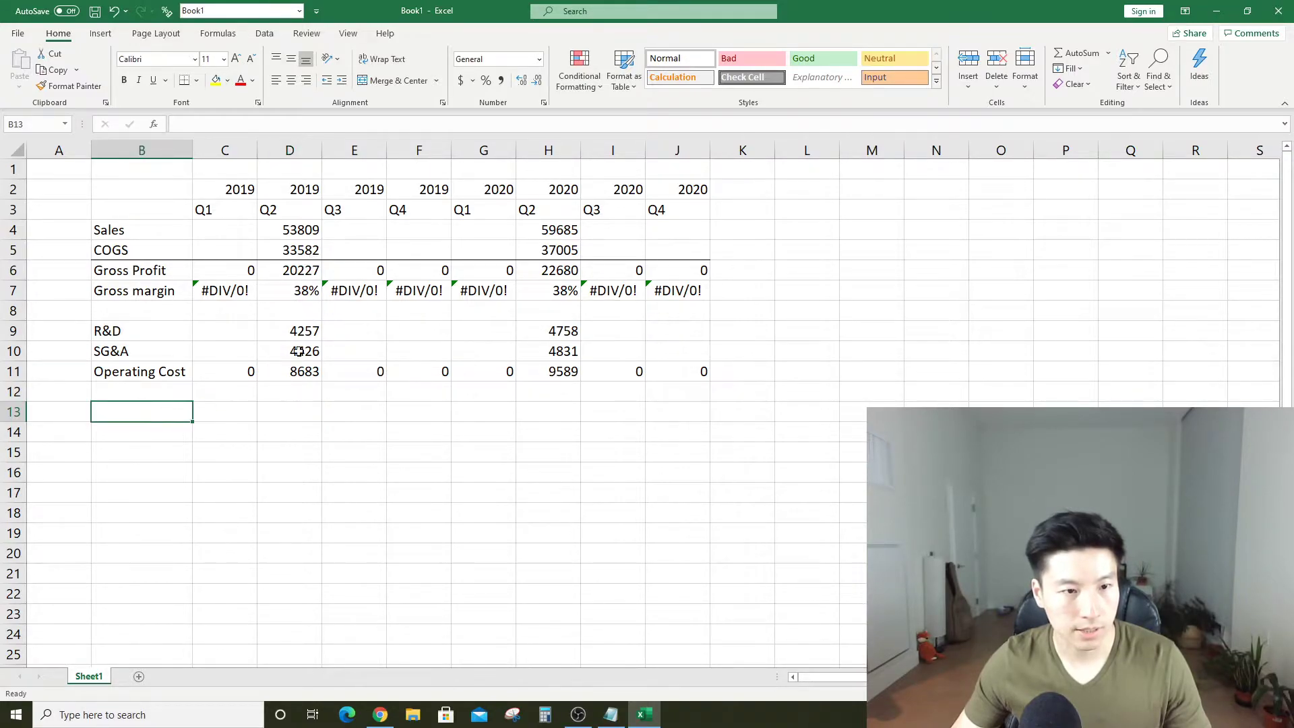
# Enter a 2019 Q2 operating income formula subtracting Operating Cost from Gross Profit
pyautogui.press('Right')
pyautogui.press('Right')
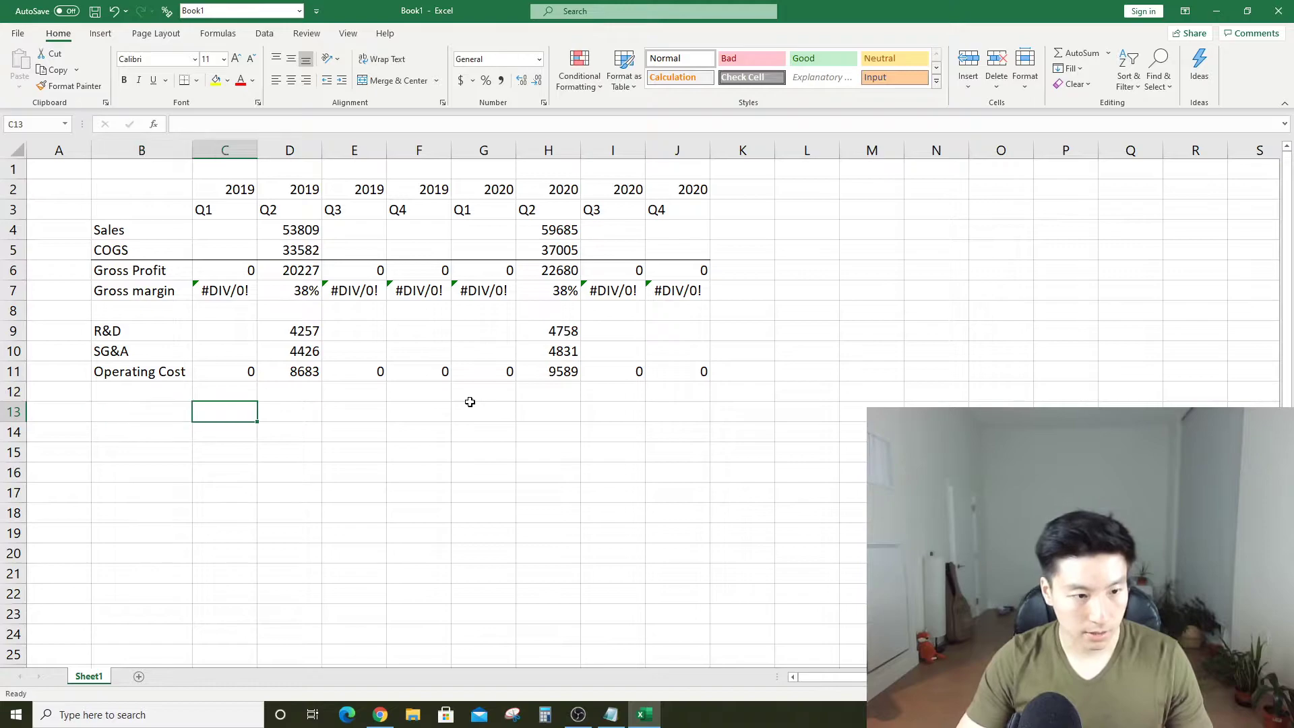
pyautogui.write('=')
pyautogui.press('Up')
pyautogui.press('Up')
pyautogui.press('Up')
pyautogui.press('Up')
pyautogui.press('Up')
pyautogui.press('Up')
pyautogui.press('Up')
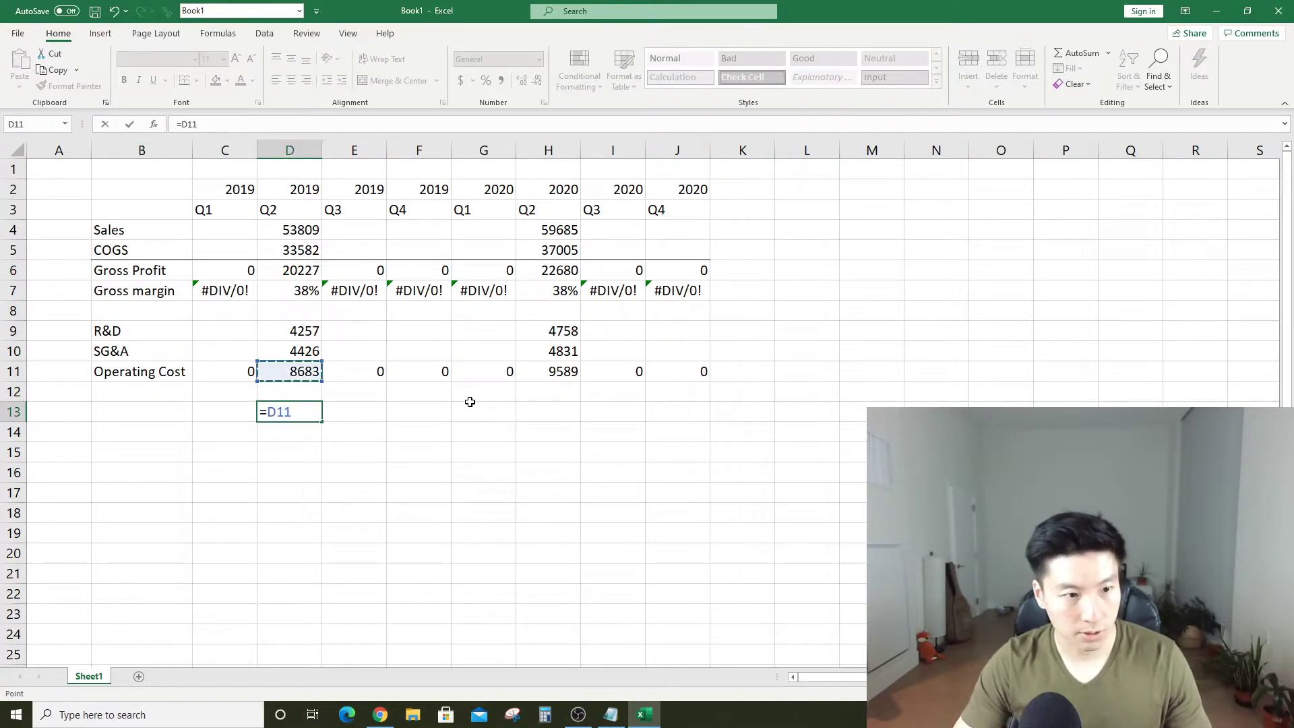
pyautogui.write('-')
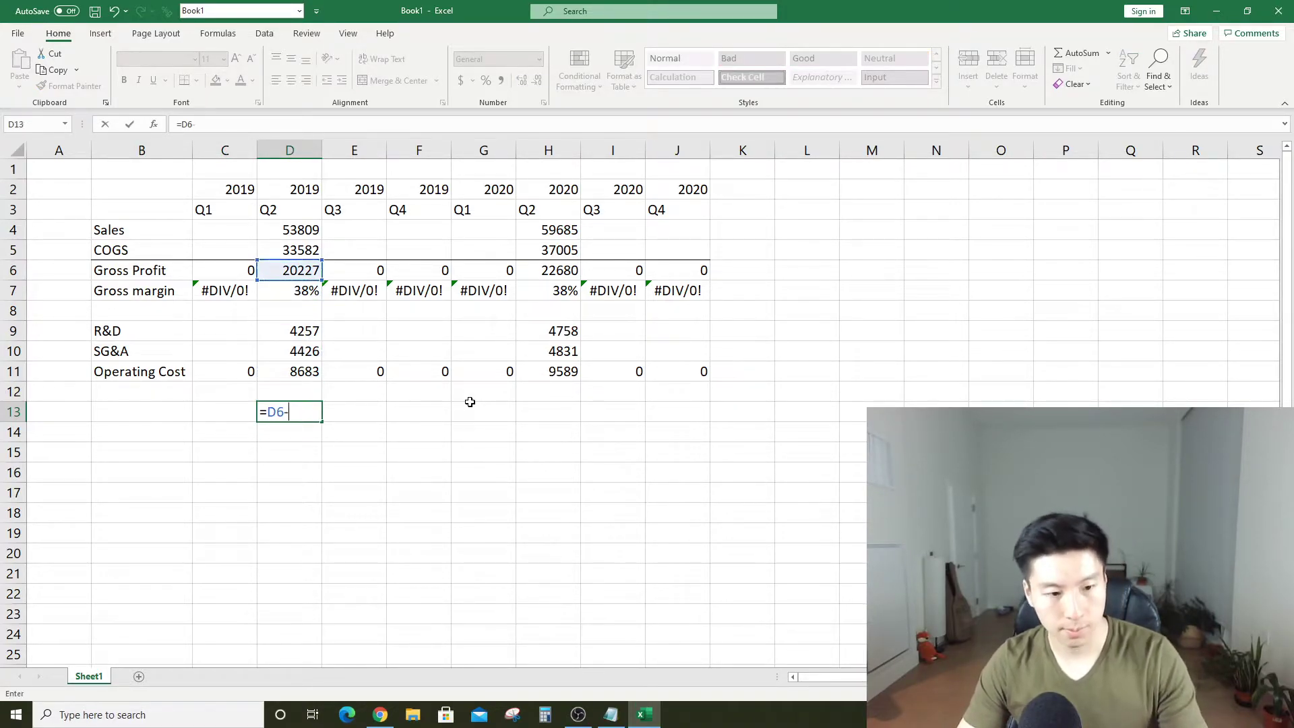
pyautogui.press('Up')
pyautogui.press('Up')
pyautogui.press('Return')
# Label row 13 'Operating Income/EBIT'
pyautogui.press('Up')
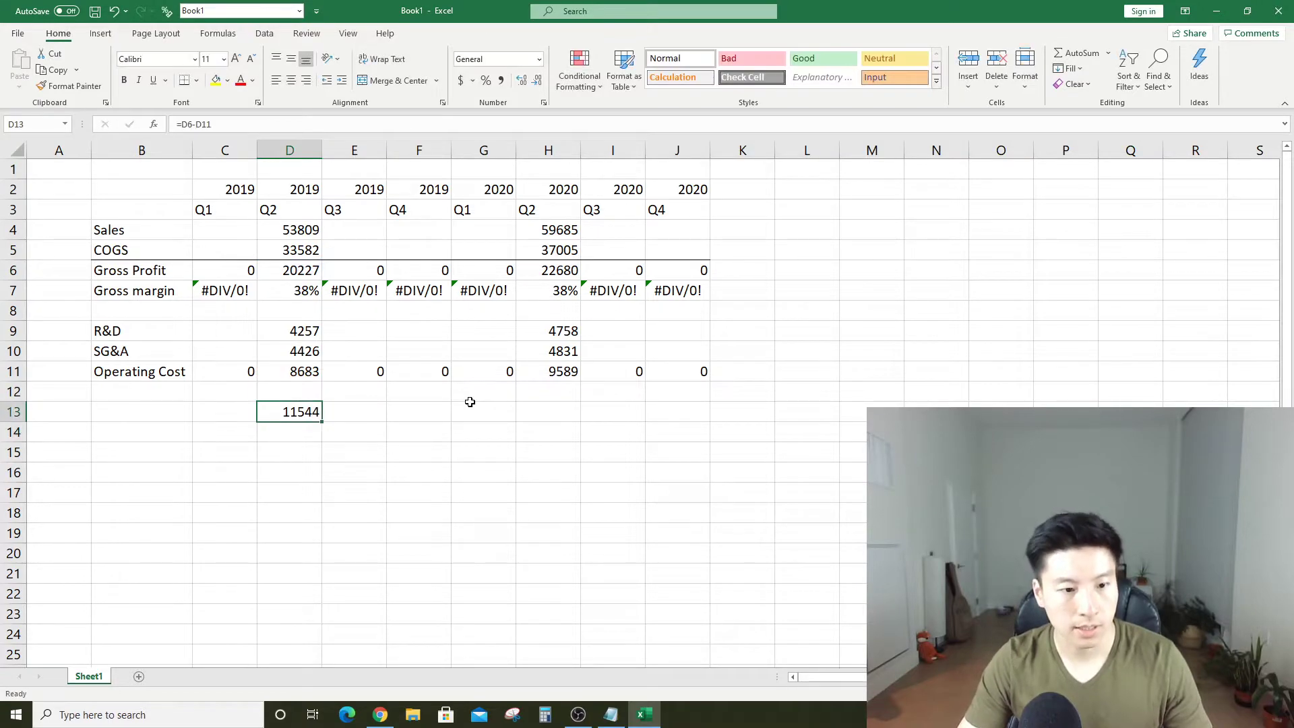
pyautogui.press('Left')
pyautogui.press('Left')
pyautogui.write('Operatin')
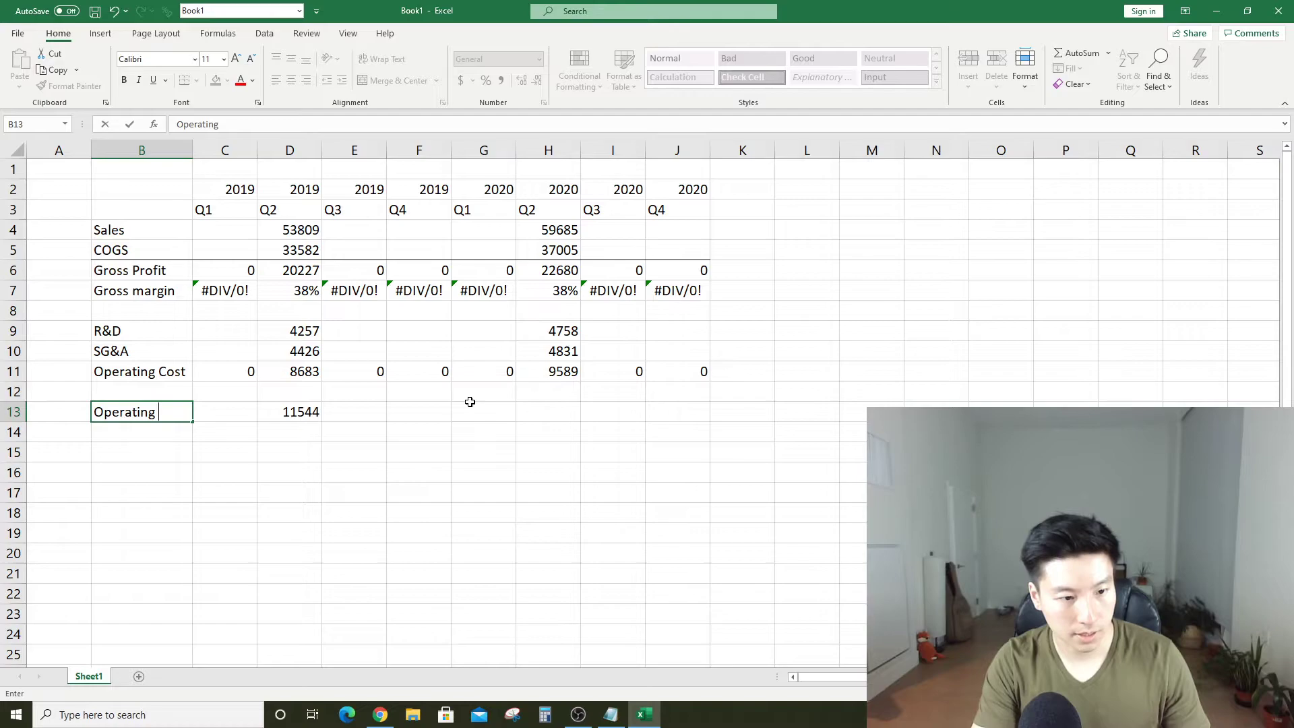
pyautogui.write('g Income ')
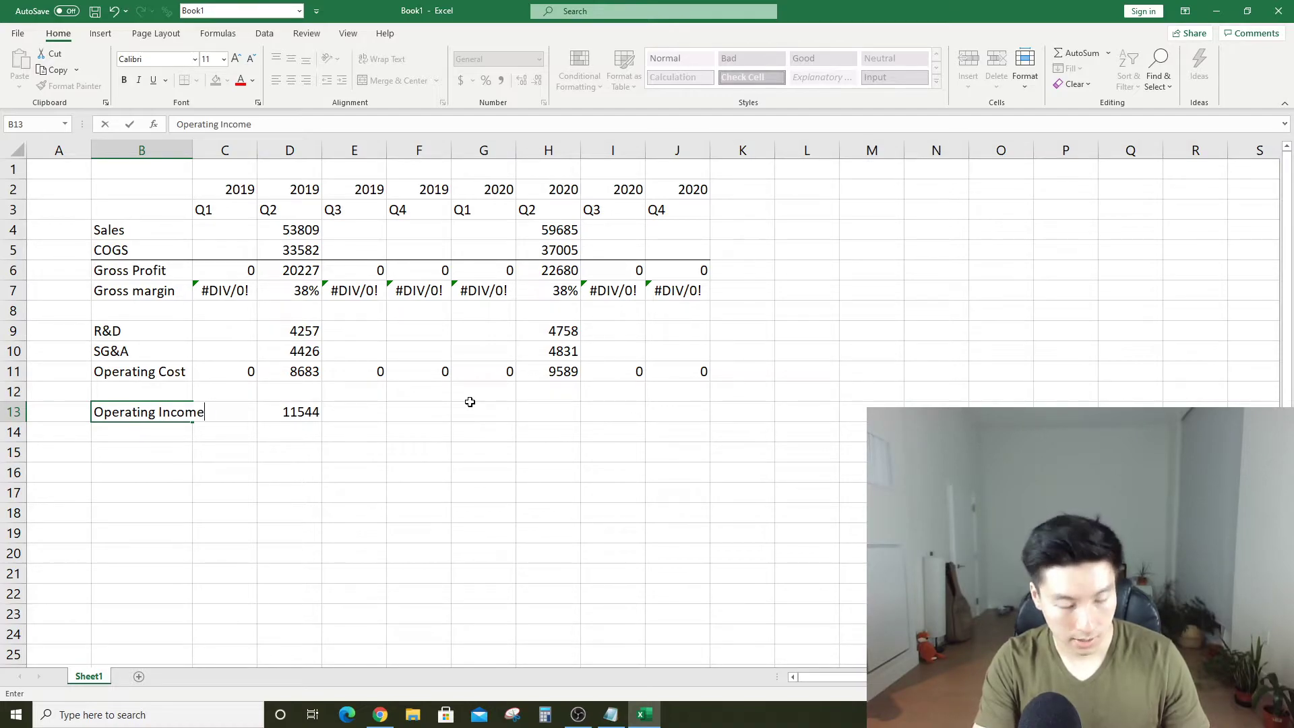
pyautogui.write('EBI')
pyautogui.press('BackSpace')
pyautogui.press('BackSpace')
pyautogui.press('BackSpace')
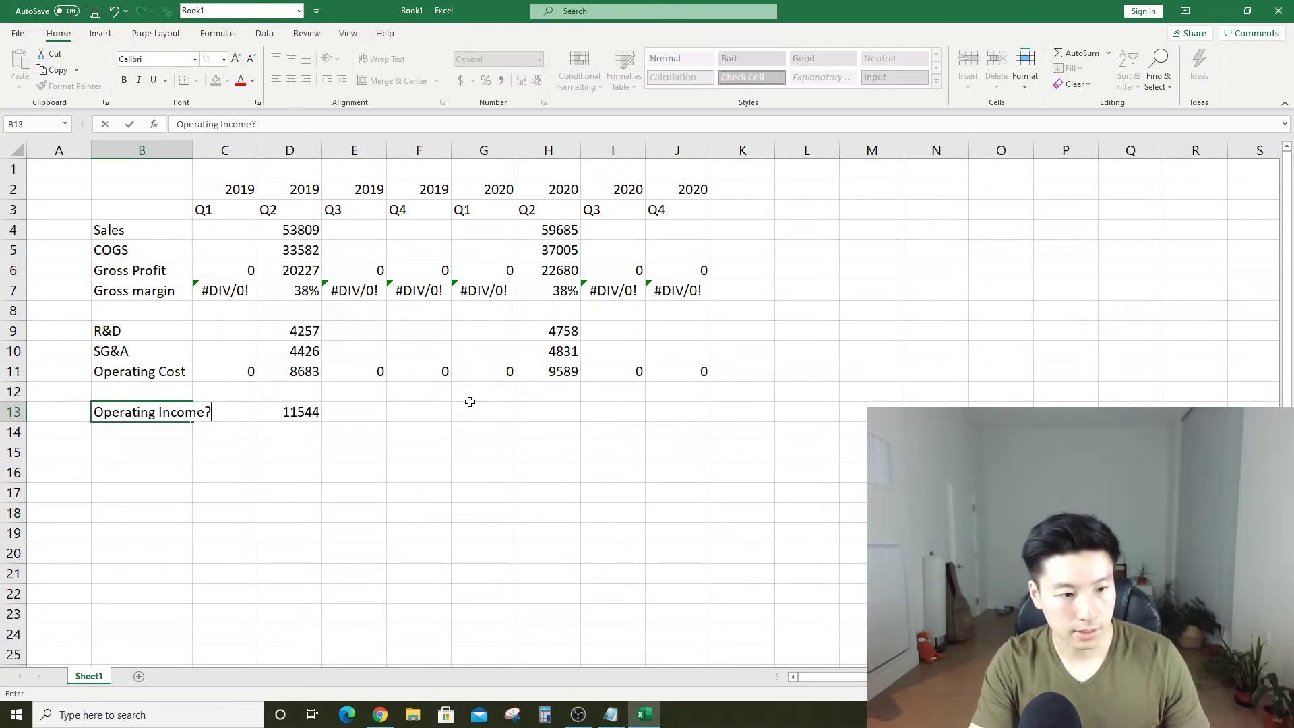
pyautogui.write('EBUI')
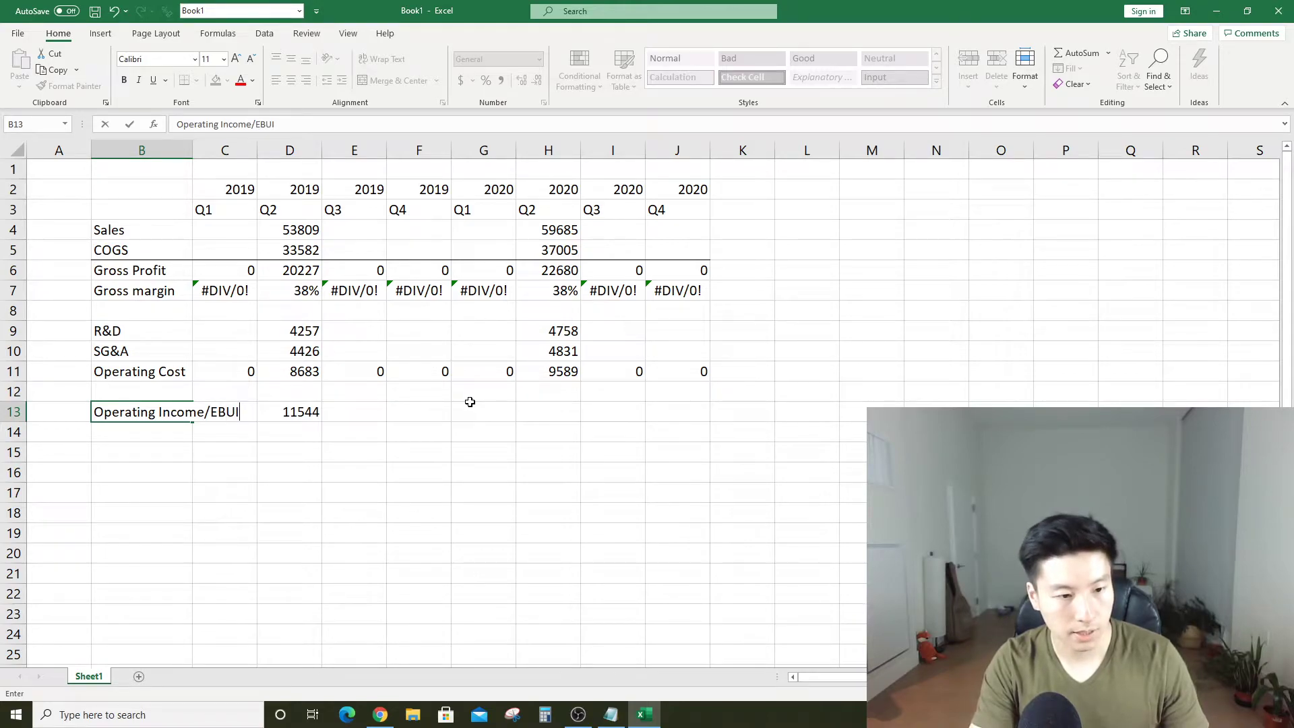
pyautogui.press('BackSpace')
pyautogui.press('BackSpace')
pyautogui.write('IT')
pyautogui.press('Return')
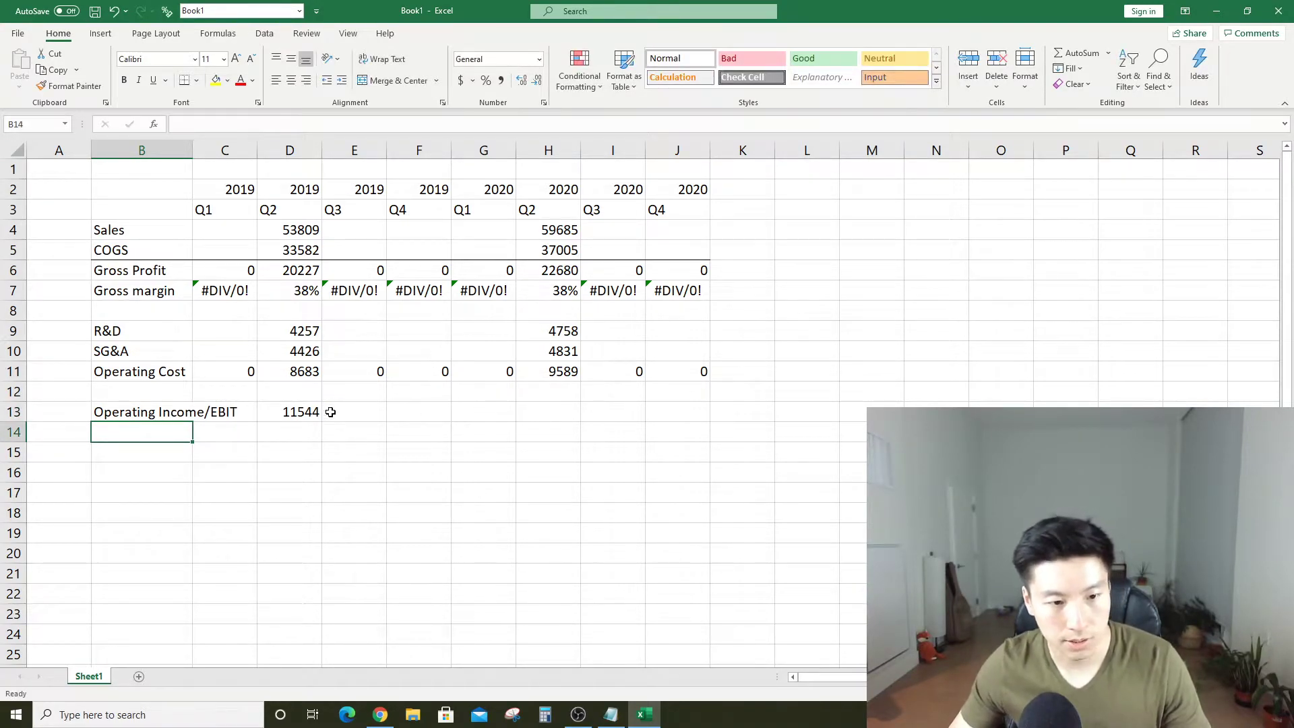
# Paste the operating income formula across all quarters, giving 11544 and 13091 for the Q2s
pyautogui.click(307, 412)
pyautogui.hotkey('ctrl', 'c')
pyautogui.moveTo(229, 412); pyautogui.dragTo(680, 415)
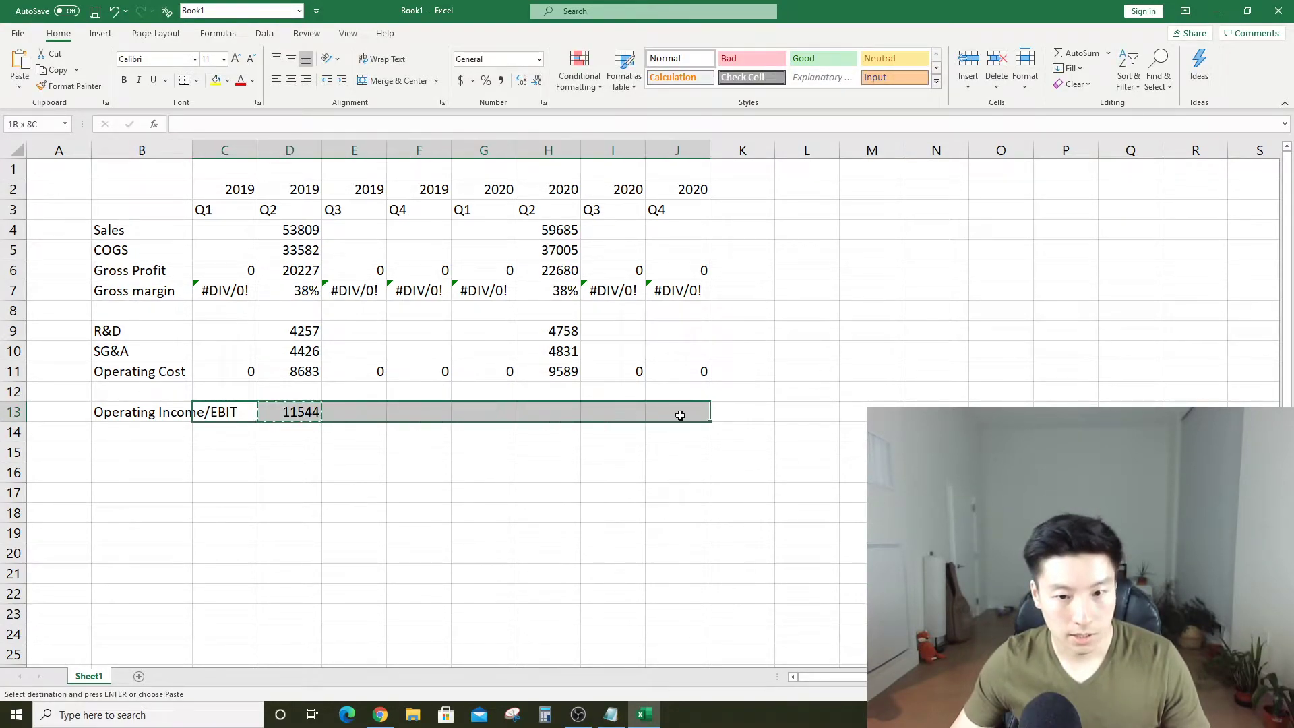
pyautogui.hotkey('ctrl', 'alt', 'v')
pyautogui.press('Return')
pyautogui.press('Escape')
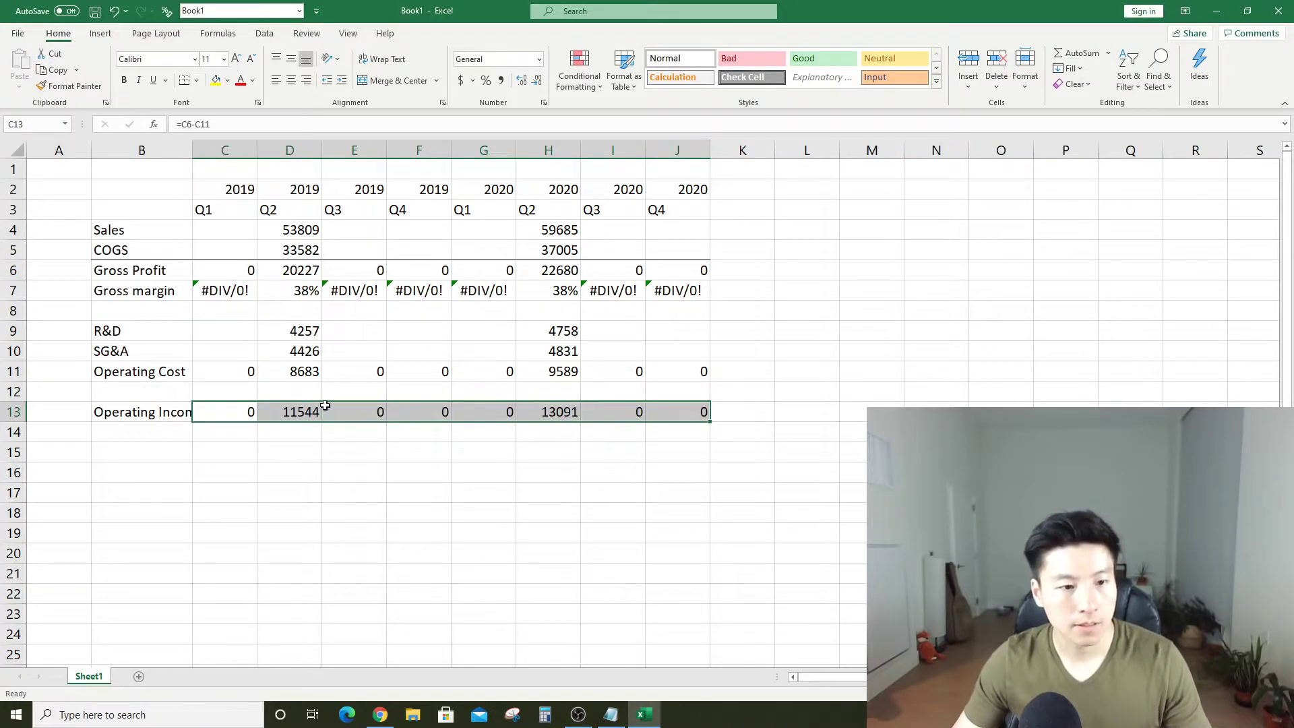
pyautogui.moveTo(106, 390); pyautogui.dragTo(650, 389)
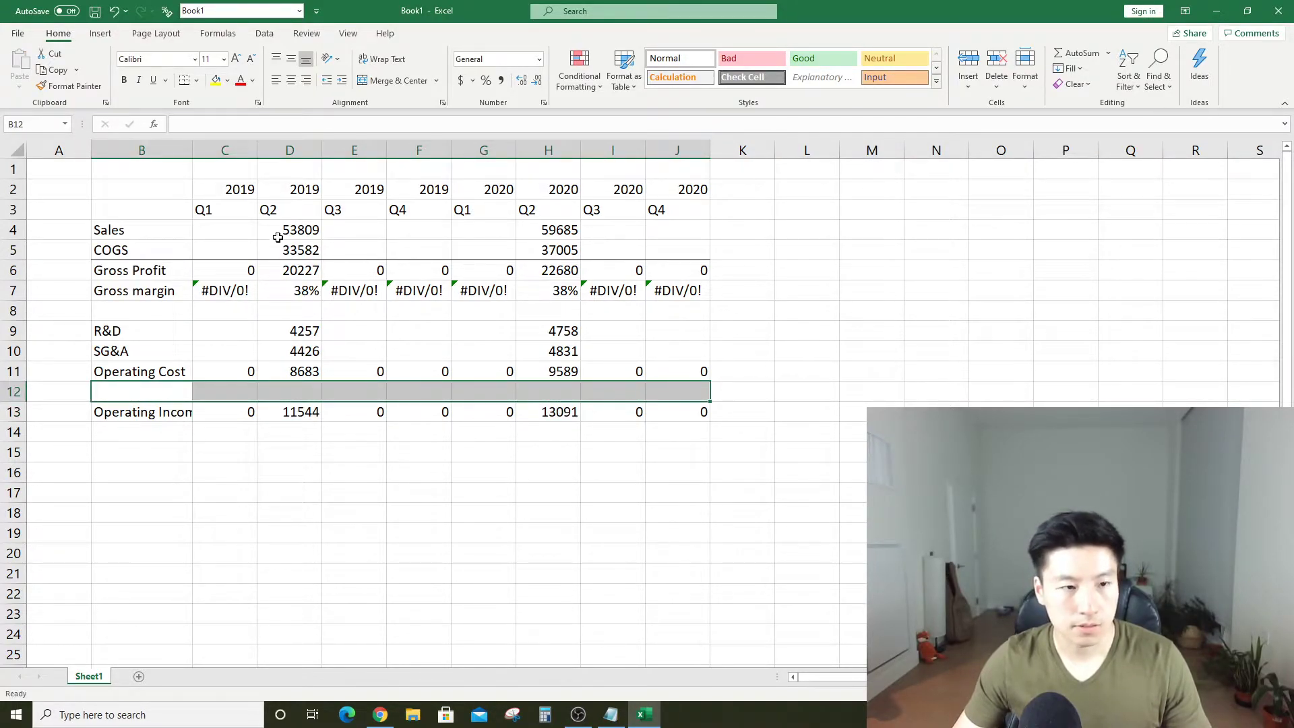
pyautogui.click(254, 458)
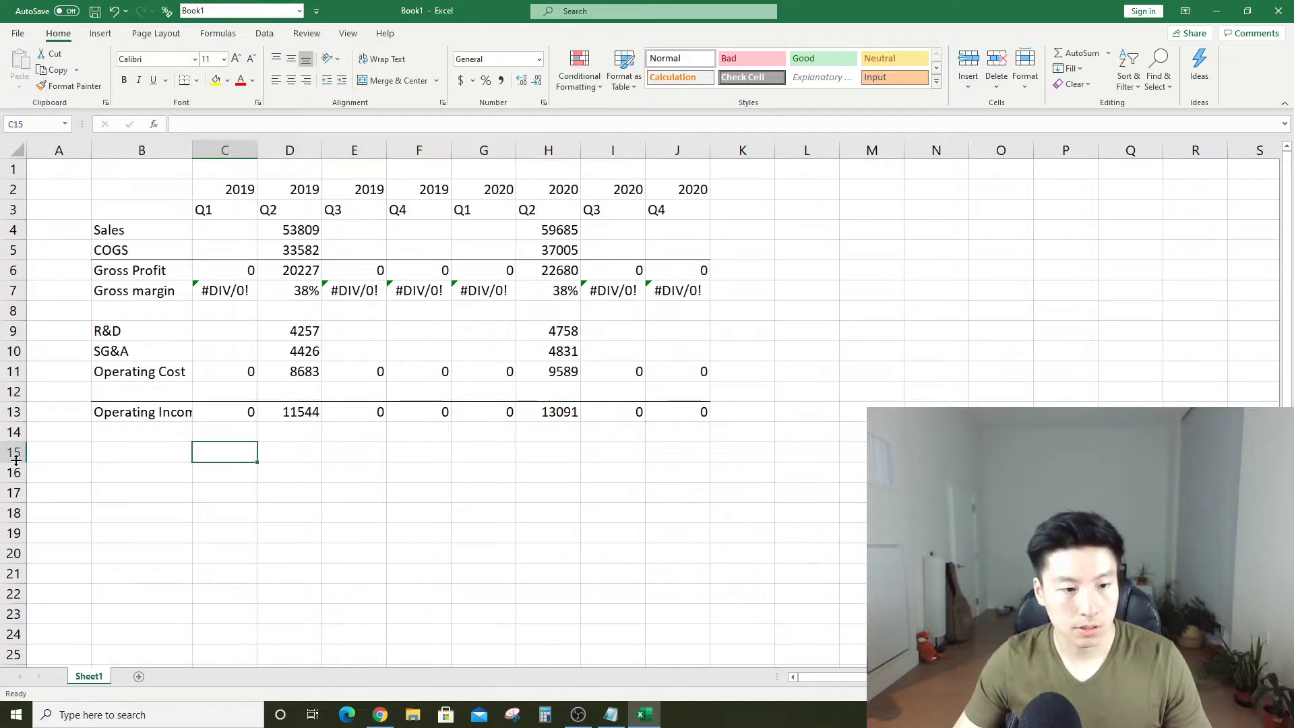
pyautogui.click(233, 427)
# Autofit column B to fit its longest label
pyautogui.doubleClick(192, 150)
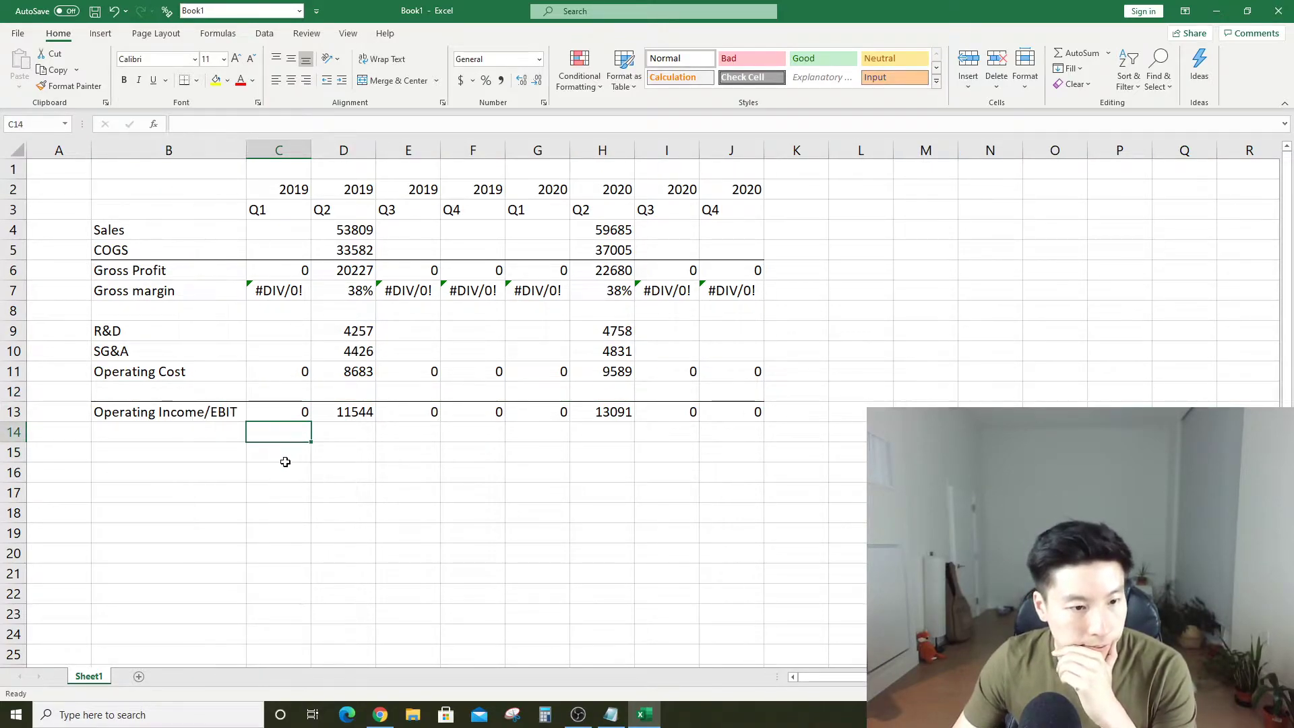
pyautogui.click(189, 451)
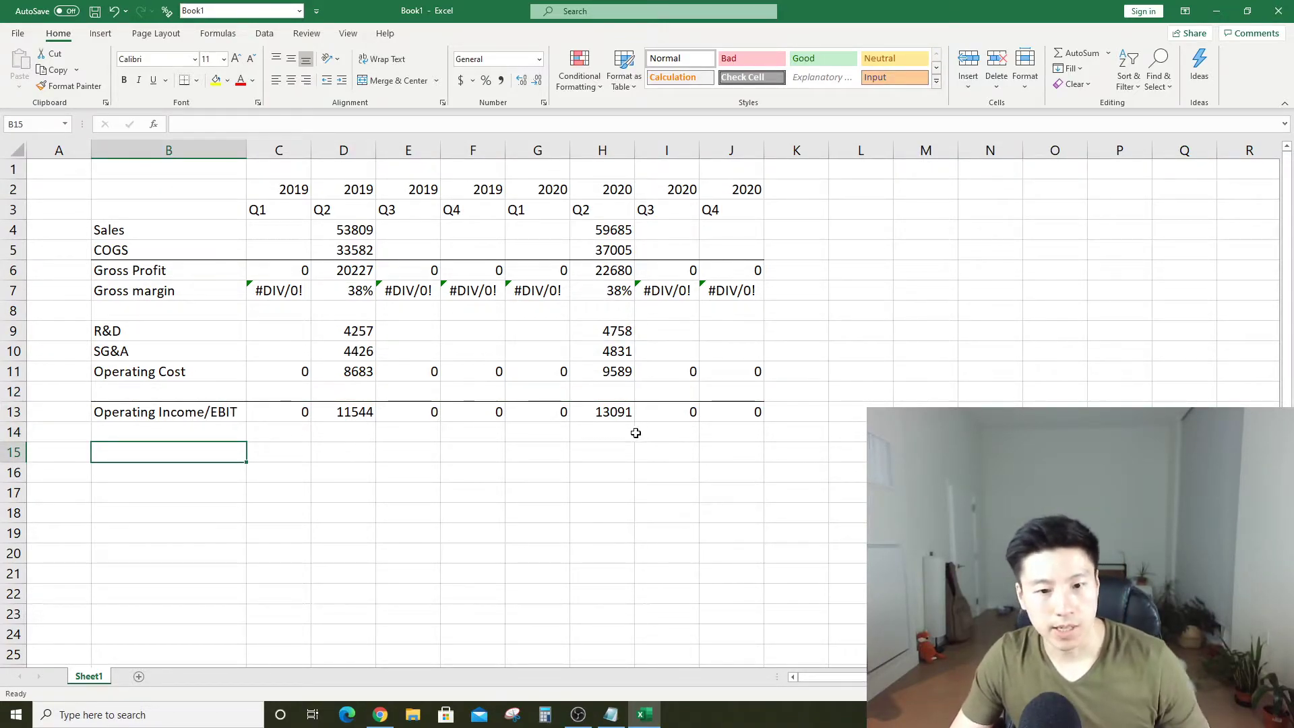
pyautogui.click(179, 433)
pyautogui.click(342, 428)
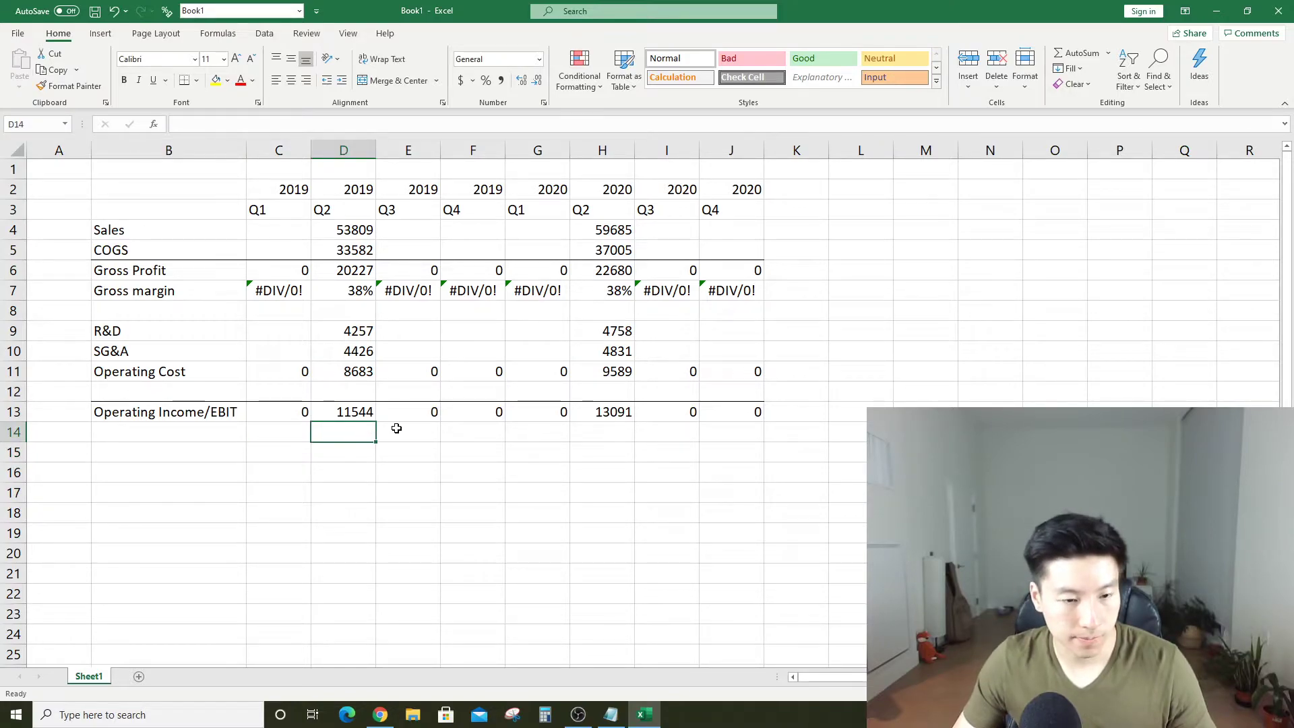
# Label B14 'Operating margin' and enter =D13/D4 in D14 as a percentage
pyautogui.click(140, 430)
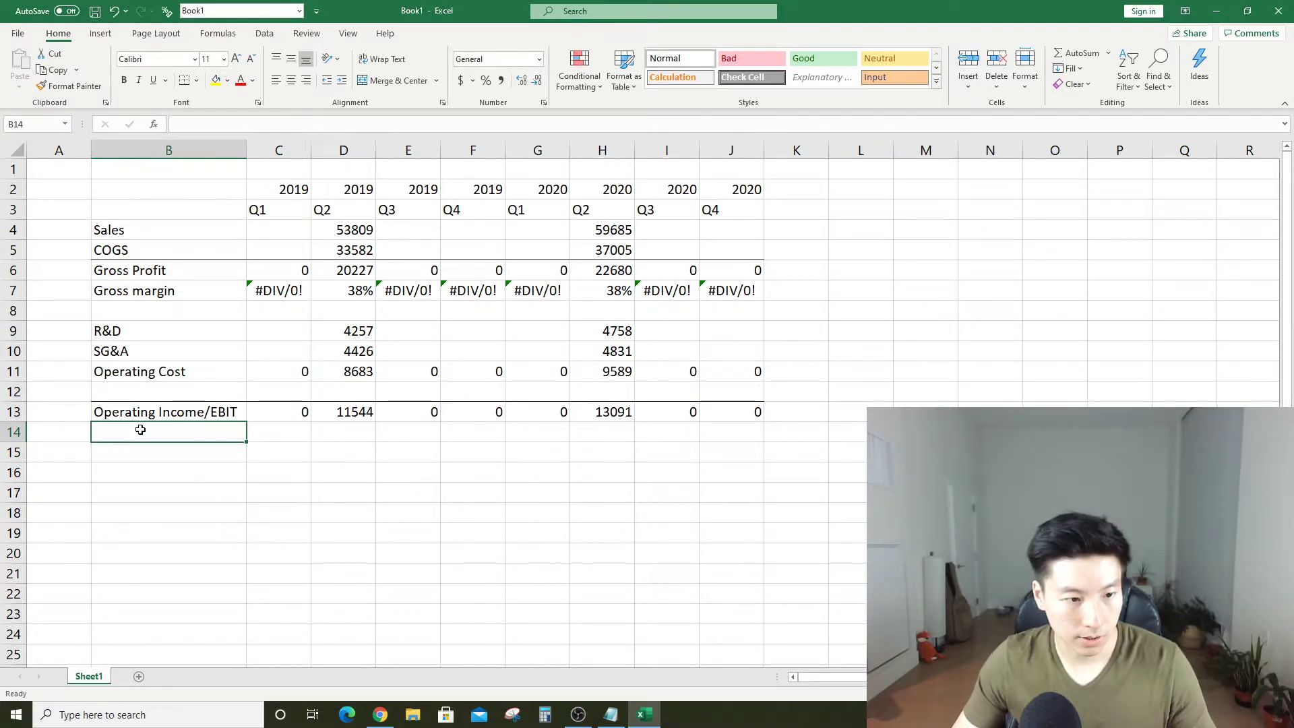
pyautogui.write('Operating ')
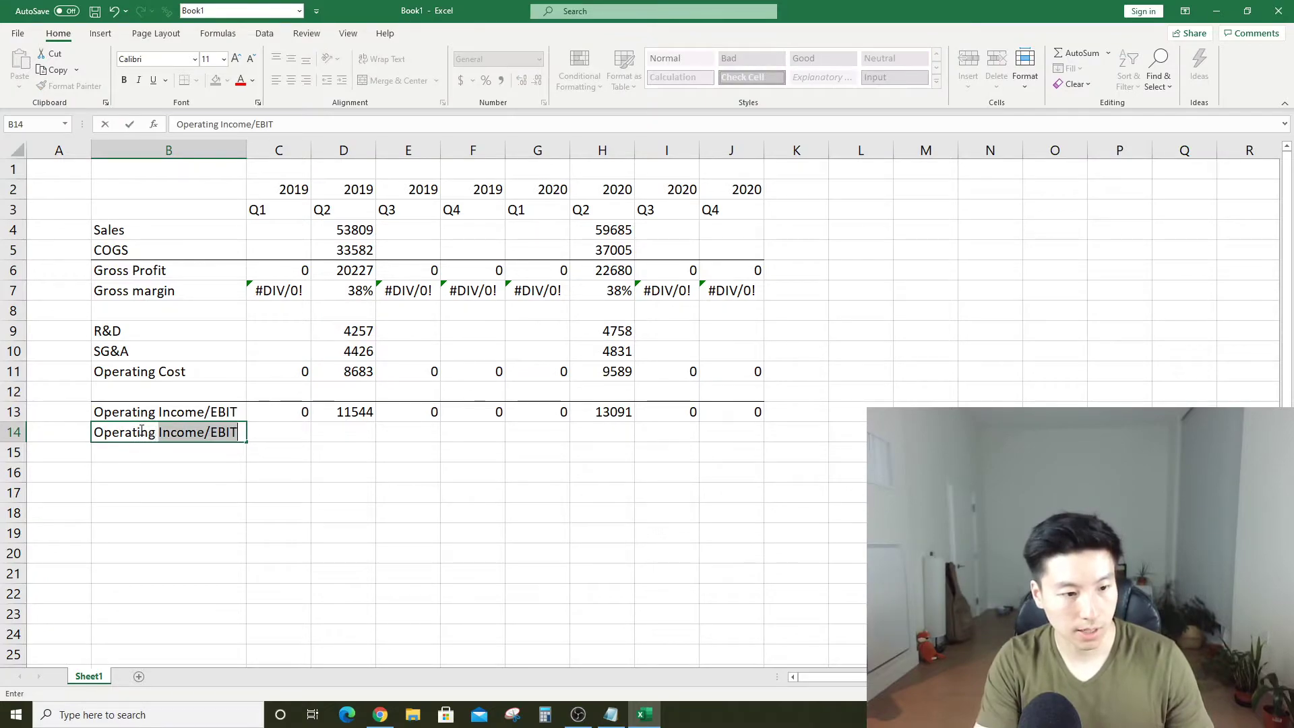
pyautogui.write('marin')
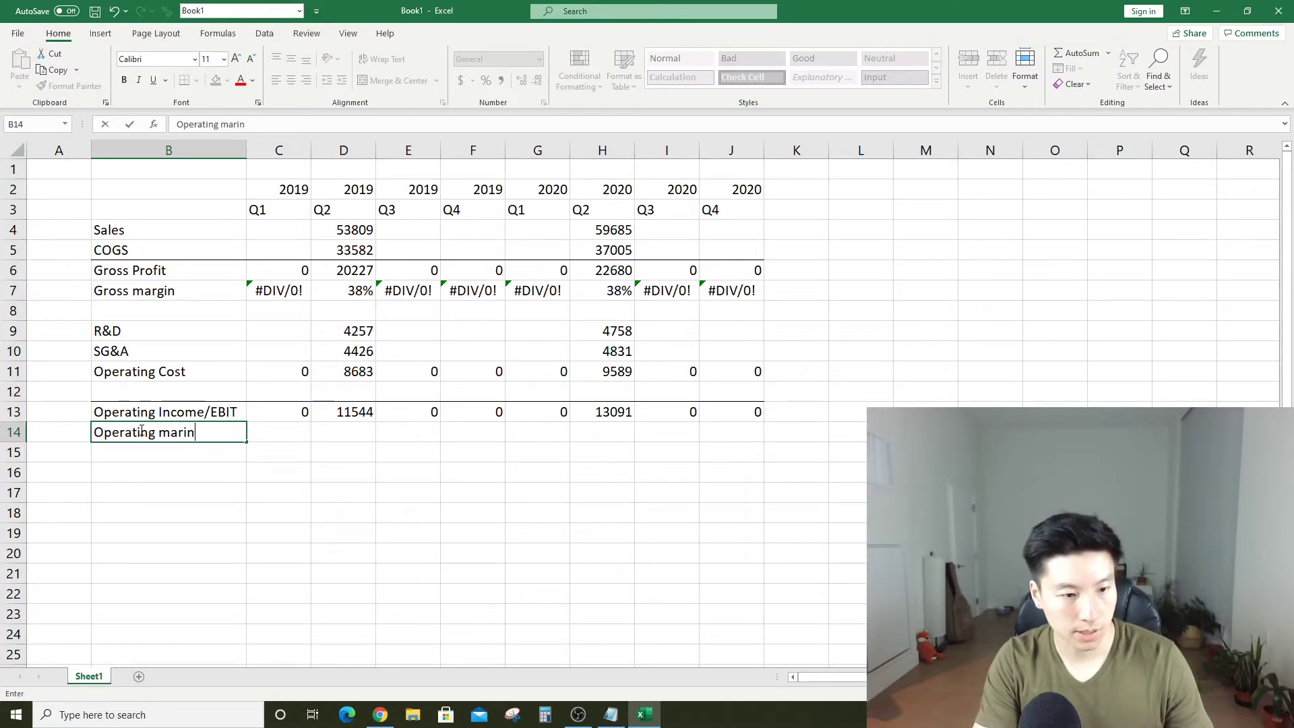
pyautogui.write('g')
pyautogui.hotkey('ctrl', 'Return')
pyautogui.press('Right')
pyautogui.press('Right')
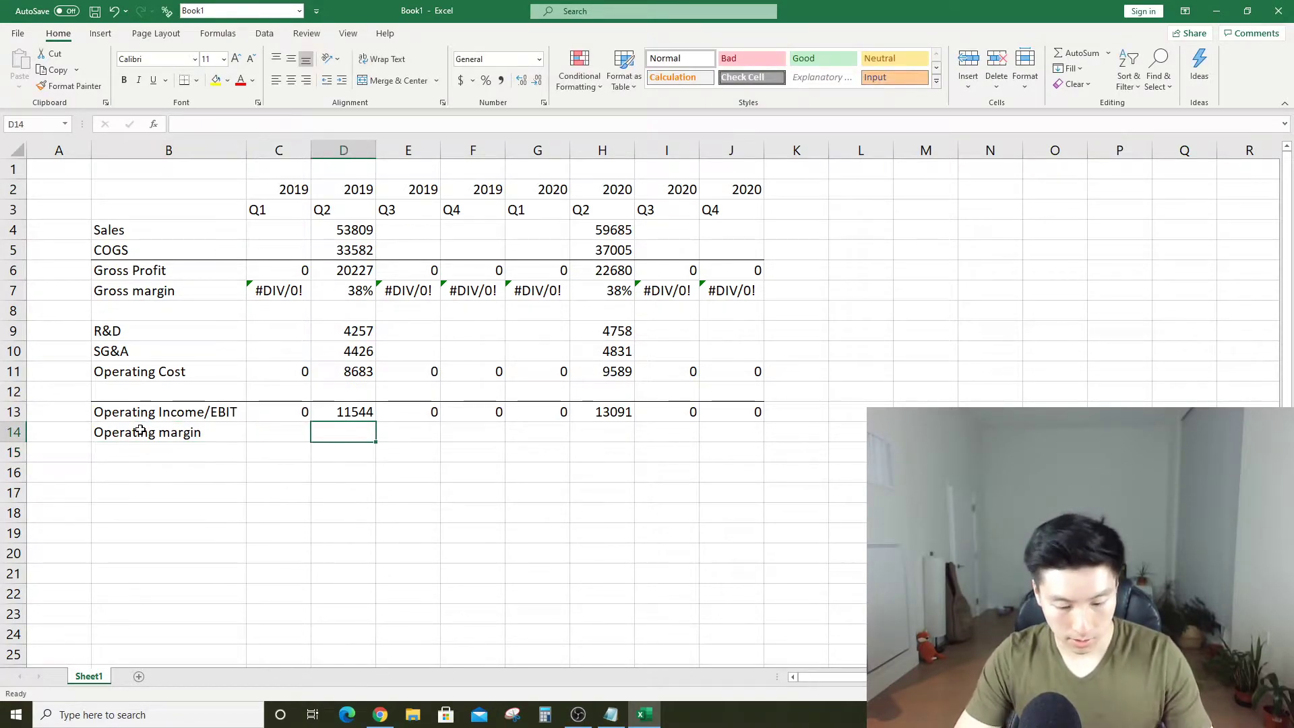
pyautogui.write('=')
pyautogui.press('Up')
pyautogui.write('/')
pyautogui.press('Up')
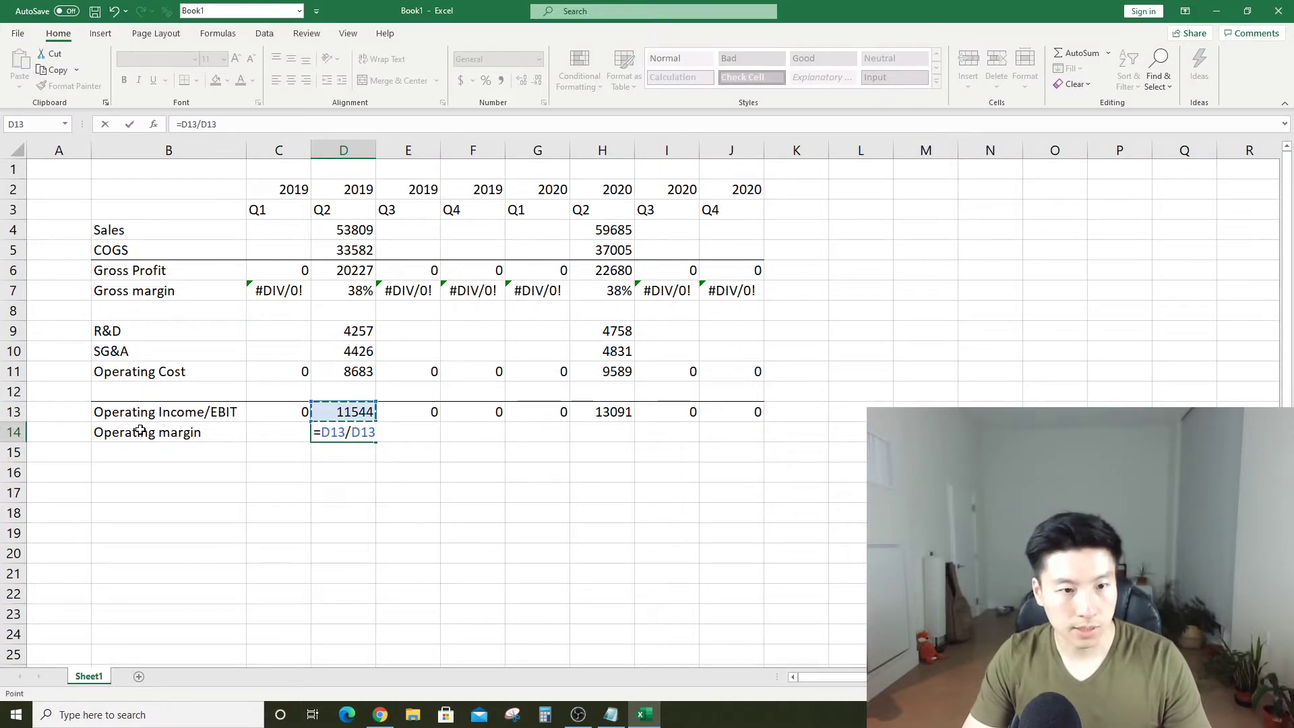
pyautogui.press('Up')
pyautogui.press('Up')
pyautogui.press('Up')
pyautogui.press('Up')
pyautogui.press('Up')
pyautogui.press('Up')
pyautogui.press('Up')
pyautogui.press('Up')
pyautogui.press('Up')
pyautogui.hotkey('ctrl', 'Return')
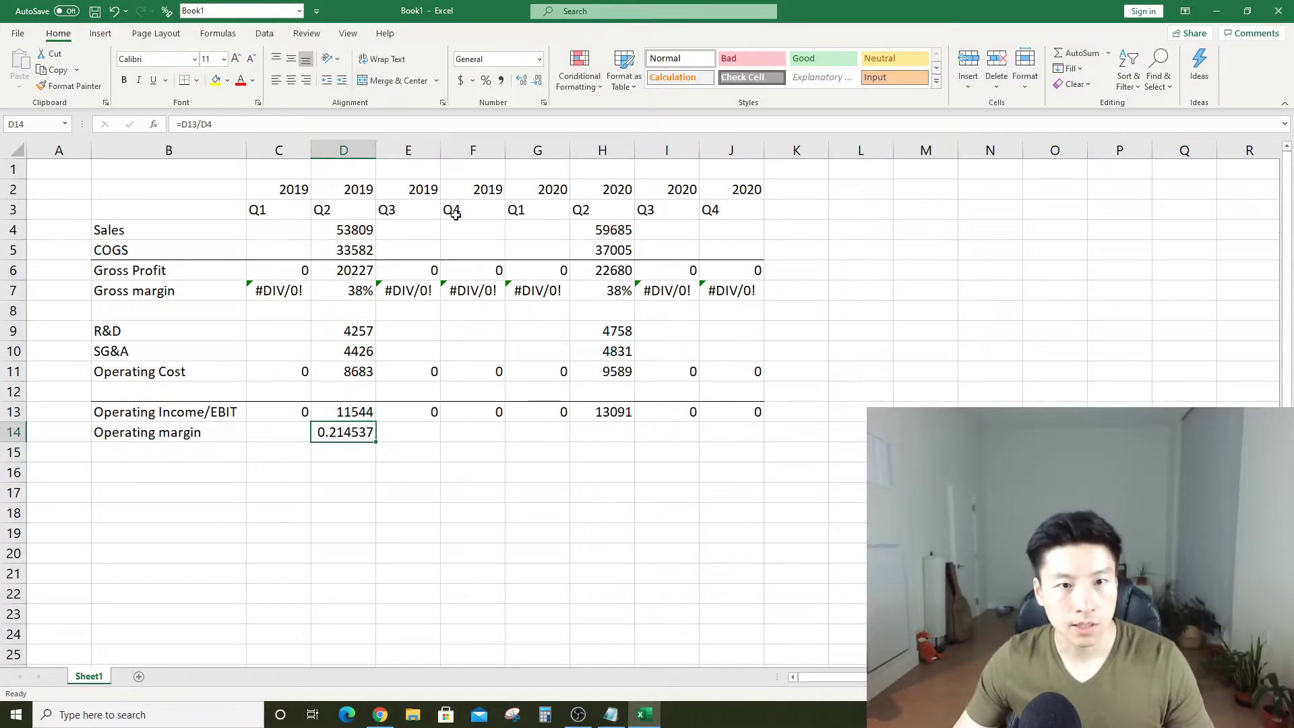
pyautogui.click(485, 80)
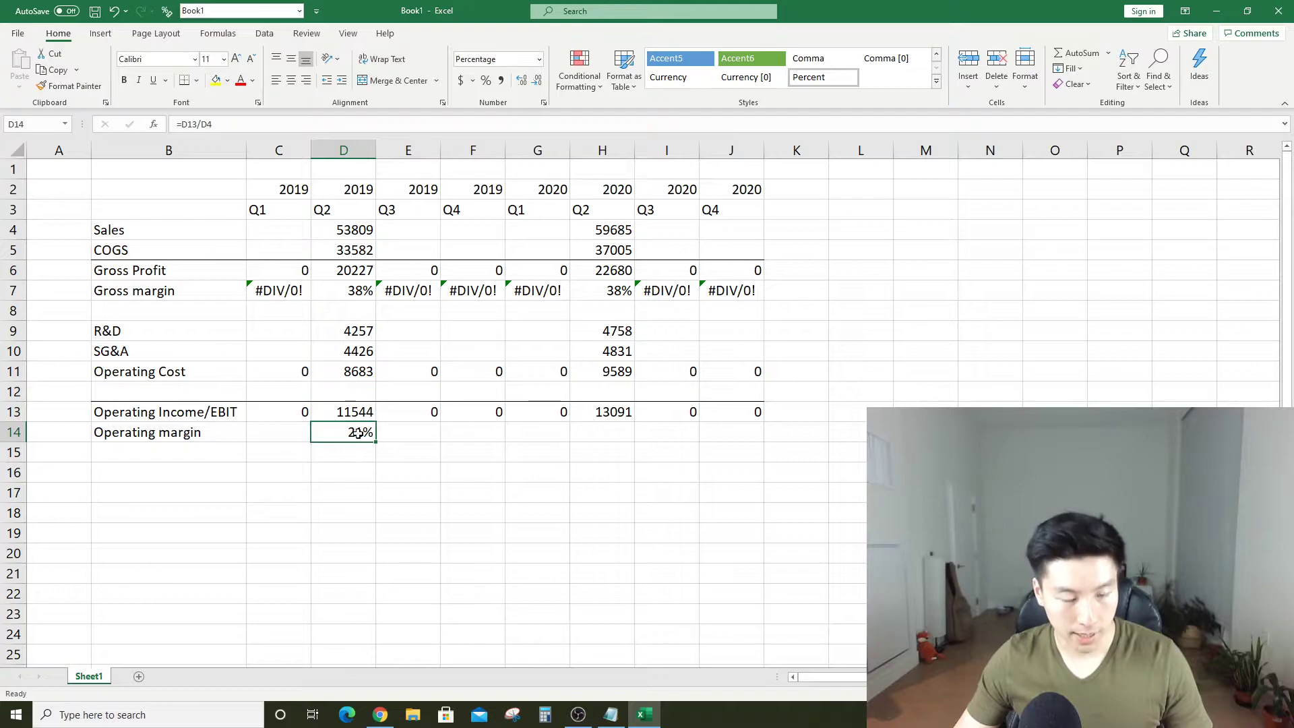
# Paste the margin formula across C14:J14 and format 2020 Q2 as percent (22%)
pyautogui.hotkey('ctrl', 'c')
pyautogui.moveTo(286, 435); pyautogui.dragTo(736, 439)
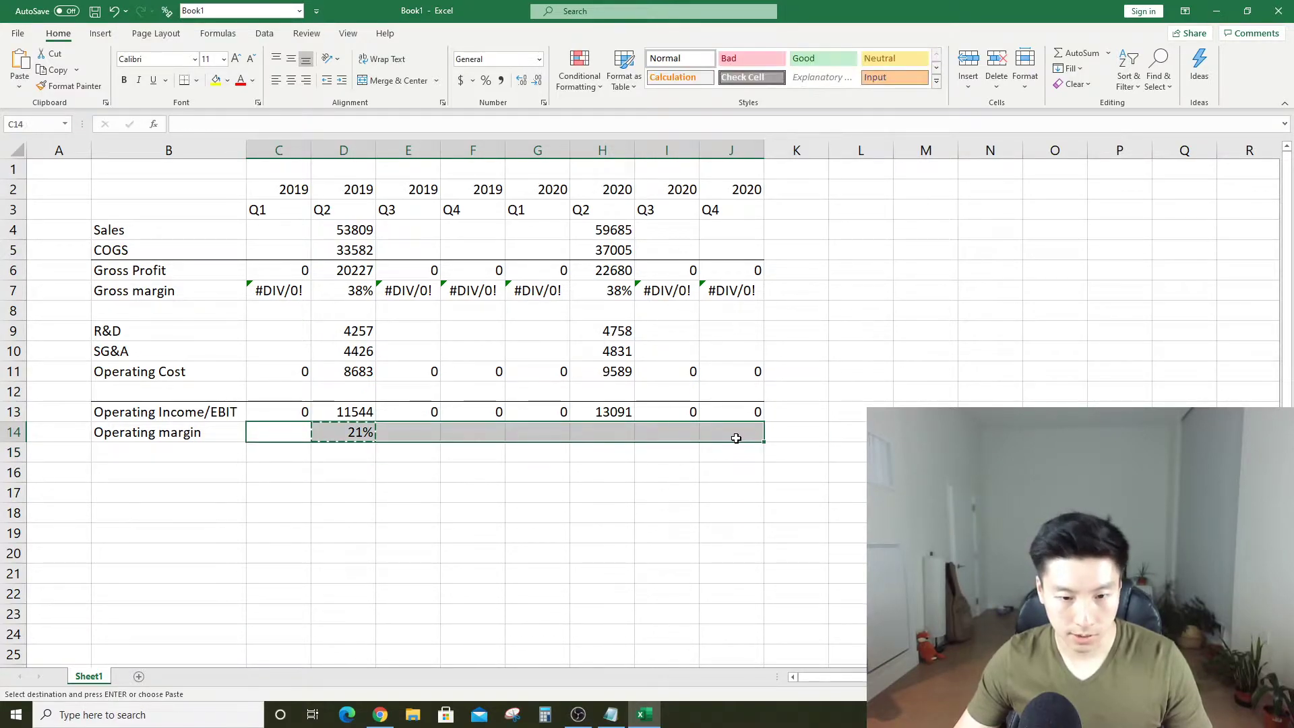
pyautogui.hotkey('ctrl', 'alt', 'v')
pyautogui.press('f')
pyautogui.press('Return')
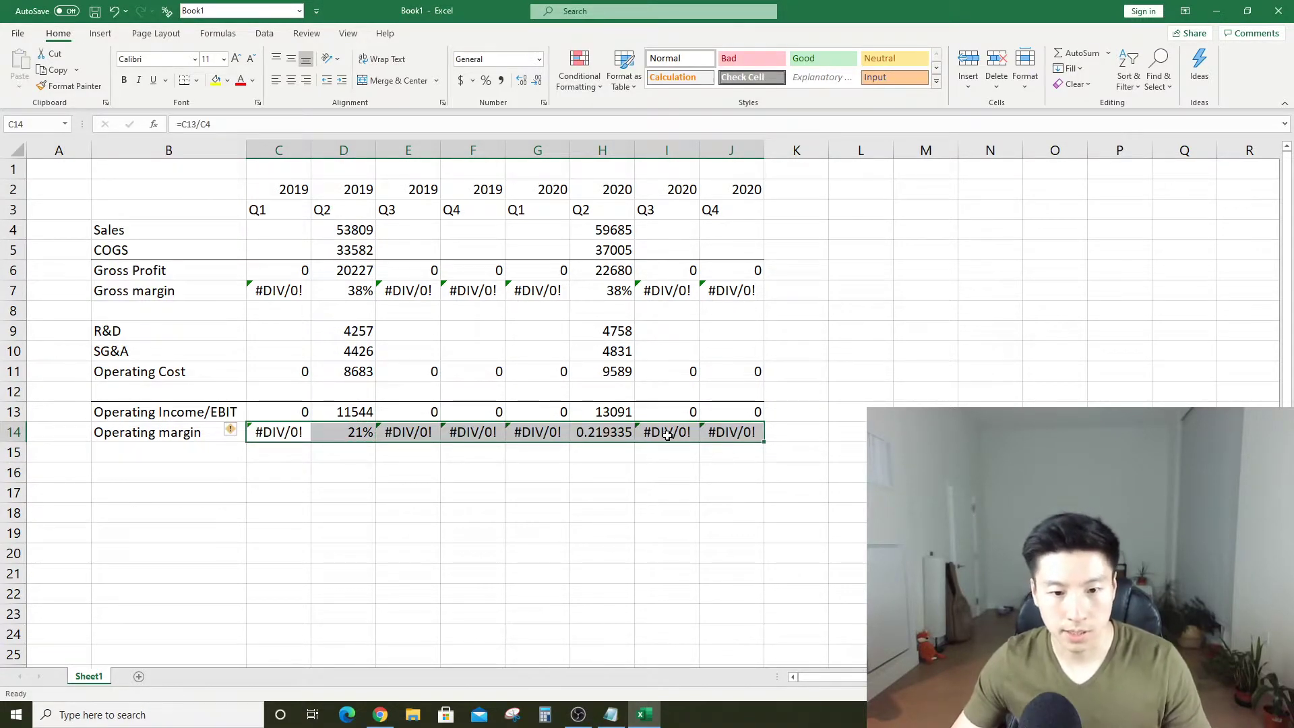
pyautogui.click(602, 432)
pyautogui.click(485, 80)
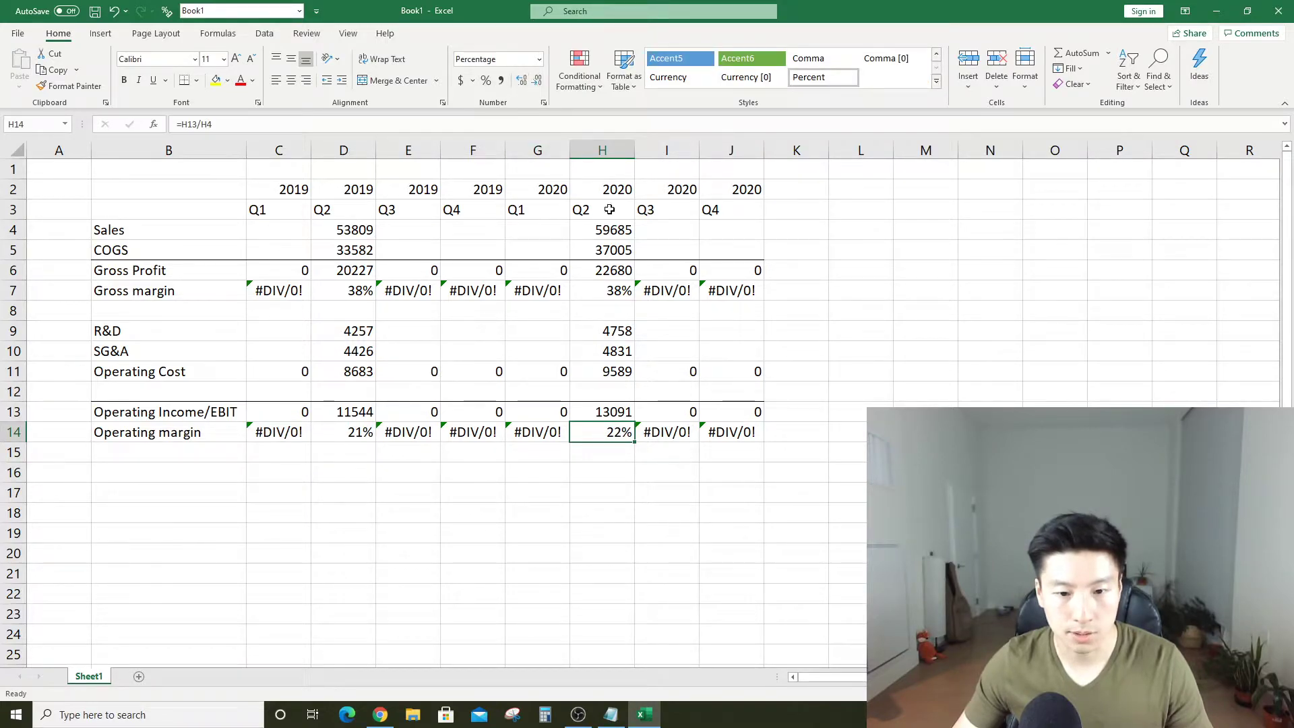
pyautogui.click(622, 473)
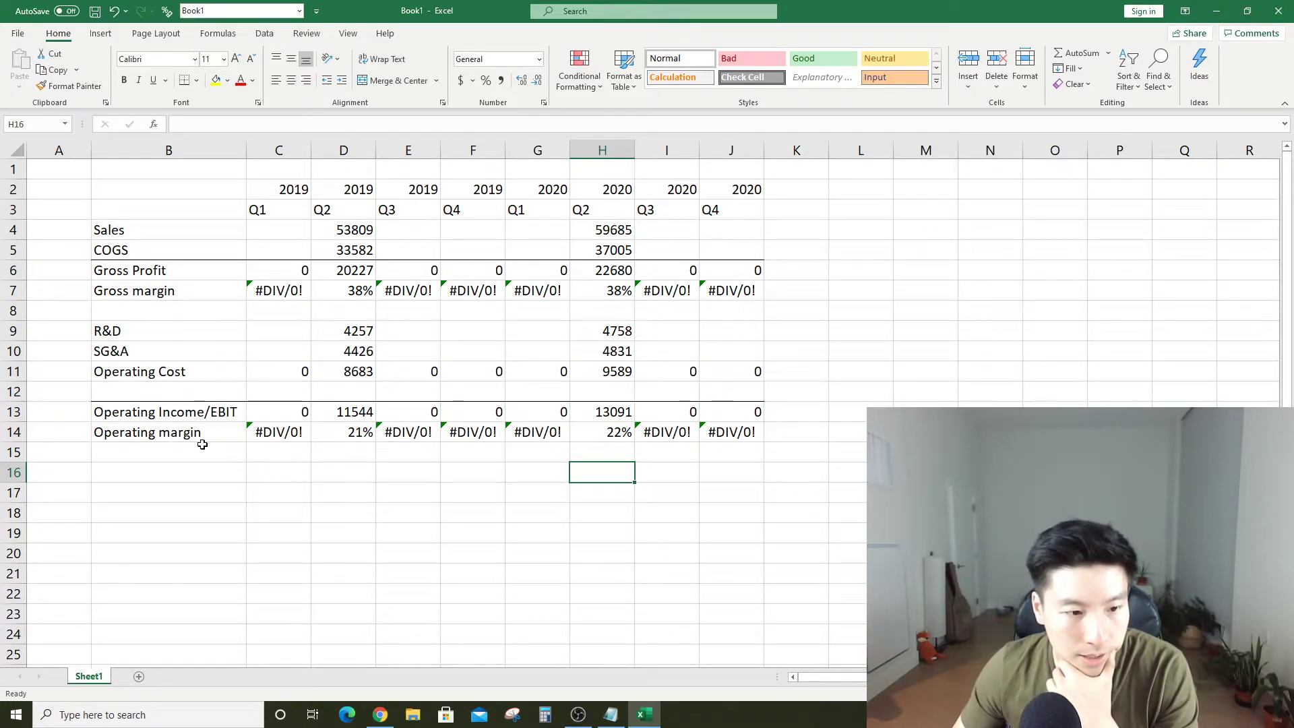
# Label row 16 'Tax'
pyautogui.click(197, 465)
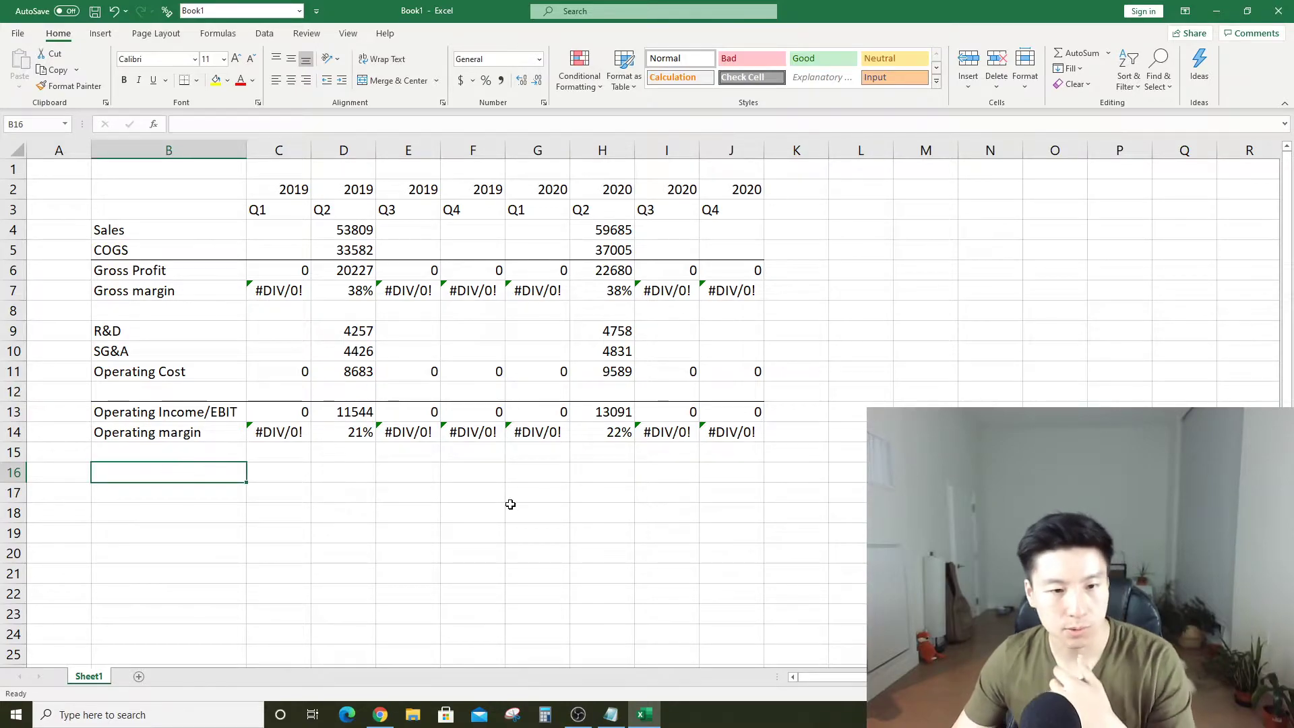
pyautogui.hotkey('alt', 'Tab')
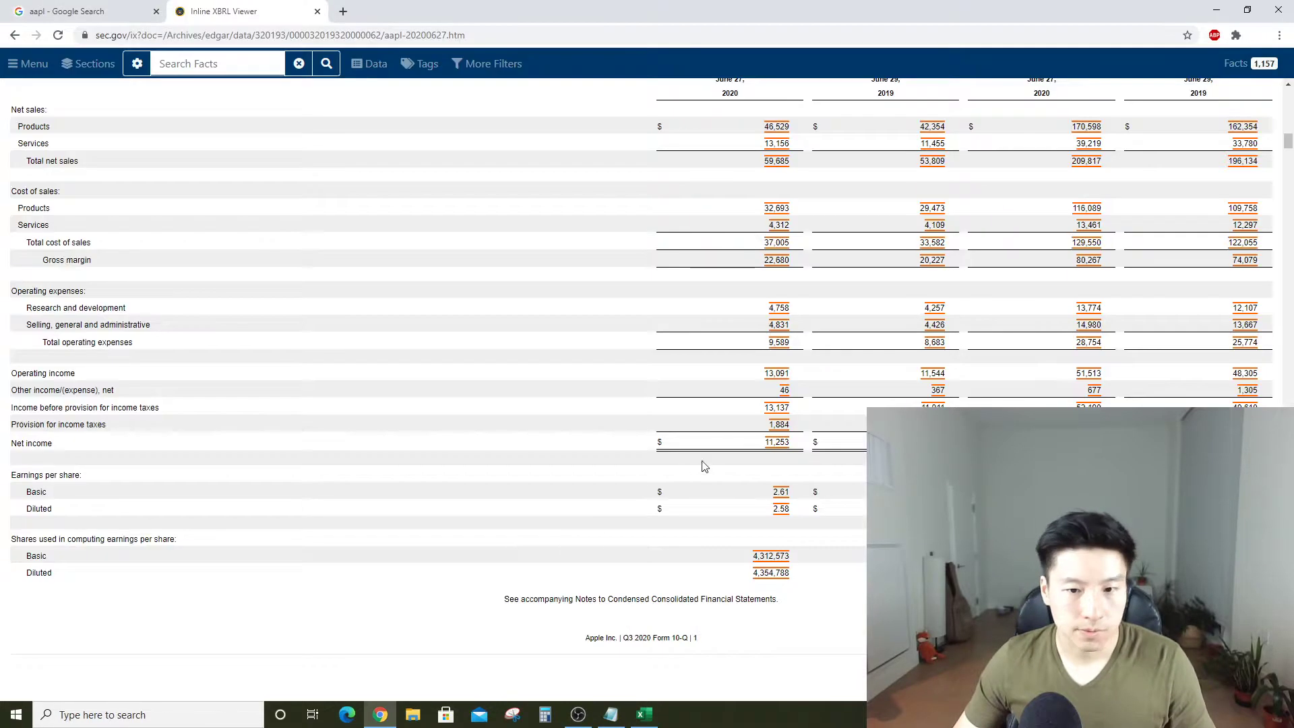
pyautogui.hotkey('alt', 'Tab')
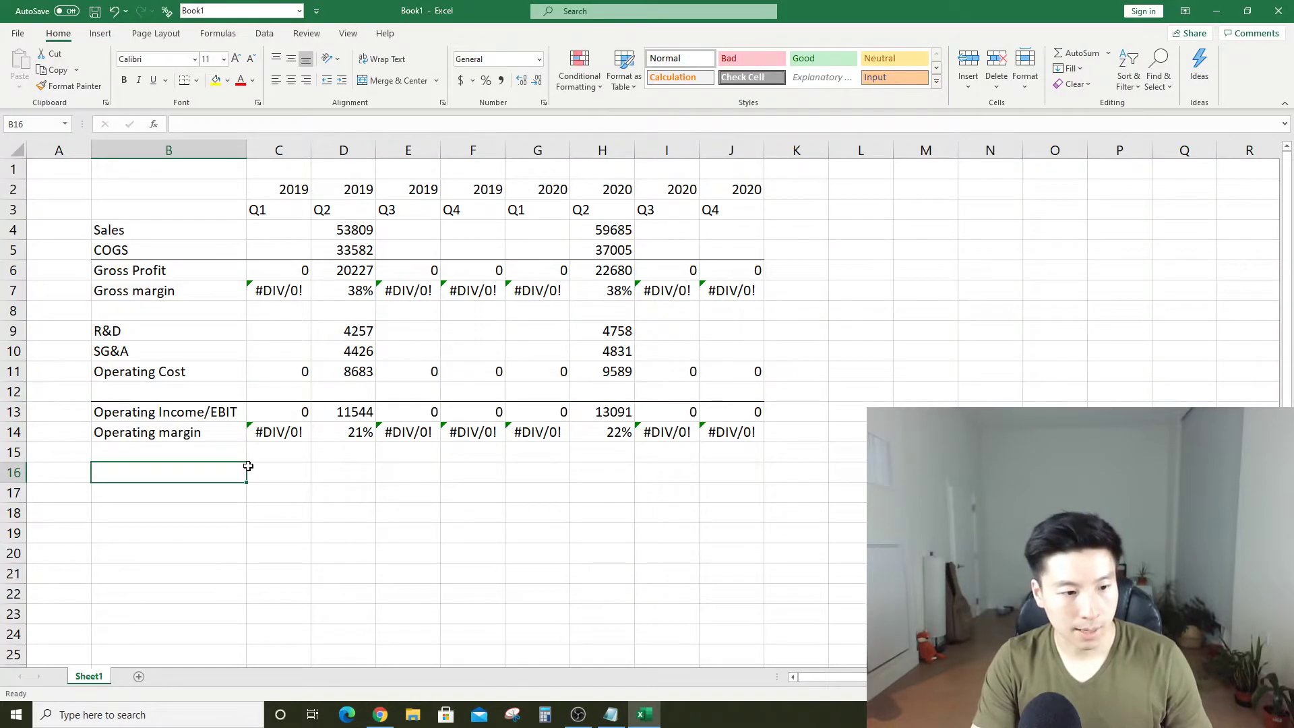
pyautogui.write('Tax')
pyautogui.press('Return')
pyautogui.press('Up')
# Enter 1884 from the SEC filing as the 2020 Q2 tax
pyautogui.hotkey('alt', 'Tab')
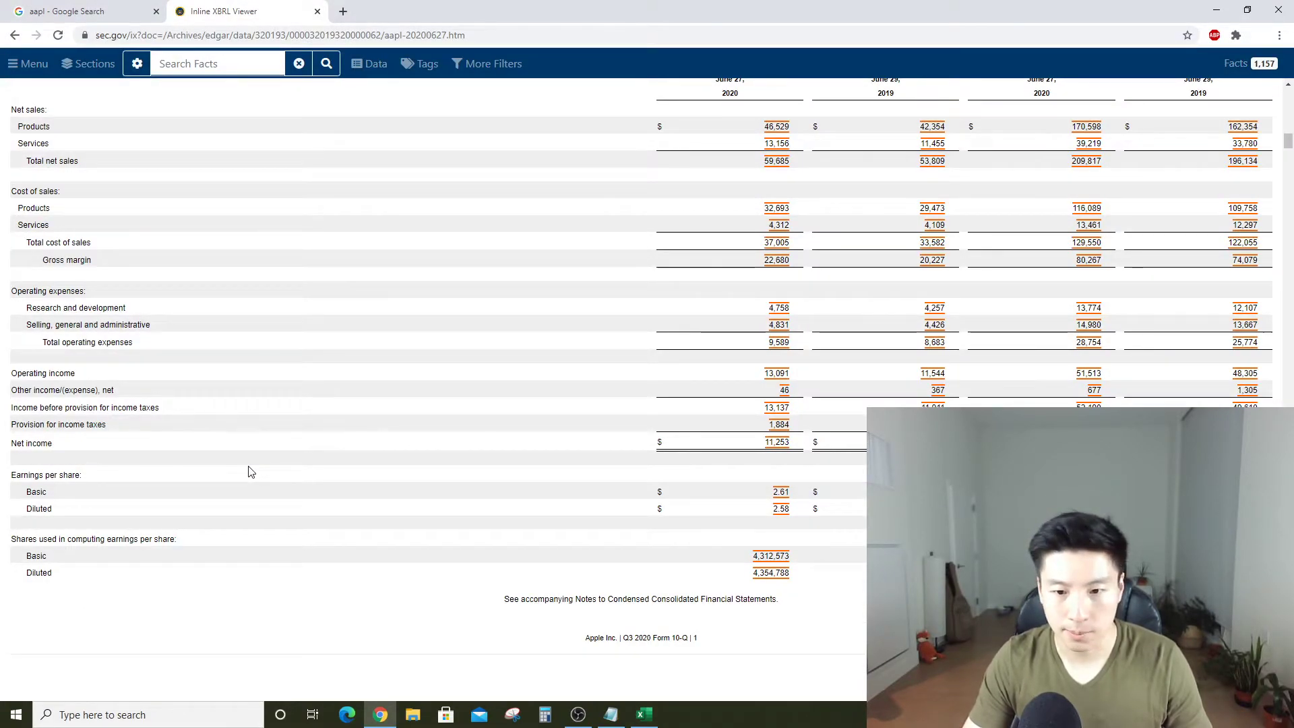
pyautogui.hotkey('alt', 'Tab')
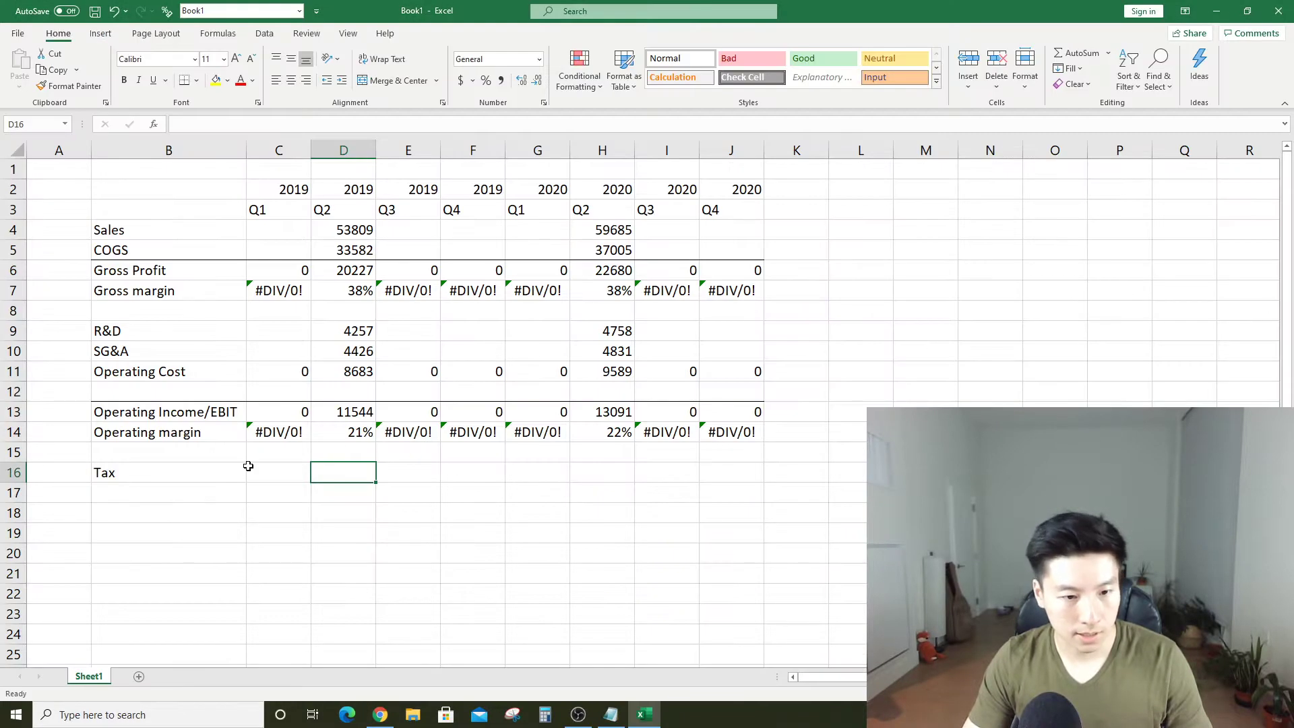
pyautogui.press('Right')
pyautogui.press('Right')
pyautogui.press('Right')
pyautogui.press('Right')
pyautogui.write('1884')
pyautogui.press('Return')
# Enter 1867 from the SEC filing as the 2019 Q2 tax
pyautogui.hotkey('alt', 'Tab')
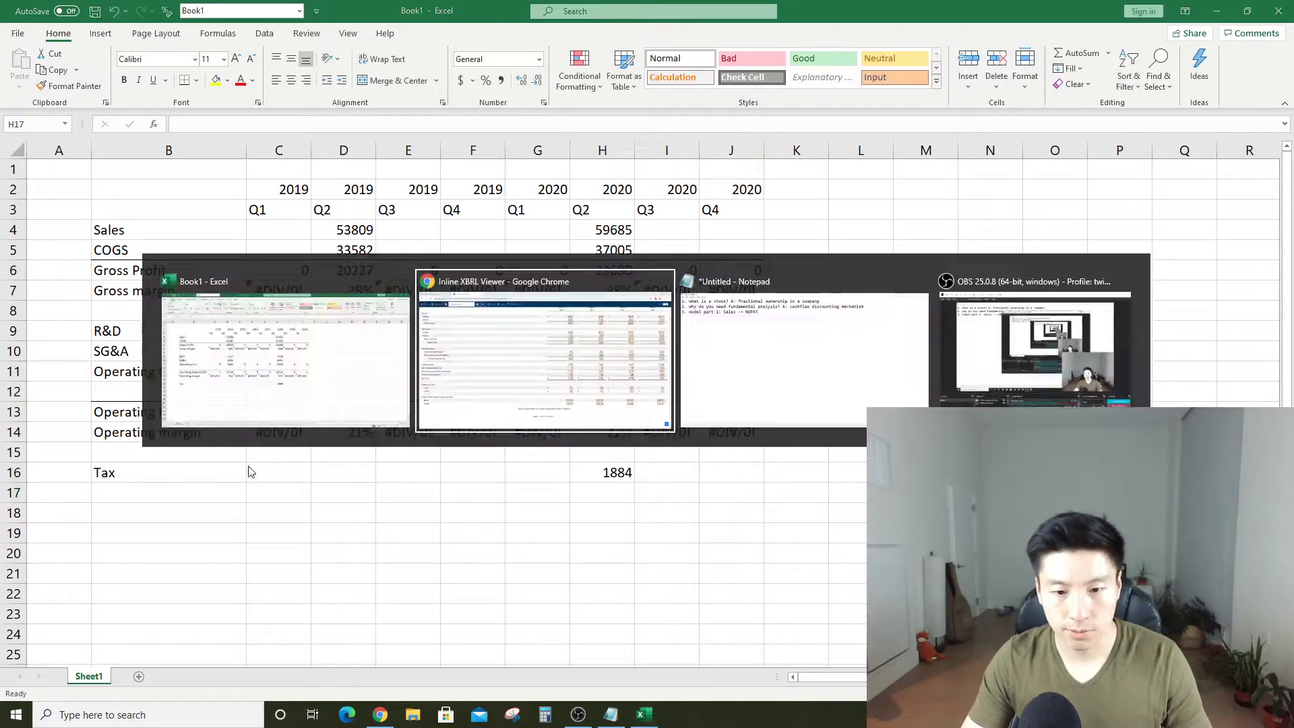
pyautogui.hotkey('alt', 'Tab')
pyautogui.press('Up')
pyautogui.press('Left')
pyautogui.press('Left')
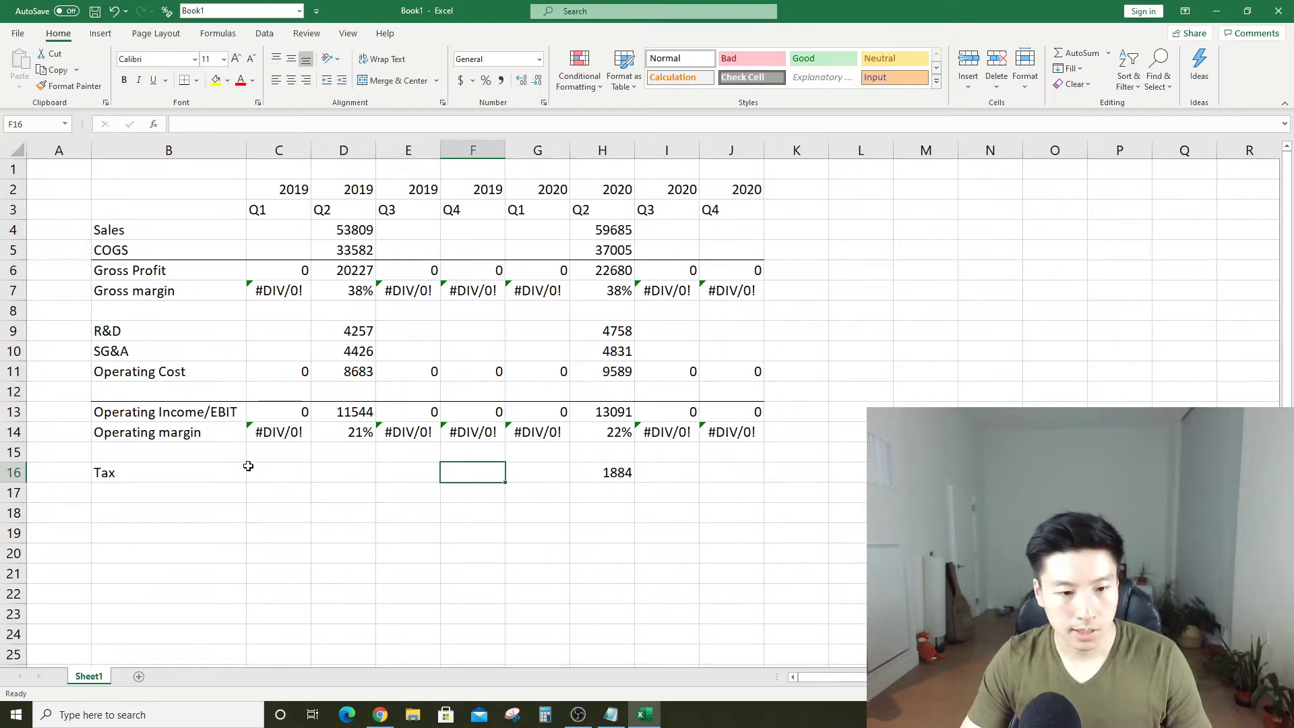
pyautogui.press('Left')
pyautogui.press('Left')
pyautogui.write('1867')
pyautogui.press('Return')
pyautogui.press('Up')
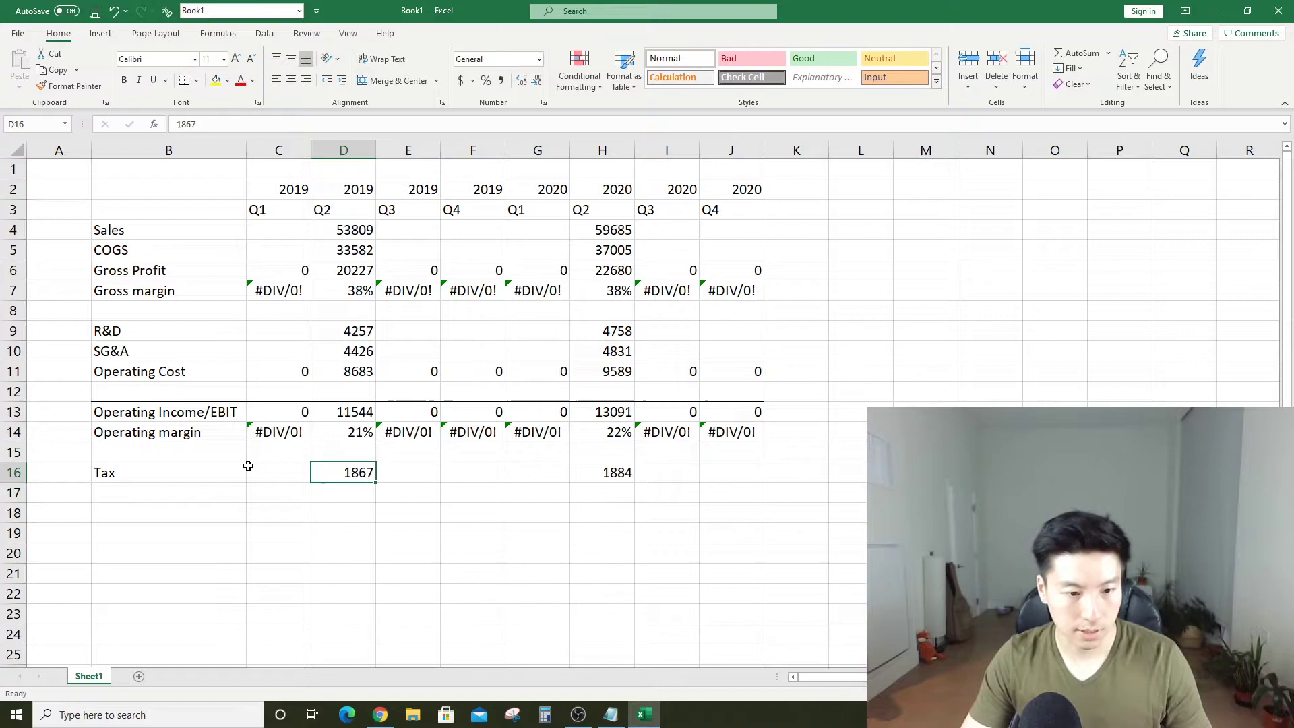
pyautogui.press('Left')
pyautogui.press('Left')
pyautogui.press('Down')
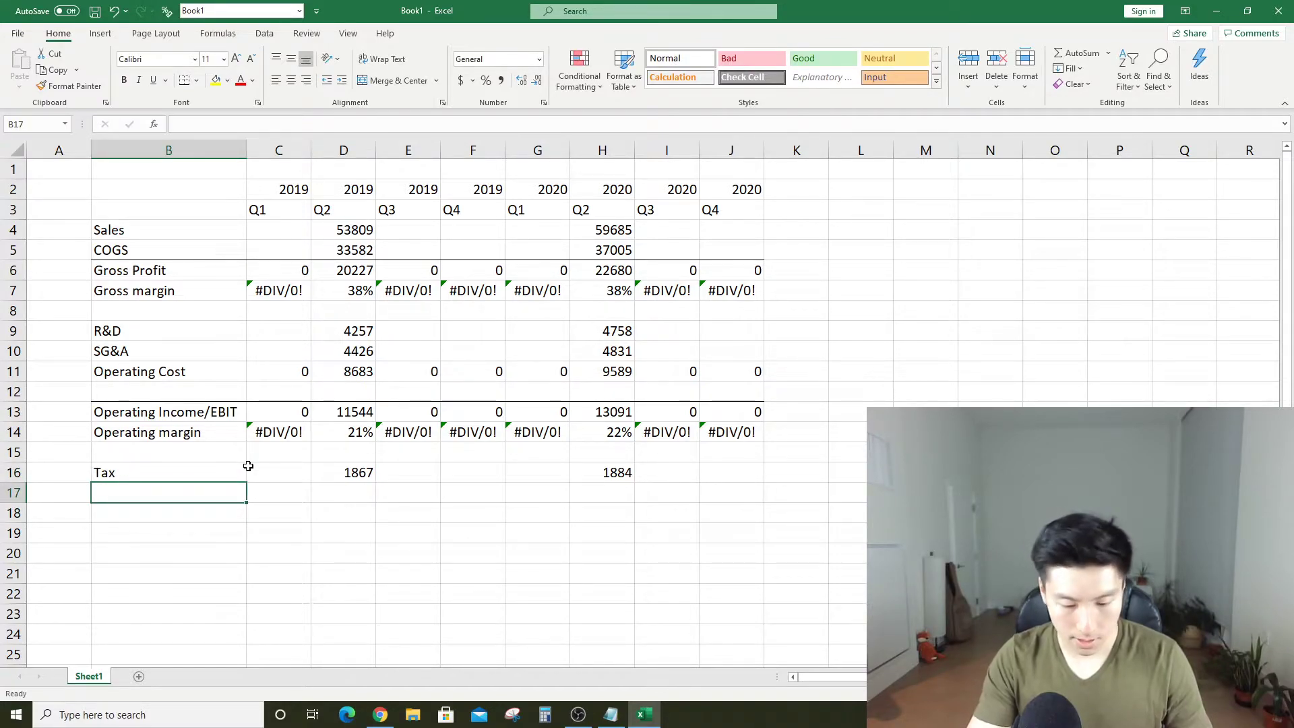
# Label row 17 'NOPAT' and enter =D13-D16 for 2019 Q2
pyautogui.press('BackSpace')
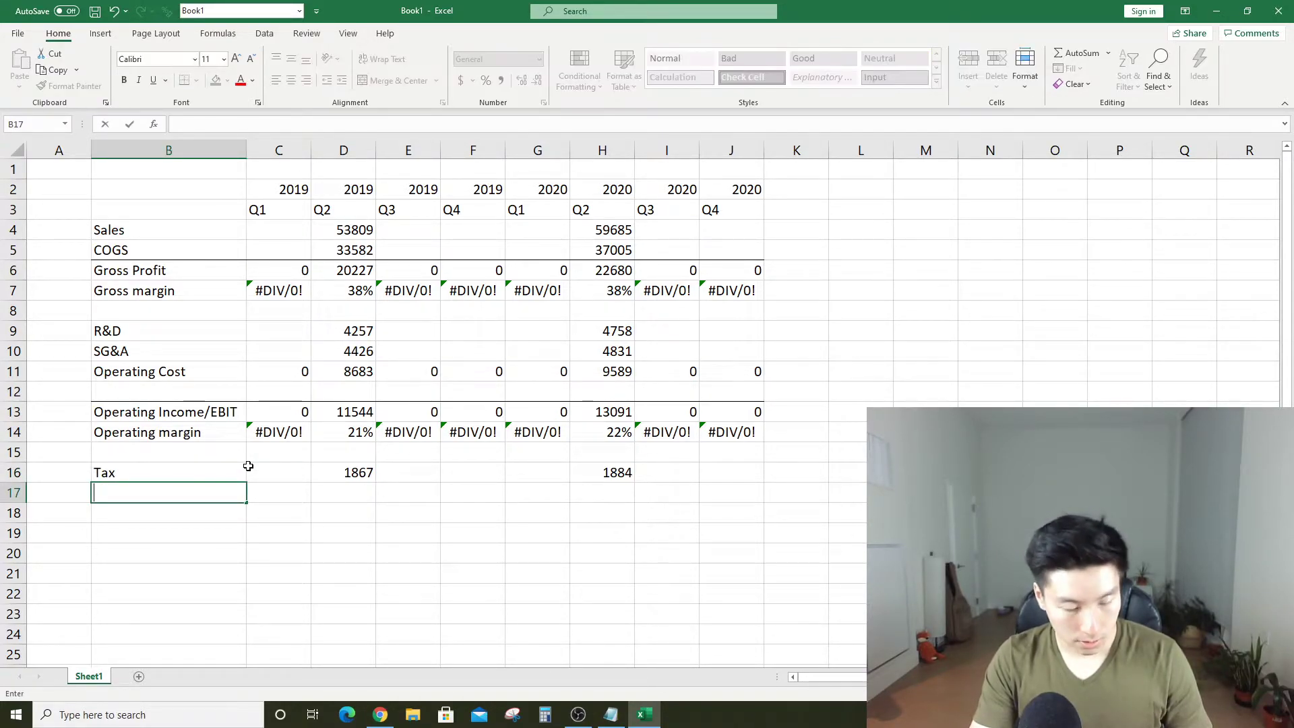
pyautogui.write('NOPAT')
pyautogui.press('Return')
pyautogui.press('Up')
pyautogui.press('Right')
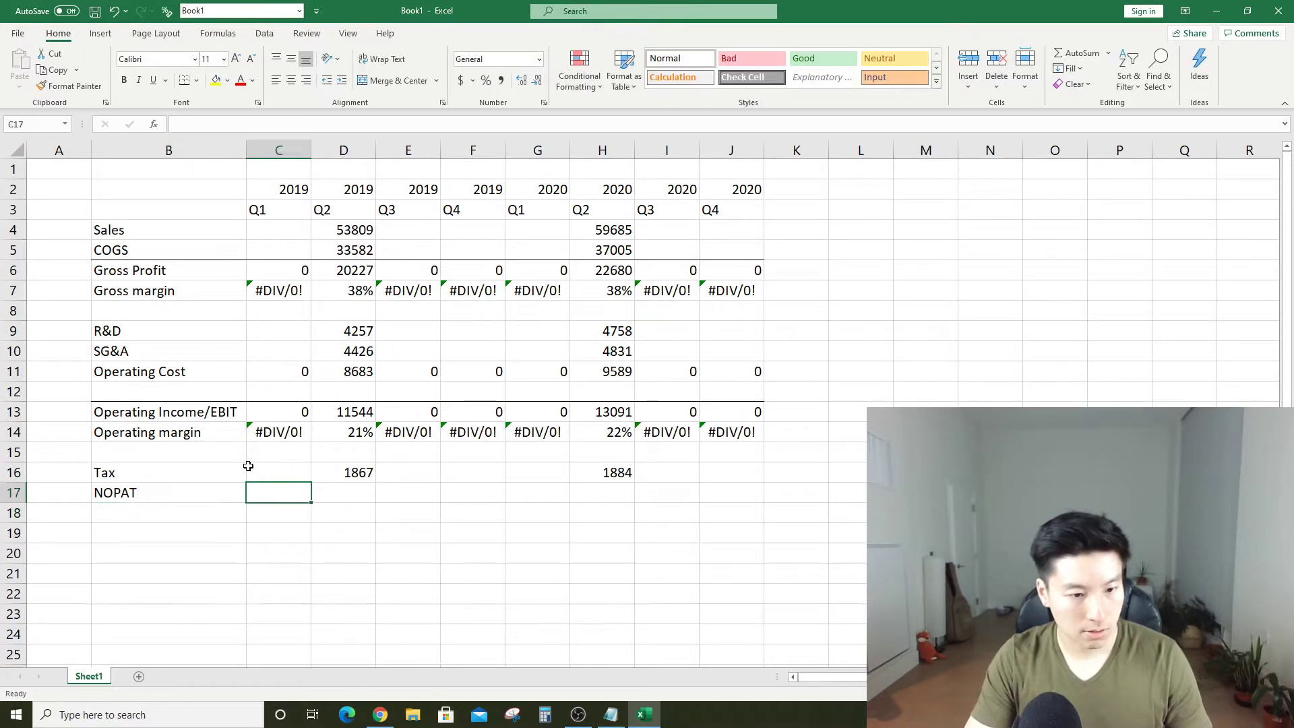
pyautogui.press('Right')
pyautogui.write('=')
pyautogui.press('Up')
pyautogui.press('Up')
pyautogui.press('Up')
pyautogui.press('Up')
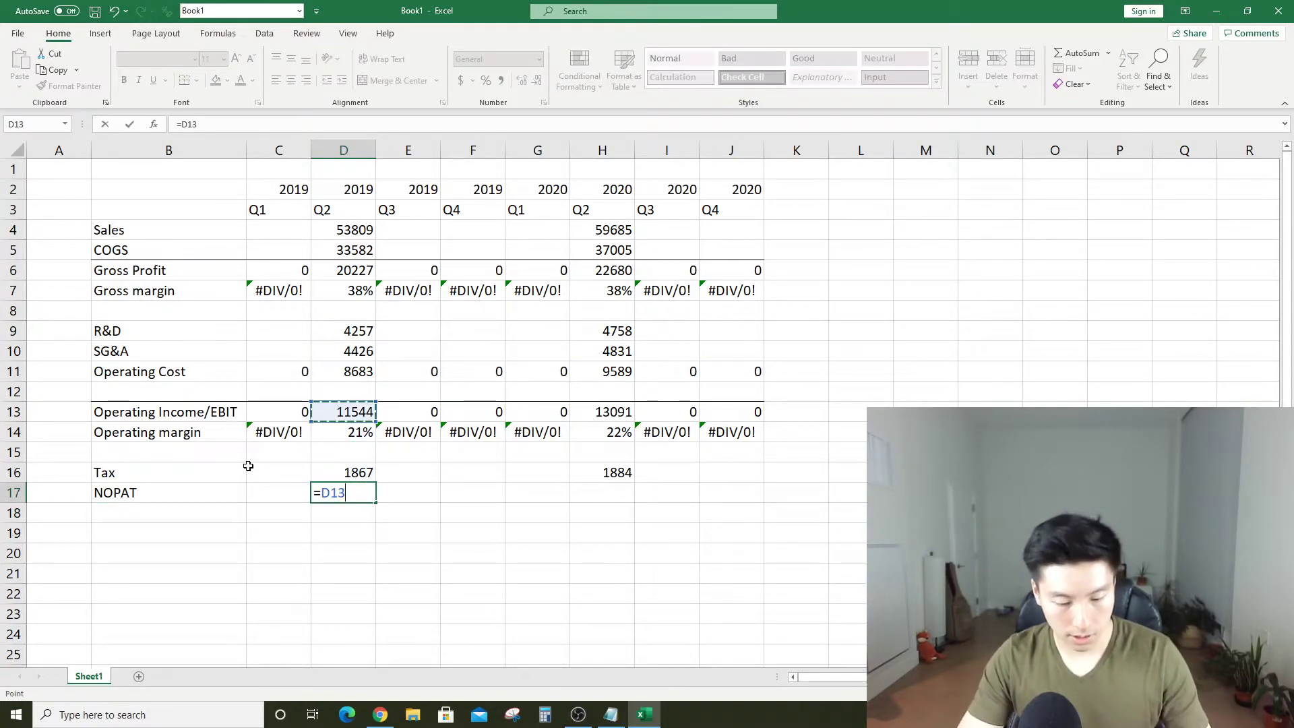
pyautogui.write('-')
pyautogui.press('Up')
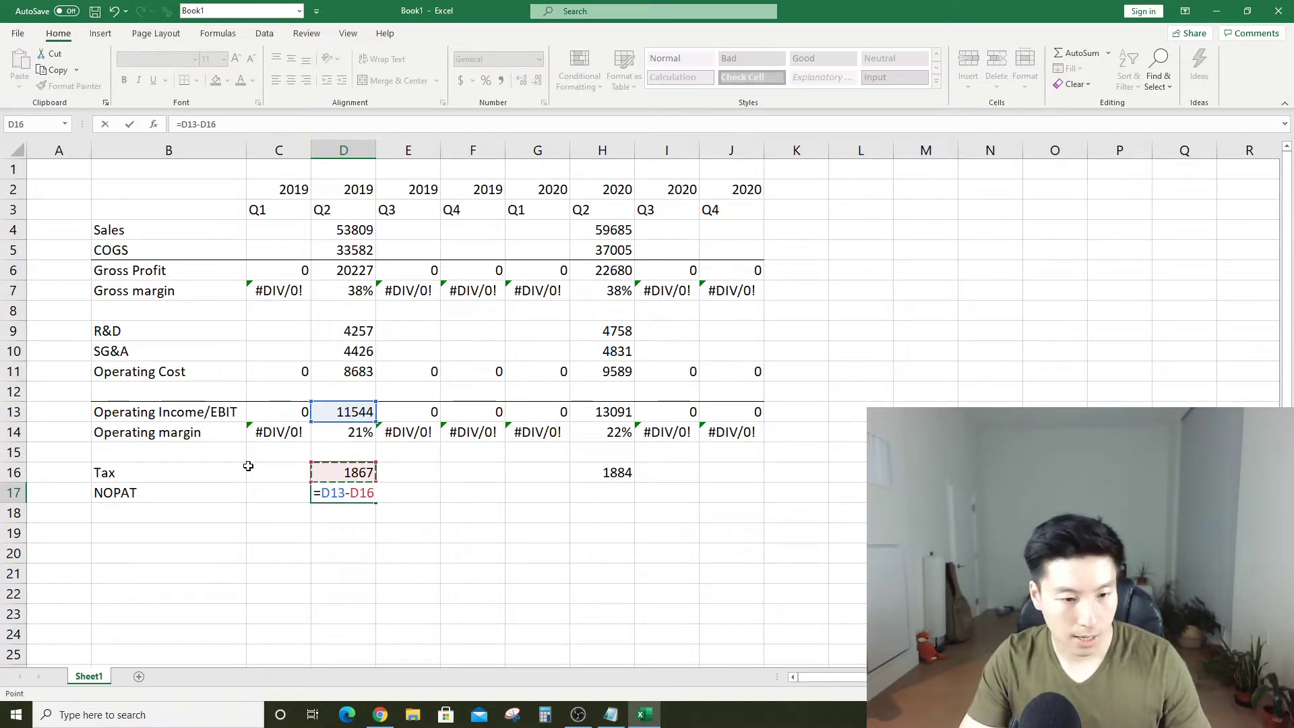
pyautogui.press('Return')
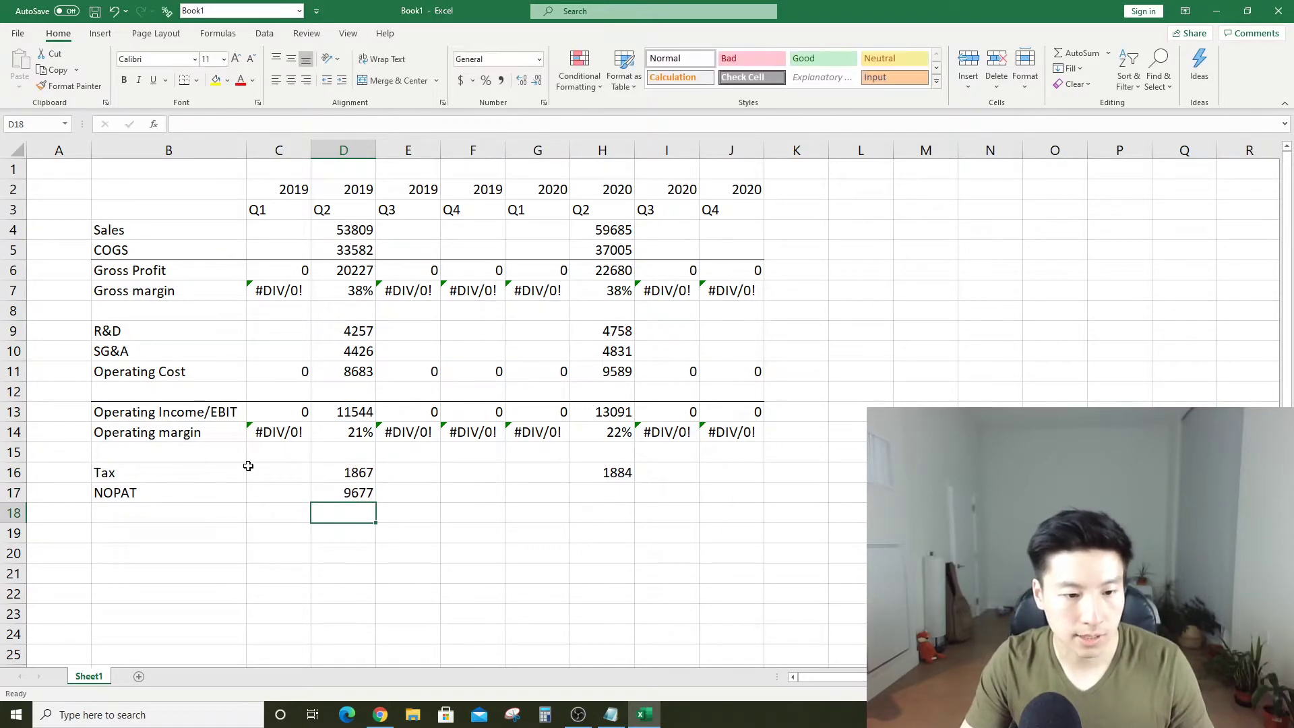
pyautogui.press('Up')
# Copy the NOPAT formula across all quarters, giving 9677 and 11207 for the Q2s
pyautogui.hotkey('ctrl', 'c')
pyautogui.press('Left')
pyautogui.hotkey('shift', 'Right')
pyautogui.hotkey('shift', 'Right')
pyautogui.hotkey('shift', 'Right')
pyautogui.hotkey('shift', 'Right')
pyautogui.hotkey('shift', 'Right')
pyautogui.hotkey('shift', 'Right')
pyautogui.hotkey('shift', 'Right')
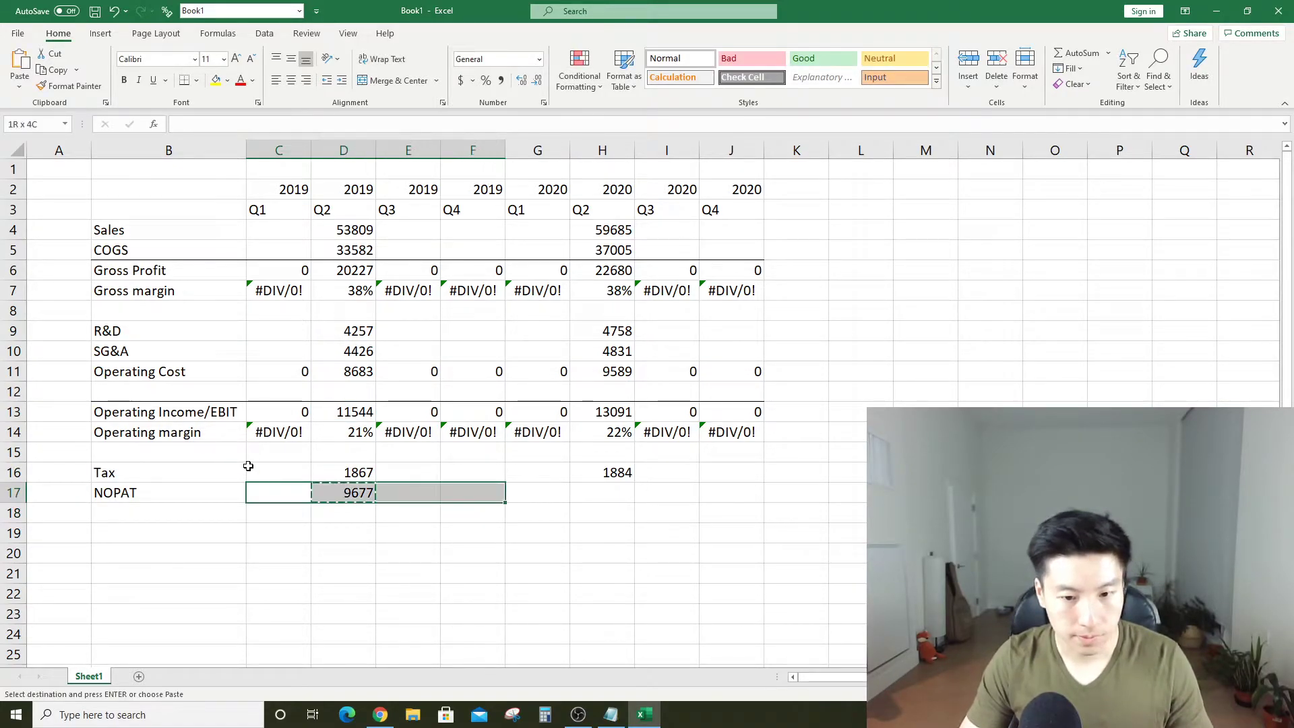
pyautogui.hotkey('ctrl', 'v')
pyautogui.press('Escape')
pyautogui.moveTo(162, 472); pyautogui.dragTo(700, 483)
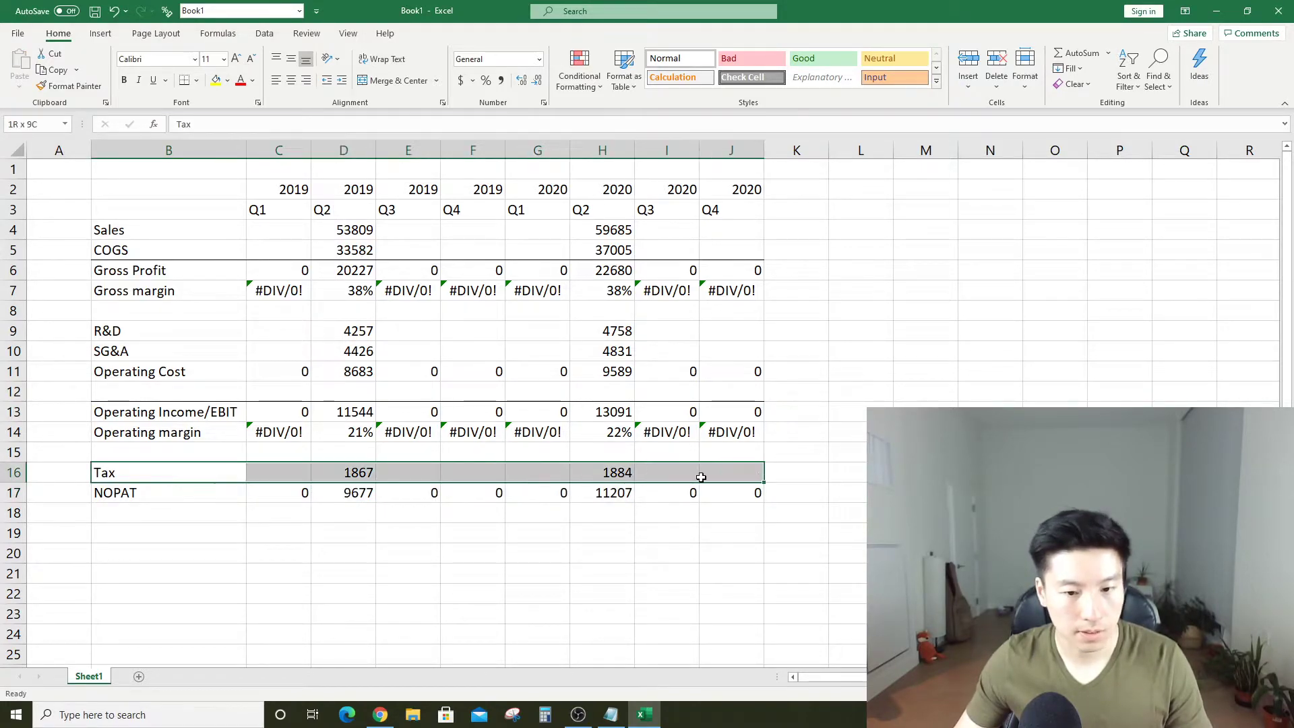
pyautogui.click(404, 532)
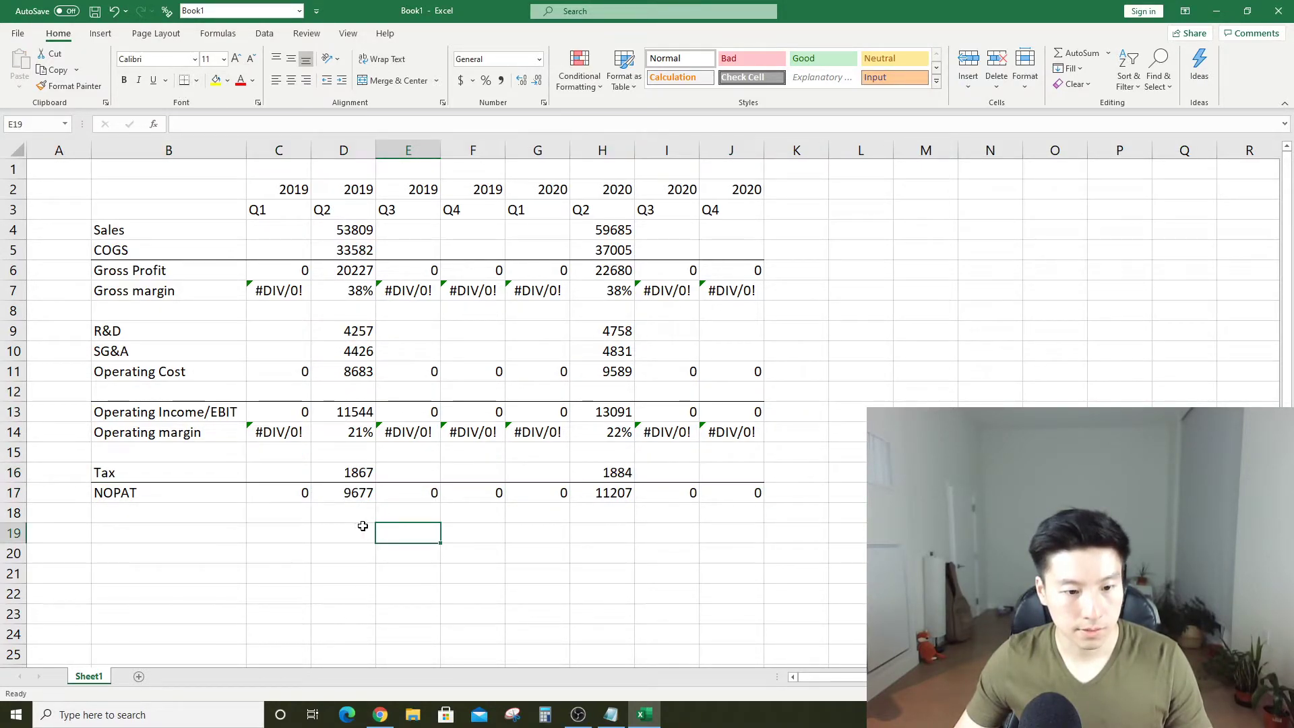
pyautogui.click(286, 494)
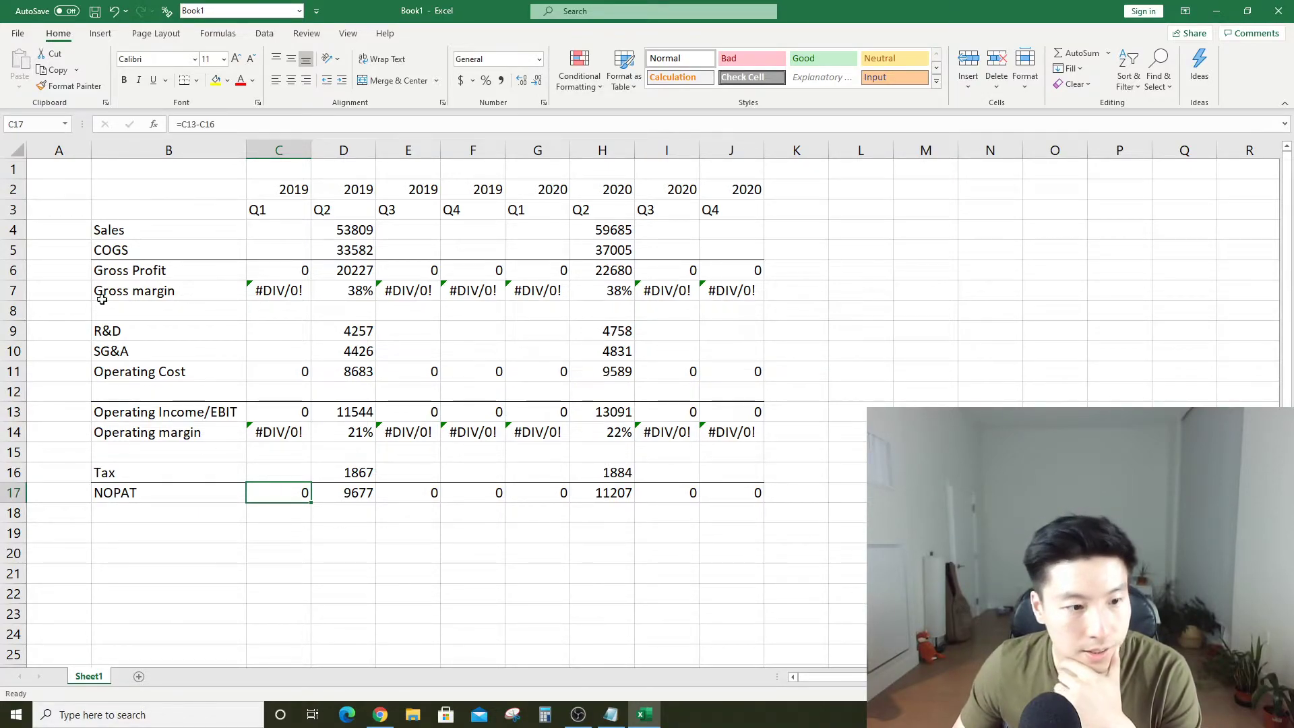
pyautogui.click(682, 234)
pyautogui.click(681, 245)
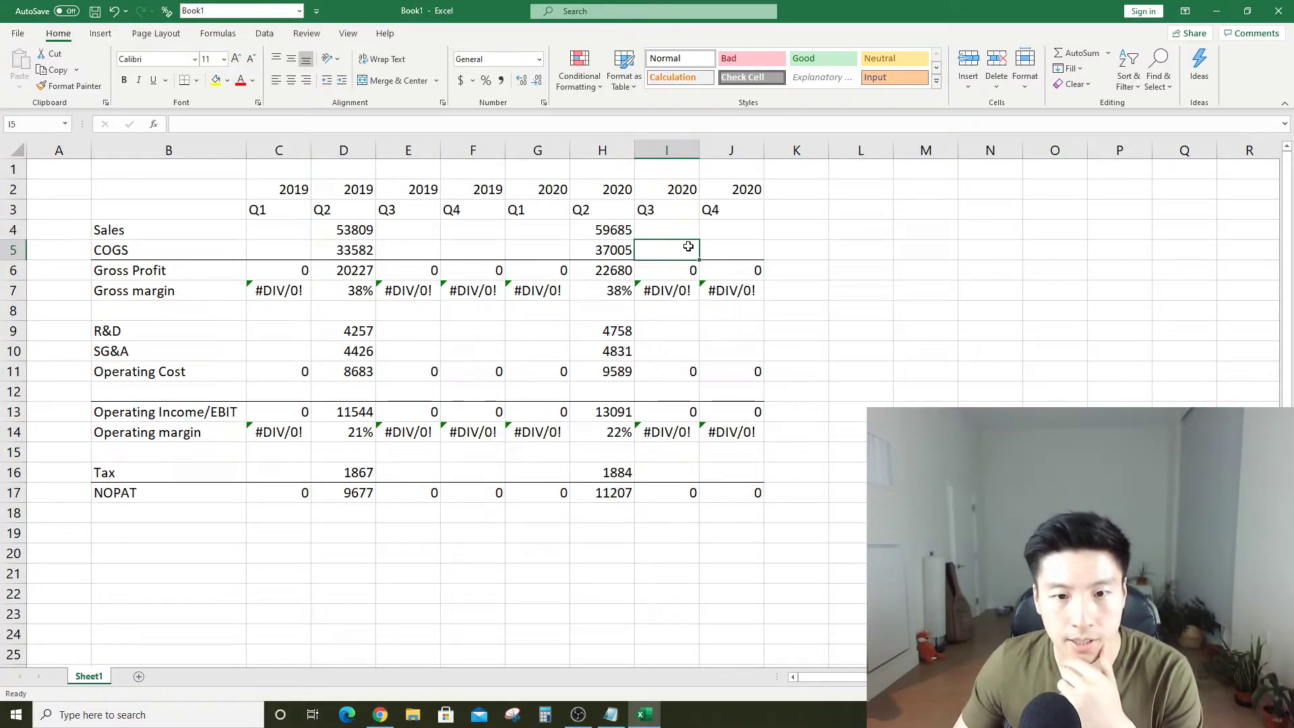
pyautogui.click(541, 238)
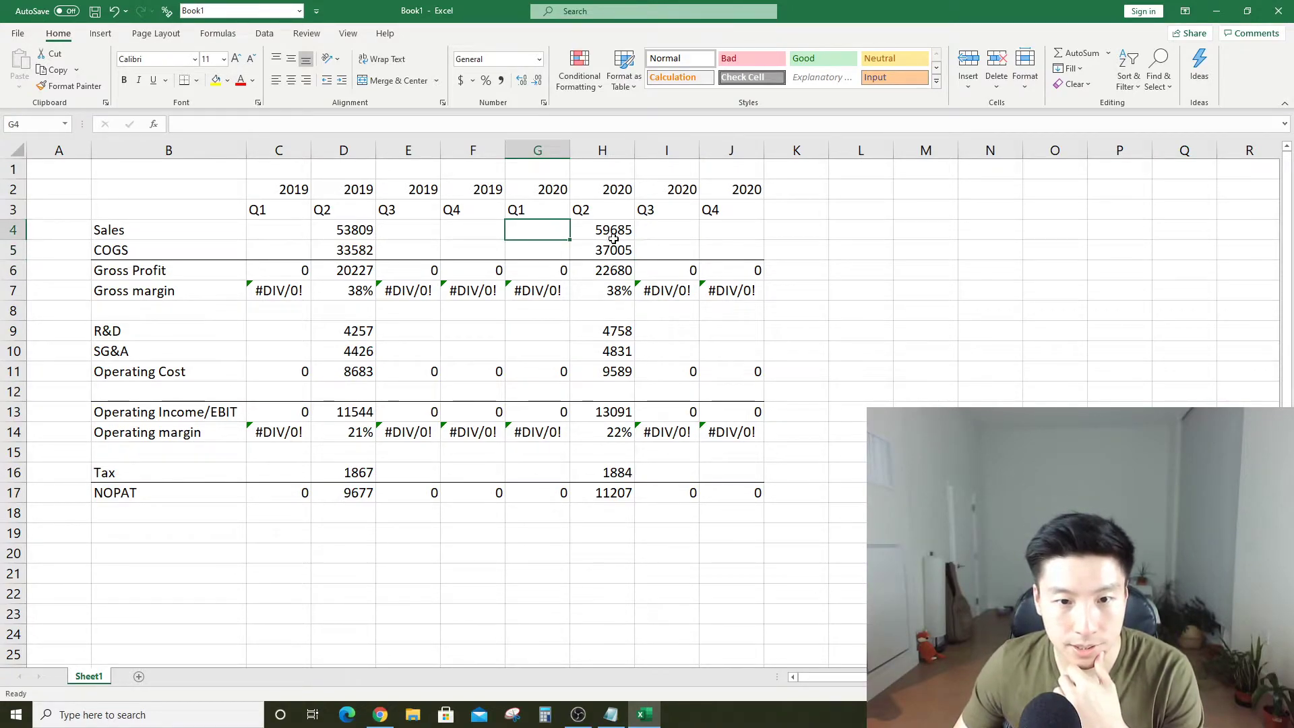
pyautogui.click(659, 231)
pyautogui.moveTo(665, 252); pyautogui.dragTo(669, 233)
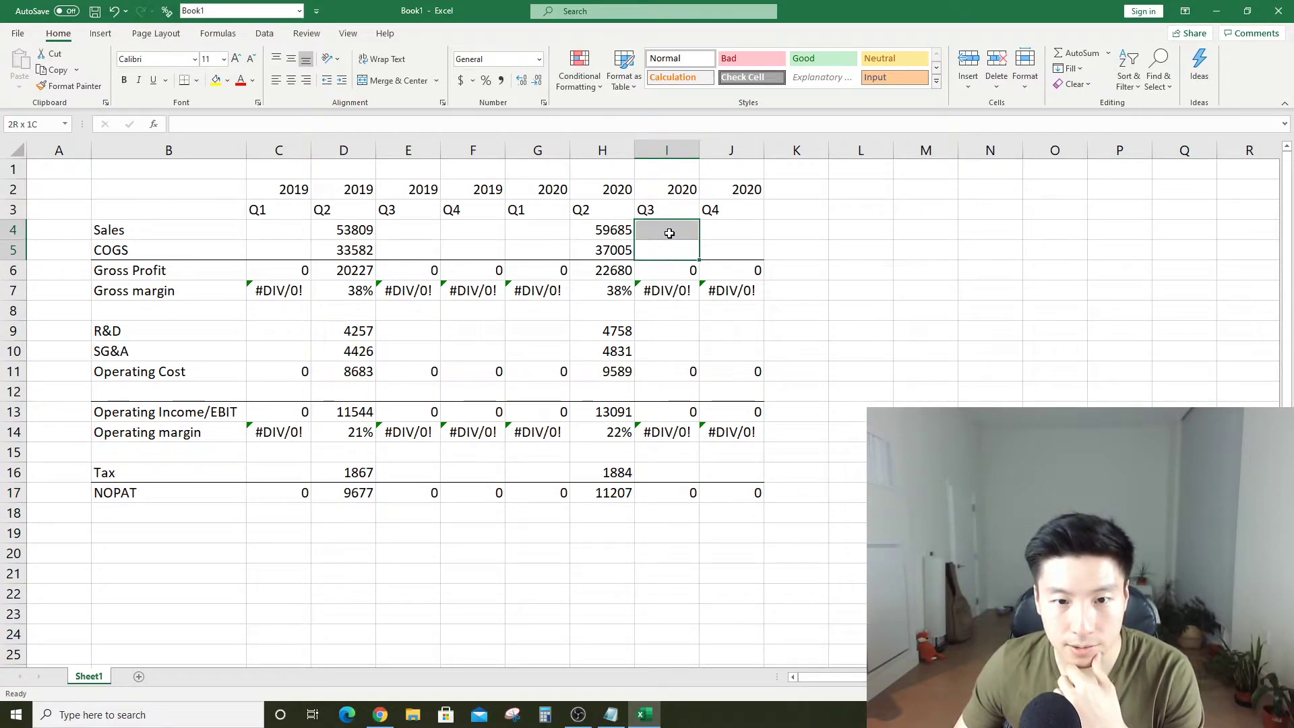
pyautogui.click(682, 325)
pyautogui.click(667, 351)
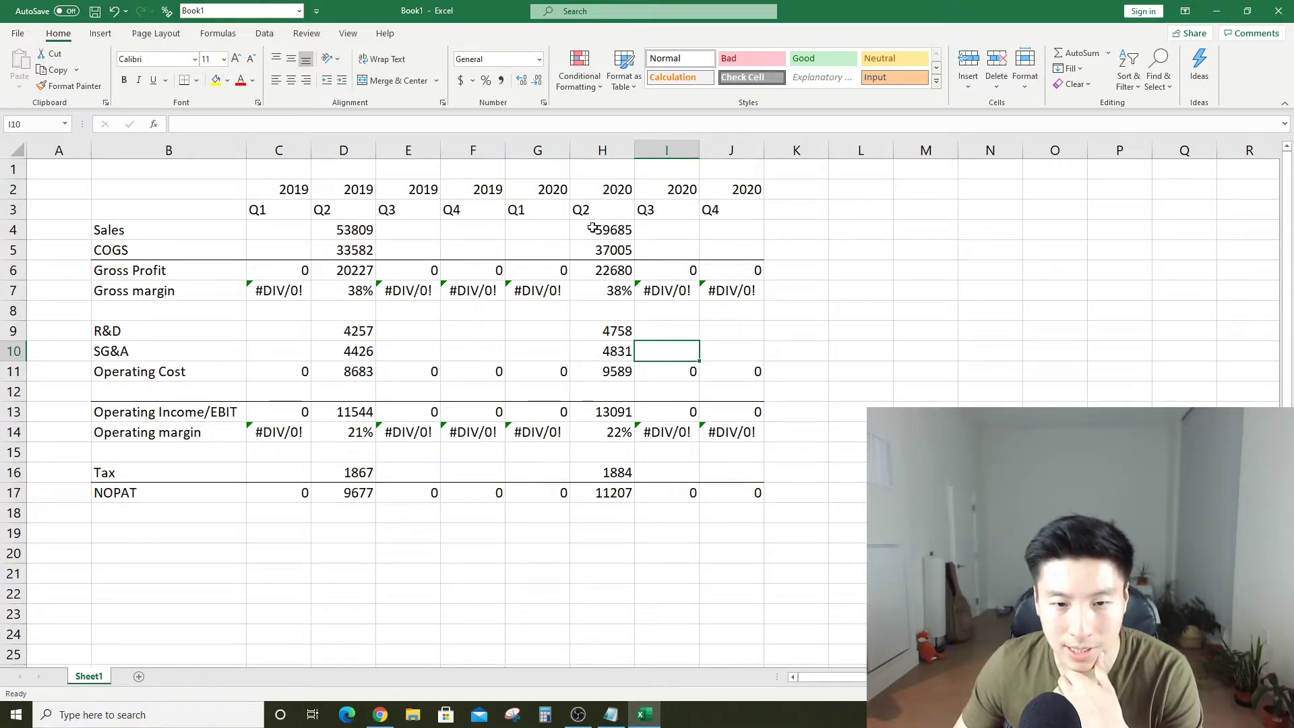
pyautogui.moveTo(525, 234); pyautogui.dragTo(748, 237)
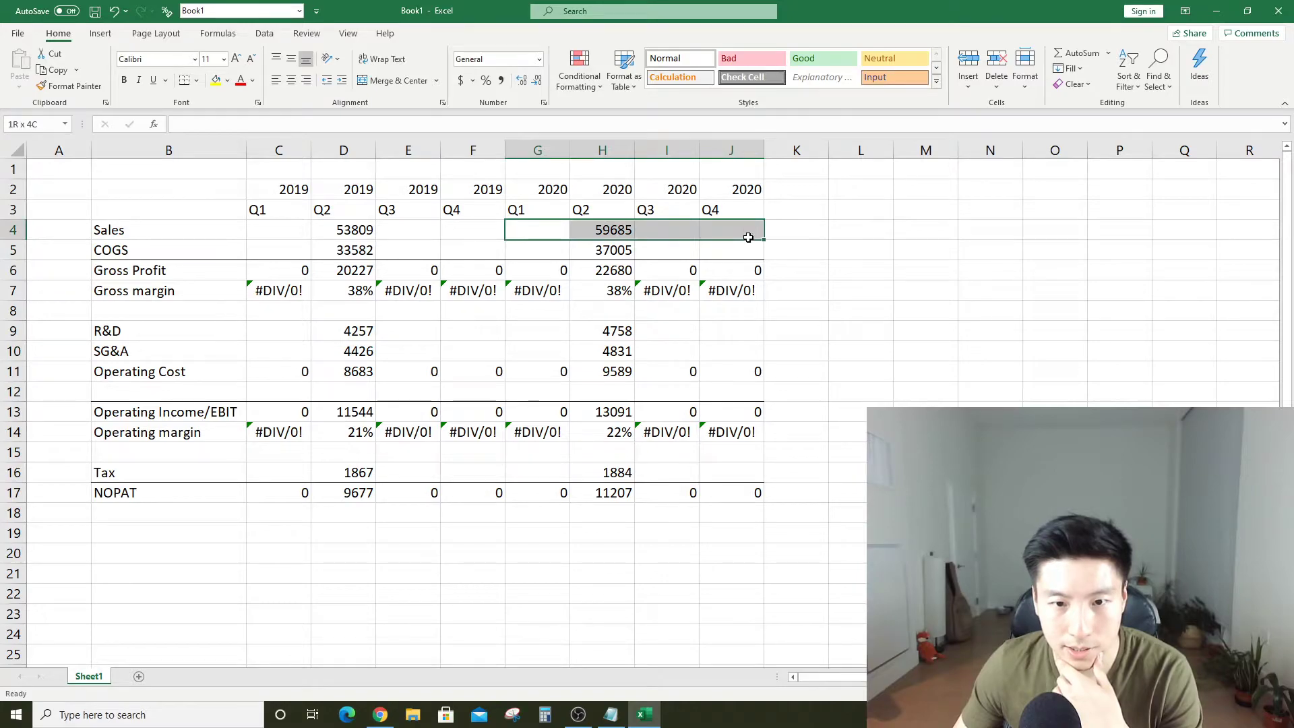
pyautogui.click(553, 232)
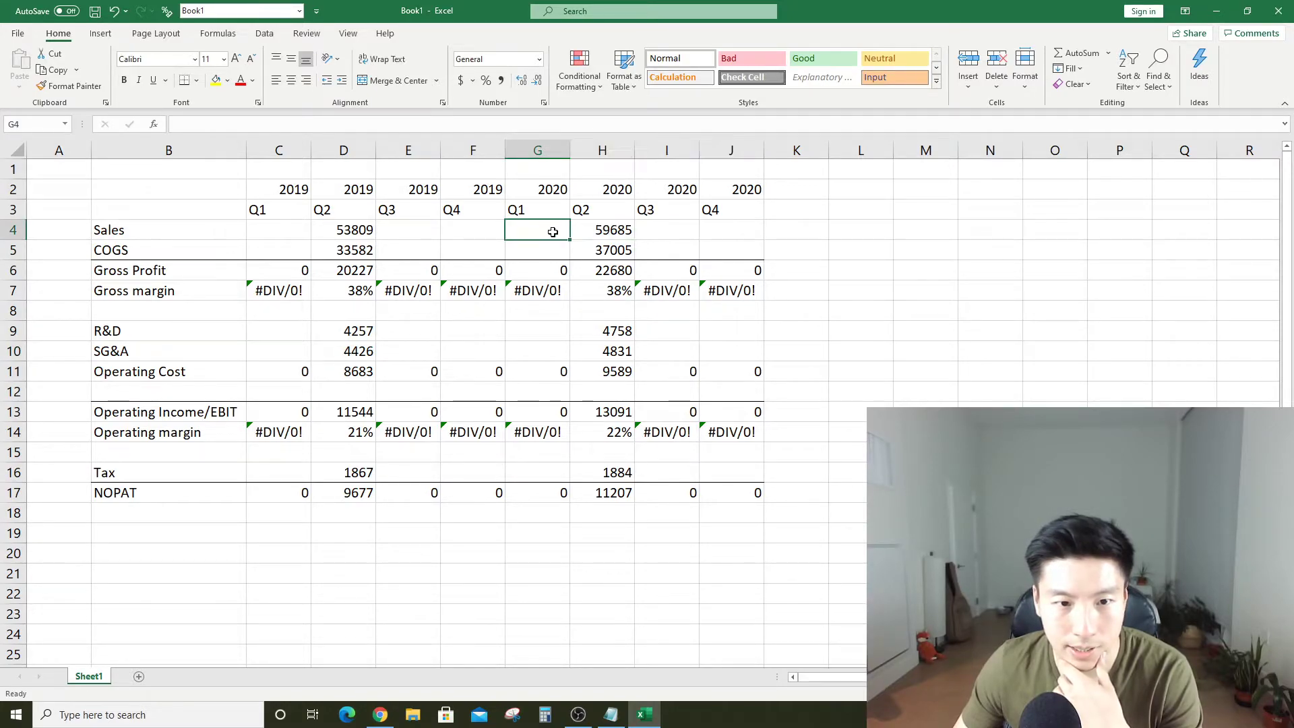
pyautogui.click(399, 234)
pyautogui.moveTo(399, 234); pyautogui.dragTo(583, 238)
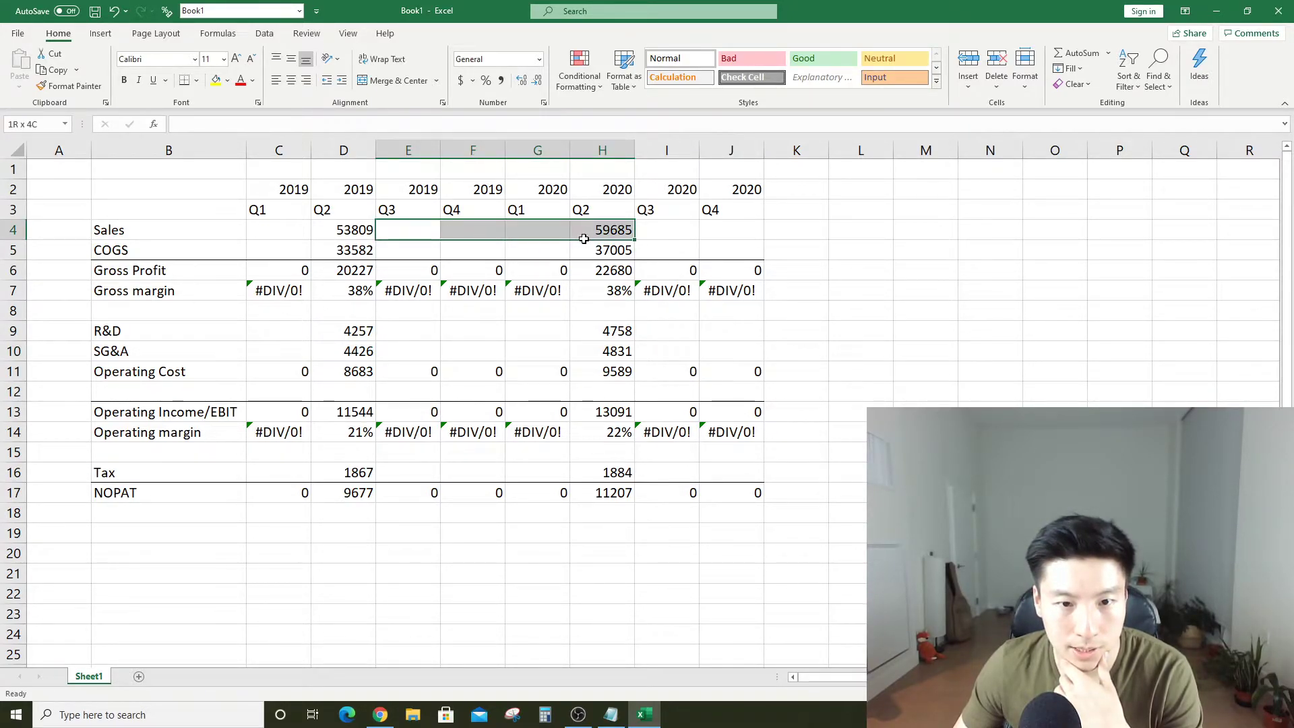
pyautogui.click(585, 237)
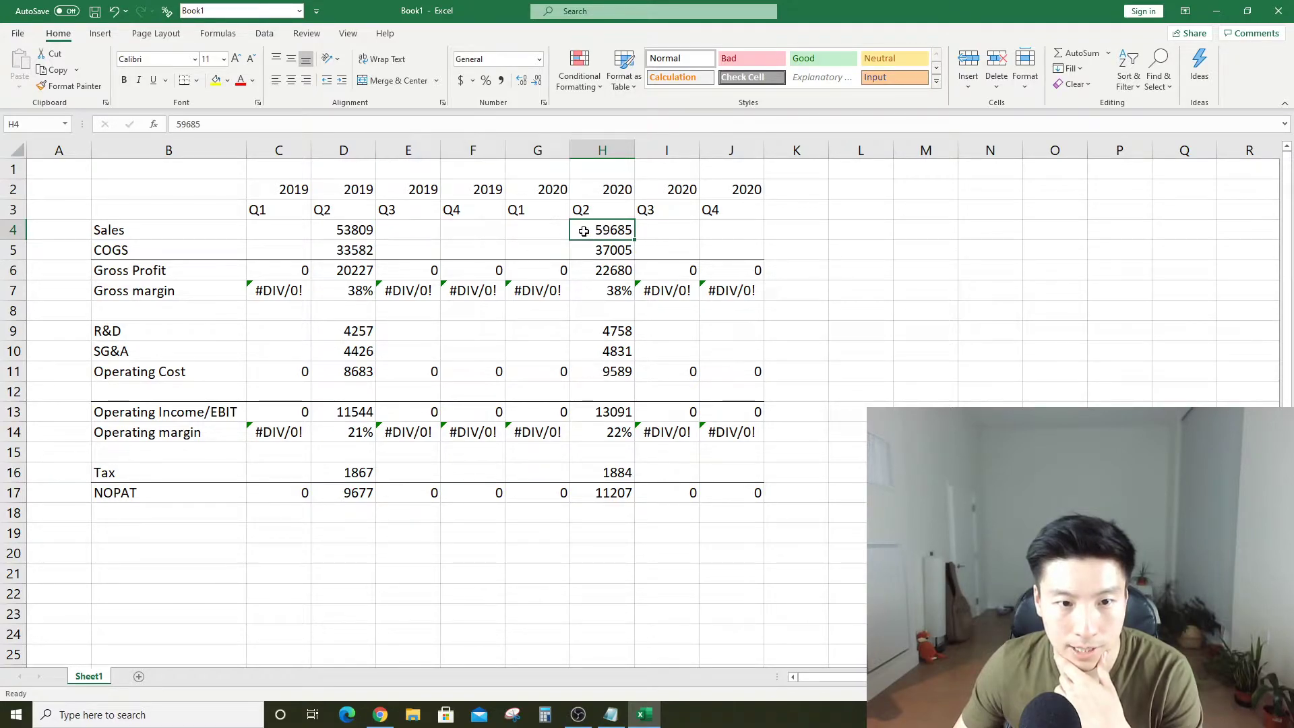
pyautogui.moveTo(392, 230); pyautogui.dragTo(597, 493)
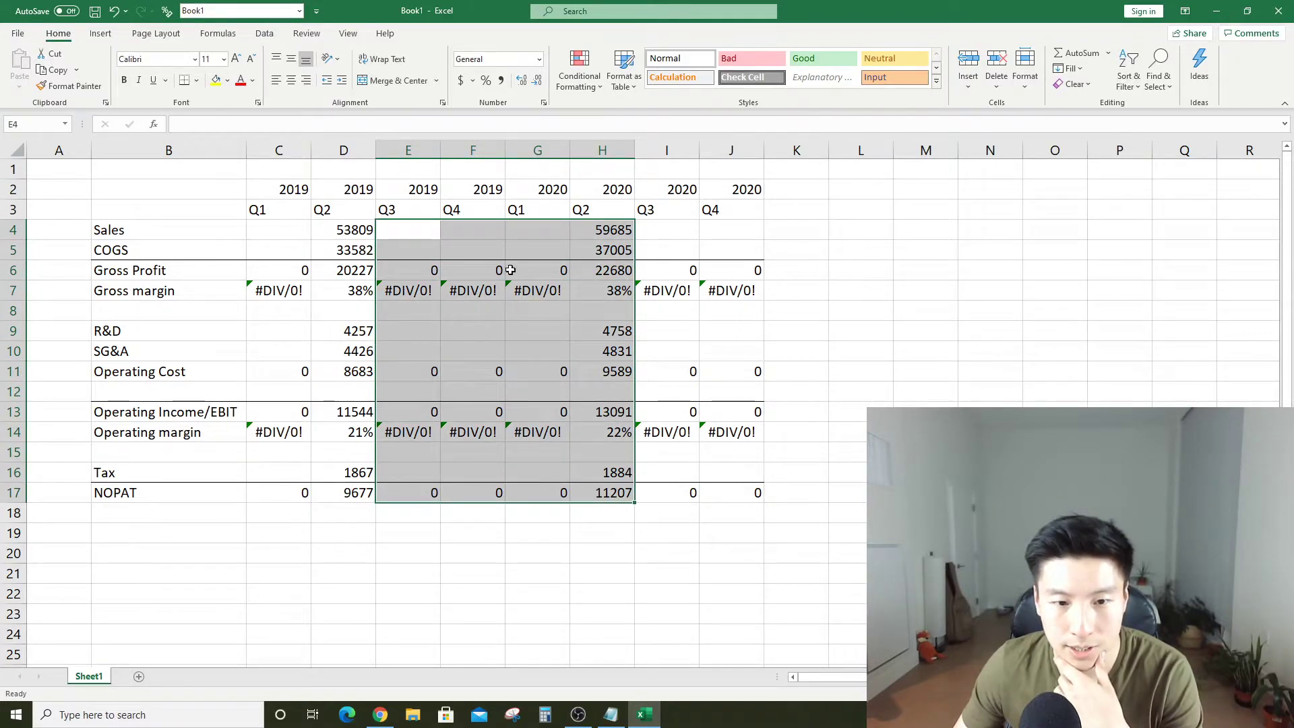
pyautogui.click(538, 250)
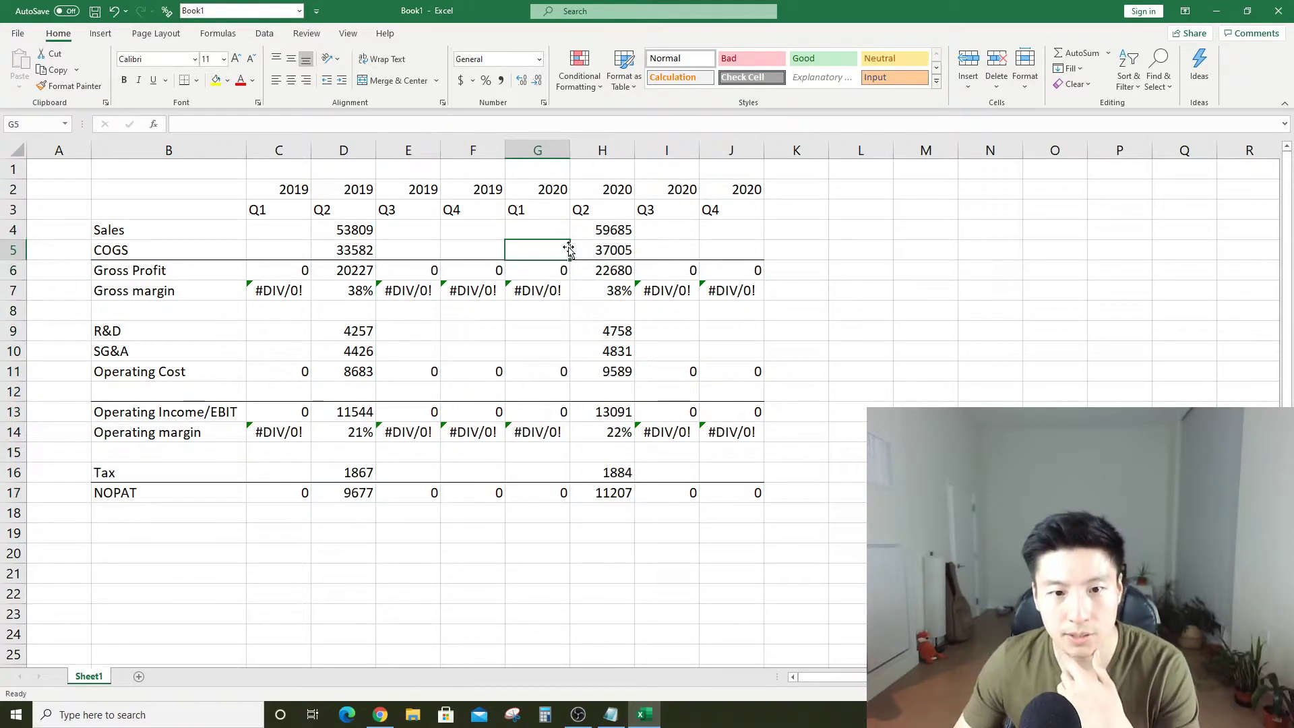
# Go back in the browser to Apple's EDGAR filings list
pyautogui.click(380, 713)
pyautogui.scroll(20, 653, 314)
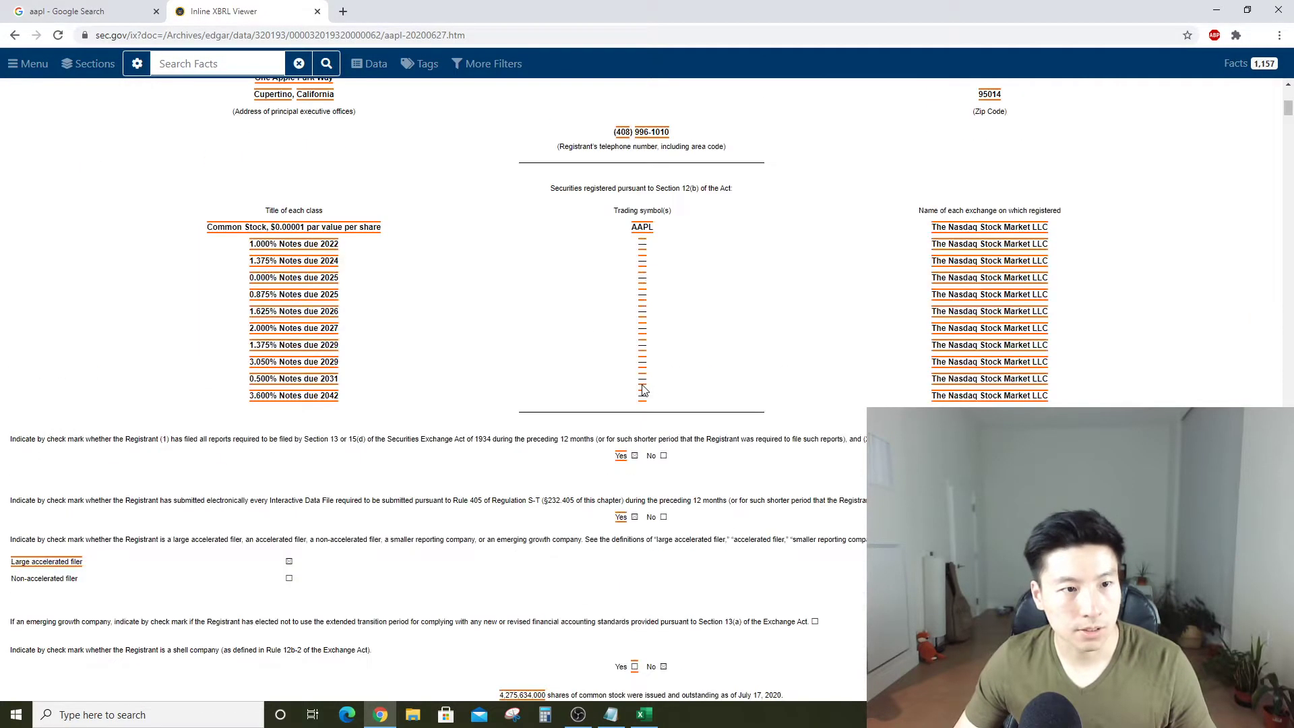
pyautogui.click(19, 38)
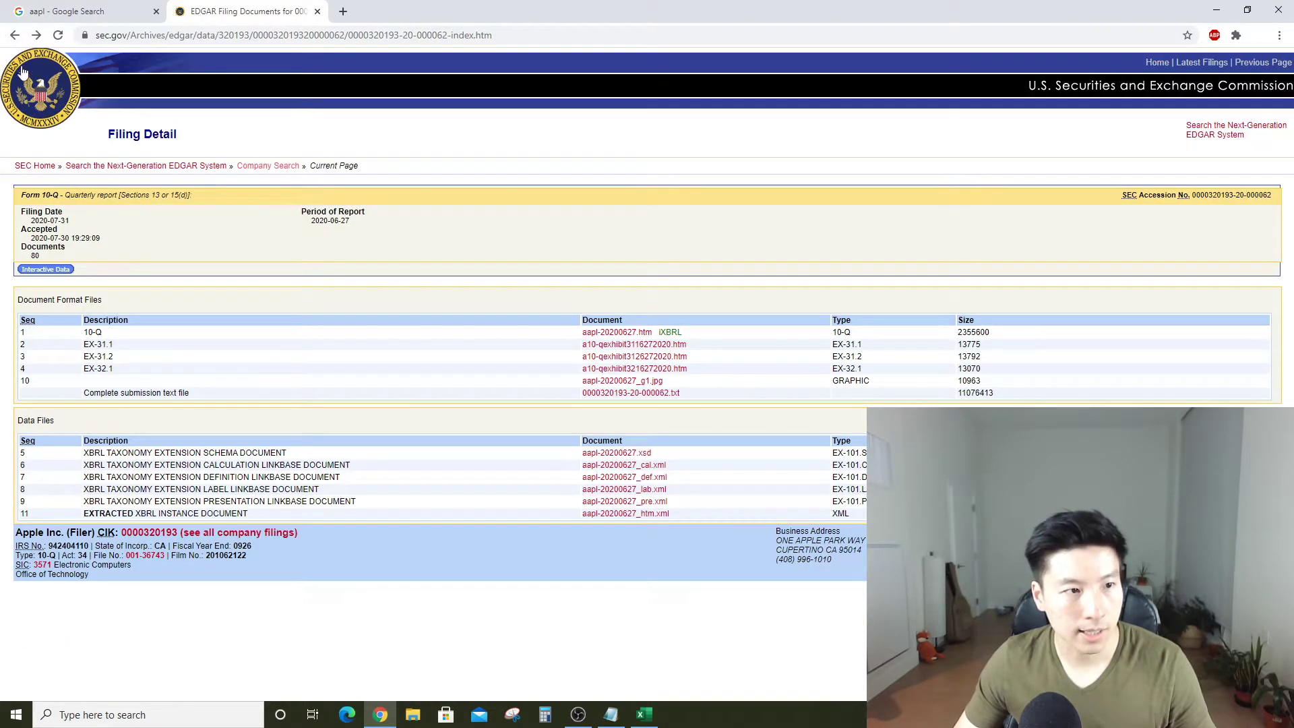
pyautogui.click(15, 35)
pyautogui.scroll(-1, 97, 342)
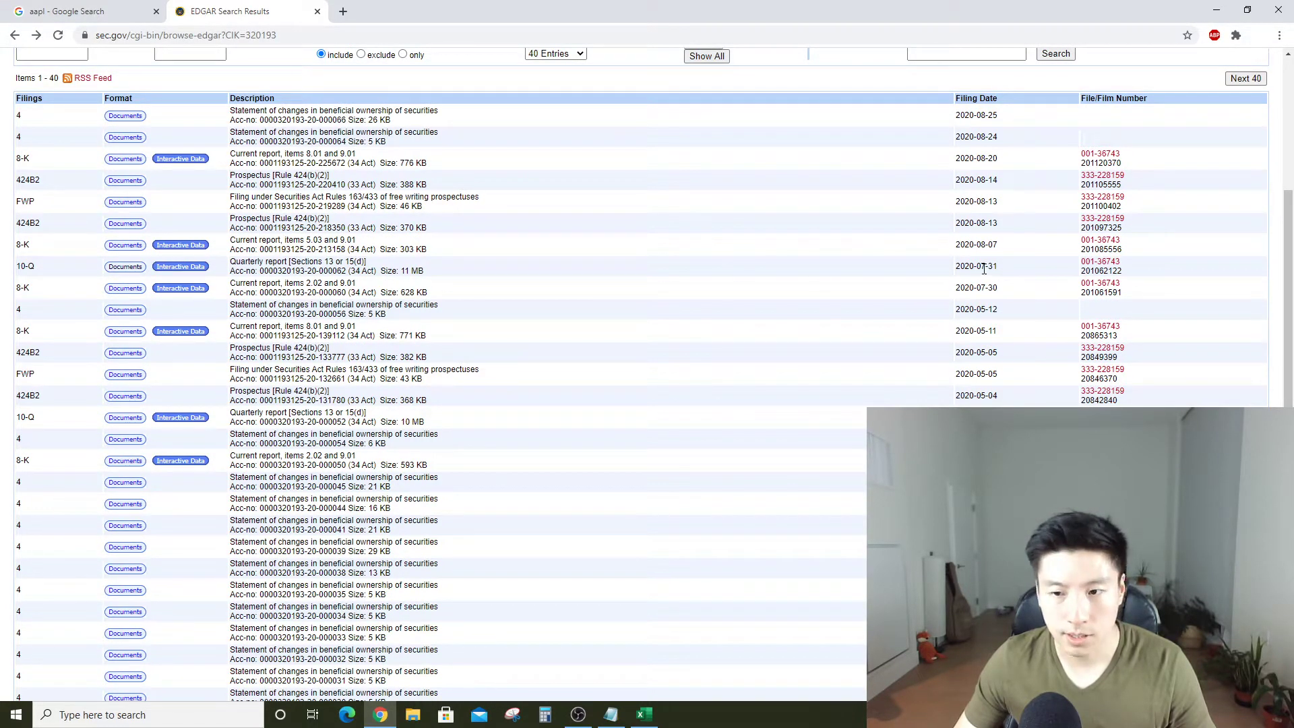
# Open the earlier 10-Q (quarter ended March 28, 2020) in the XBRL viewer
pyautogui.click(134, 418)
pyautogui.click(623, 339)
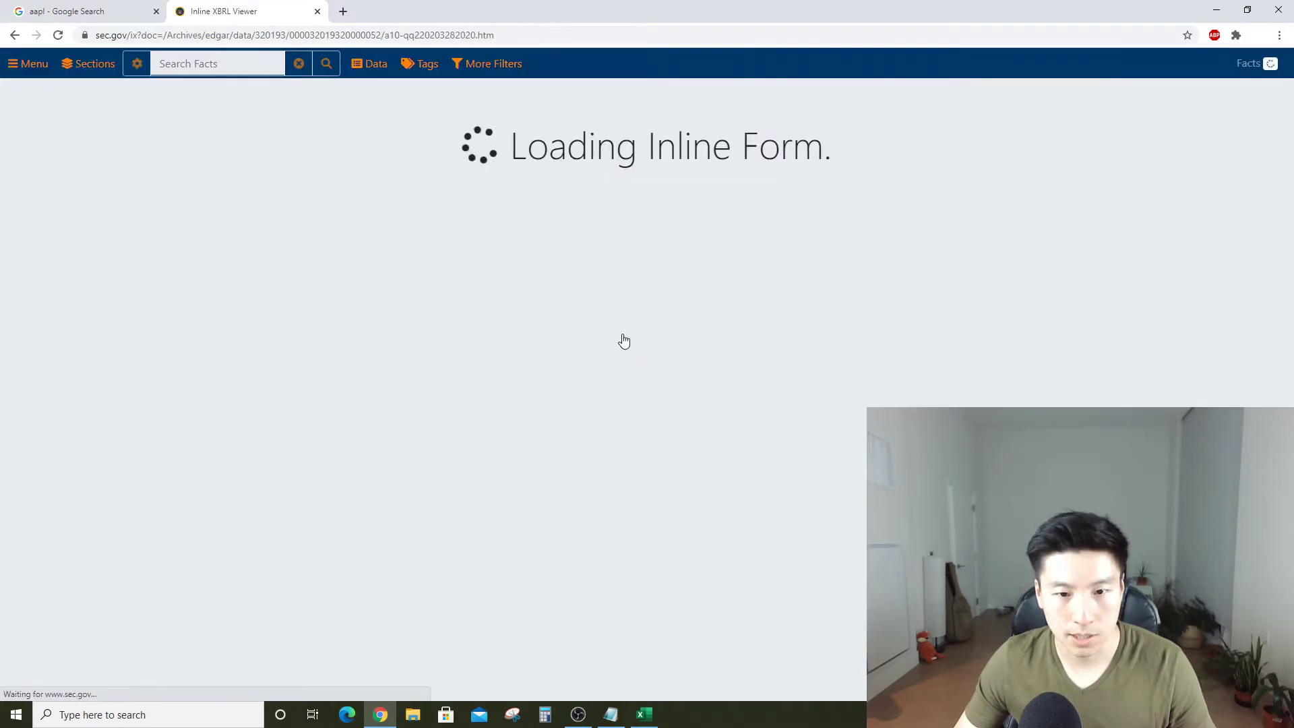
pyautogui.scroll(-15, 694, 339)
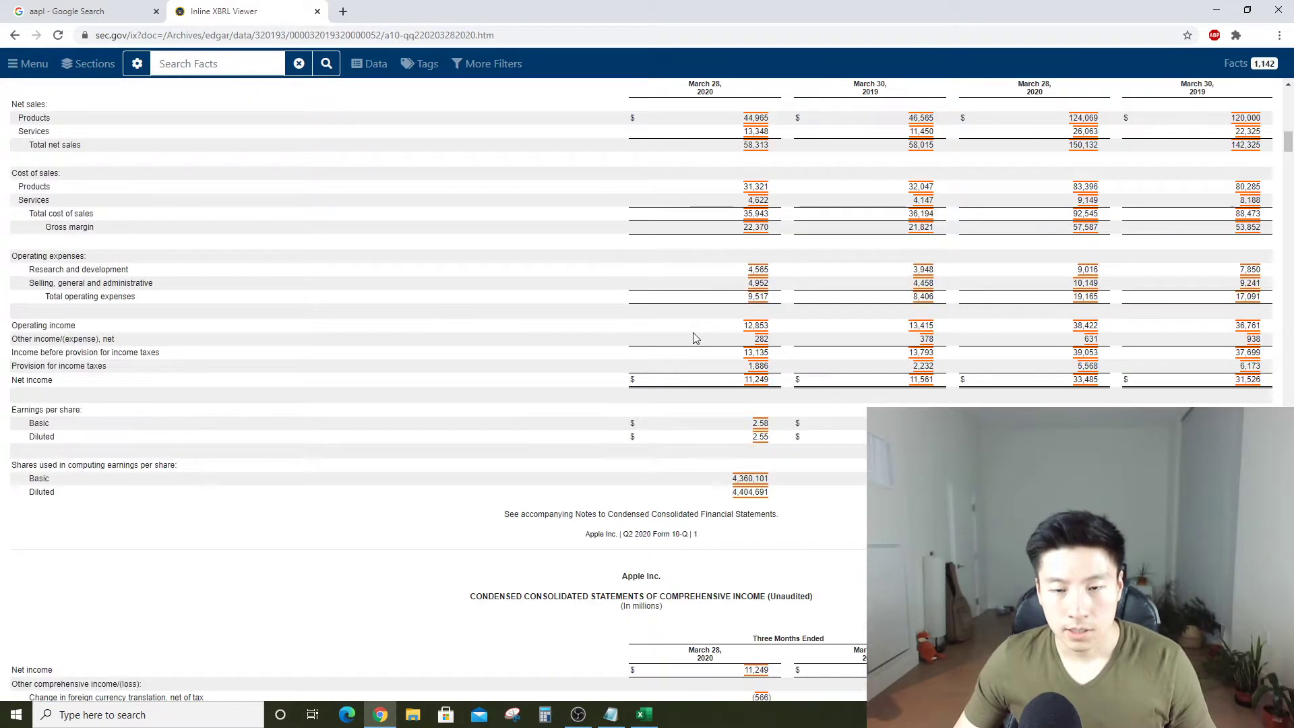
# Enter Q1 sales of 58313 for 2020 and 58015 for 2019 from the filing
pyautogui.scroll(3, 696, 338)
pyautogui.scroll(-1, 725, 303)
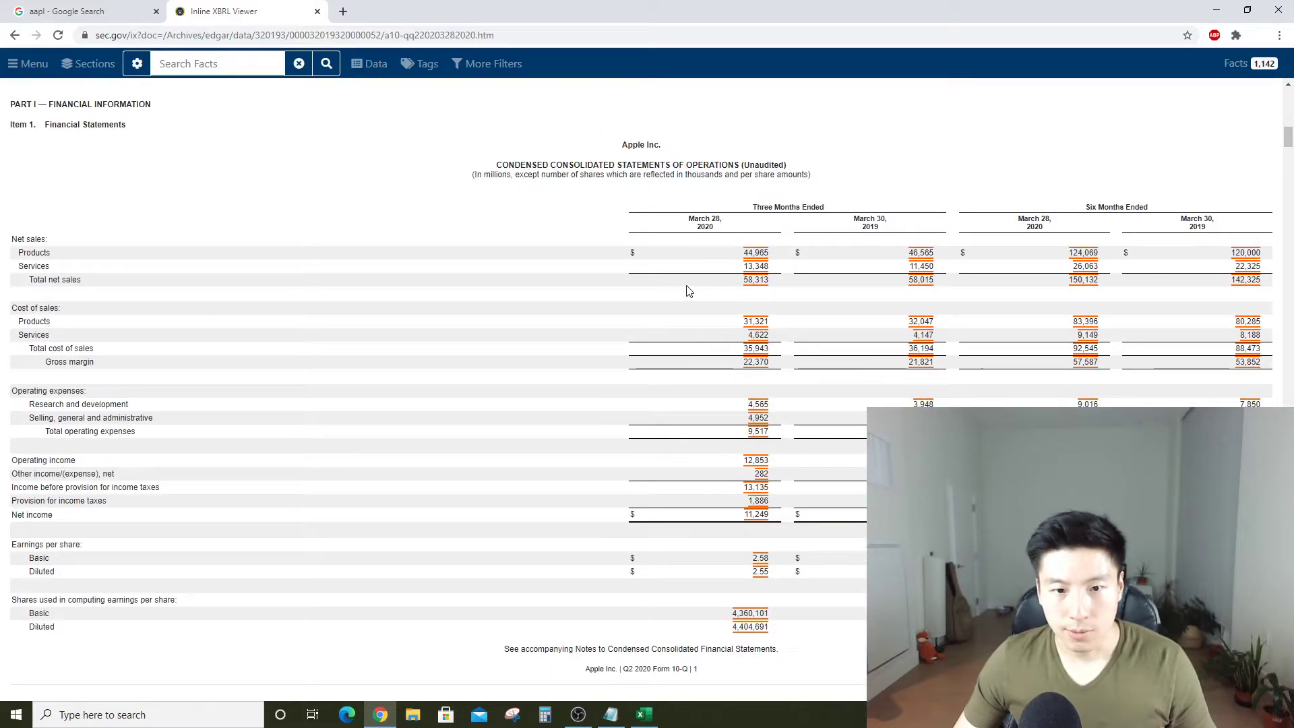
pyautogui.hotkey('alt', 'Tab')
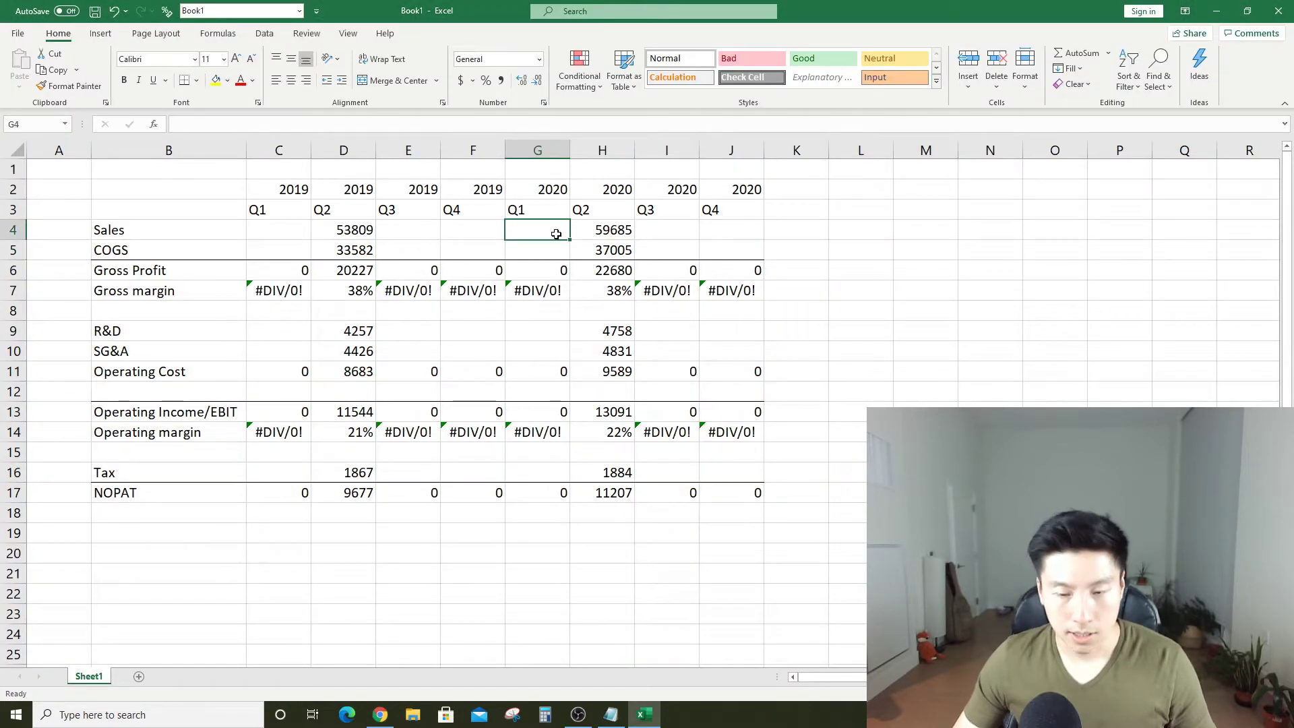
pyautogui.hotkey('alt', 'Tab')
pyautogui.hotkey('alt', 'Tab')
pyautogui.hotkey('alt', 'Tab')
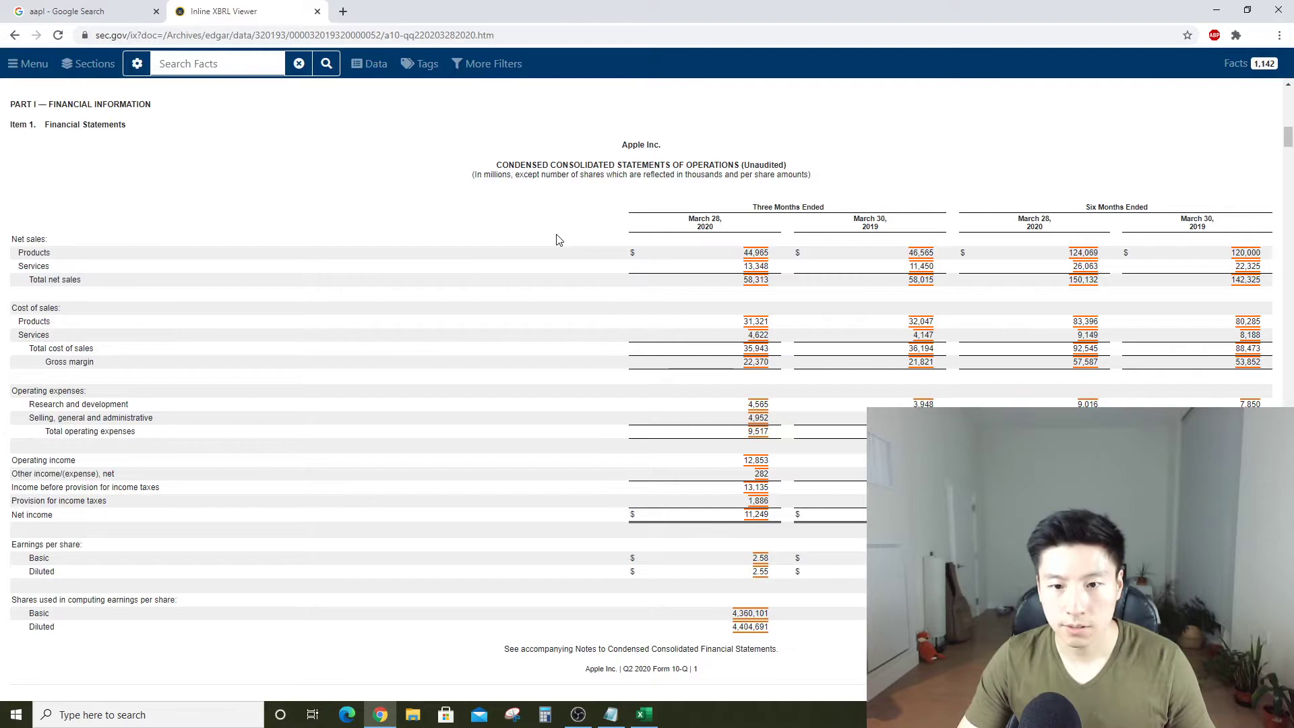
pyautogui.hotkey('alt', 'Tab')
pyautogui.write('58313')
pyautogui.press('Return')
pyautogui.press('Up')
pyautogui.press('Left')
pyautogui.press('Left')
pyautogui.press('Left')
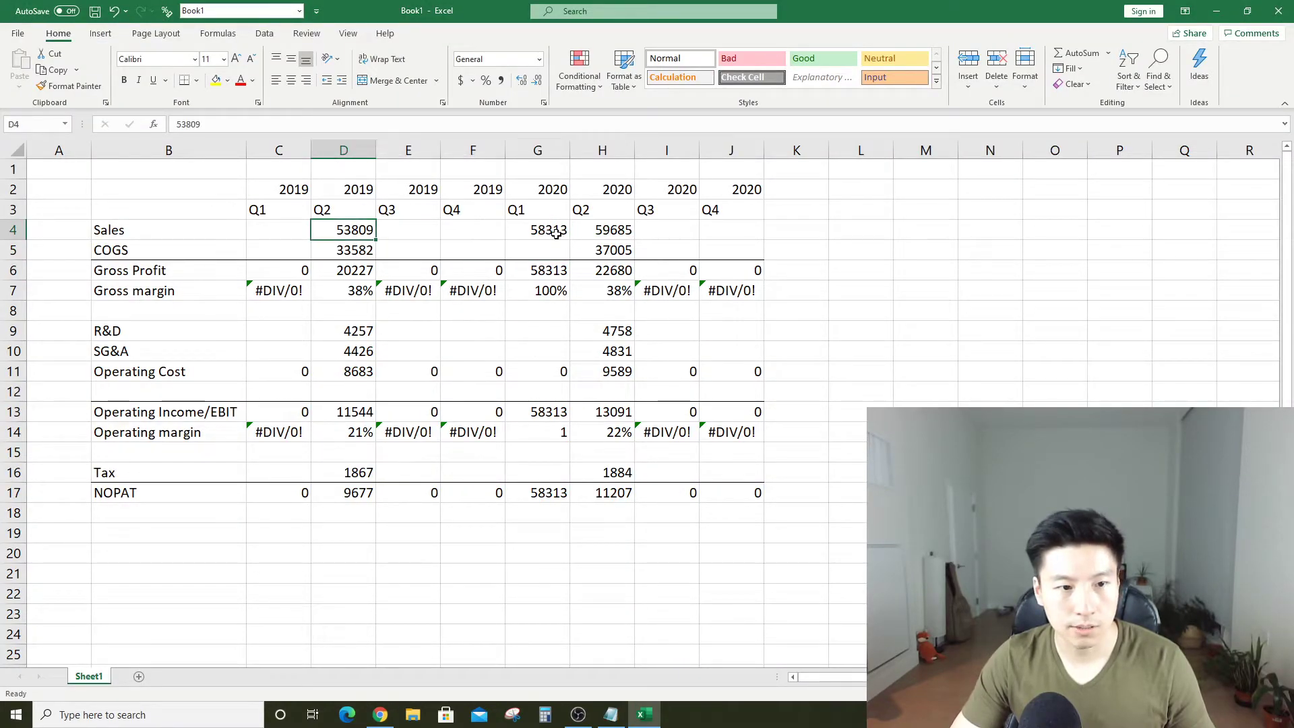
pyautogui.press('Left')
pyautogui.hotkey('alt', 'Tab')
pyautogui.hotkey('alt', 'Tab')
pyautogui.write('58')
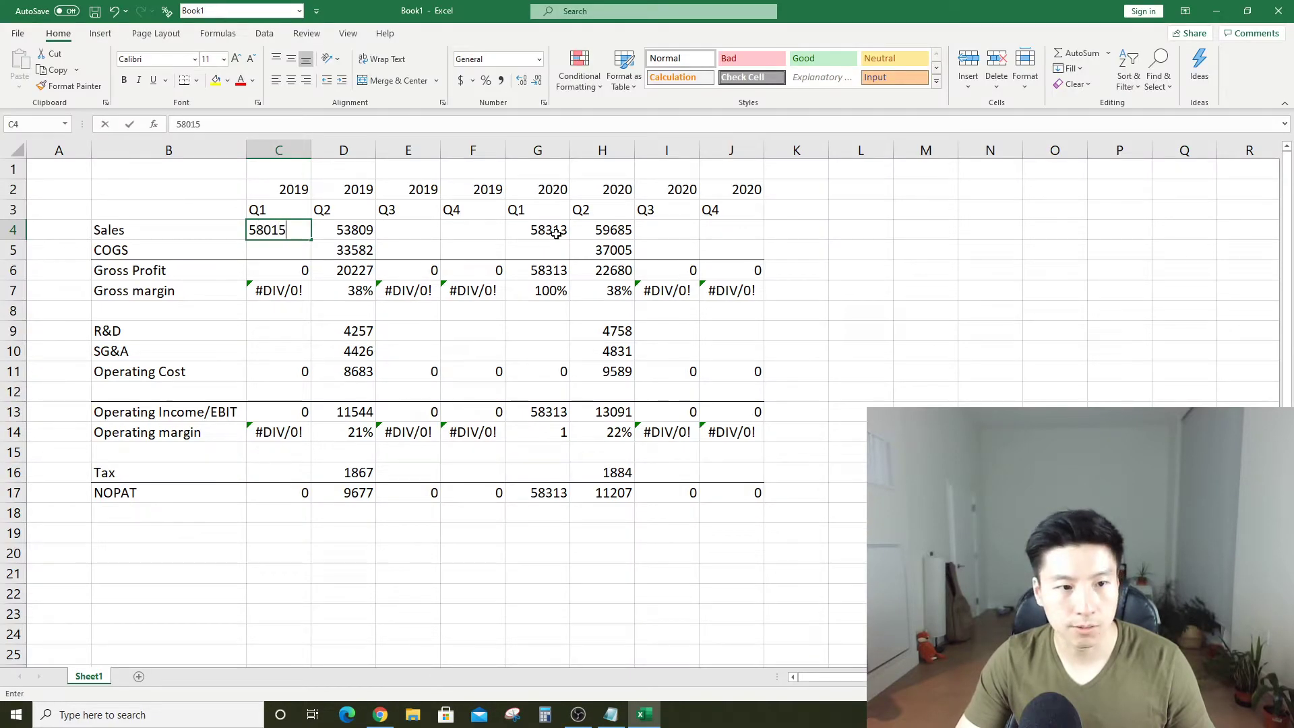
pyautogui.write('015')
pyautogui.press('Return')
# Enter Q1 cost of goods sold: 35943 for 2020 and 36194 for 2019
pyautogui.press('Right')
pyautogui.press('Right')
pyautogui.press('Right')
pyautogui.press('Right')
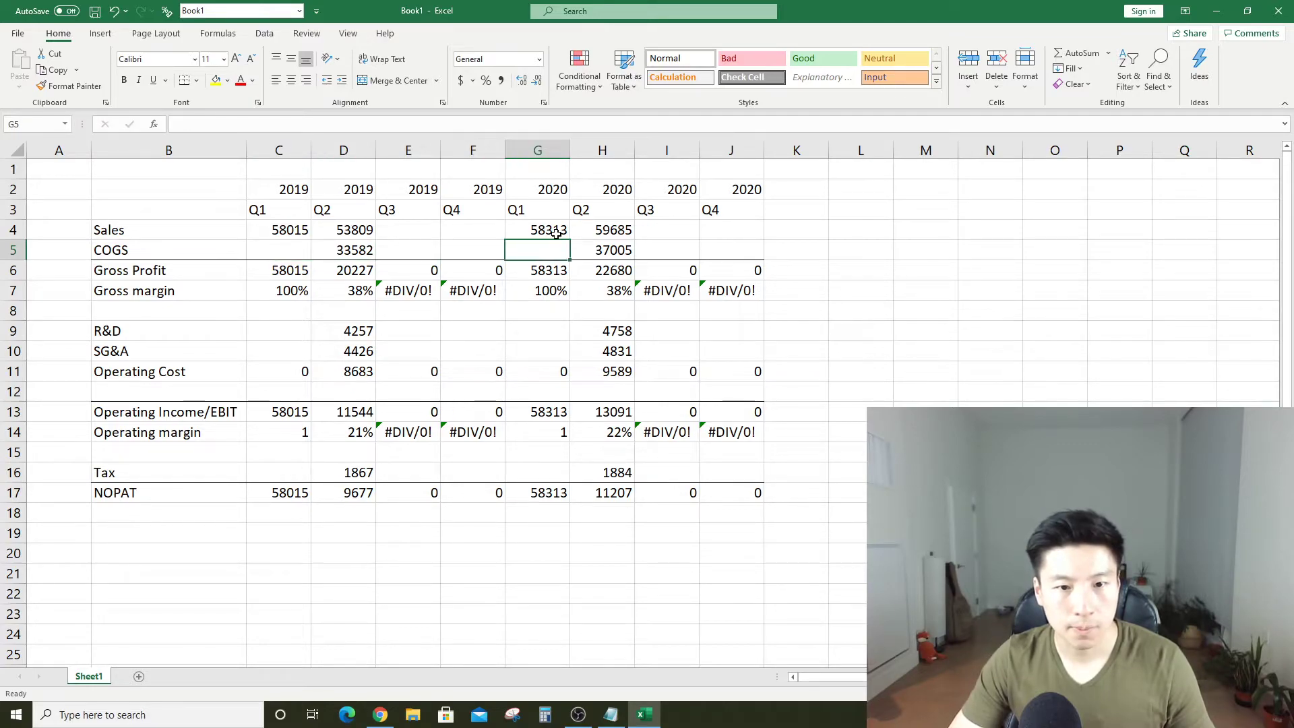
pyautogui.hotkey('alt', 'Tab')
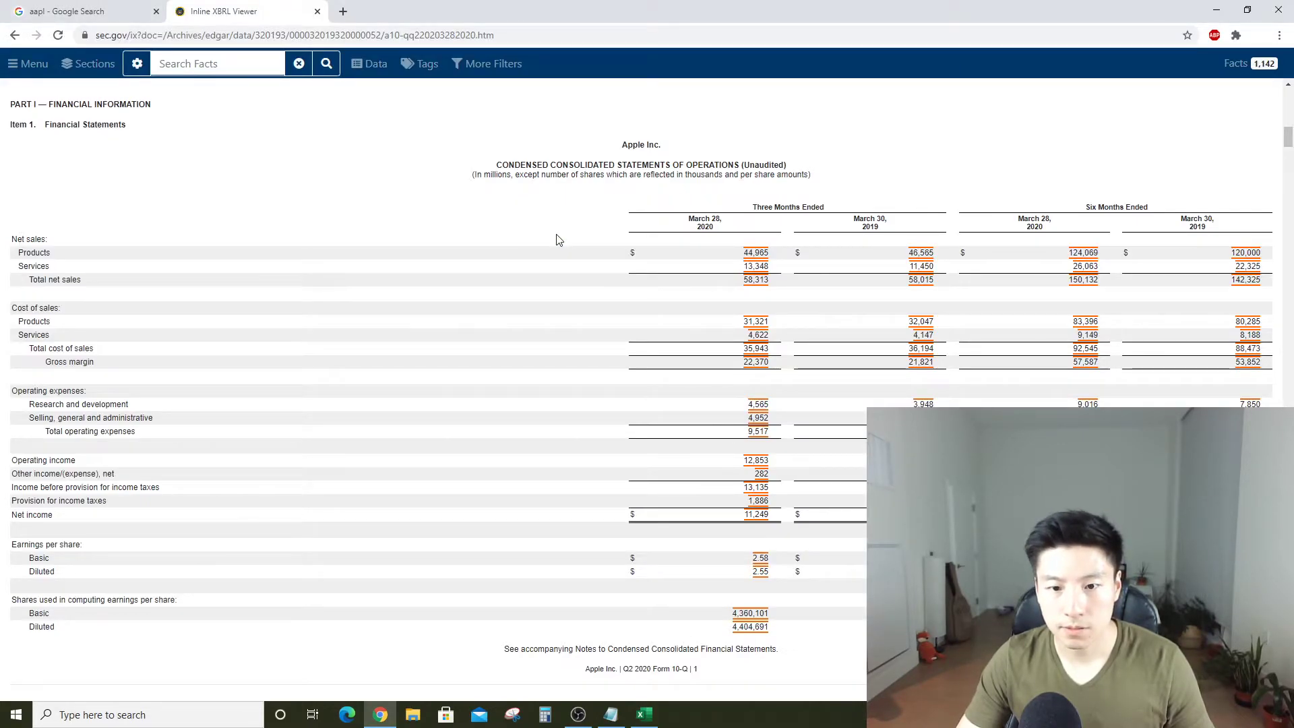
pyautogui.hotkey('alt', 'Tab')
pyautogui.write('35943')
pyautogui.press('Left')
pyautogui.press('Left')
pyautogui.press('Left')
pyautogui.press('Left')
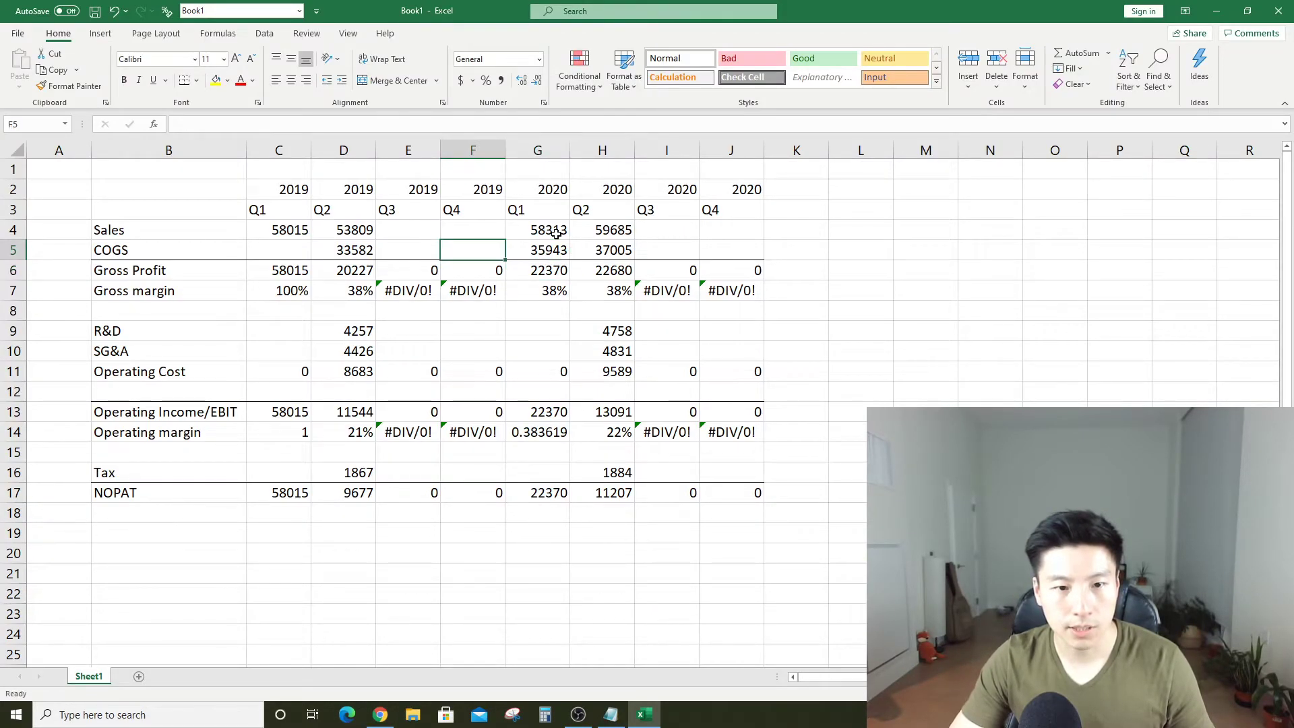
pyautogui.hotkey('alt', 'Tab')
pyautogui.hotkey('alt', 'Tab')
pyautogui.write('36194')
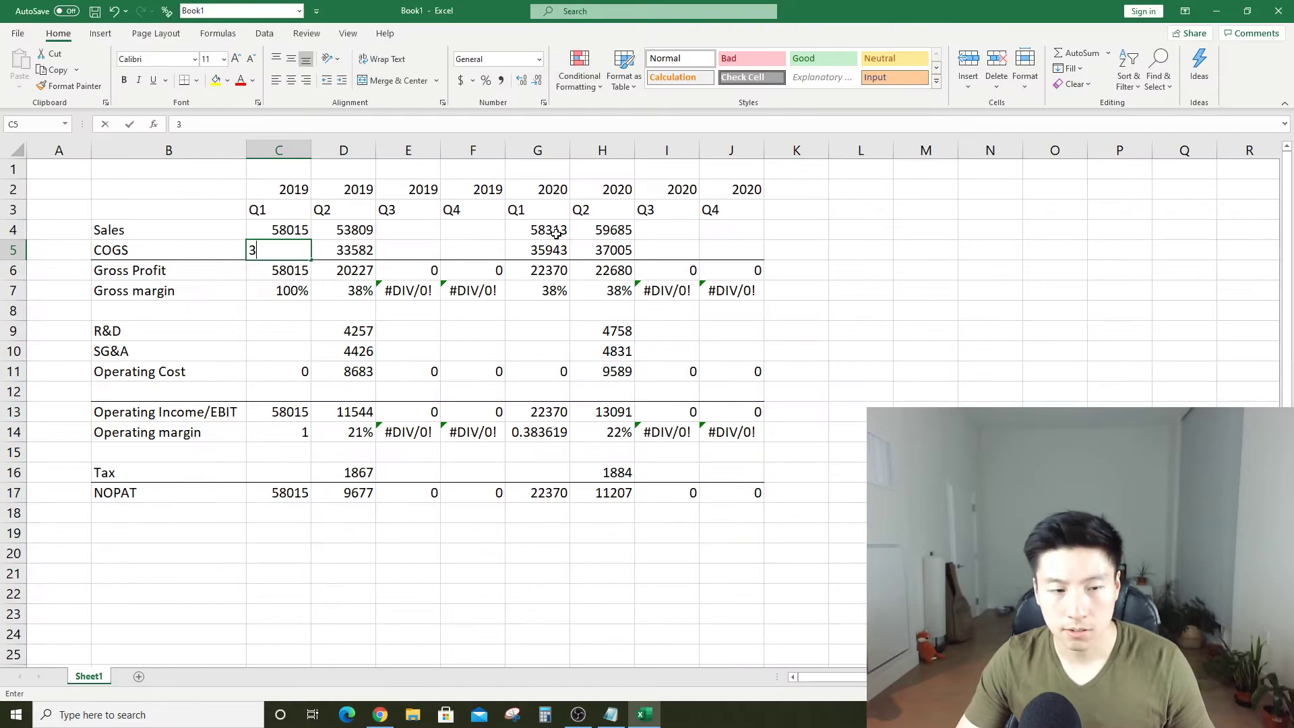
pyautogui.press('Tab')
# Enter Q1 2020 R&D of 4565 and SG&A of 4952
pyautogui.press('Down')
pyautogui.press('Down')
pyautogui.press('Down')
pyautogui.press('Down')
pyautogui.press('Right')
pyautogui.press('Right')
pyautogui.press('Right')
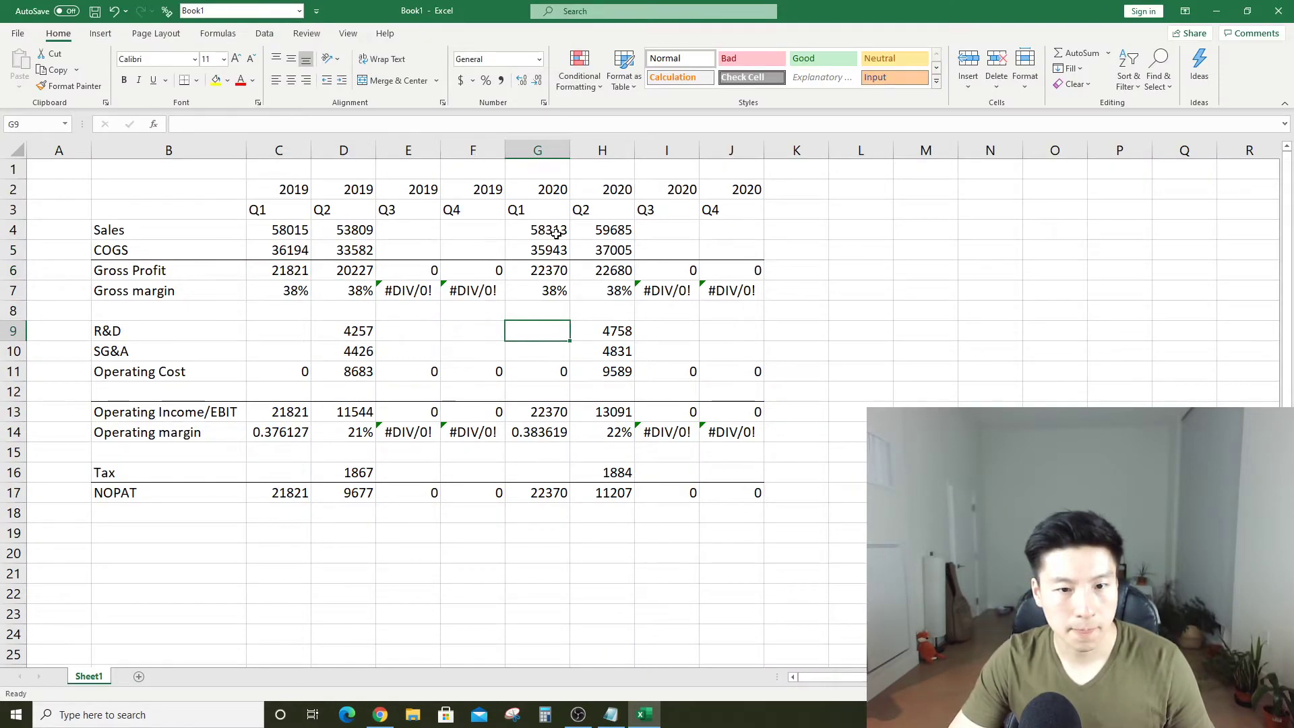
pyautogui.press('Up')
pyautogui.press('Up')
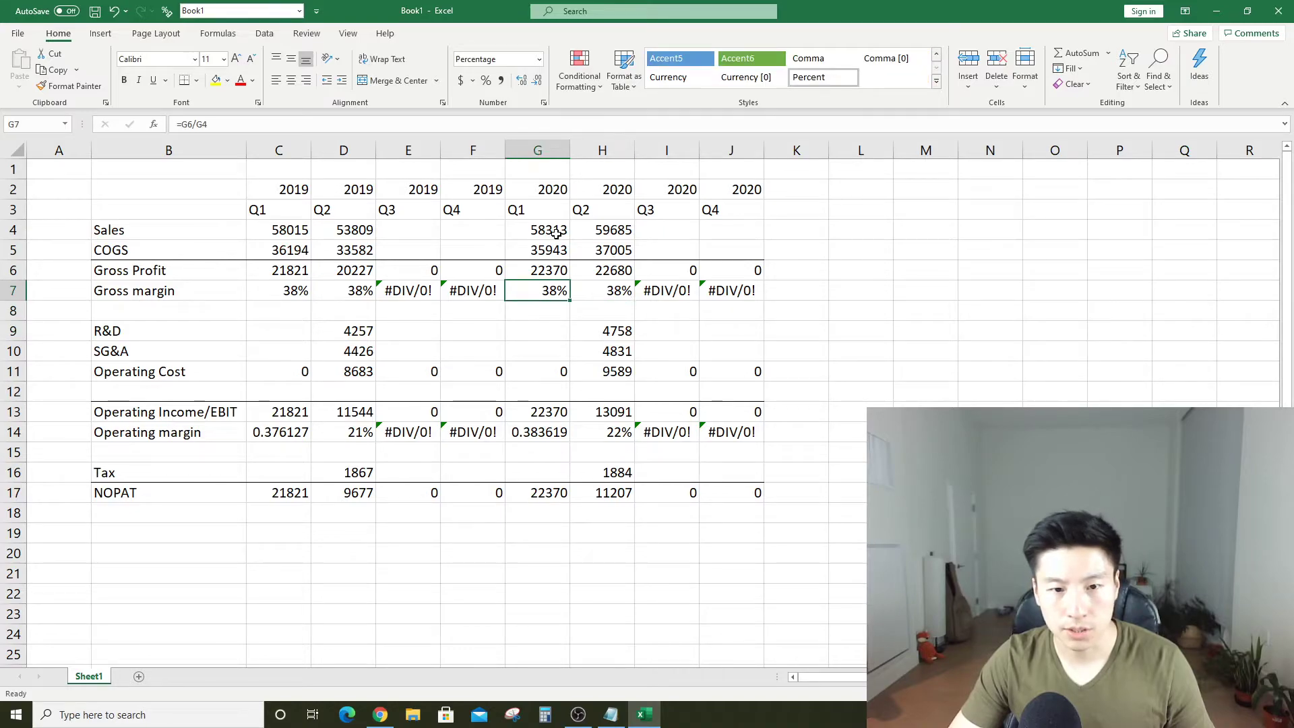
pyautogui.press('Down')
pyautogui.press('Down')
pyautogui.hotkey('alt', 'Tab')
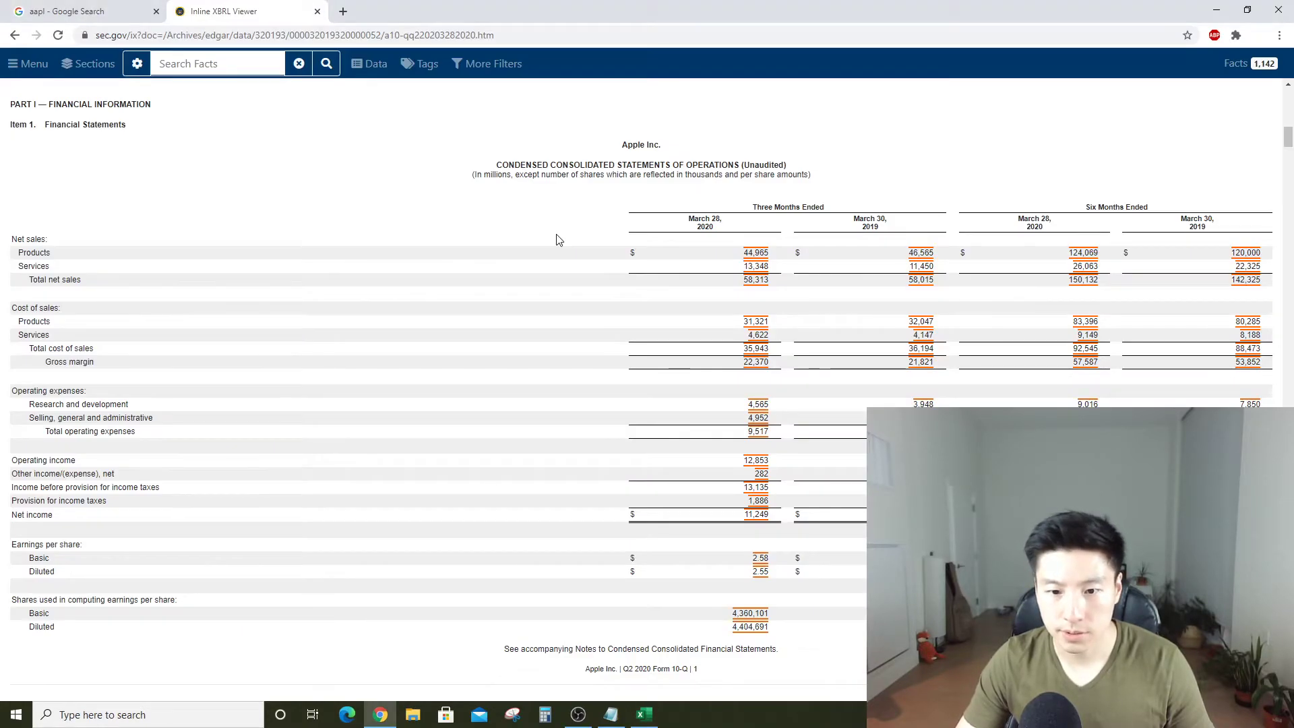
pyautogui.hotkey('alt', 'Tab')
pyautogui.write('4565')
pyautogui.press('Return')
pyautogui.hotkey('alt', 'Tab')
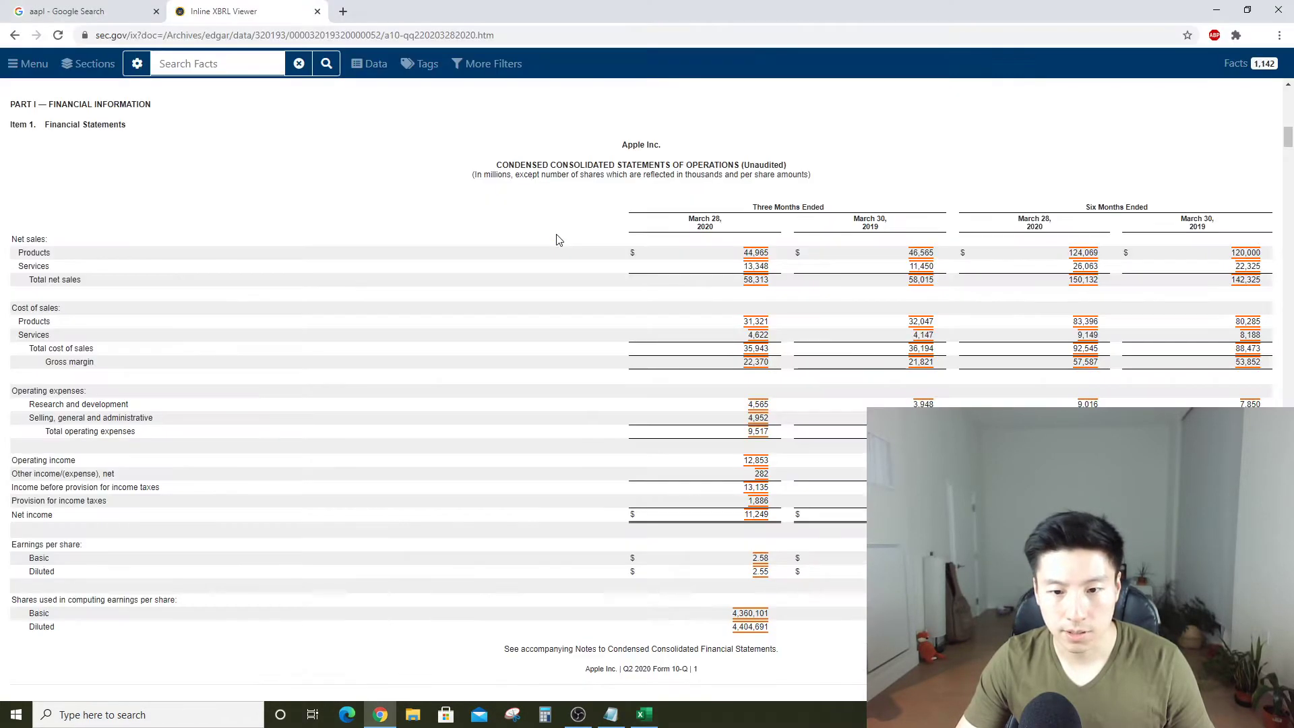
pyautogui.hotkey('alt', 'Tab')
pyautogui.write('4952')
pyautogui.press('Return')
# Enter Q1 2019 R&D of 3948 in C9 and SG&A of 4458 in C10
pyautogui.hotkey('alt', 'Tab')
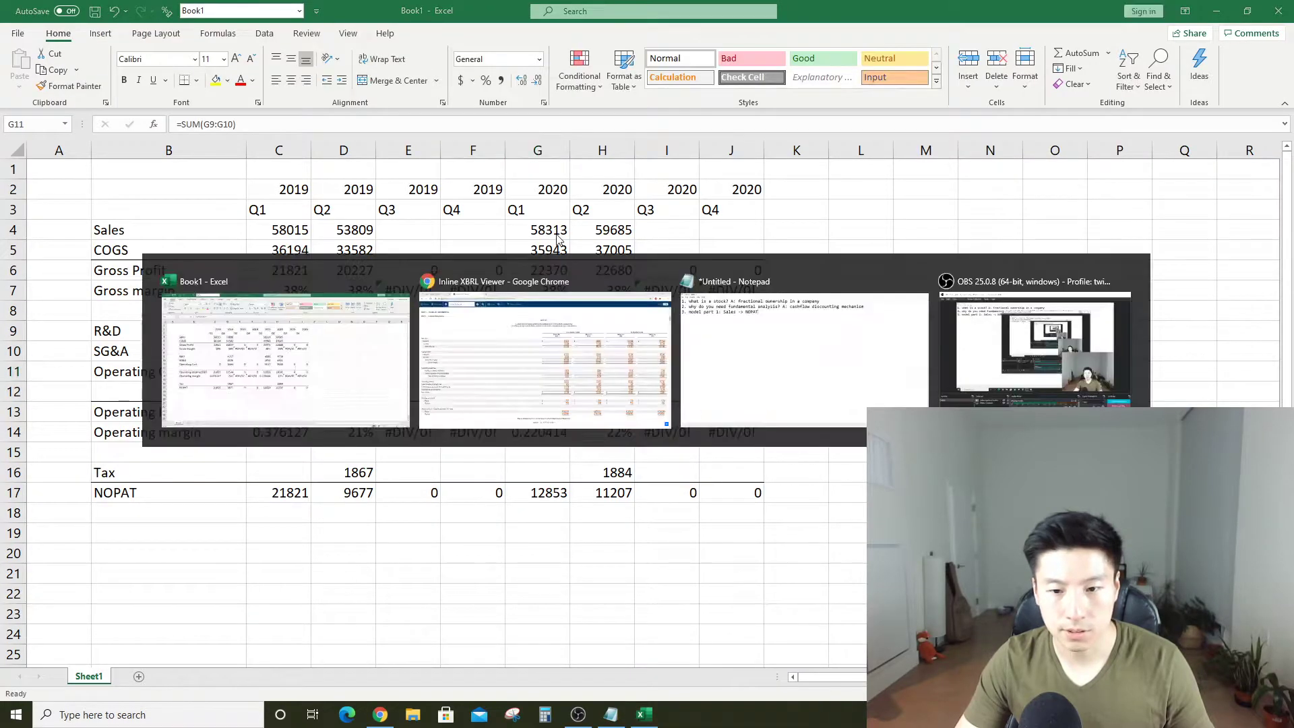
pyautogui.hotkey('alt', 'Tab')
pyautogui.press('Left')
pyautogui.press('Left')
pyautogui.press('Left')
pyautogui.press('Up')
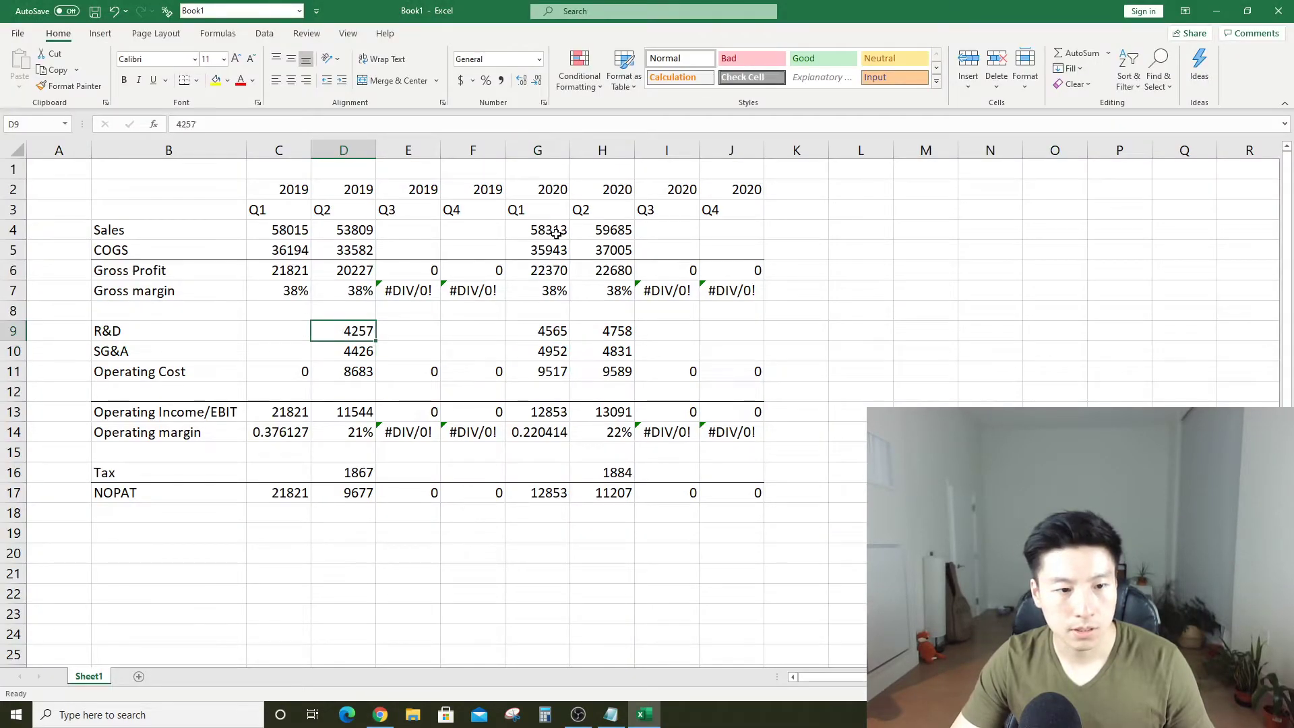
pyautogui.press('Left')
pyautogui.hotkey('alt', 'Tab')
pyautogui.hotkey('alt', 'Tab')
pyautogui.write('39')
pyautogui.hotkey('alt', 'Tab')
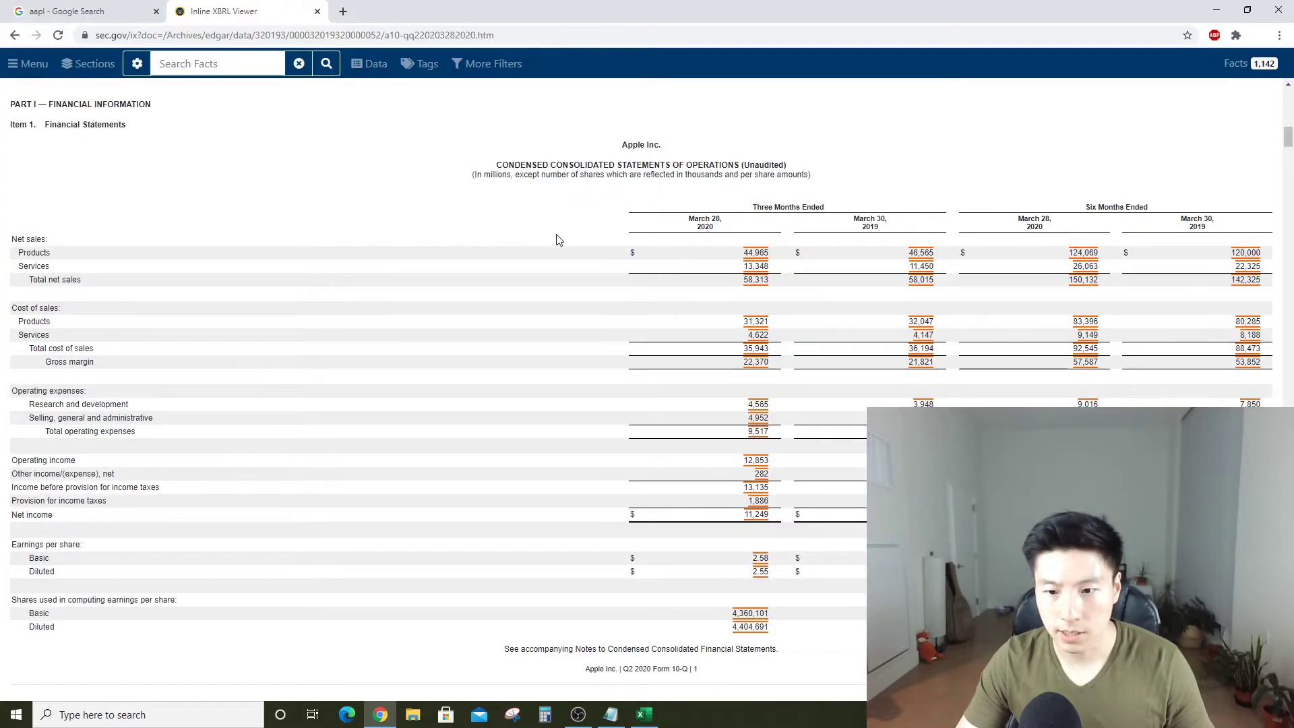
pyautogui.hotkey('alt', 'Tab')
pyautogui.write('48')
pyautogui.press('Return')
pyautogui.hotkey('alt', 'Tab')
pyautogui.hotkey('alt', 'Tab')
pyautogui.write('4')
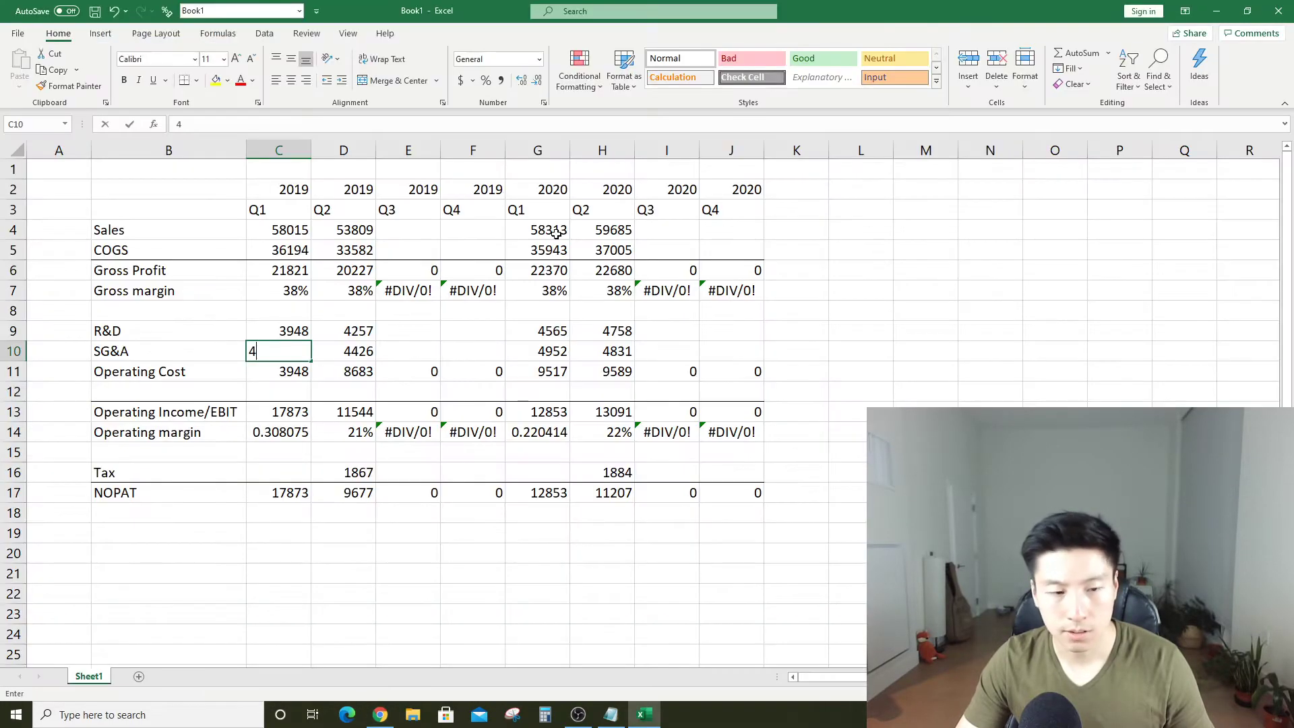
pyautogui.write('458')
pyautogui.press('Return')
# Check the recalculated cost and SG&A rows and the Q3 2019 gross margin formula
pyautogui.press('Right')
pyautogui.press('Down')
pyautogui.press('Left')
pyautogui.press('Left')
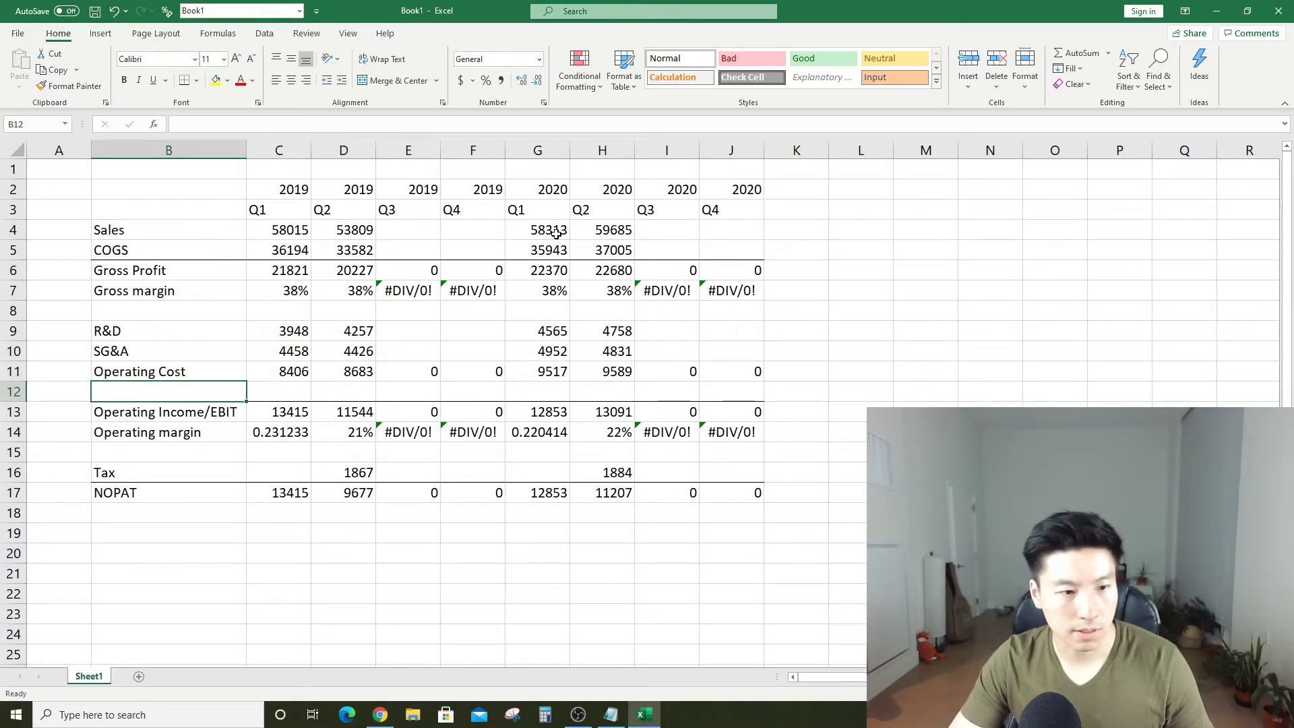
pyautogui.press('Up')
pyautogui.press('Left')
pyautogui.press('Right')
pyautogui.press('Up')
pyautogui.hotkey('shift', 'Right')
pyautogui.hotkey('shift', 'Right')
pyautogui.hotkey('shift', 'Right')
pyautogui.hotkey('shift', 'Right')
pyautogui.hotkey('shift', 'Right')
pyautogui.hotkey('shift', 'Right')
pyautogui.hotkey('shift', 'Right')
pyautogui.hotkey('shift', 'Right')
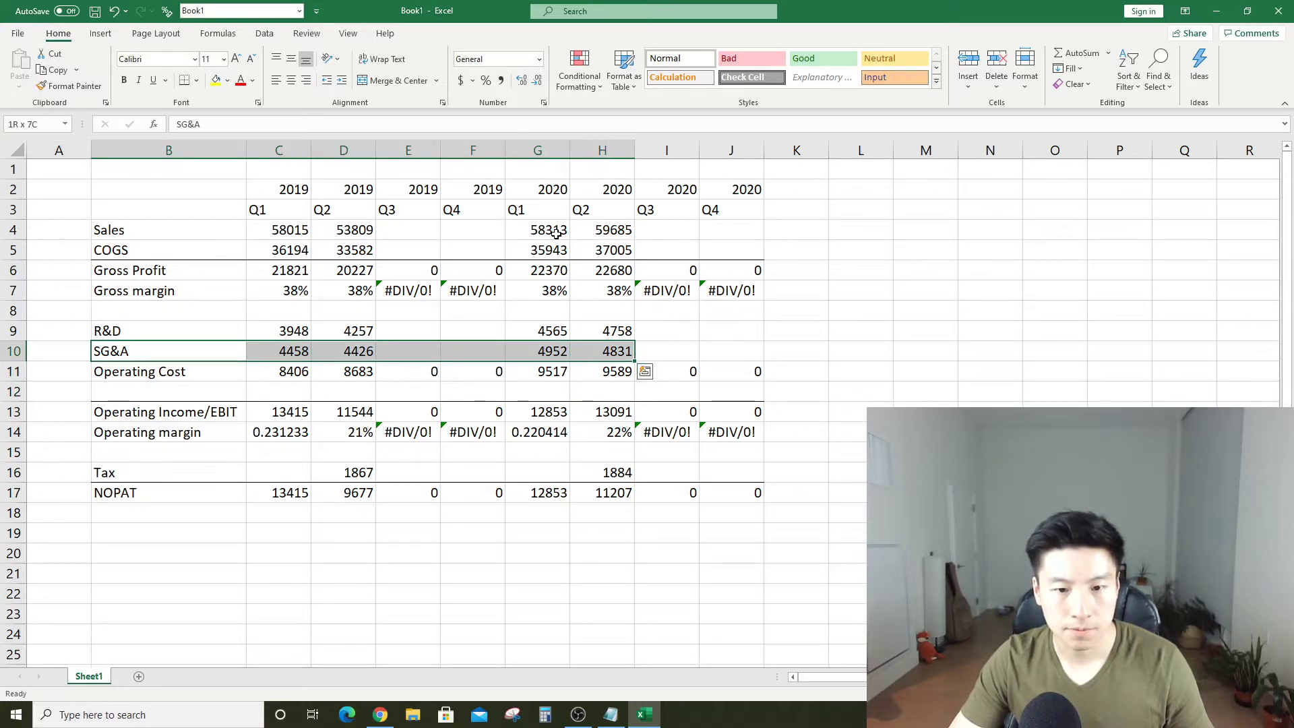
pyautogui.click(391, 302)
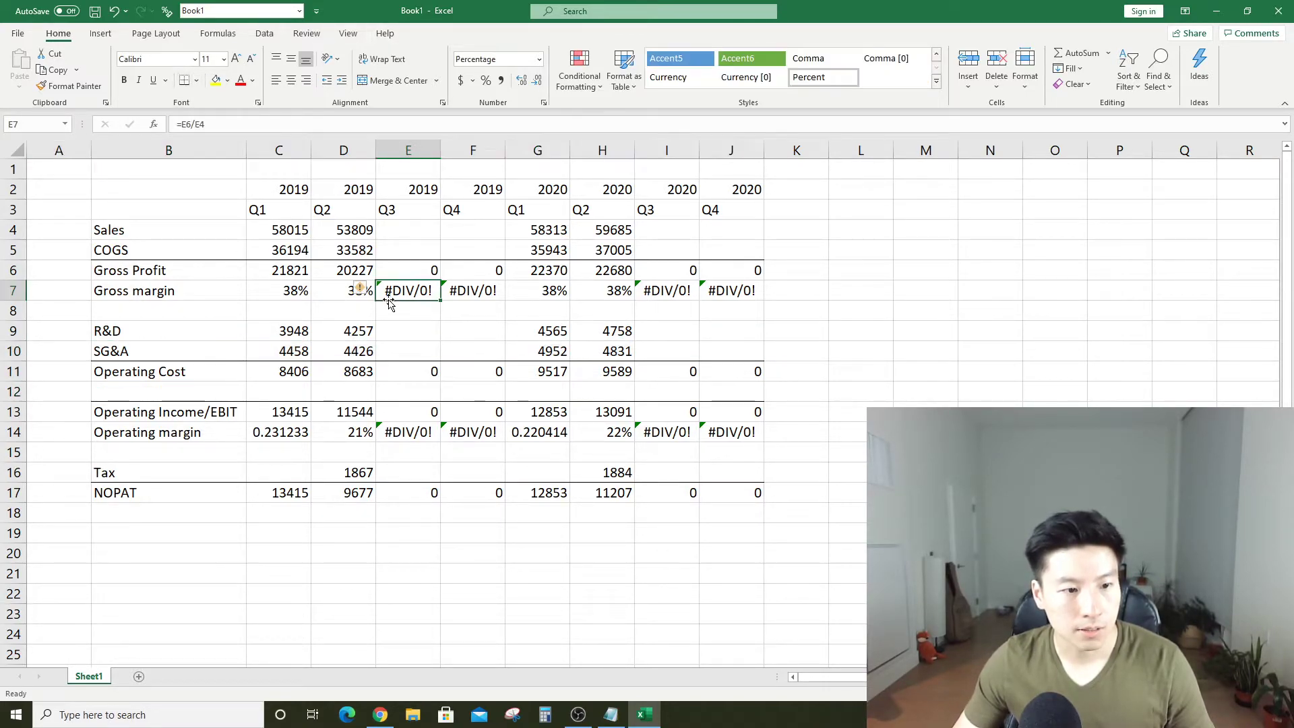
pyautogui.click(622, 495)
pyautogui.click(625, 516)
pyautogui.click(621, 553)
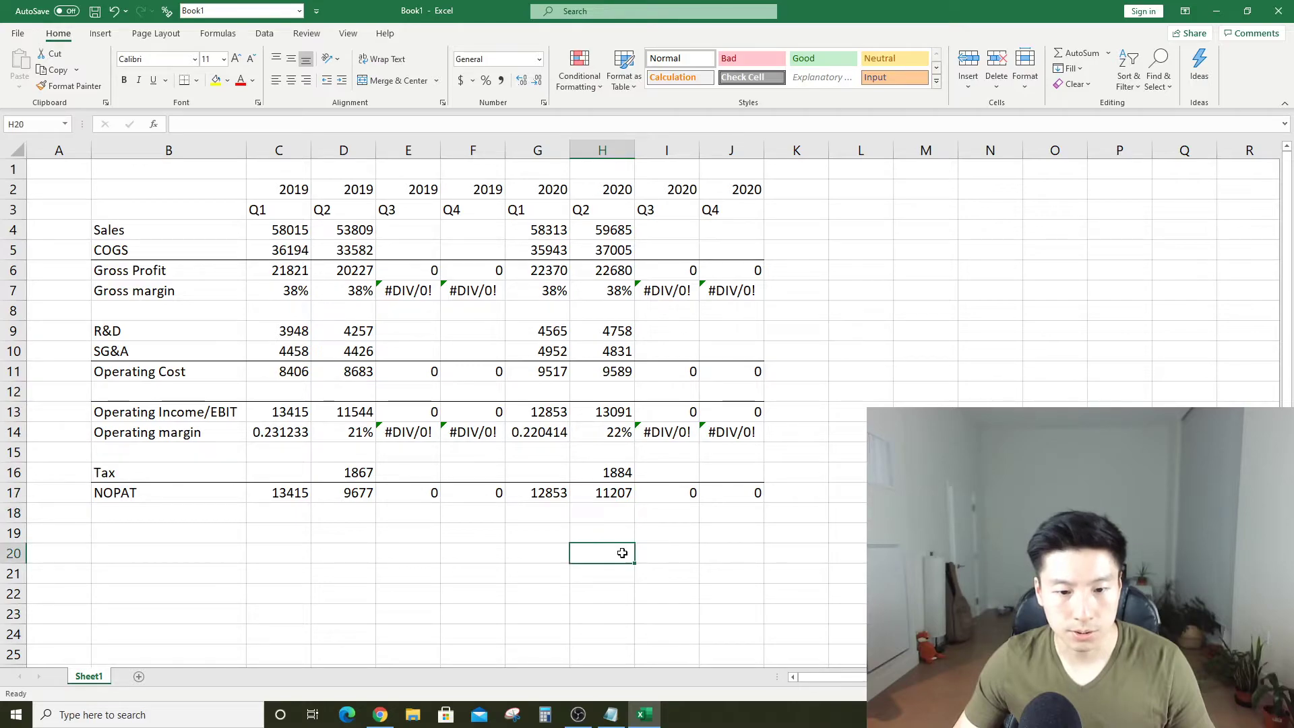
pyautogui.click(217, 566)
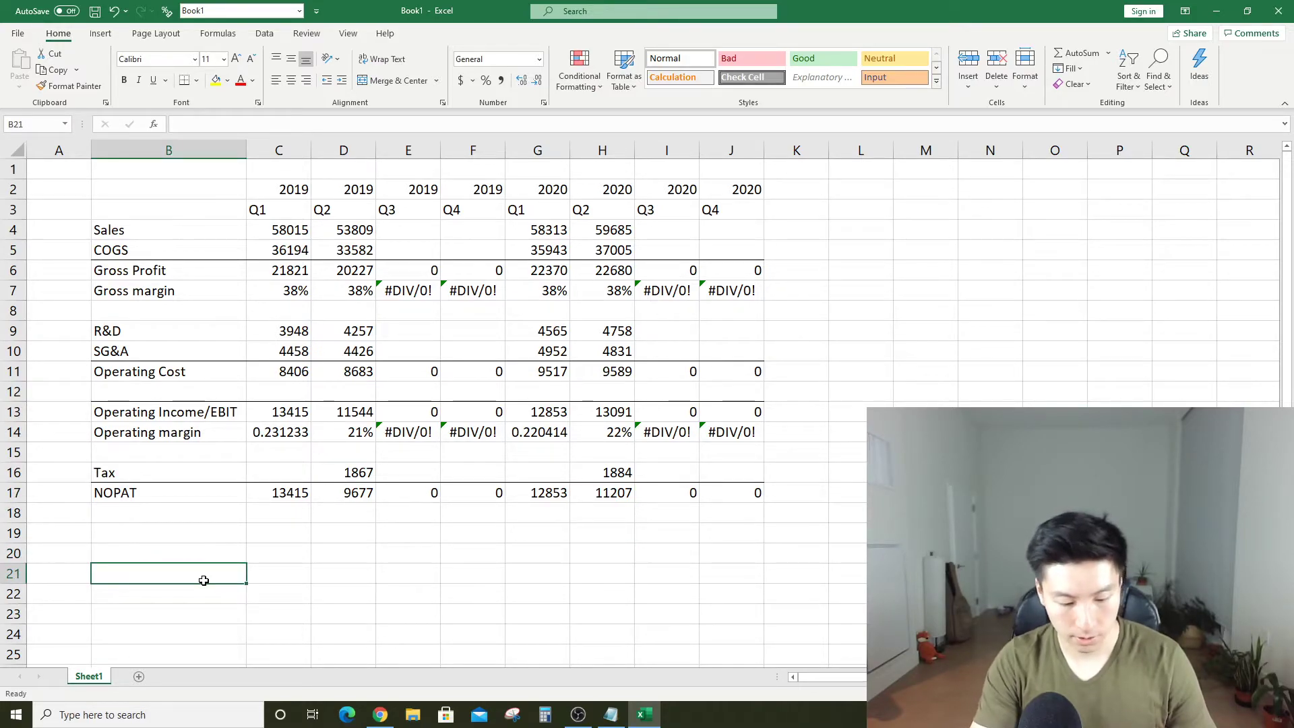
# Label row 20 'Sales growth', fixing the spelling mistakes
pyautogui.press('Up')
pyautogui.write('Reven')
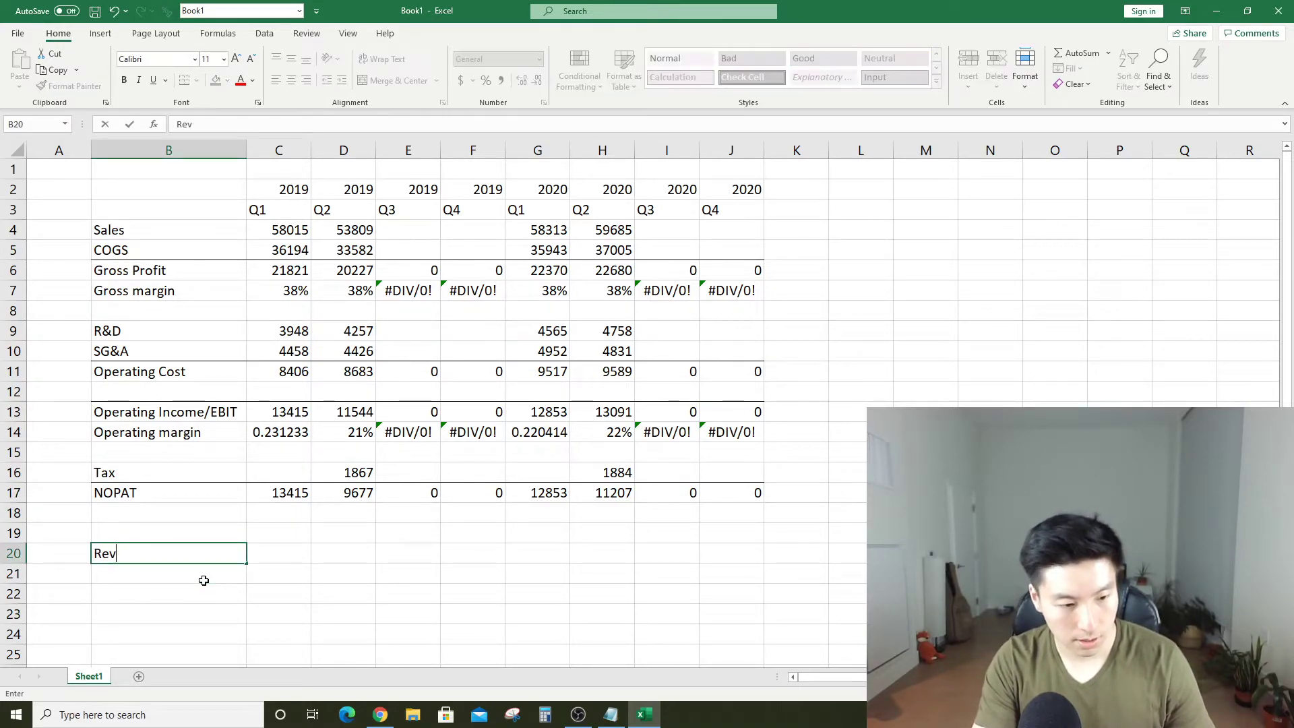
pyautogui.press('BackSpace')
pyautogui.write('Sale growh')
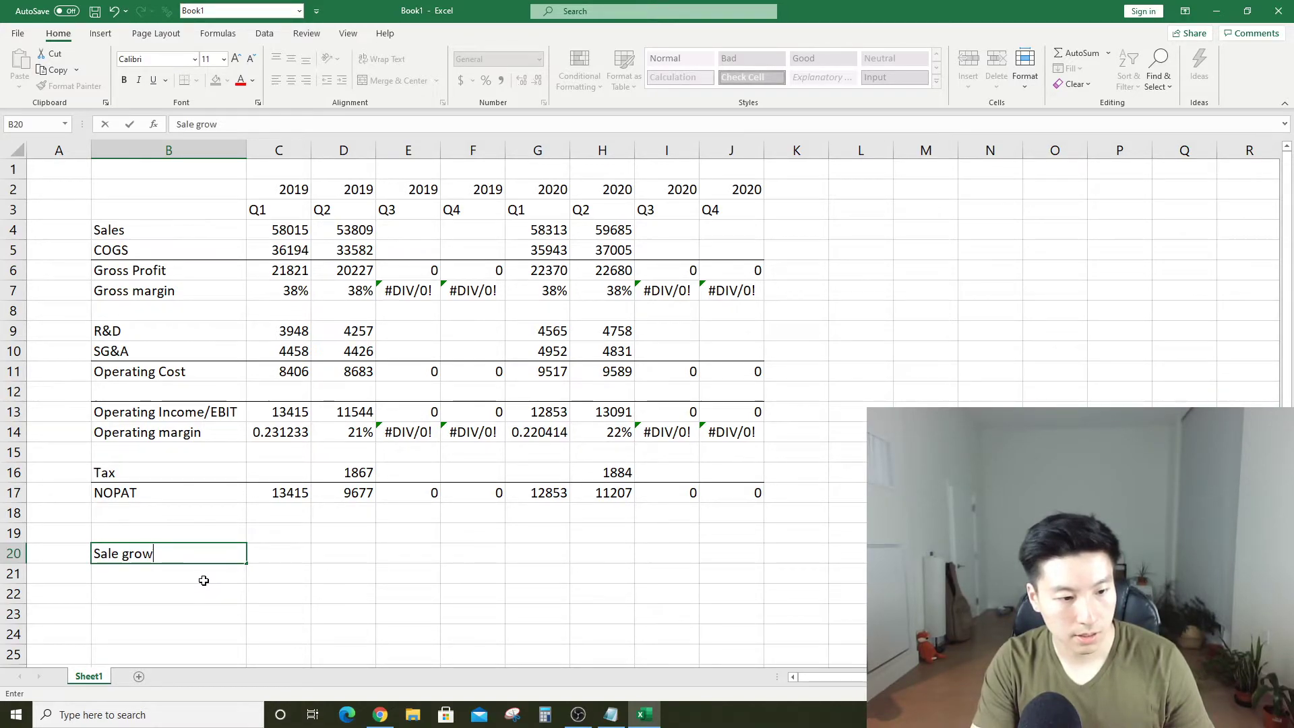
pyautogui.press('BackSpace')
pyautogui.press('BackSpace')
pyautogui.press('BackSpace')
pyautogui.press('BackSpace')
pyautogui.press('BackSpace')
pyautogui.write('s growht')
pyautogui.press('Return')
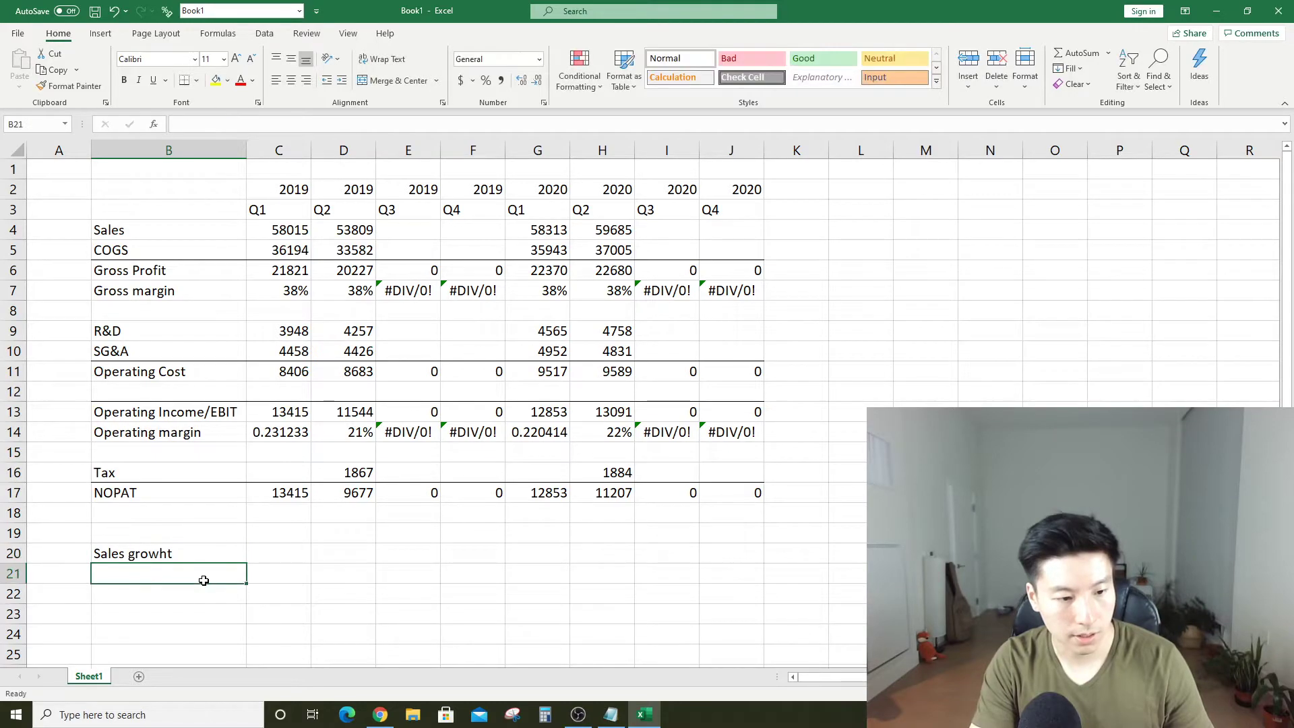
pyautogui.press('Up')
pyautogui.press('F2')
pyautogui.press('BackSpace')
pyautogui.press('BackSpace')
pyautogui.write('t')
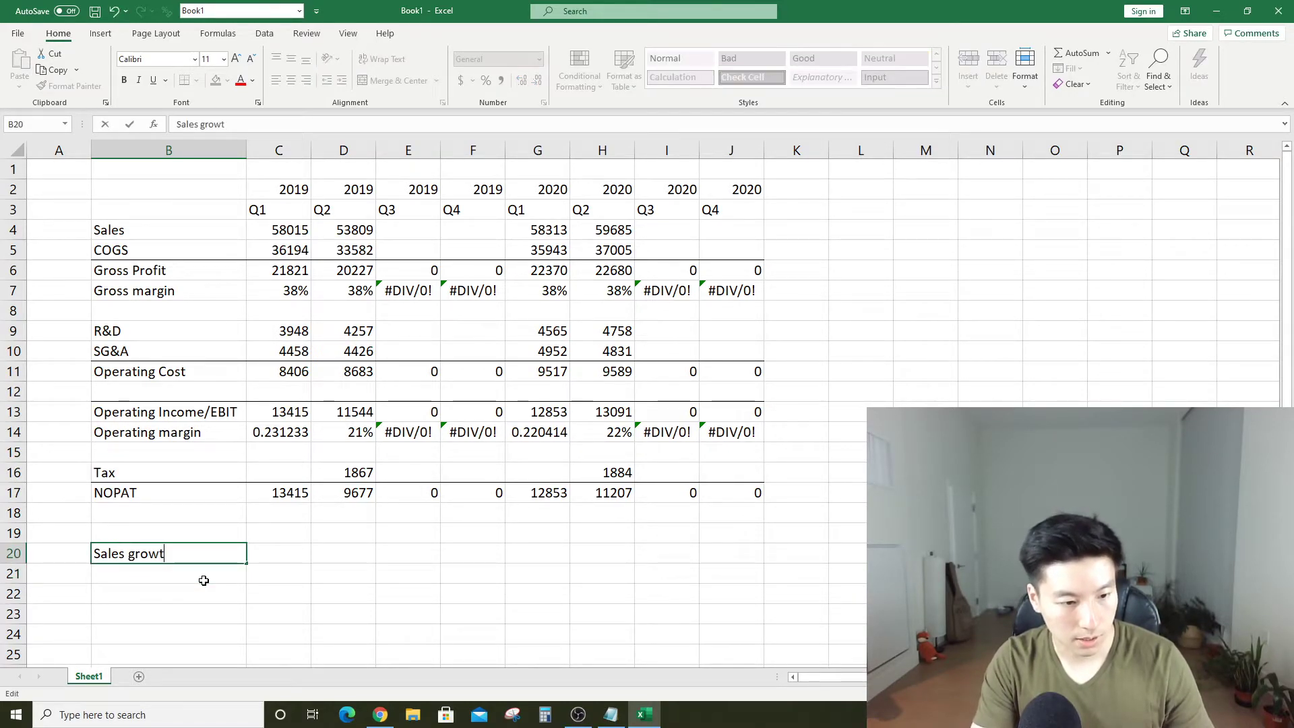
pyautogui.write('h')
pyautogui.press('Return')
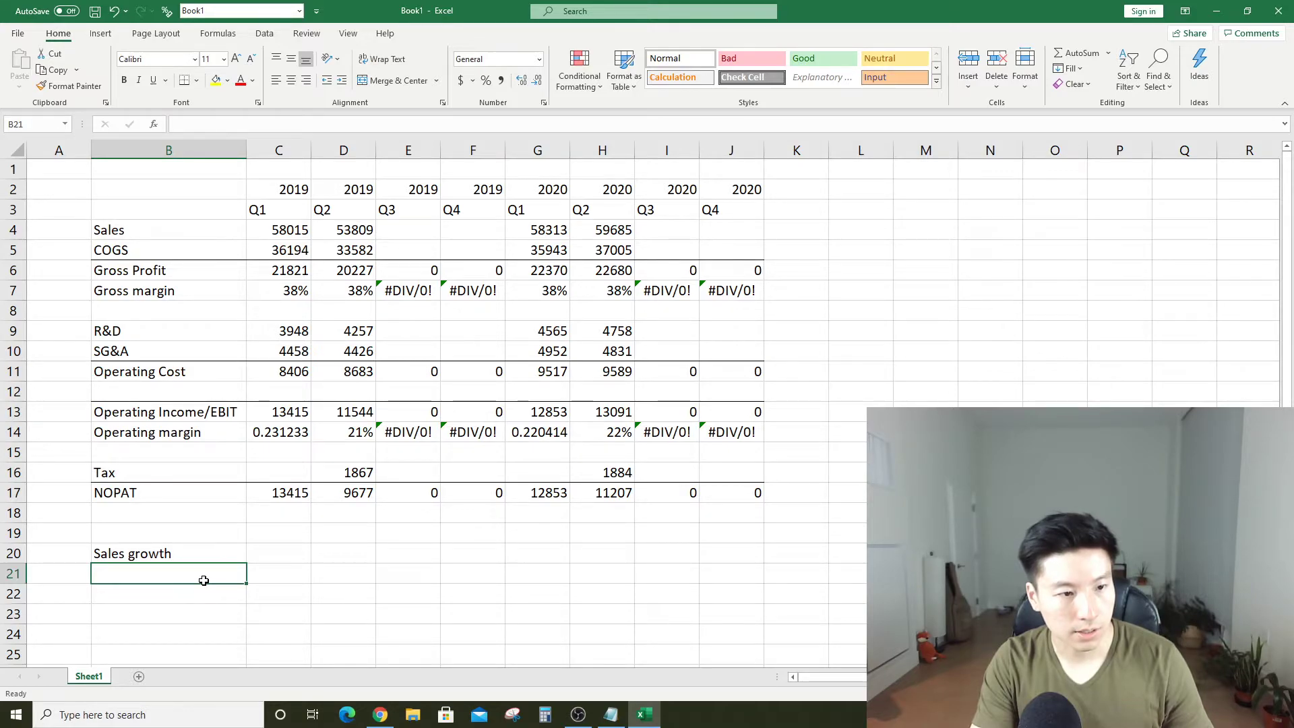
# Enter the Q2 2020 sales growth formula =H6/D6-1 in H20
pyautogui.press('Up')
pyautogui.press('Right')
pyautogui.press('Right')
pyautogui.press('Right')
pyautogui.press('Right')
pyautogui.press('Right')
pyautogui.press('Right')
pyautogui.press('Right')
pyautogui.press('Right')
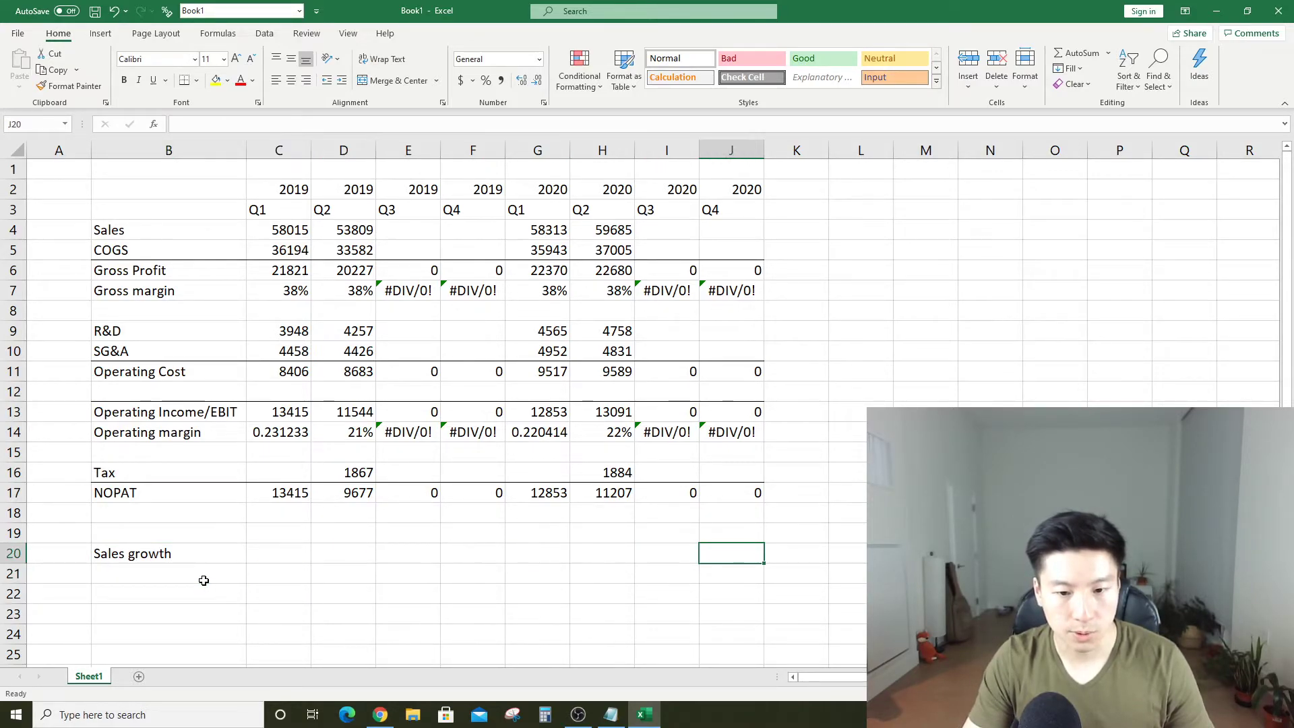
pyautogui.press('Left')
pyautogui.press('Left')
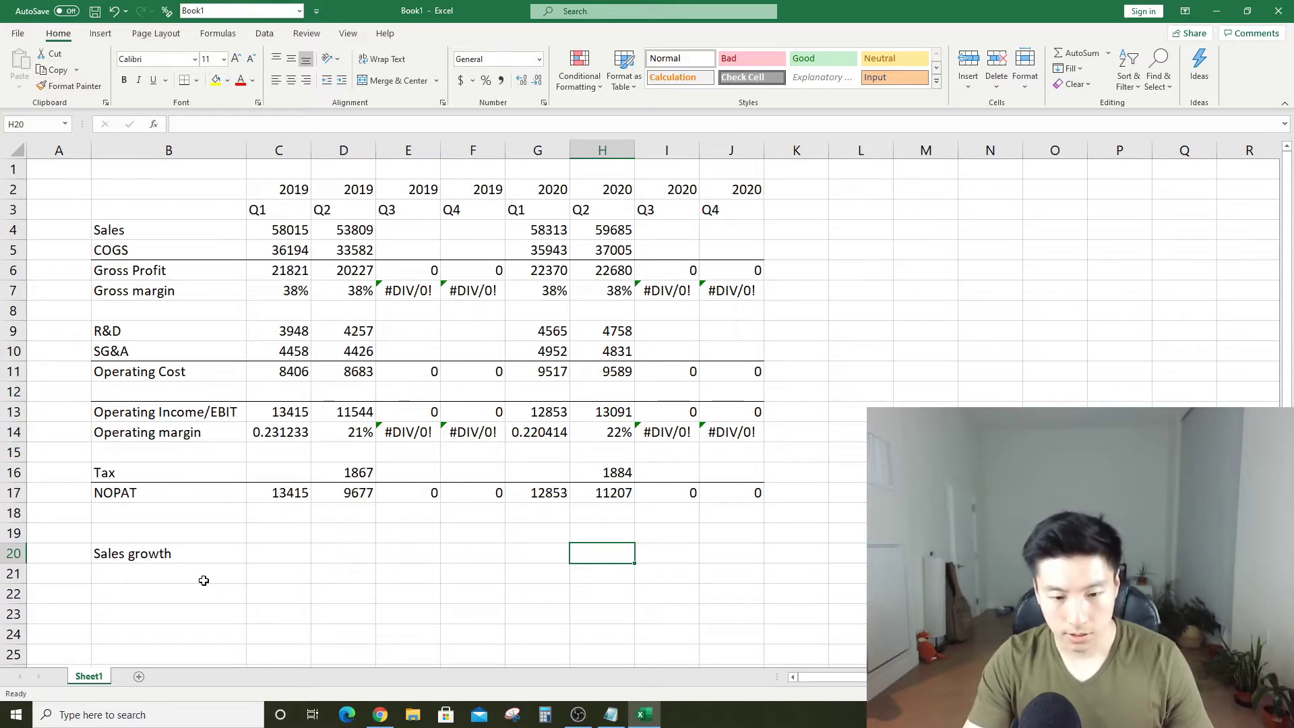
pyautogui.write('=')
pyautogui.press('Up')
pyautogui.press('Up')
pyautogui.press('Up')
pyautogui.press('Up')
pyautogui.press('Up')
pyautogui.press('Up')
pyautogui.press('Up')
pyautogui.press('Up')
pyautogui.press('Up')
pyautogui.press('Up')
pyautogui.press('Up')
pyautogui.press('Up')
pyautogui.press('Up')
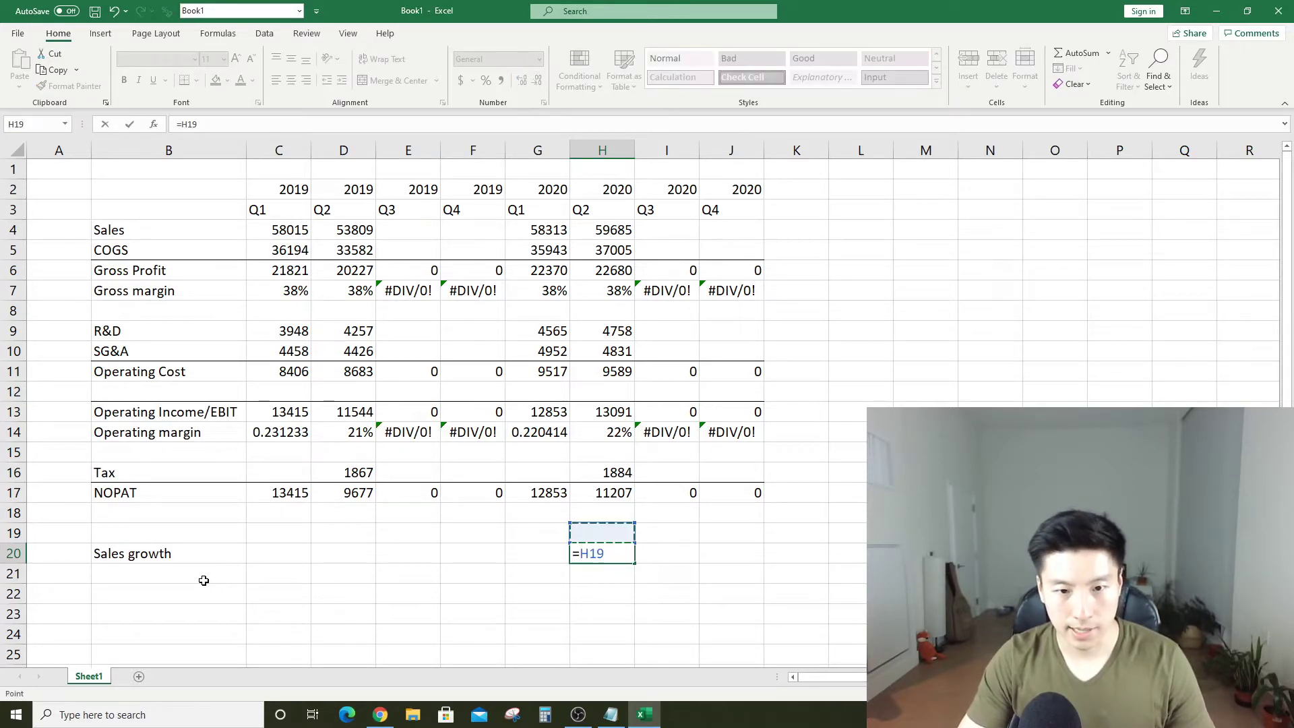
pyautogui.press('Up')
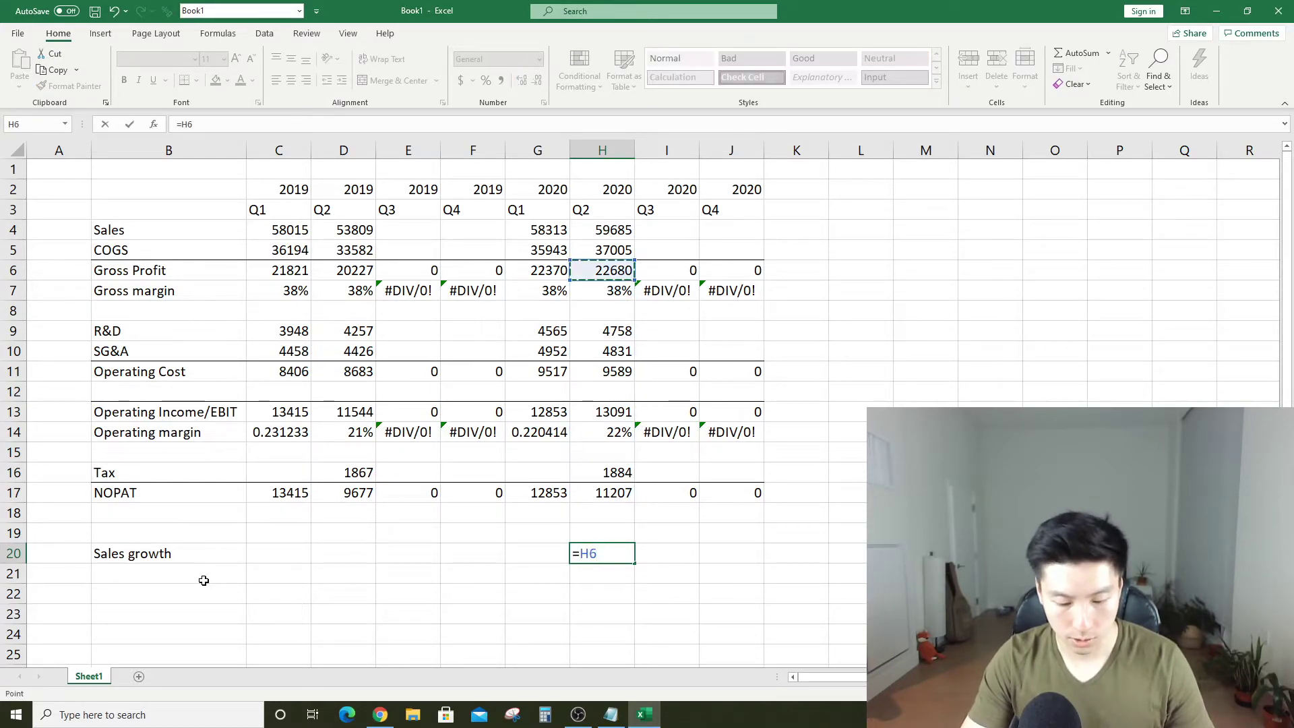
pyautogui.write('/')
pyautogui.press('Left')
pyautogui.press('Left')
pyautogui.press('Left')
pyautogui.press('Up')
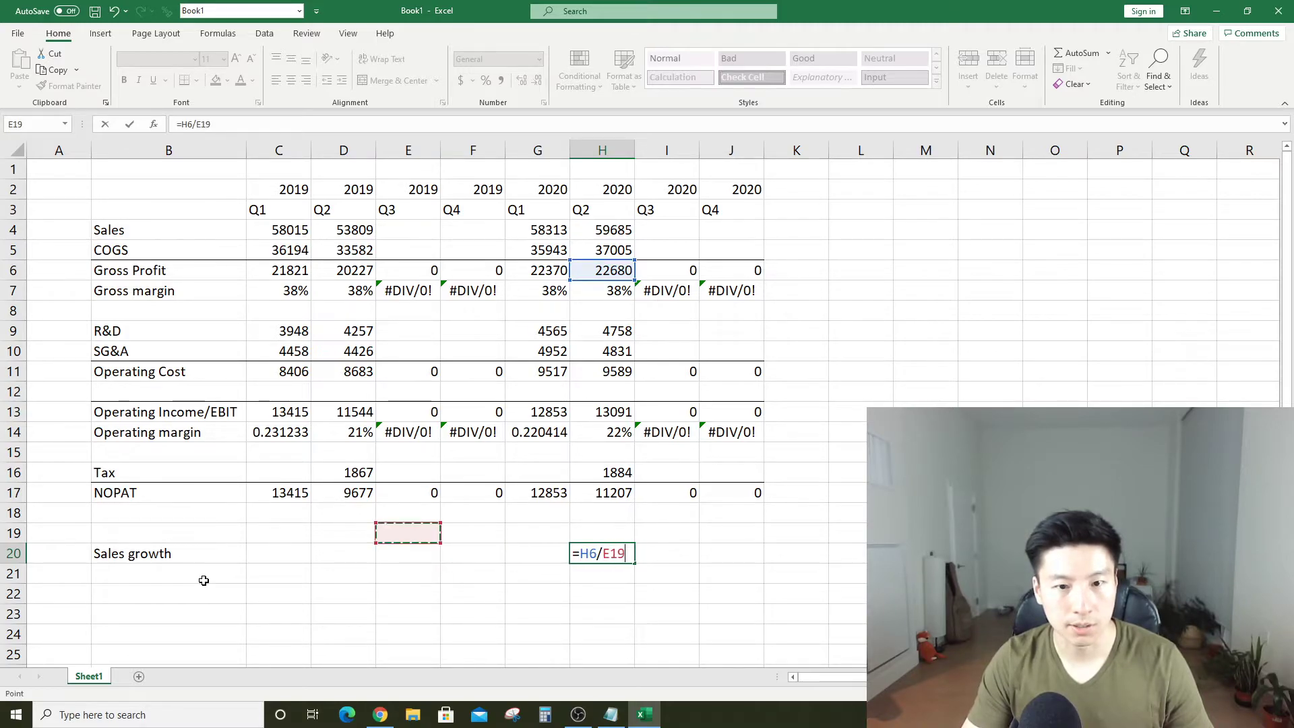
pyautogui.press('Up')
pyautogui.press('Up')
pyautogui.press('Up')
pyautogui.press('Up')
pyautogui.press('Up')
pyautogui.press('Up')
pyautogui.press('Up')
pyautogui.press('Up')
pyautogui.press('Up')
pyautogui.press('Up')
pyautogui.press('Up')
pyautogui.press('Up')
pyautogui.press('Left')
pyautogui.press('Up')
pyautogui.press('Left')
pyautogui.press('Right')
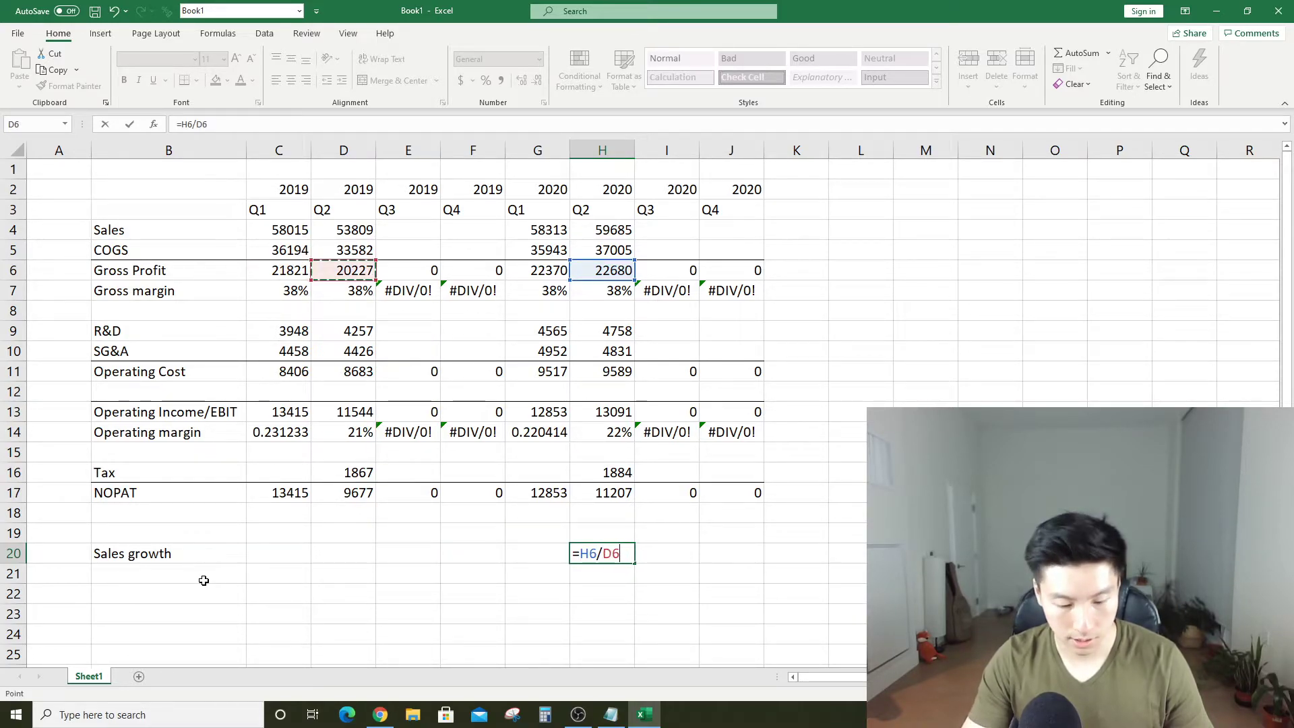
pyautogui.write('-1')
pyautogui.press('Return')
pyautogui.press('Up')
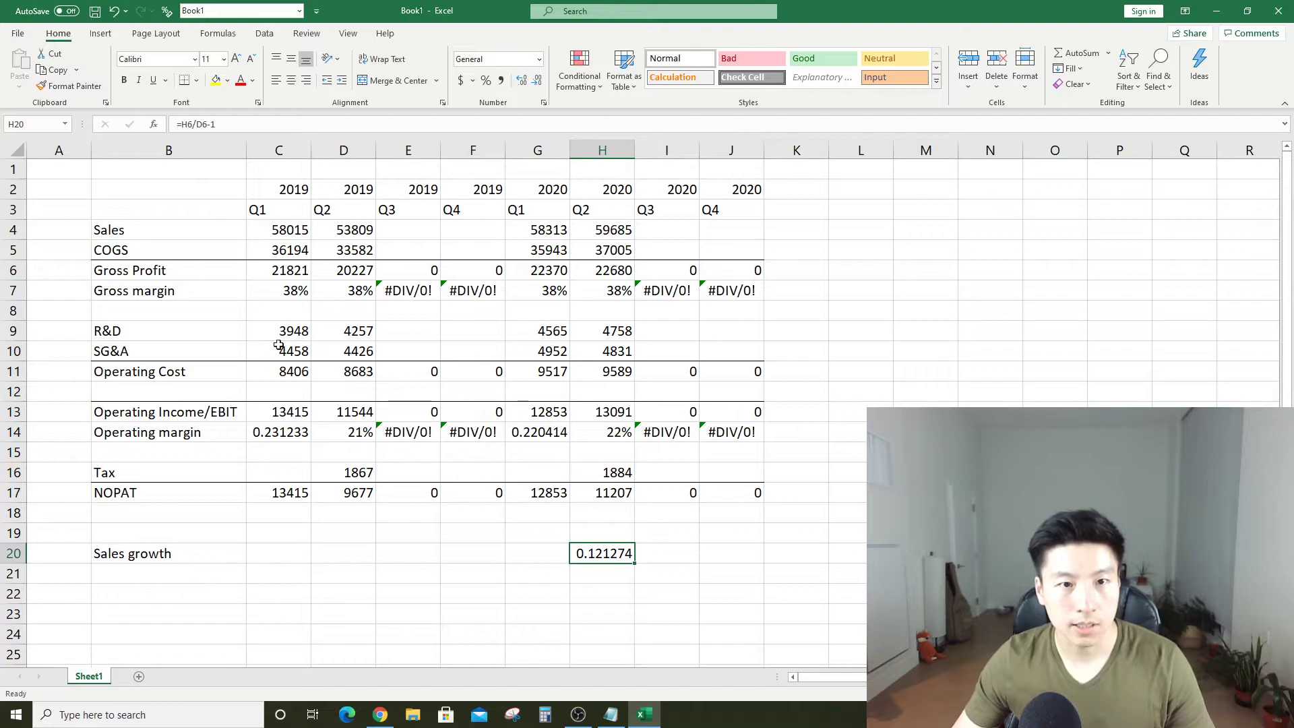
# Format growth as a percentage and copy the formula across row 20 through C20
pyautogui.click(485, 80)
pyautogui.hotkey('ctrl', 'c')
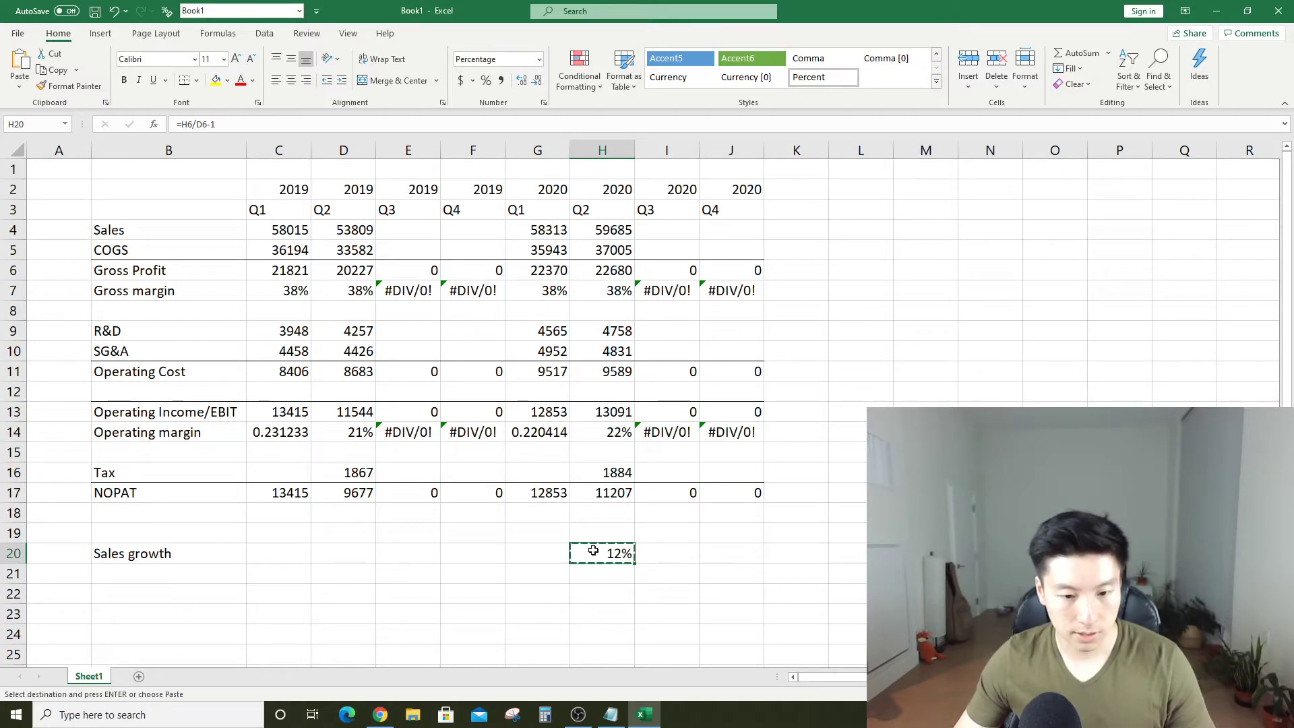
pyautogui.moveTo(614, 550); pyautogui.dragTo(270, 556)
pyautogui.hotkey('ctrl', 'v')
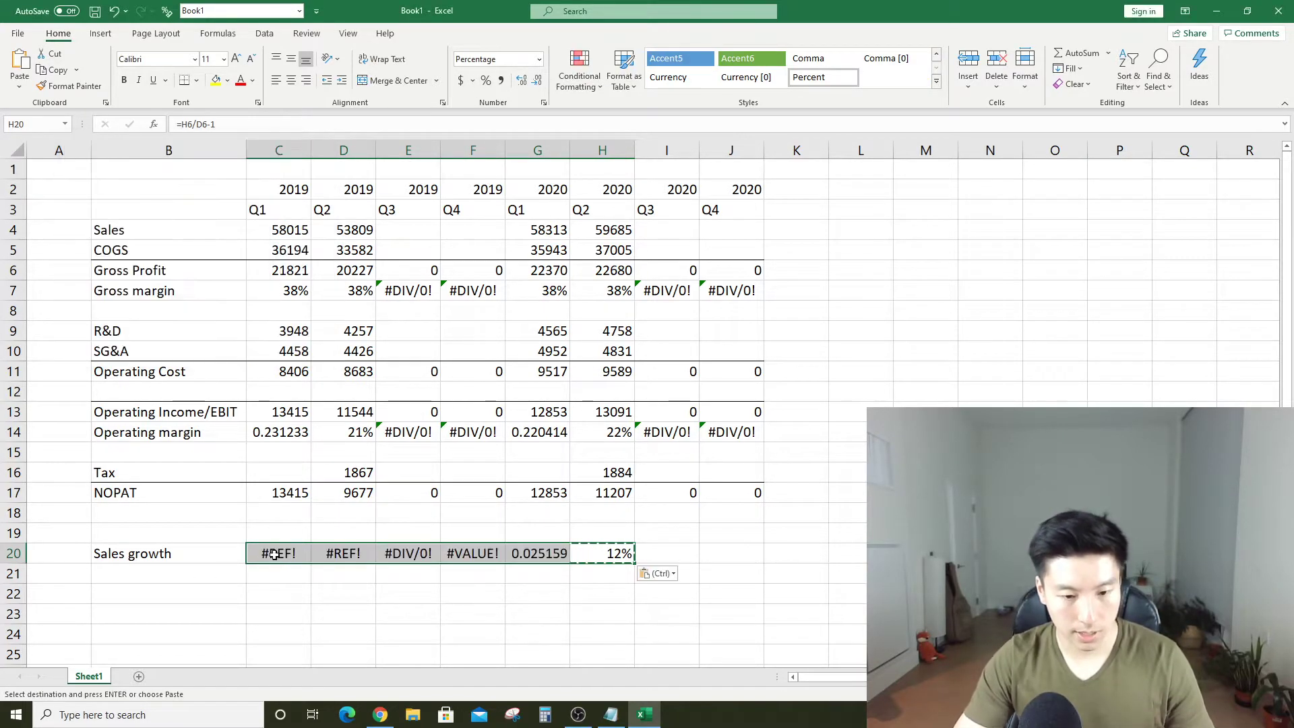
pyautogui.press('Escape')
pyautogui.click(513, 551)
pyautogui.hotkey('ctrl', 'c')
pyautogui.moveTo(514, 551); pyautogui.dragTo(262, 553)
pyautogui.hotkey('ctrl', 'v')
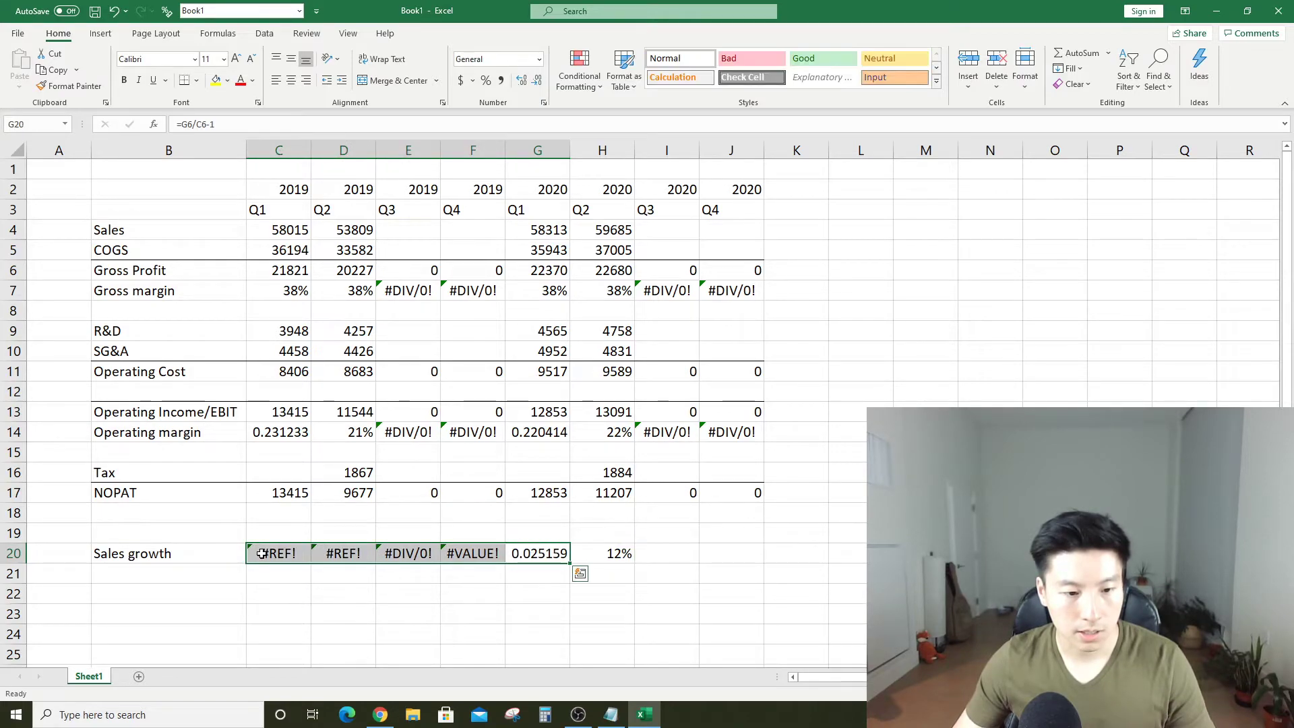
pyautogui.click(485, 80)
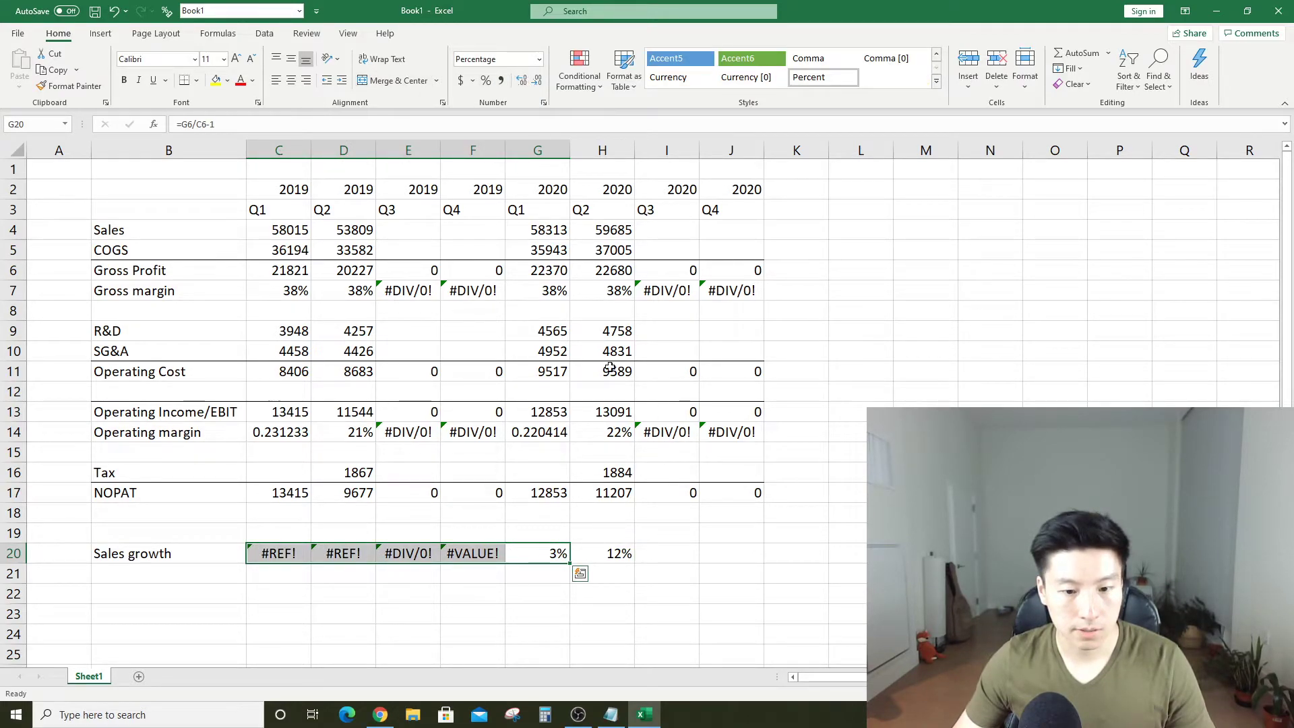
pyautogui.click(547, 553)
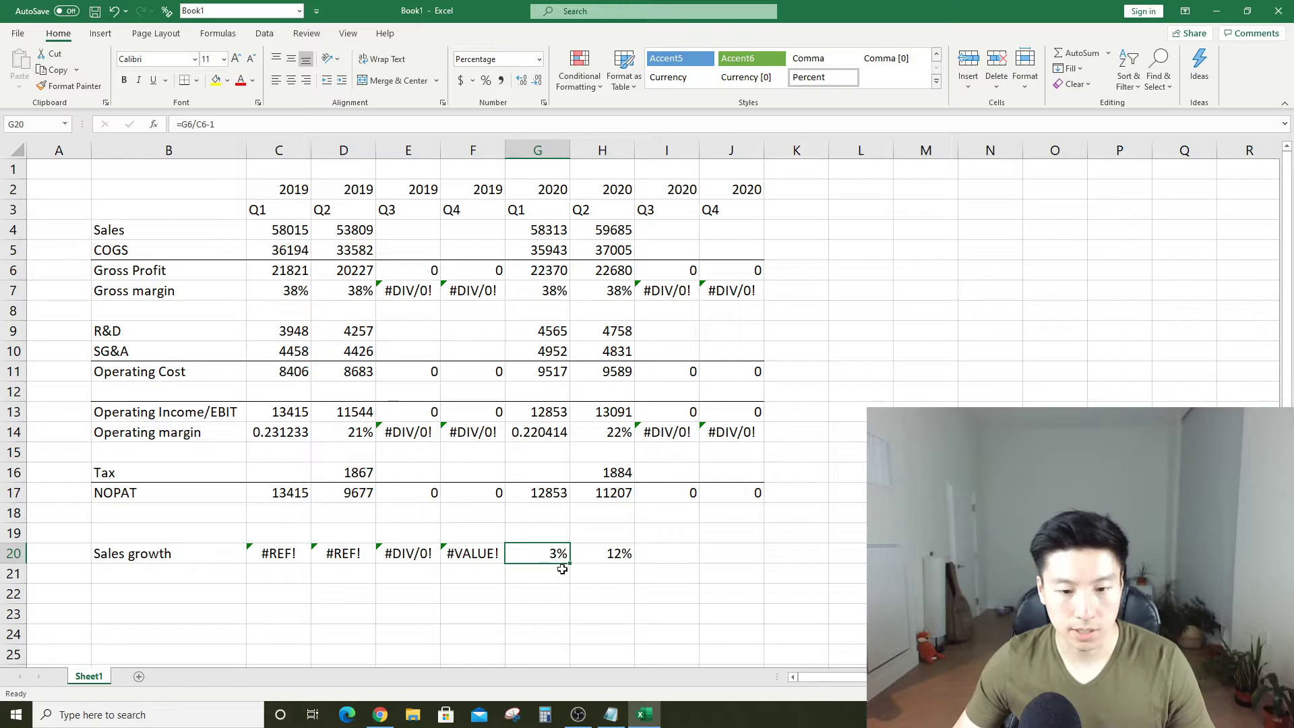
# Enter the Q1 2020 tax of 1886 in G16, then move to the Q1 2019 tax cell
pyautogui.hotkey('alt', 'Tab')
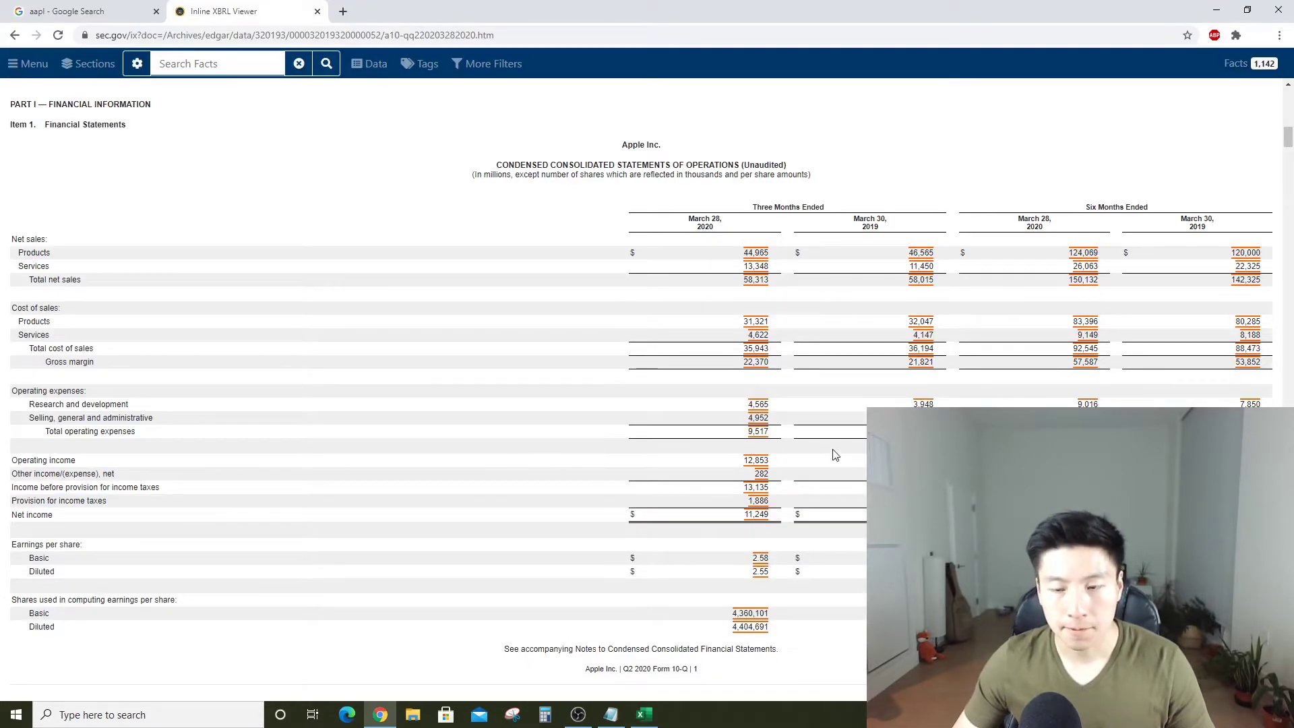
pyautogui.hotkey('alt', 'Tab')
pyautogui.click(567, 466)
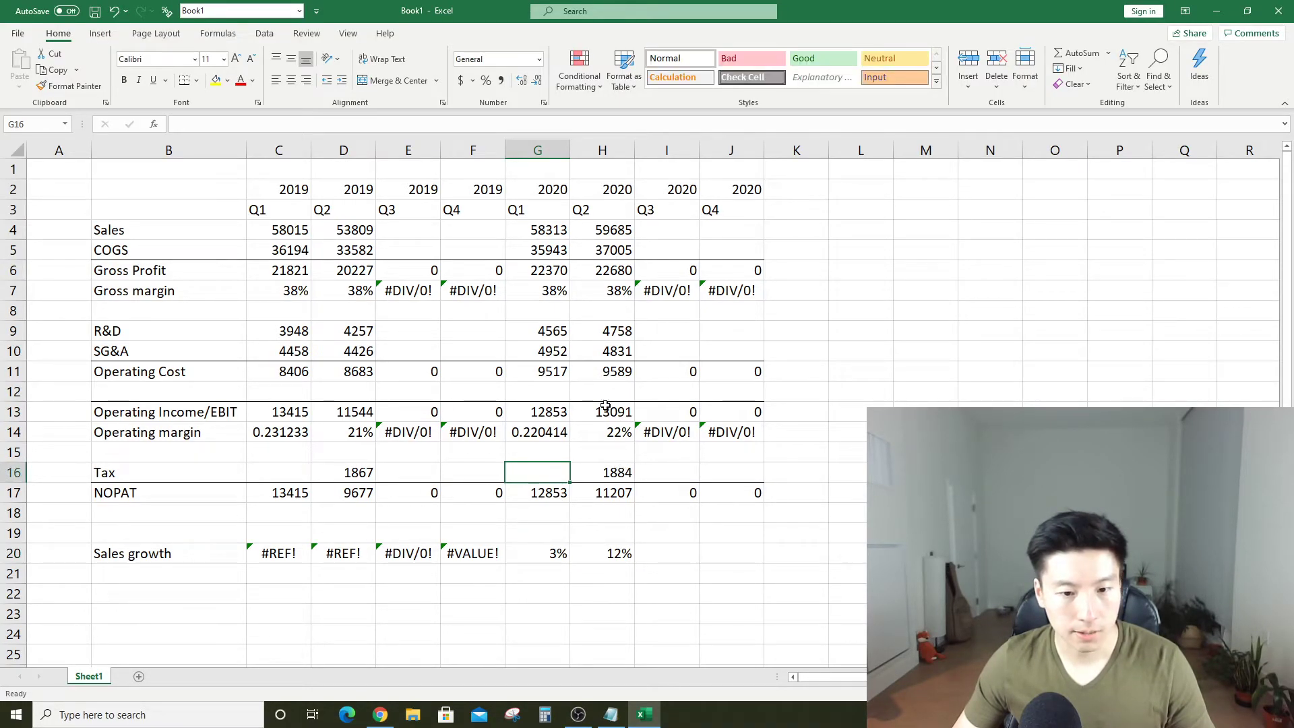
pyautogui.hotkey('alt', 'Tab')
pyautogui.hotkey('alt', 'Tab')
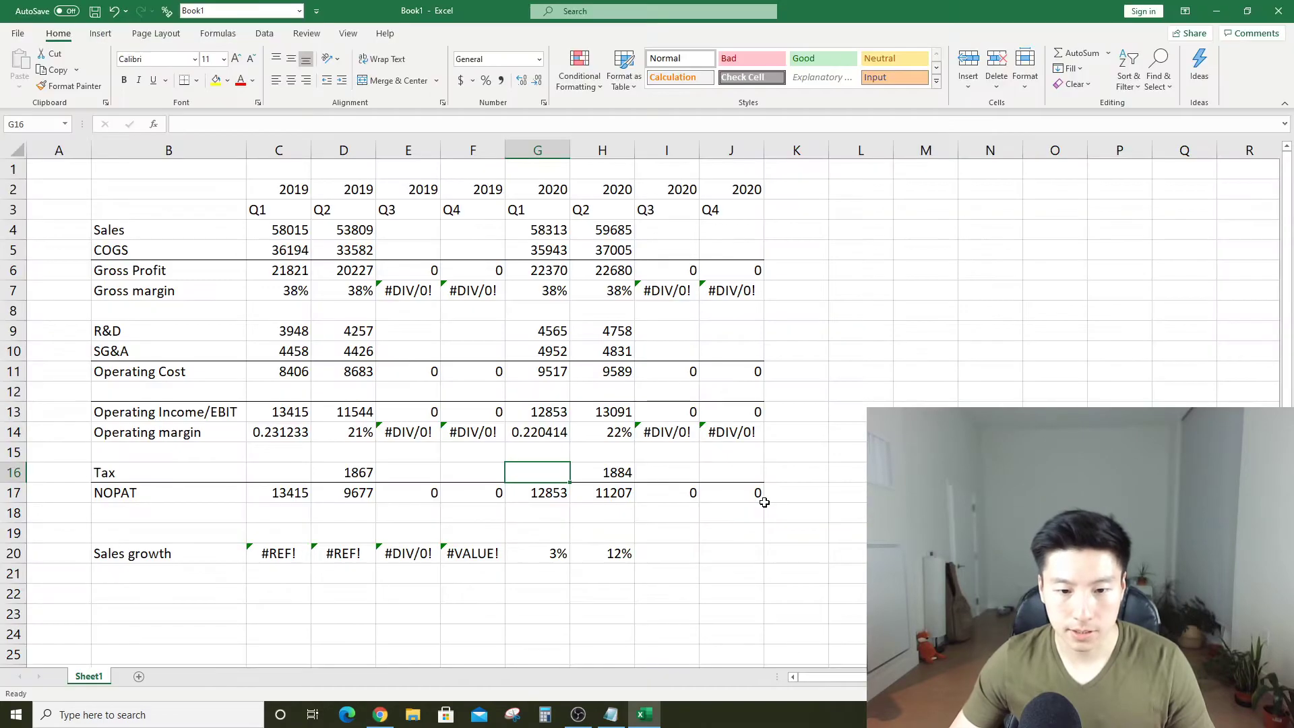
pyautogui.write('1886')
pyautogui.press('Return')
pyautogui.hotkey('alt', 'Tab')
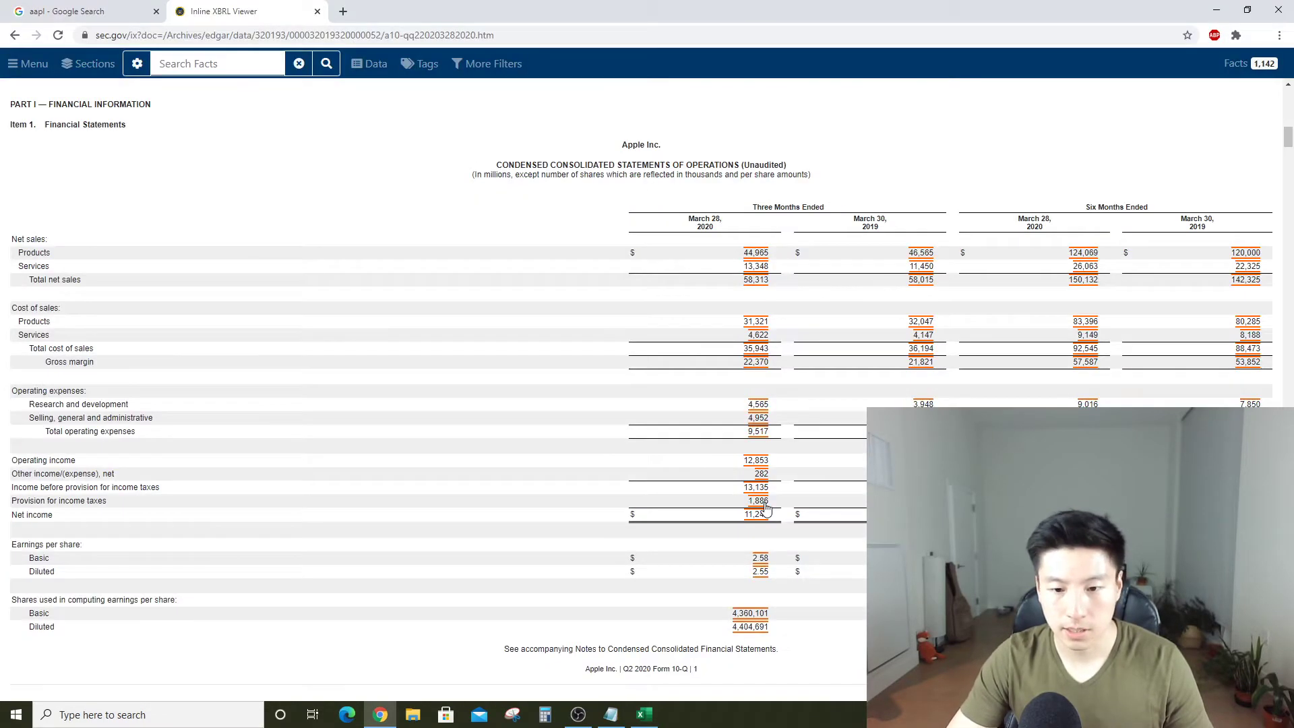
pyautogui.hotkey('alt', 'Tab')
pyautogui.press('Up')
pyautogui.press('Left')
pyautogui.press('Left')
pyautogui.press('Left')
pyautogui.press('Left')
pyautogui.hotkey('alt', 'Tab')
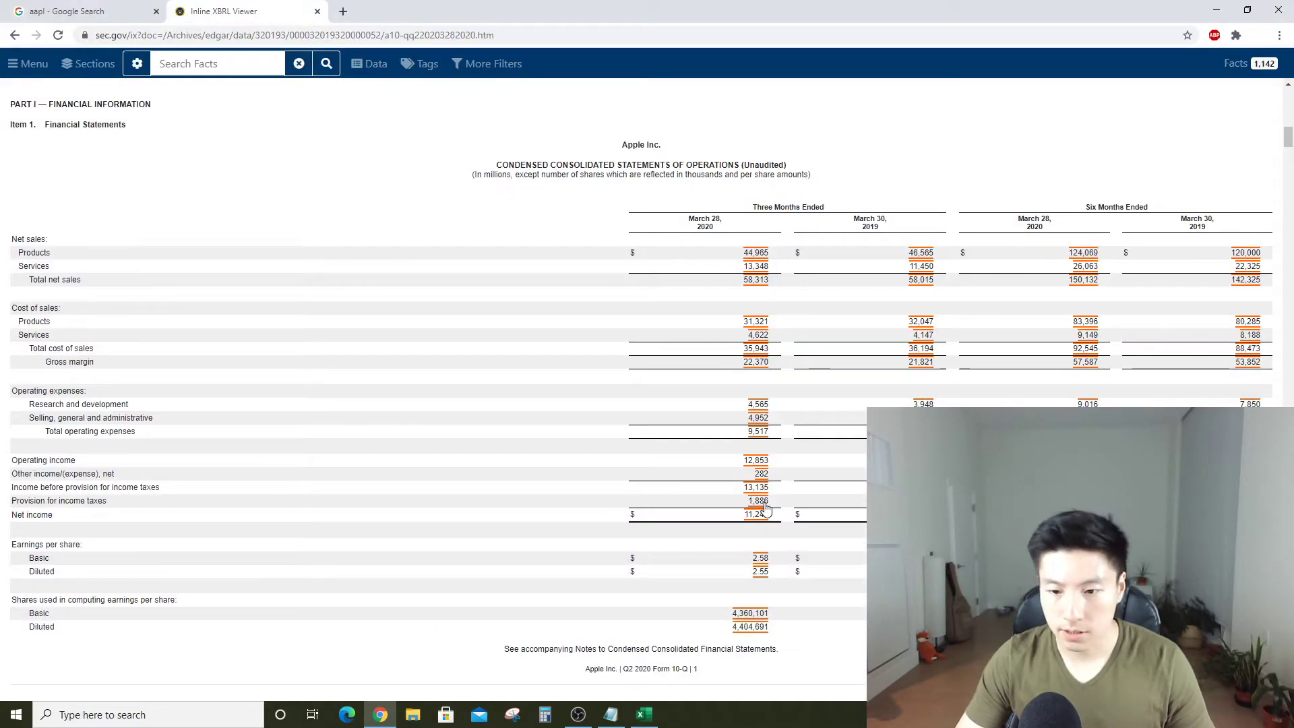
pyautogui.hotkey('alt', 'Tab')
# Enter the Q1 2019 tax of 2232 in C16
pyautogui.write('2232')
pyautogui.press('Return')
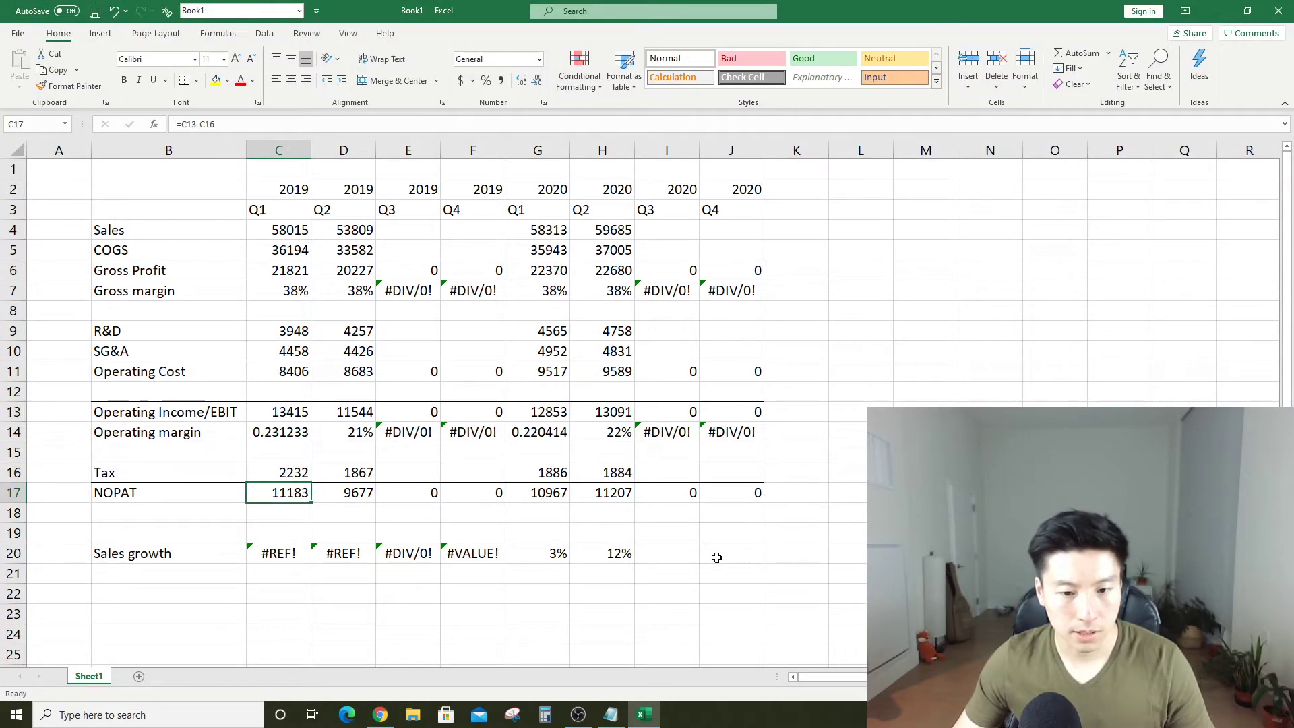
pyautogui.click(682, 565)
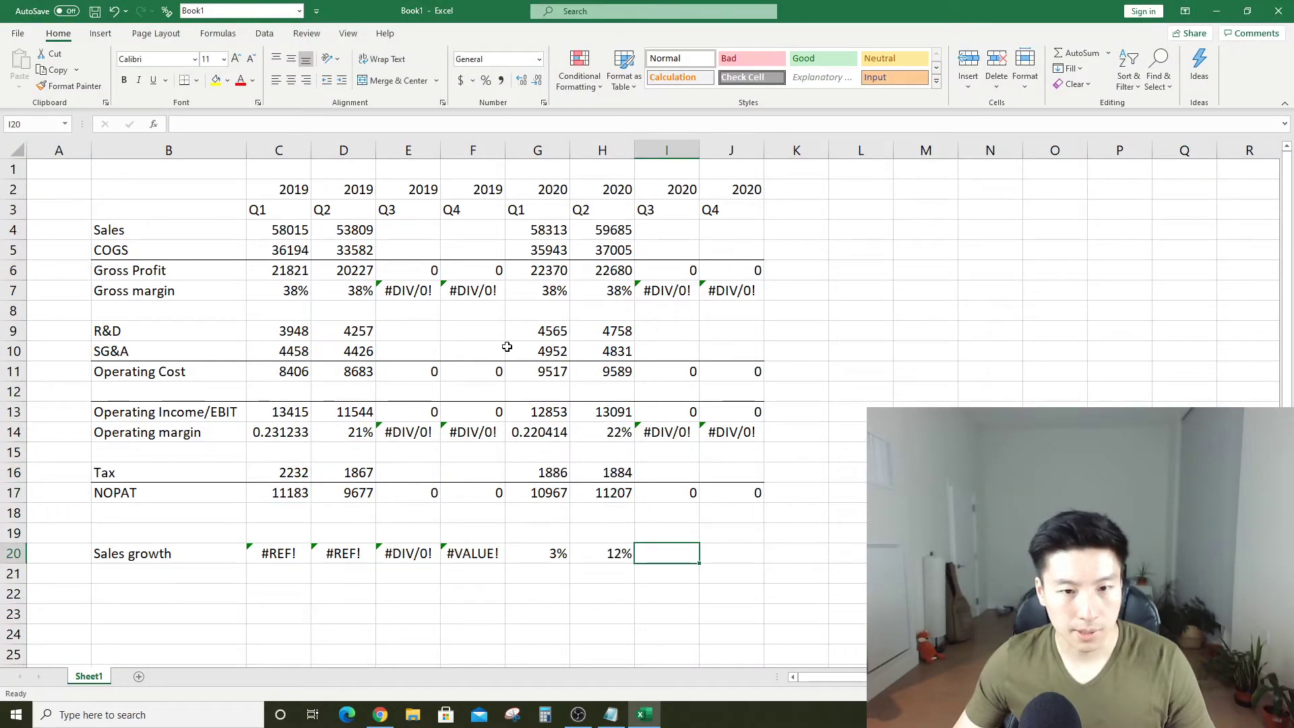
# Show the Q1 2020 operating margin in G14 as a percentage, 22%
pyautogui.hotkey('alt', 'Tab')
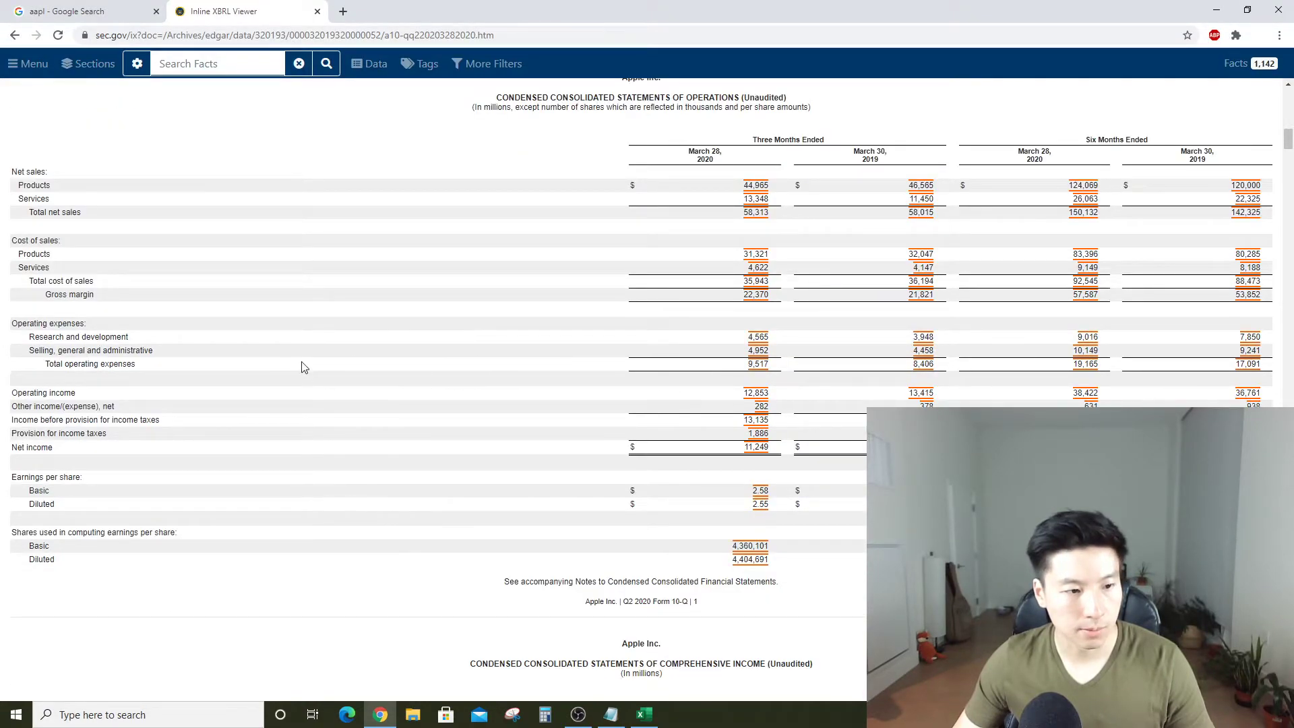
pyautogui.hotkey('alt', 'Tab')
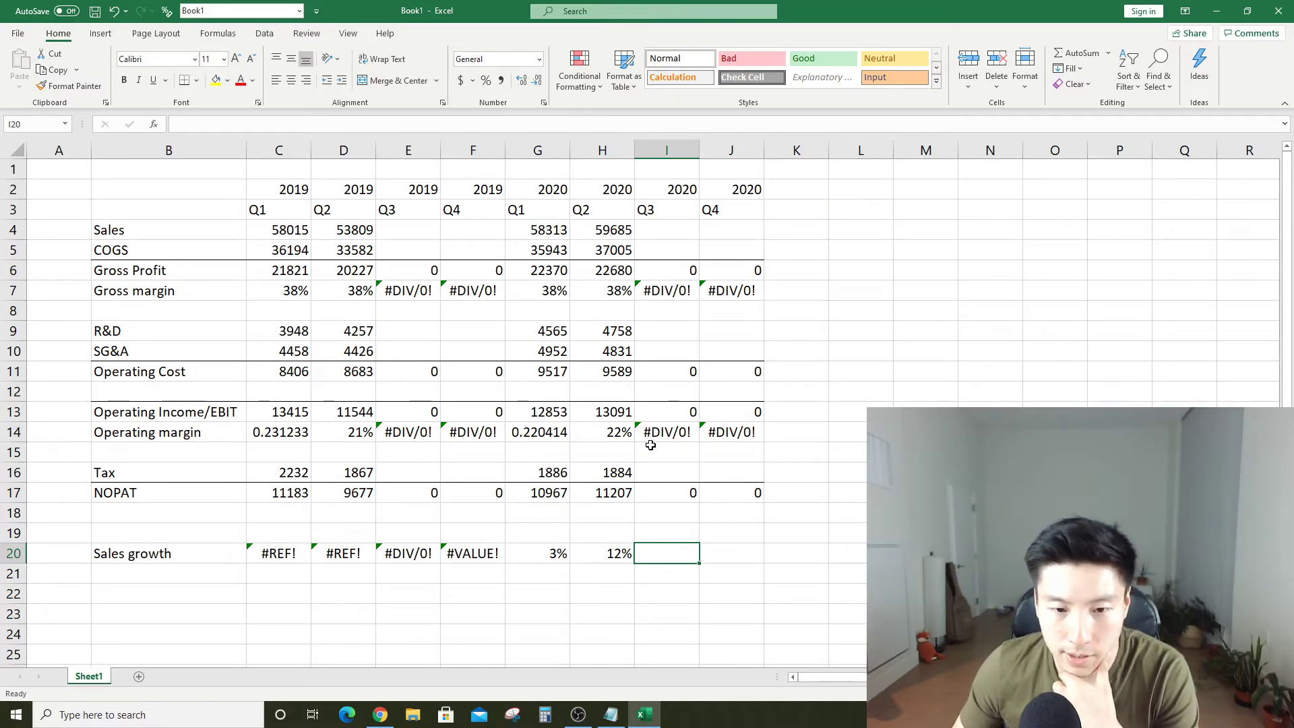
pyautogui.click(532, 433)
pyautogui.click(485, 81)
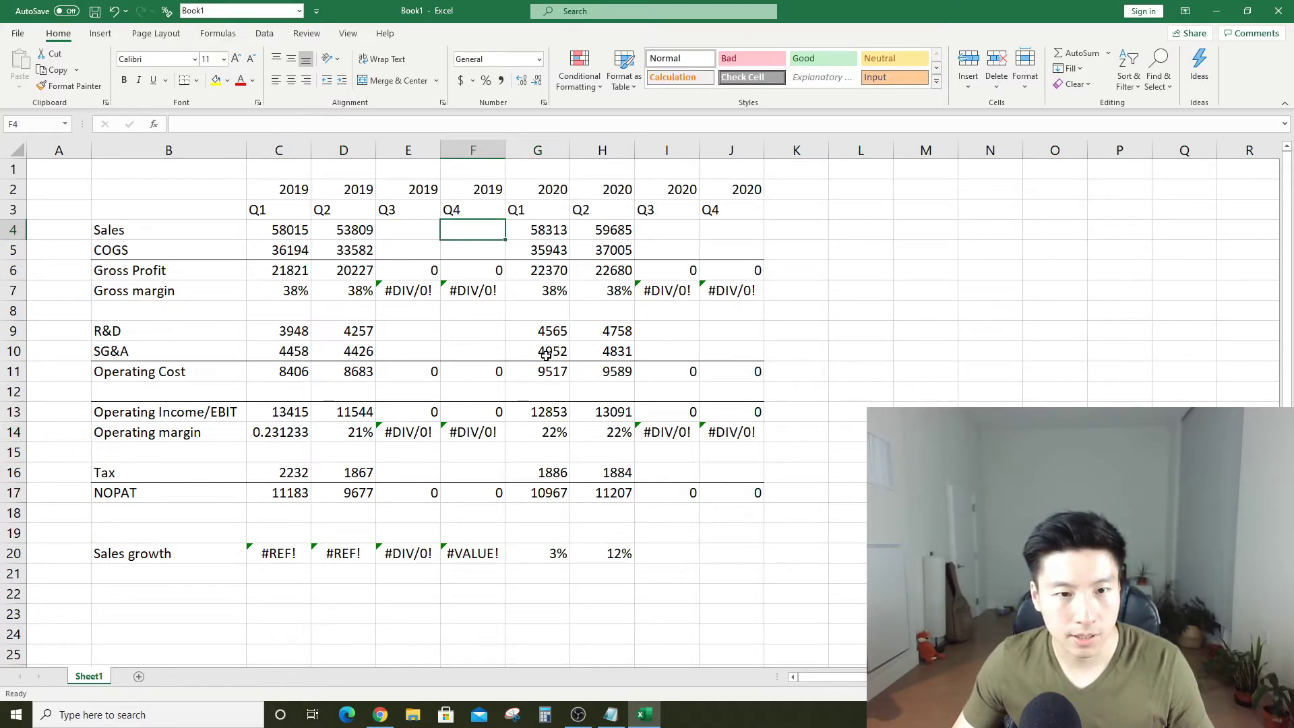
# Go back from the open quarterly filing to Apple's EDGAR filings list
pyautogui.hotkey('alt', 'Tab')
pyautogui.scroll(5, 749, 374)
pyautogui.scroll(-1, 719, 373)
pyautogui.scroll(-2, 719, 372)
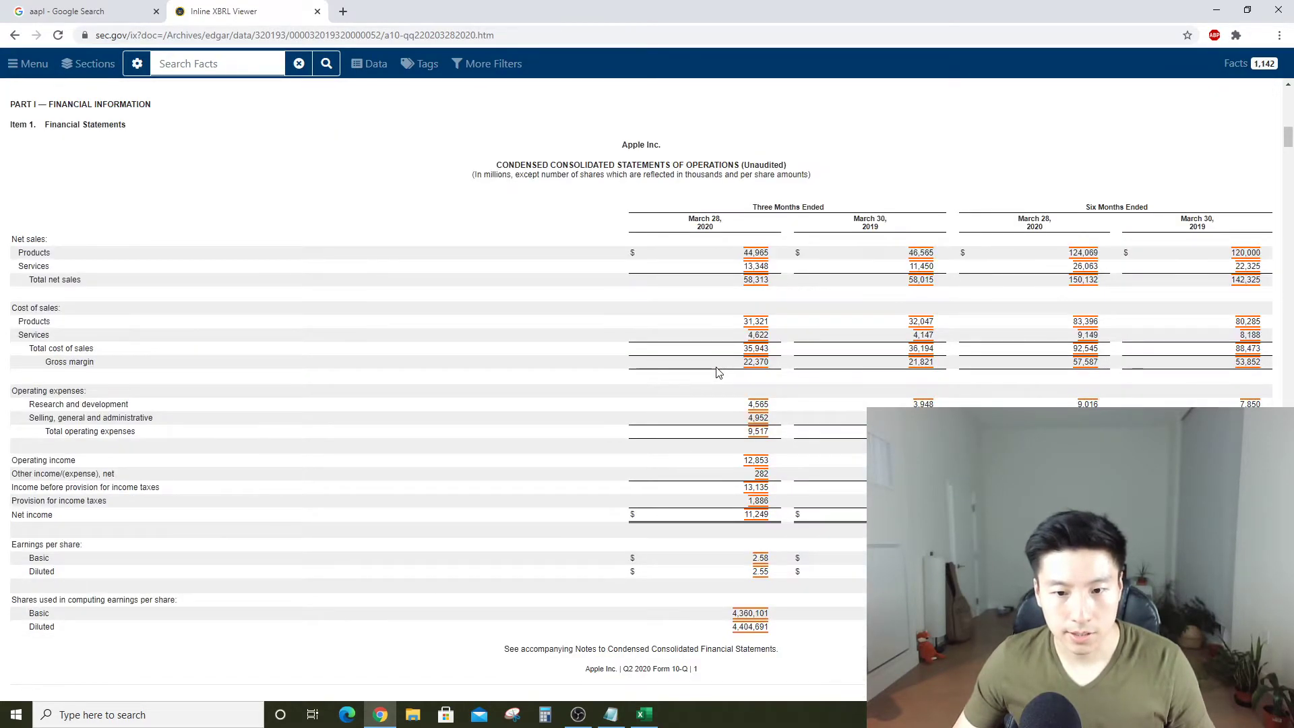
pyautogui.hotkey('alt', 'Tab')
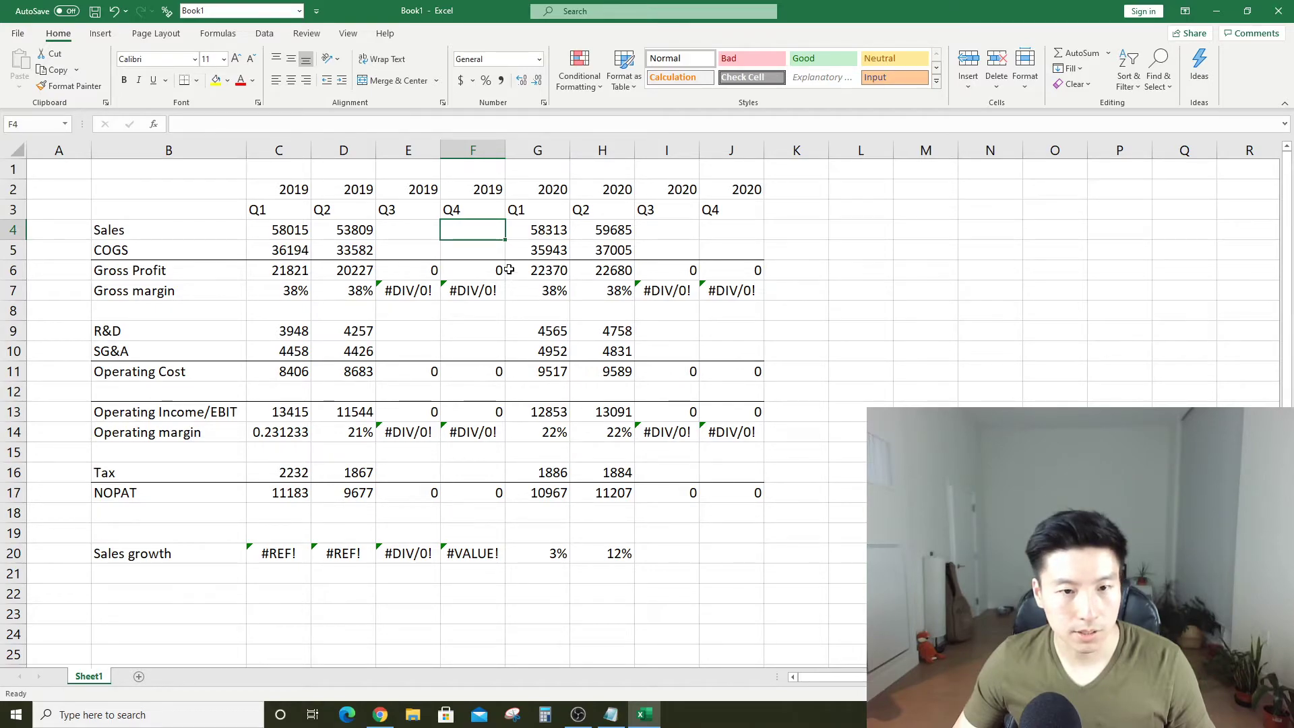
pyautogui.hotkey('alt', 'Tab')
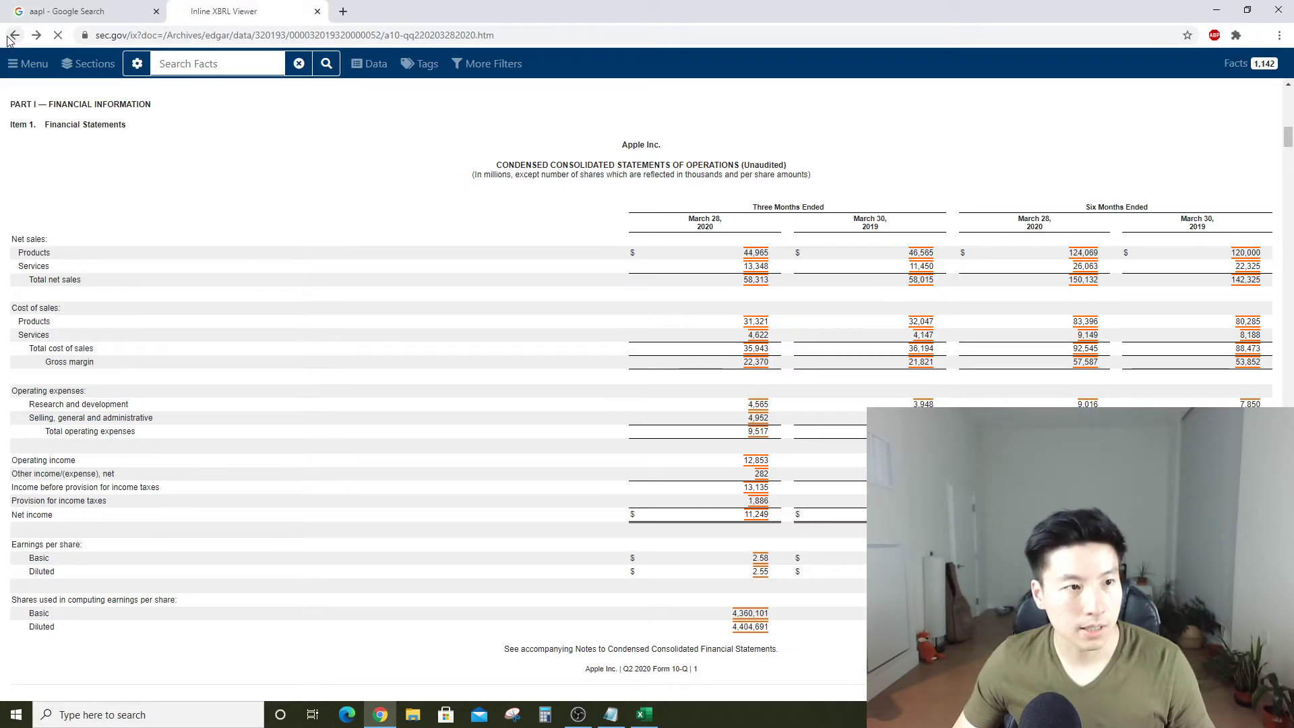
pyautogui.click(15, 35)
pyautogui.click(14, 36)
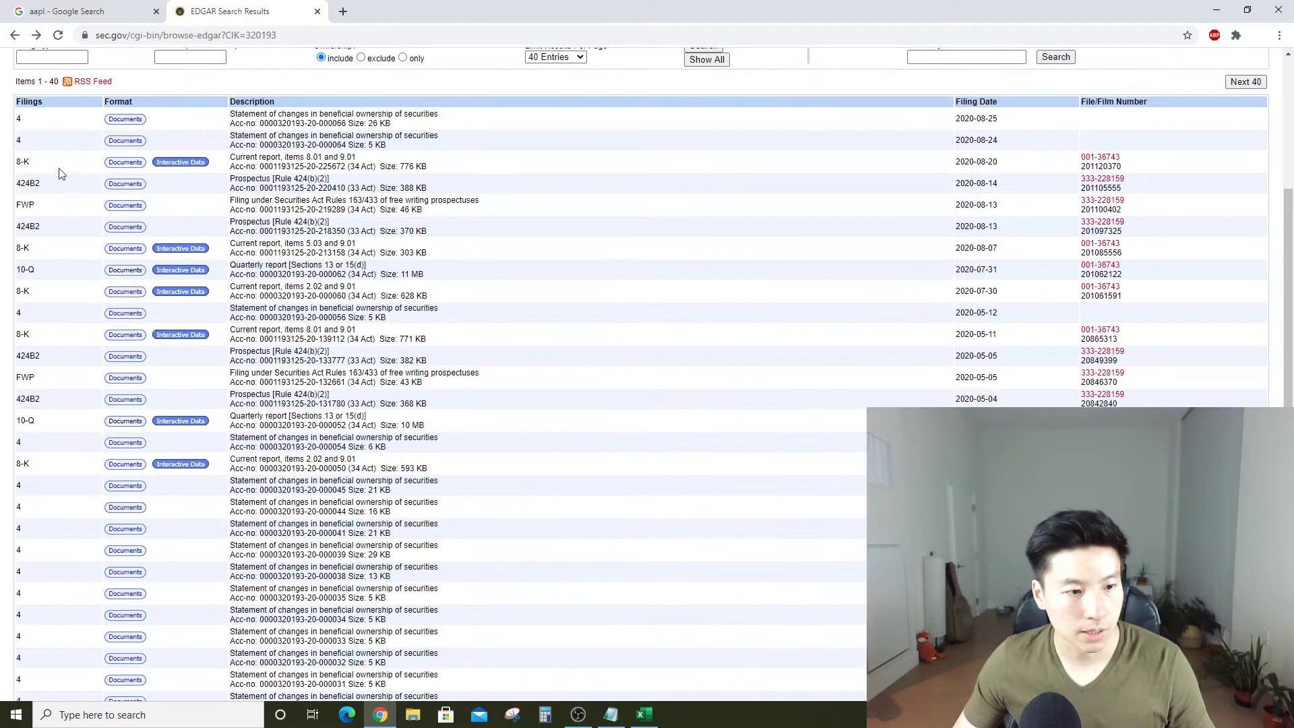
pyautogui.scroll(-10, 97, 355)
pyautogui.scroll(10, 97, 355)
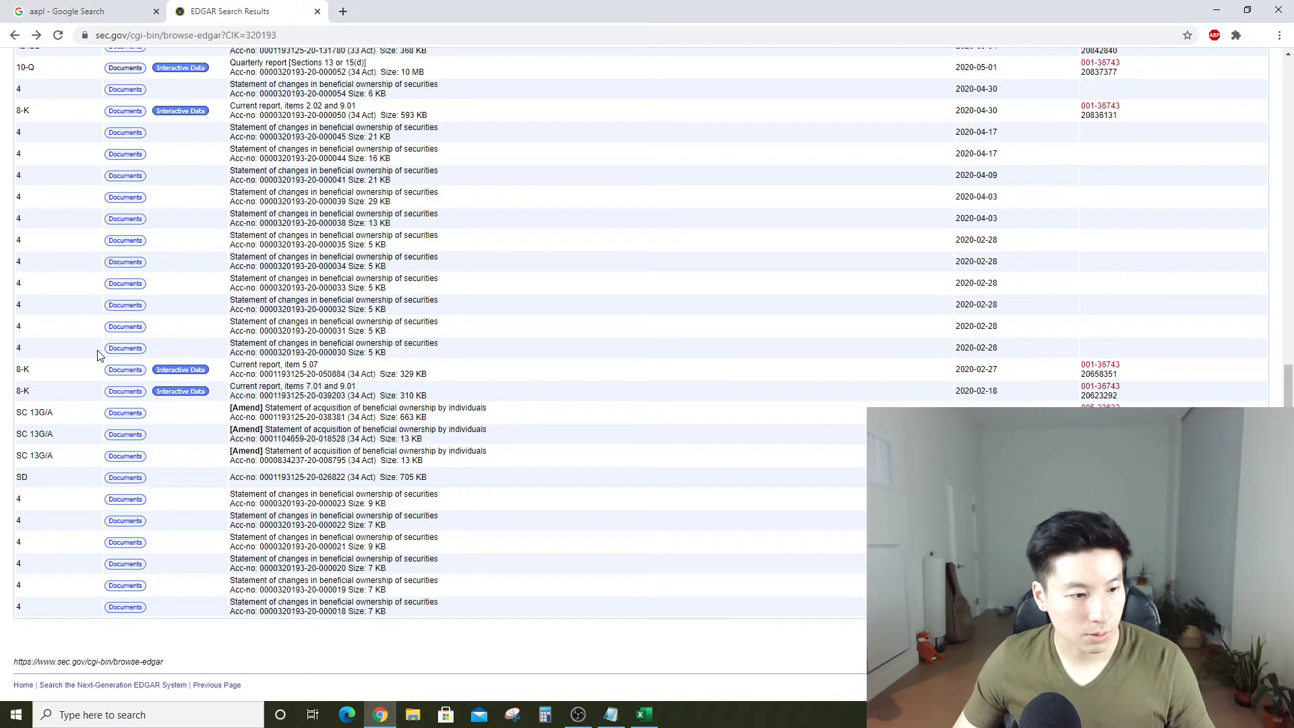
# Filter the filings to type 10-q and open the third 10-Q report
pyautogui.click(42, 174)
pyautogui.write('10-q')
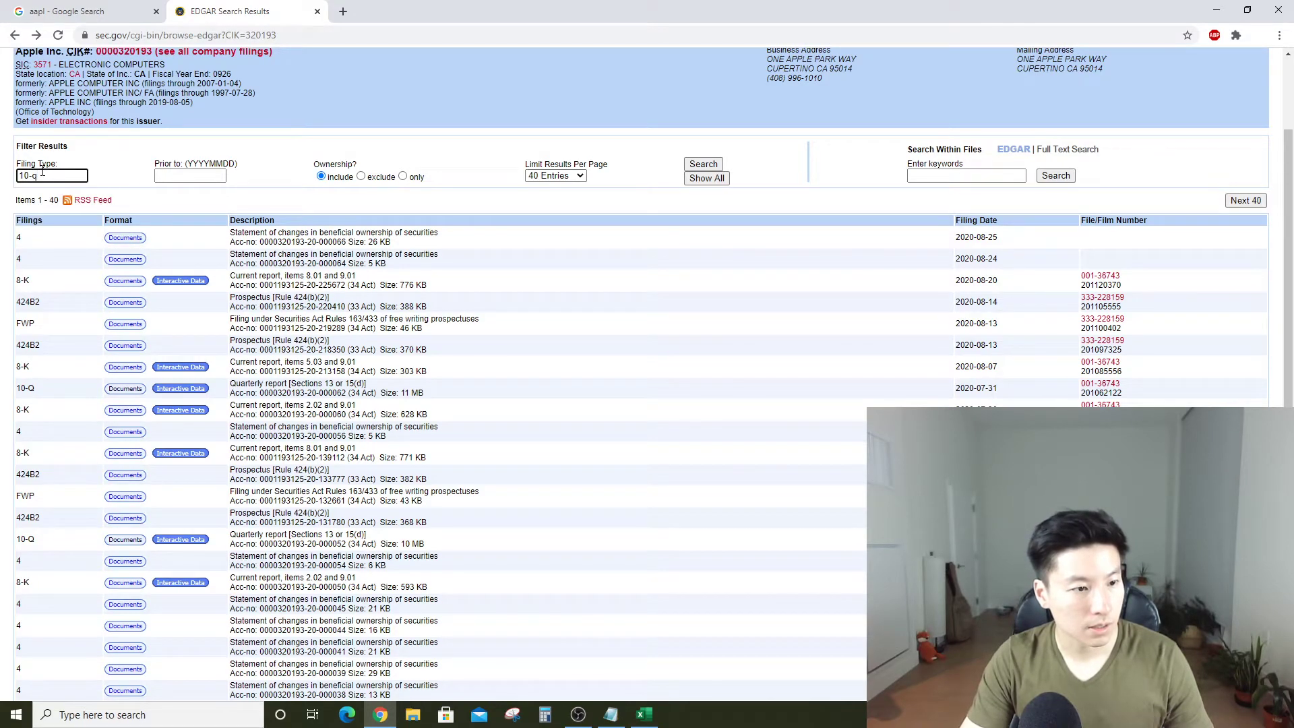
pyautogui.press('Return')
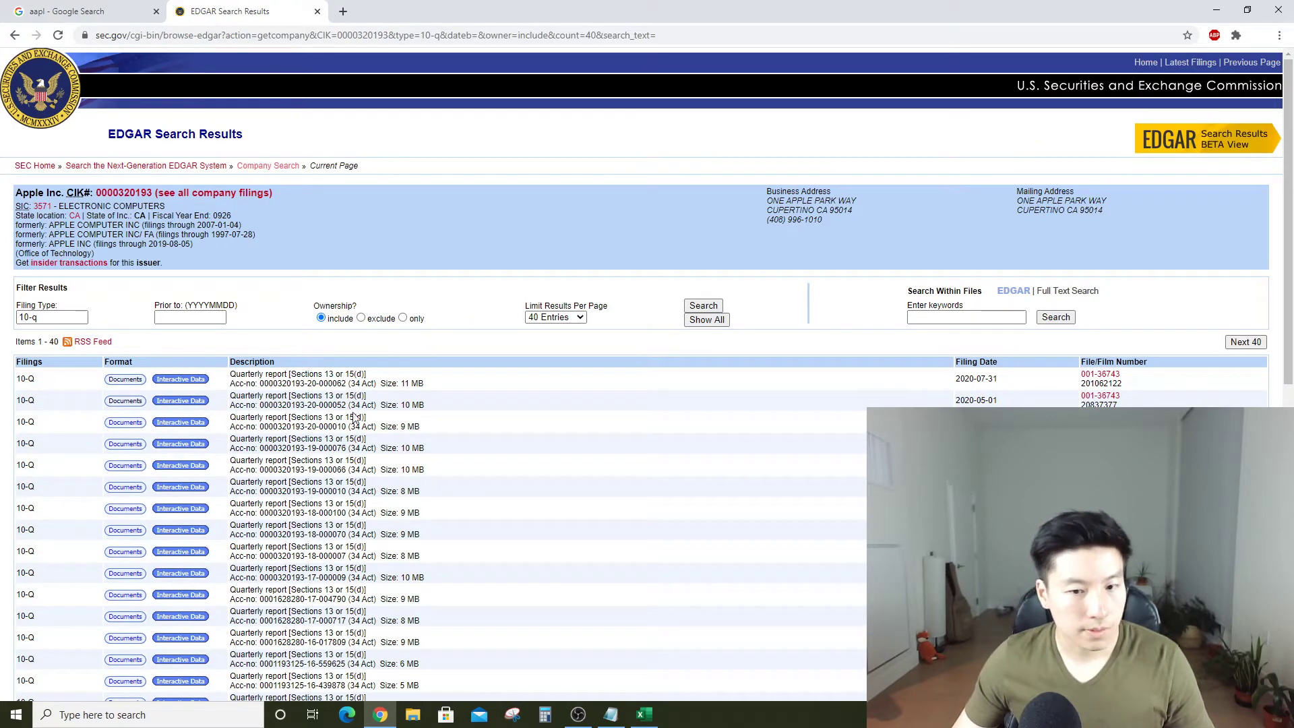
pyautogui.click(121, 425)
pyautogui.click(584, 336)
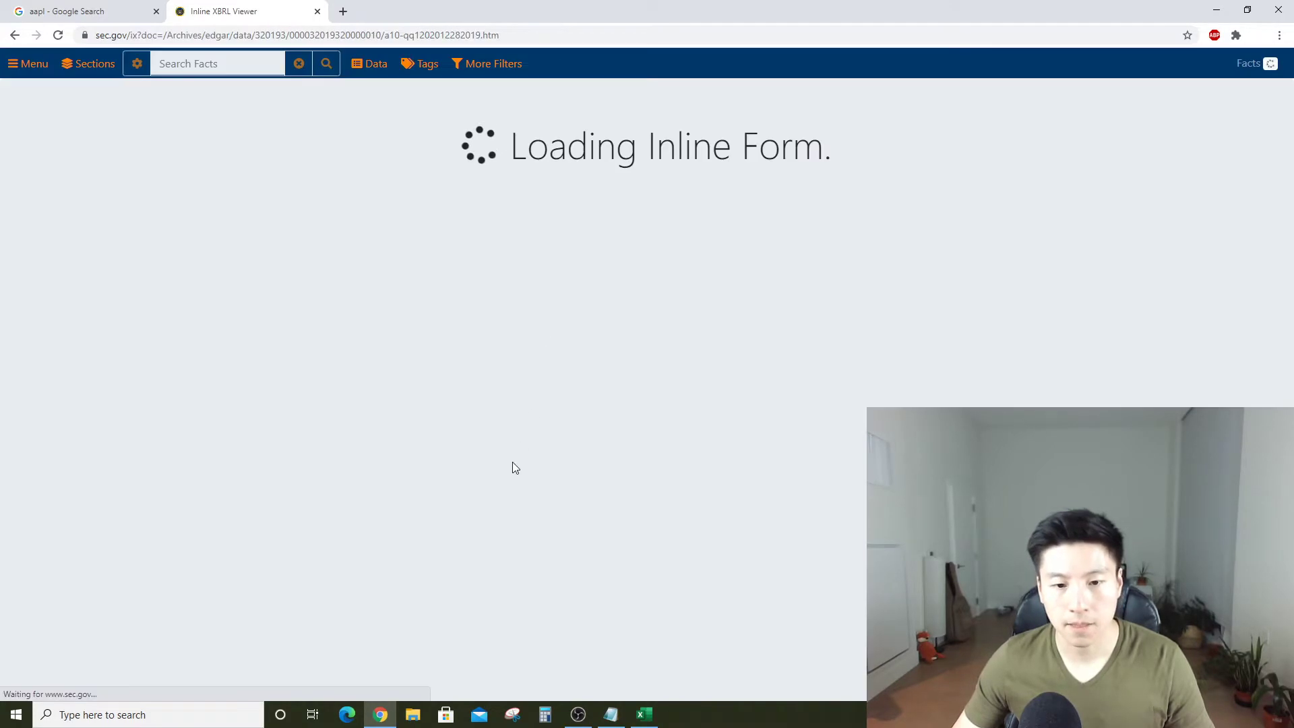
# Enter Q4 2019 Sales of 79104 after reading it from the filing
pyautogui.scroll(-15, 627, 442)
pyautogui.hotkey('alt', 'Tab')
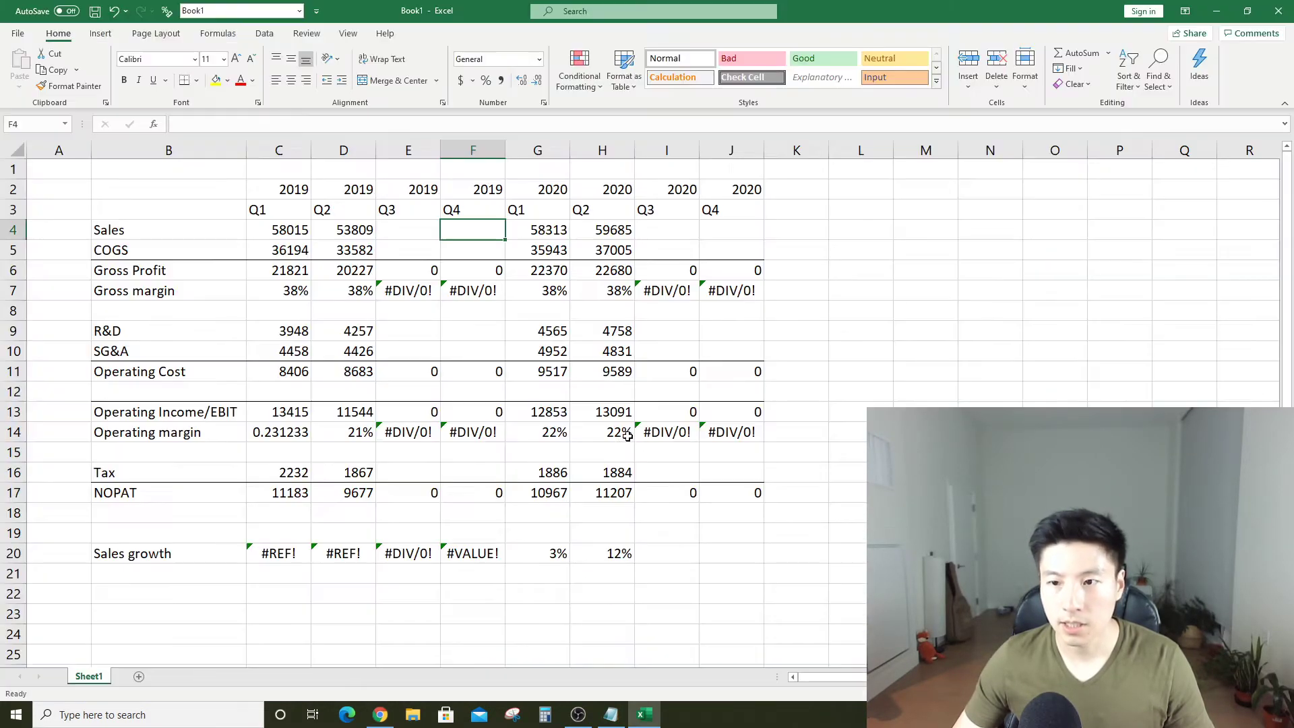
pyautogui.hotkey('alt', 'Tab')
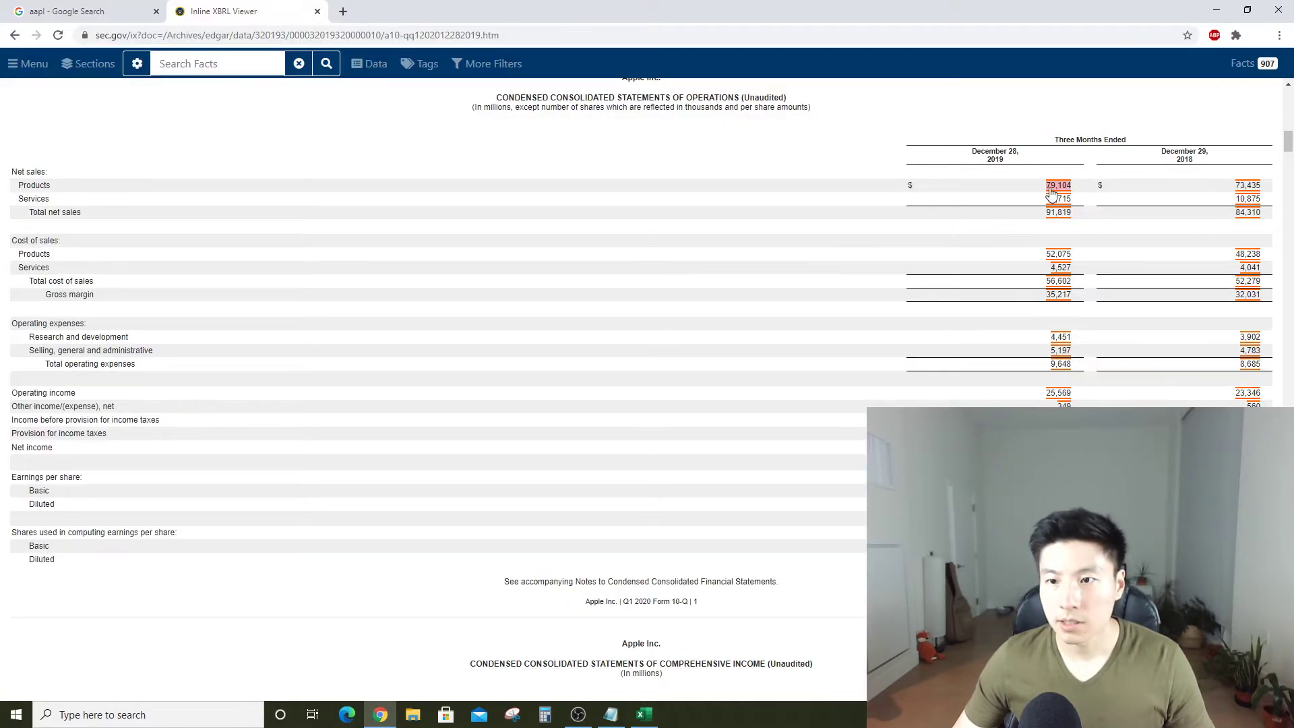
pyautogui.hotkey('alt', 'Tab')
pyautogui.hotkey('alt', 'Tab')
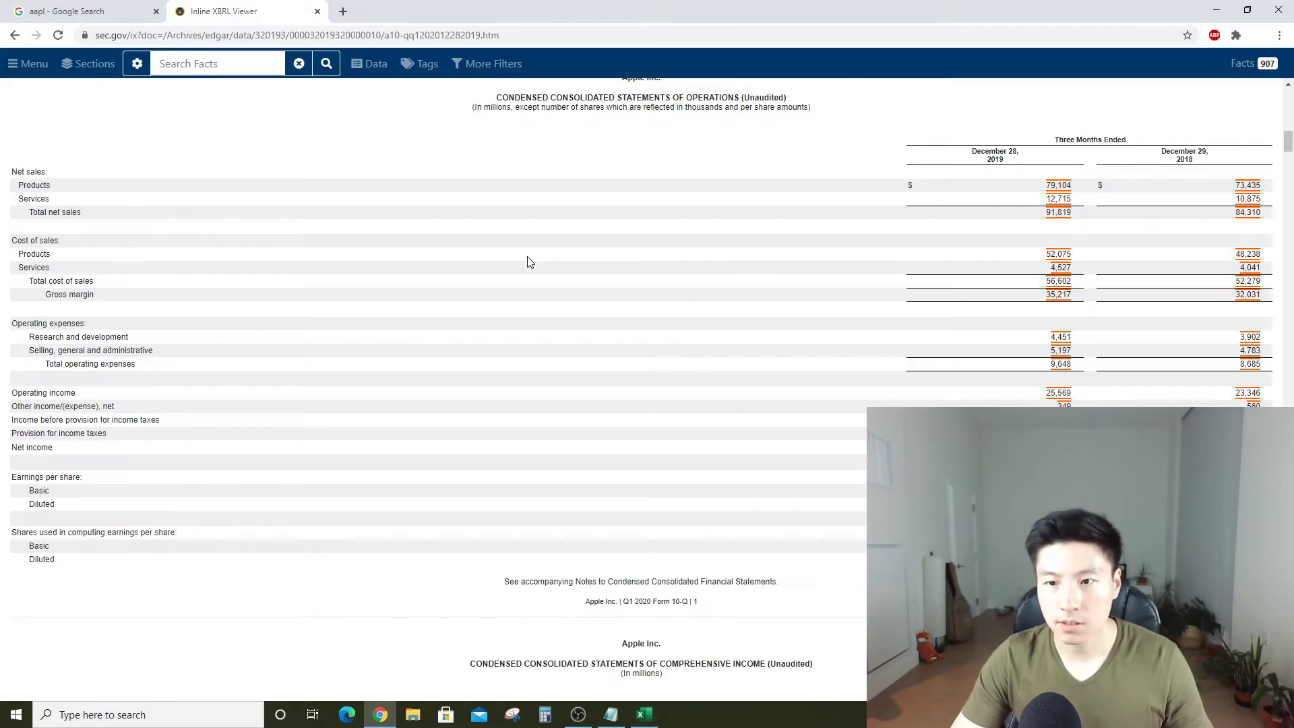
pyautogui.hotkey('alt', 'Tab')
pyautogui.write('79104')
# Enter Q4 2019 COGS of 12715 and bring up column C's context menu
pyautogui.hotkey('alt', 'Tab')
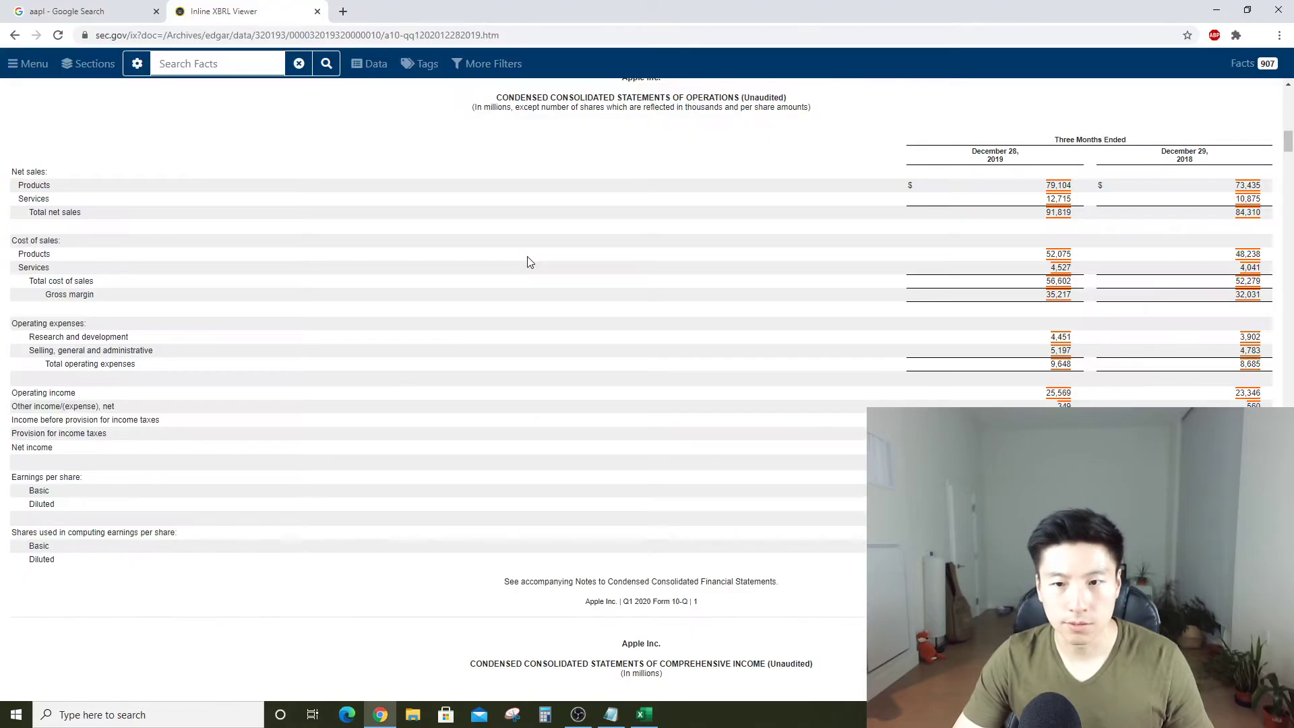
pyautogui.hotkey('alt', 'Tab')
pyautogui.write('12715')
pyautogui.press('Return')
pyautogui.hotkey('alt', 'Tab')
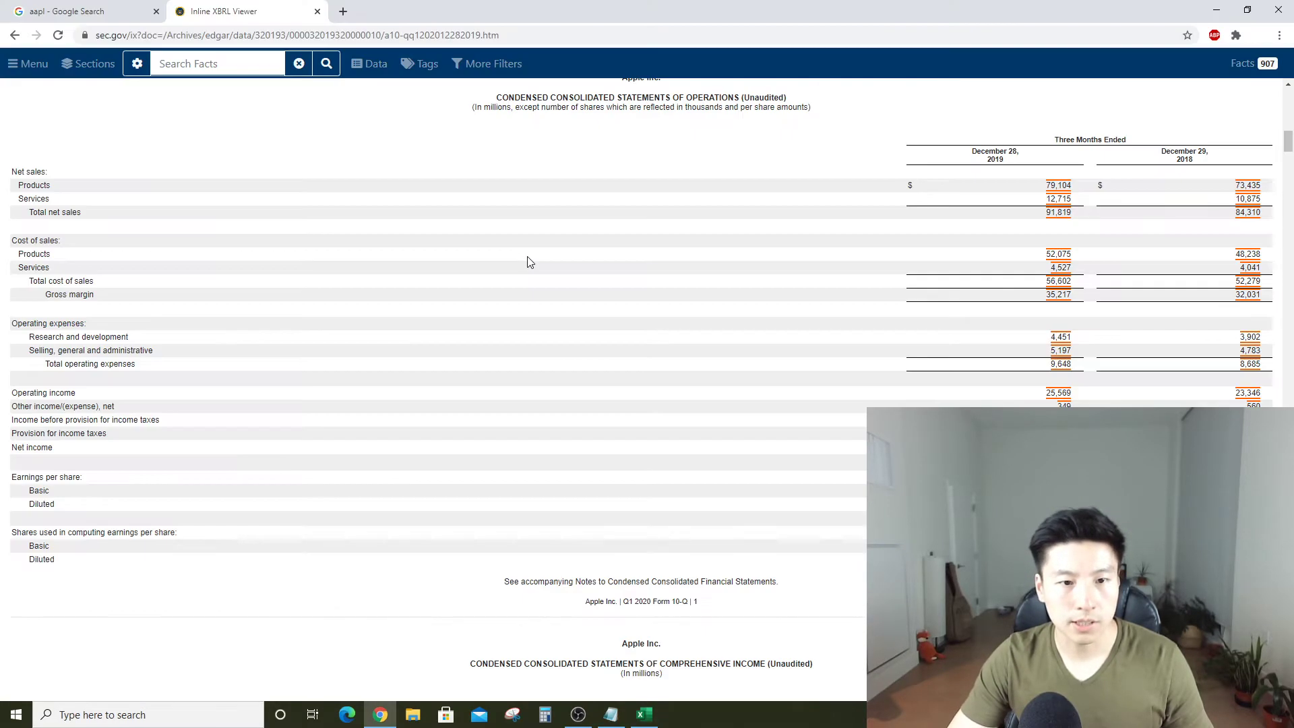
pyautogui.hotkey('alt', 'Tab')
pyautogui.press('Up')
pyautogui.press('Up')
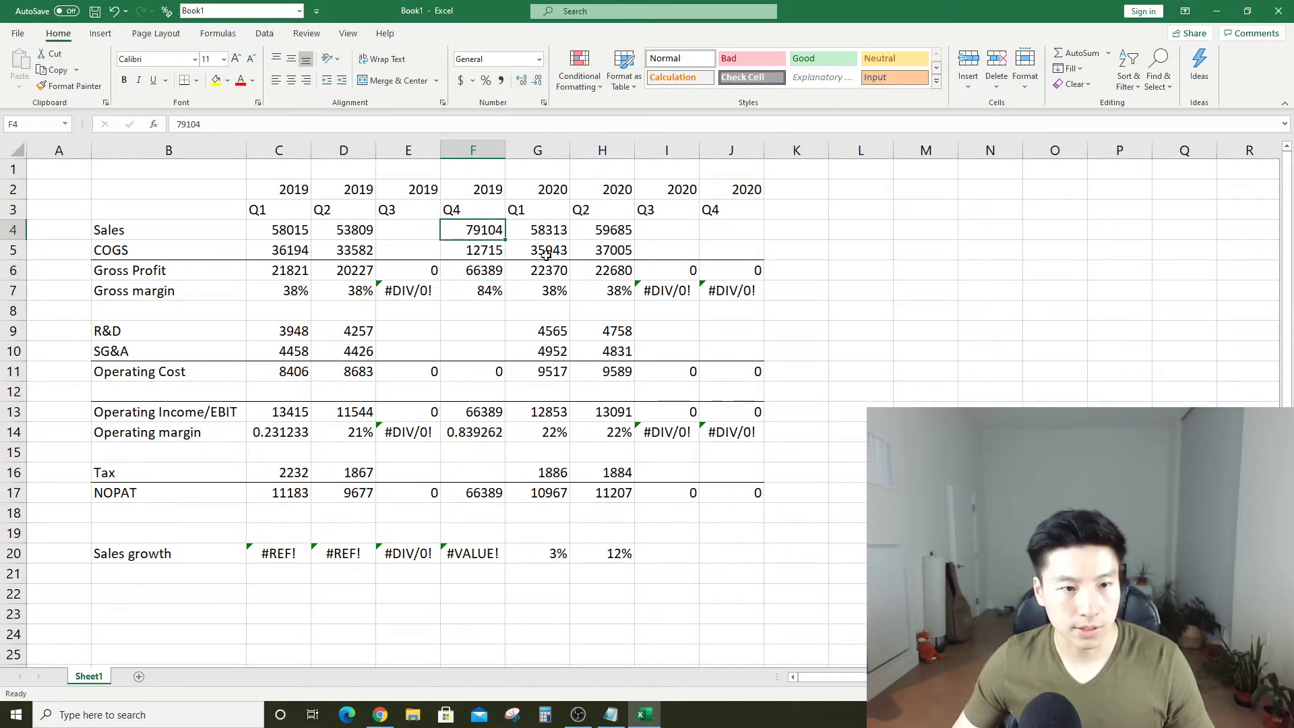
pyautogui.rightClick(308, 151)
# Insert an empty column C before the Q1 2019 data
pyautogui.click(350, 268)
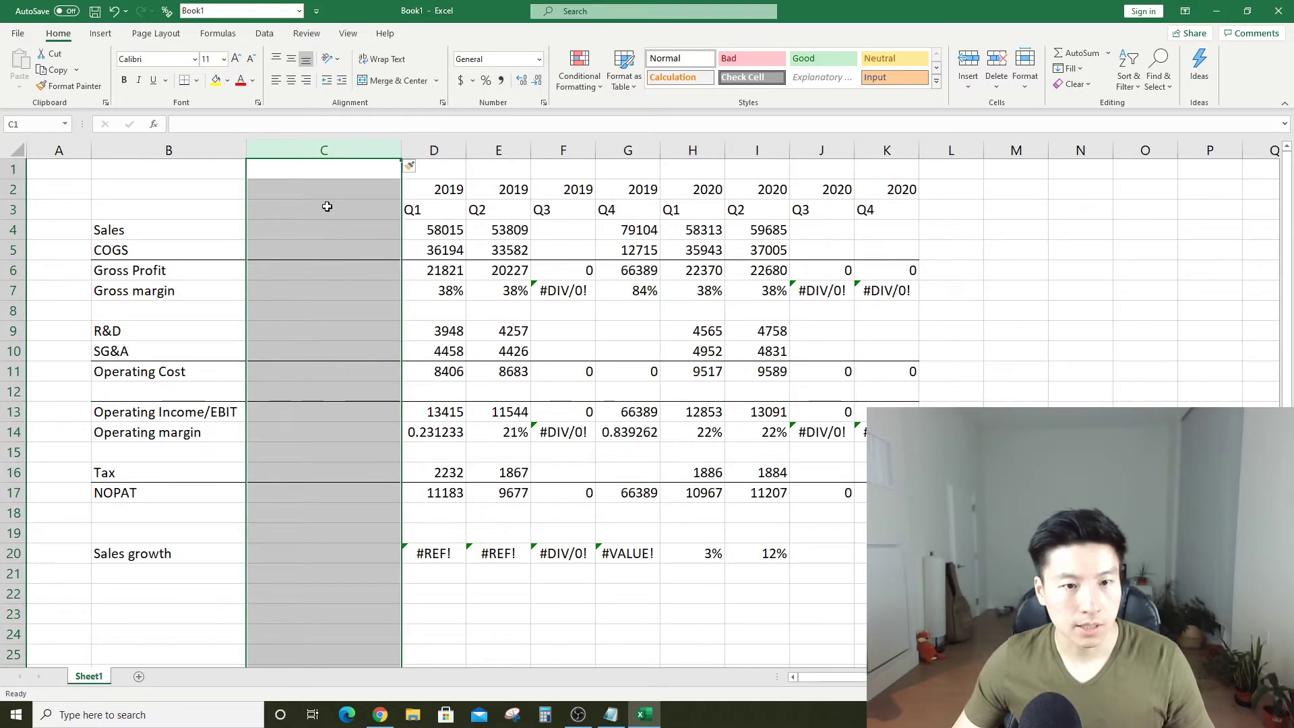
pyautogui.click(326, 207)
pyautogui.moveTo(419, 187); pyautogui.dragTo(436, 586)
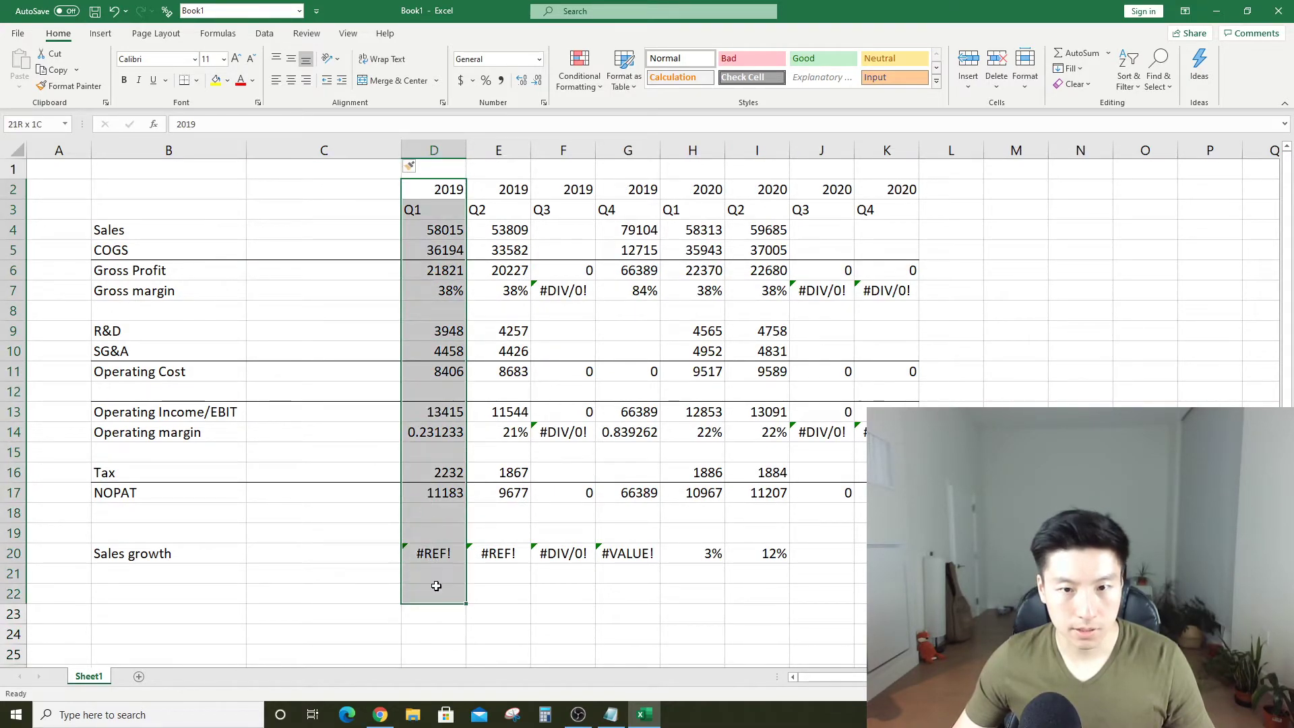
pyautogui.click(669, 254)
pyautogui.click(625, 237)
# Head the new column C as 2018 over Q4, correcting 2019, and narrow it
pyautogui.click(356, 187)
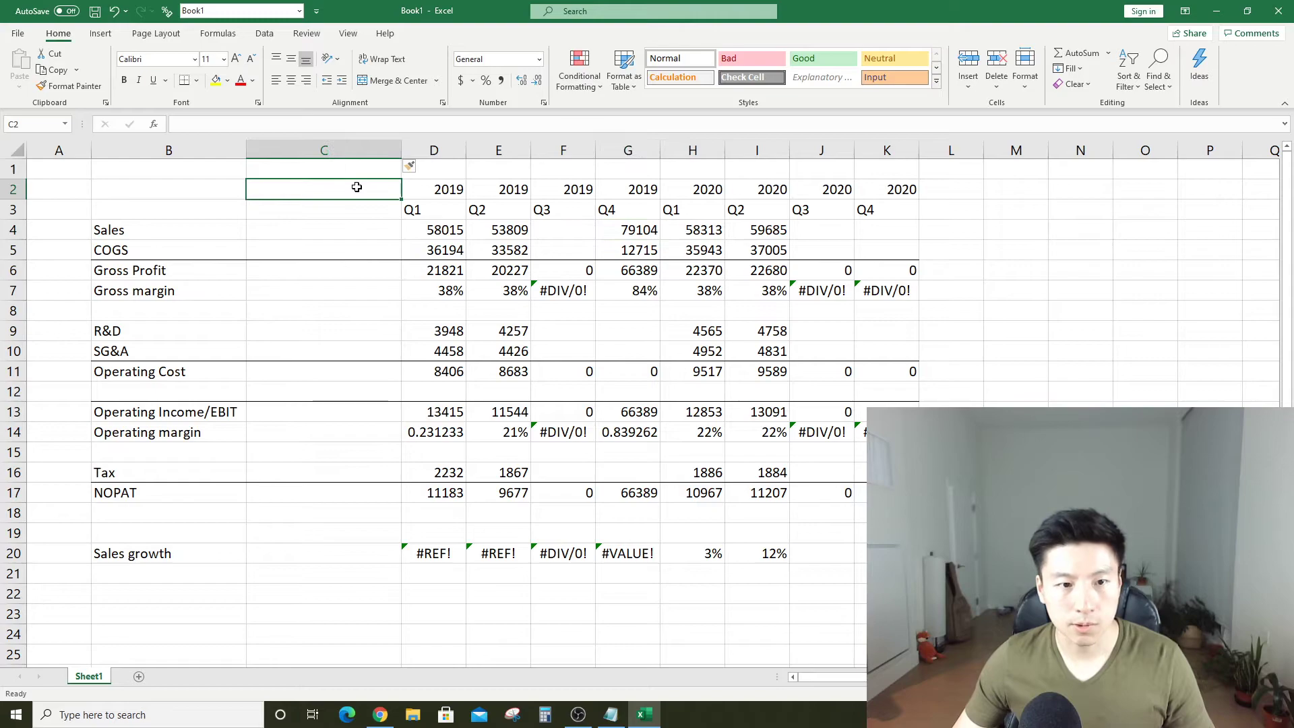
pyautogui.write('2019')
pyautogui.press('Return')
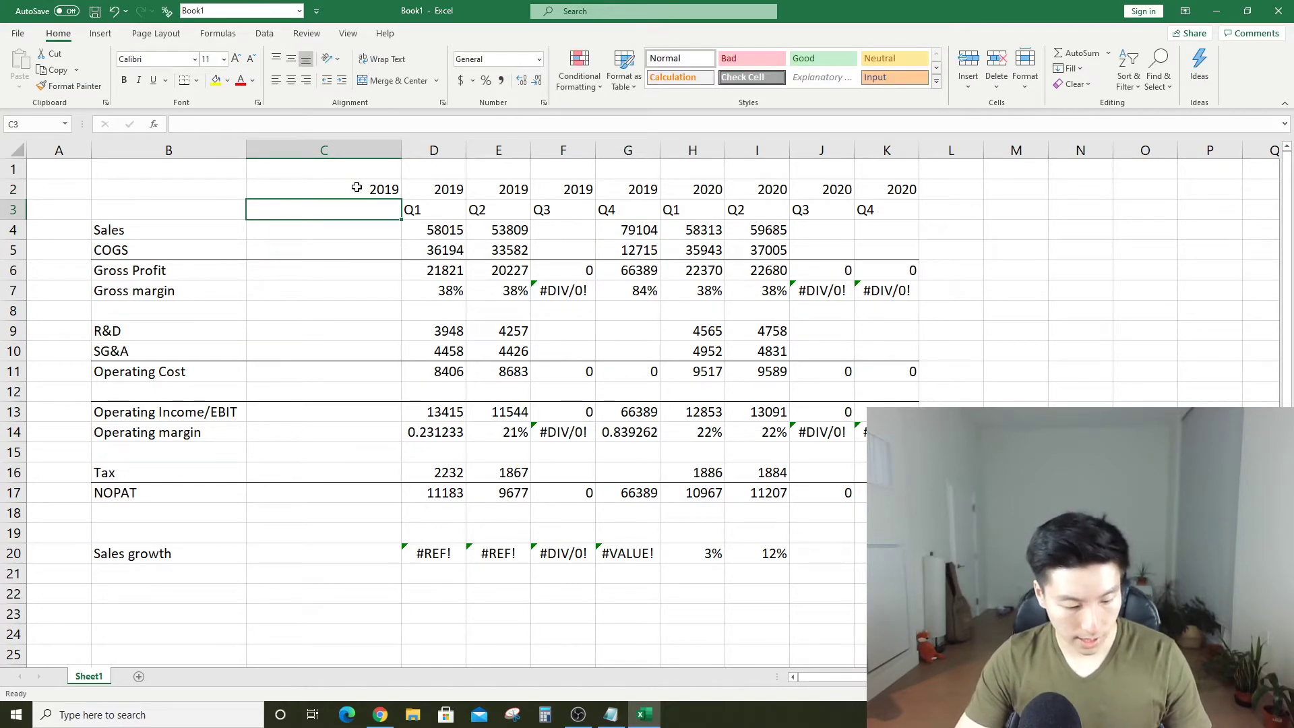
pyautogui.write('Q4')
pyautogui.press('Return')
pyautogui.press('Up')
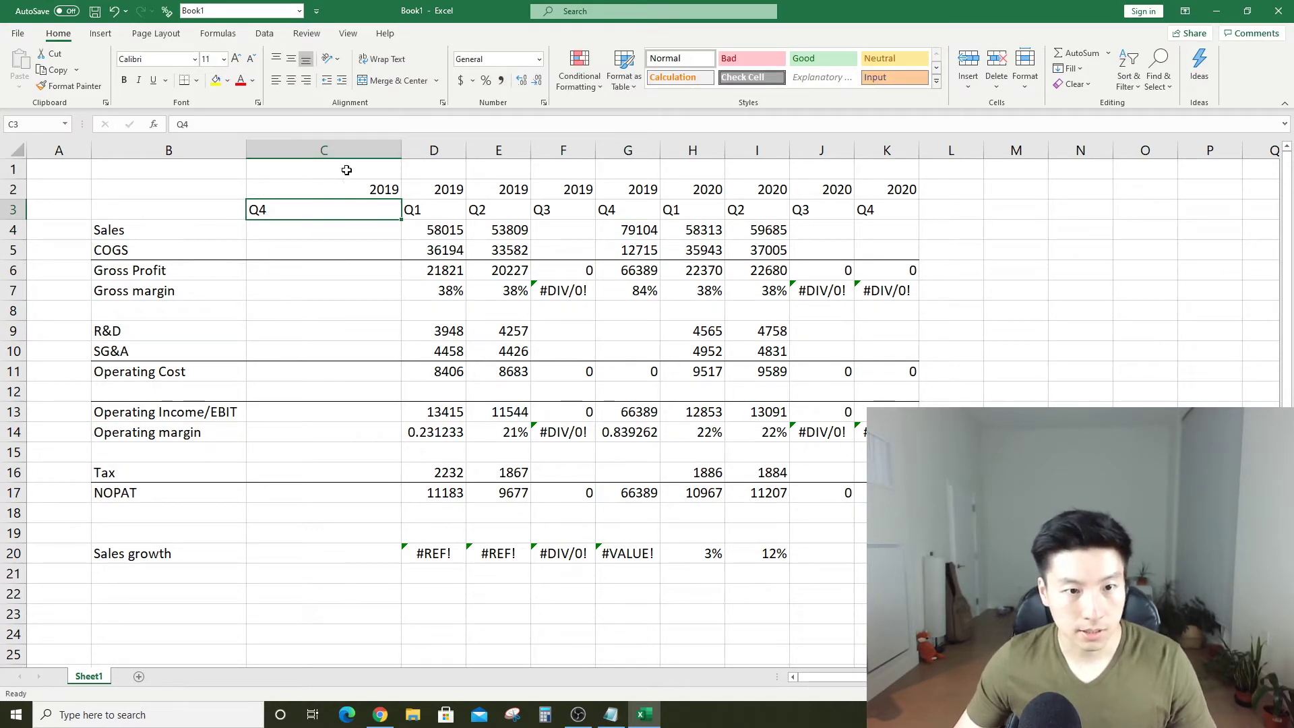
pyautogui.click(363, 184)
pyautogui.write('2018')
pyautogui.press('Return')
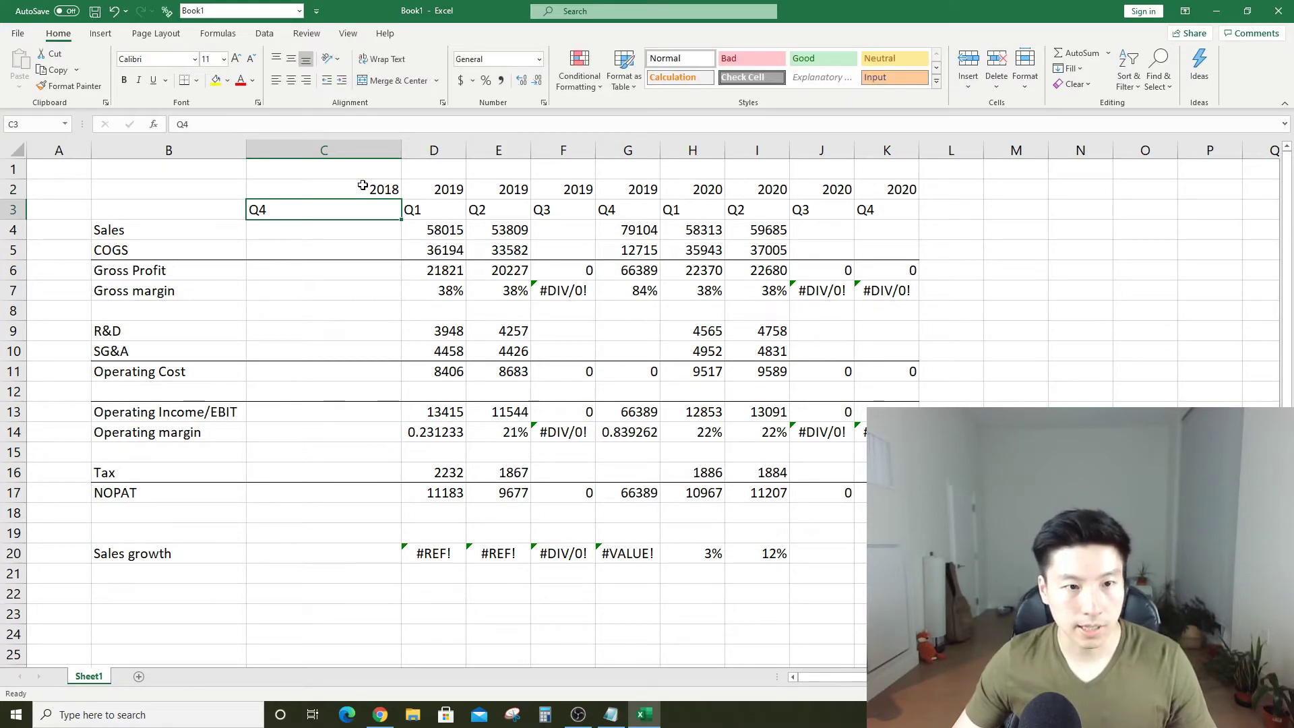
pyautogui.moveTo(402, 148); pyautogui.dragTo(332, 147)
pyautogui.click(573, 231)
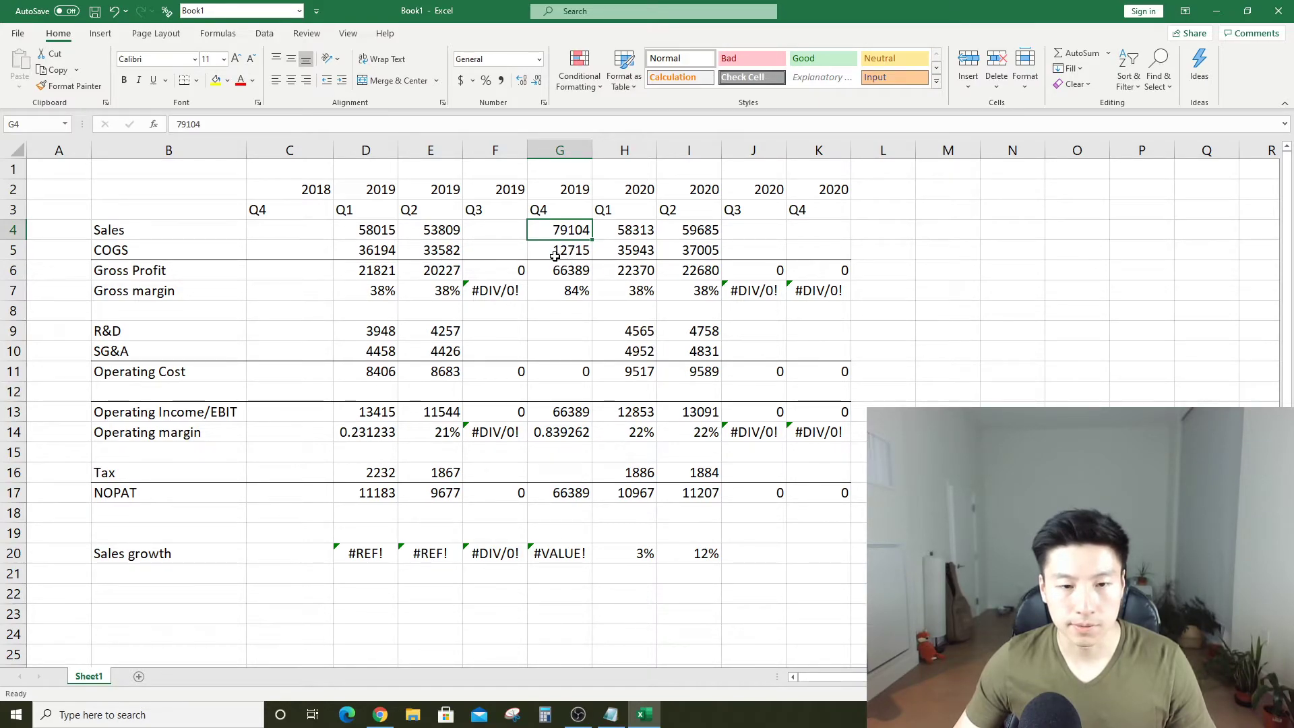
# Overwrite Q4 2019 Sales in G4 with 91819 from the 10-Q
pyautogui.hotkey('alt', 'Tab')
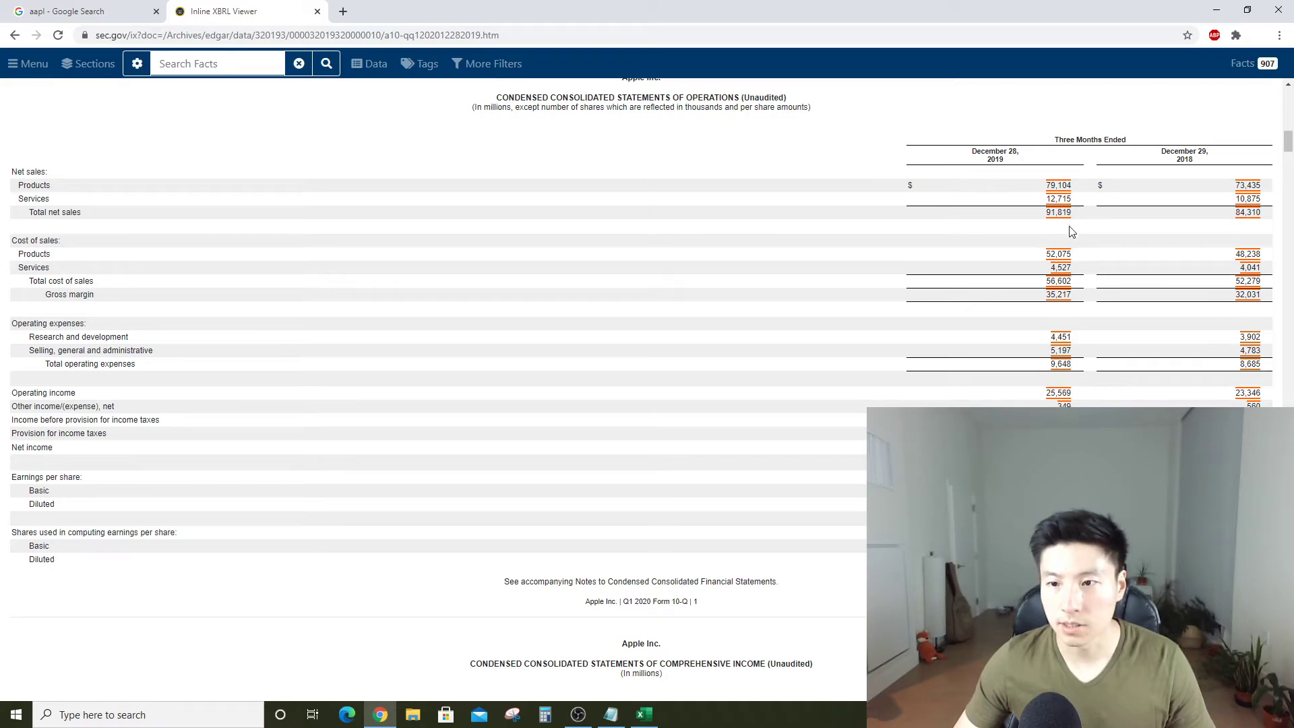
pyautogui.hotkey('alt', 'Tab')
pyautogui.hotkey('alt', 'Tab')
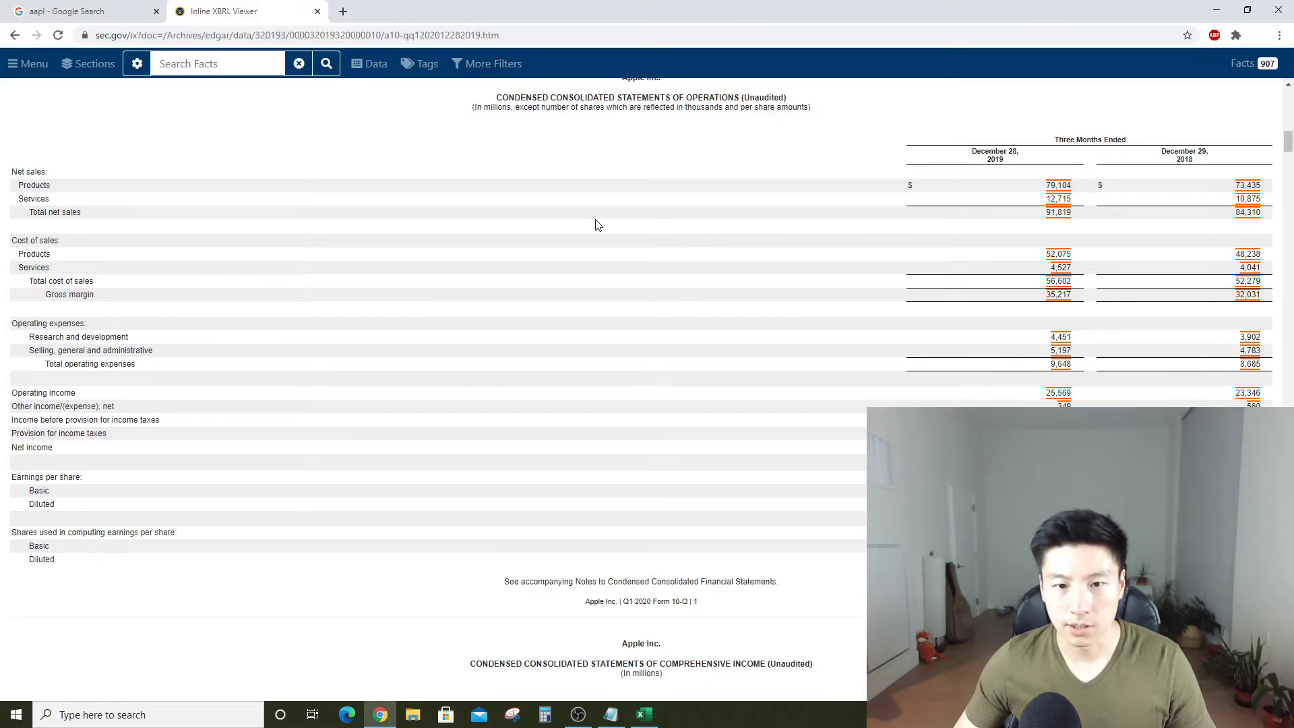
pyautogui.hotkey('alt', 'Tab')
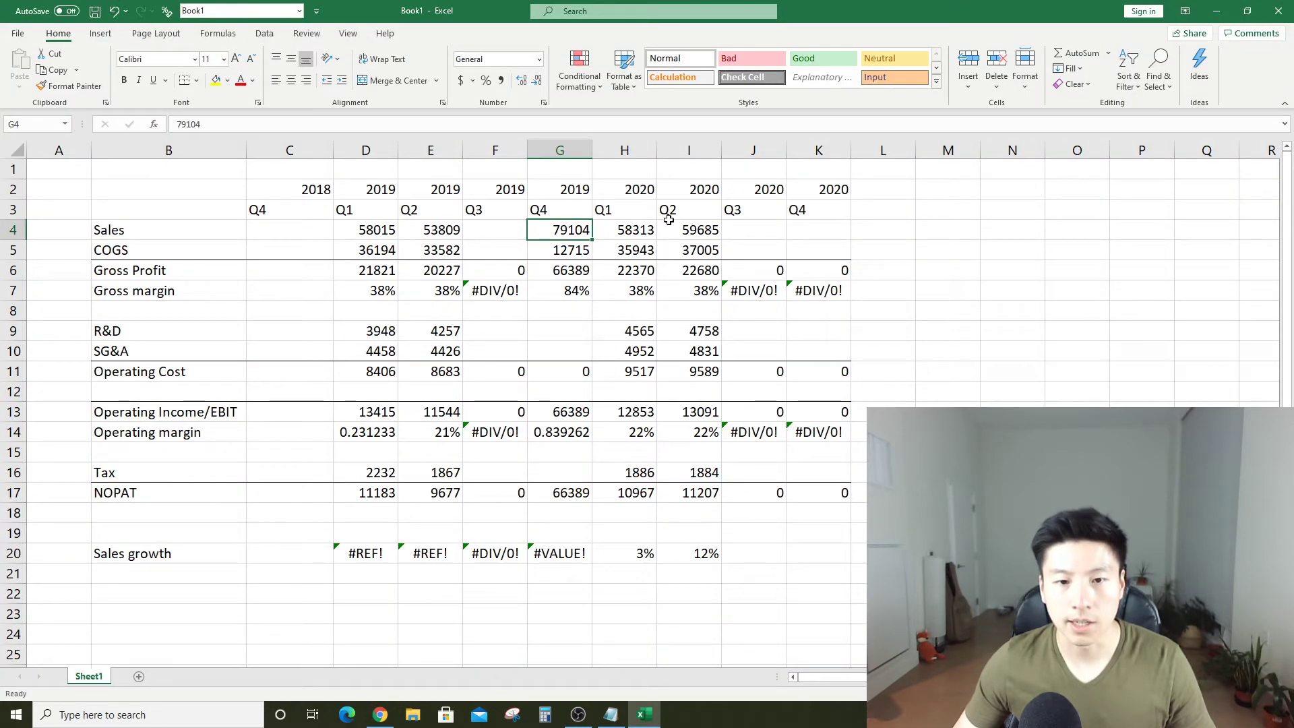
pyautogui.hotkey('alt', 'Tab')
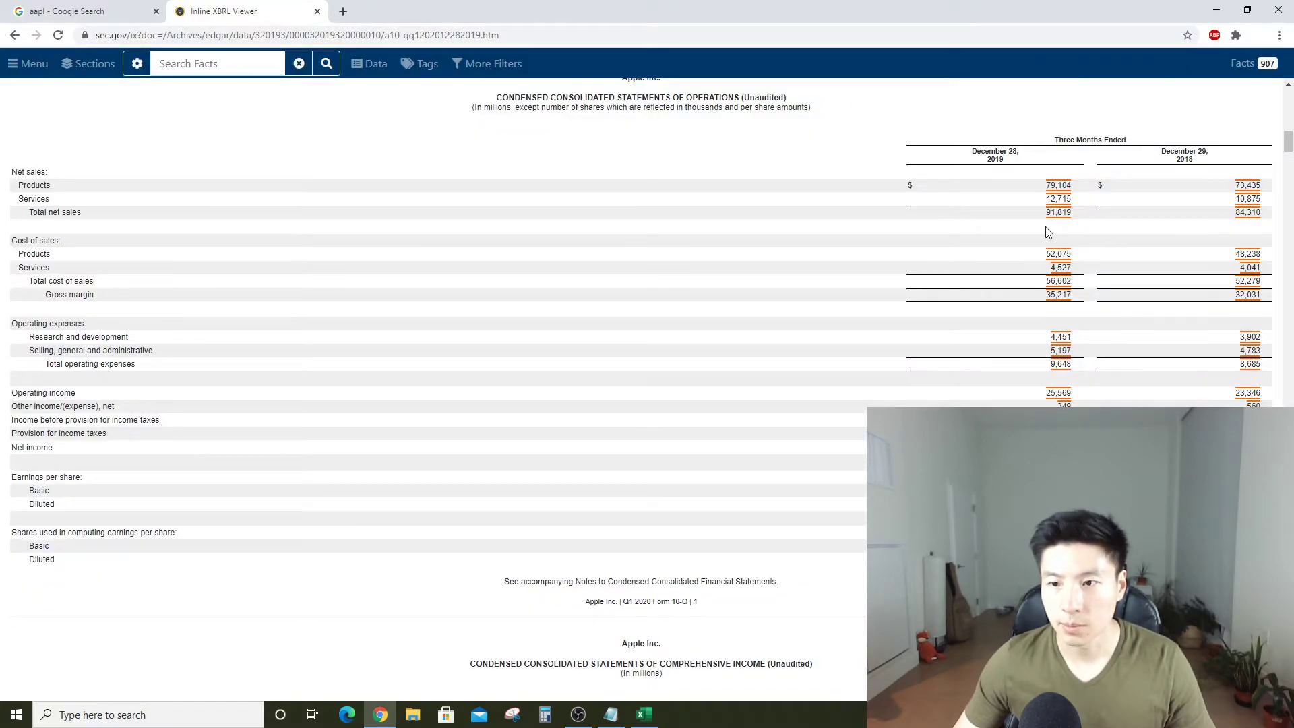
# Set Q4 2019 COGS in G5 to 56605, replacing an interim 52075 entry
pyautogui.hotkey('alt', 'Tab')
pyautogui.hotkey('alt', 'Tab')
pyautogui.hotkey('alt', 'Tab')
pyautogui.write('9')
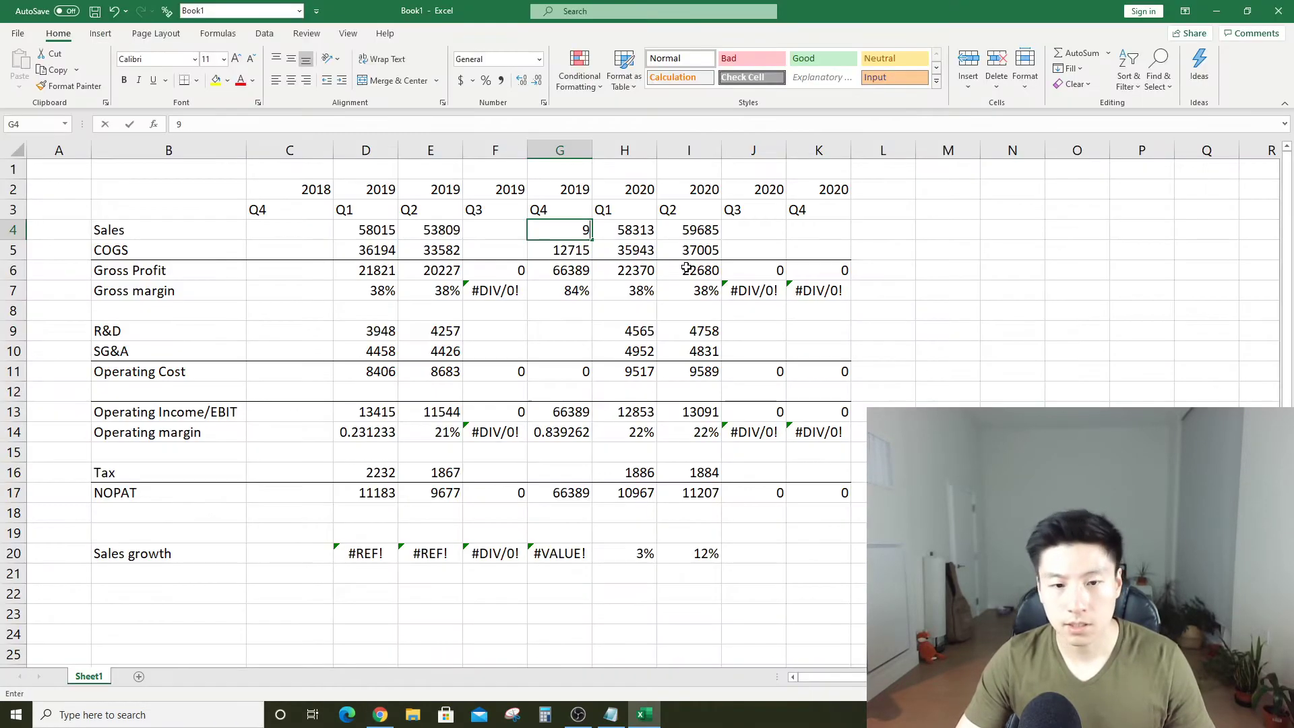
pyautogui.write('1819')
pyautogui.press('Return')
pyautogui.hotkey('alt', 'Tab')
pyautogui.hotkey('alt', 'Tab')
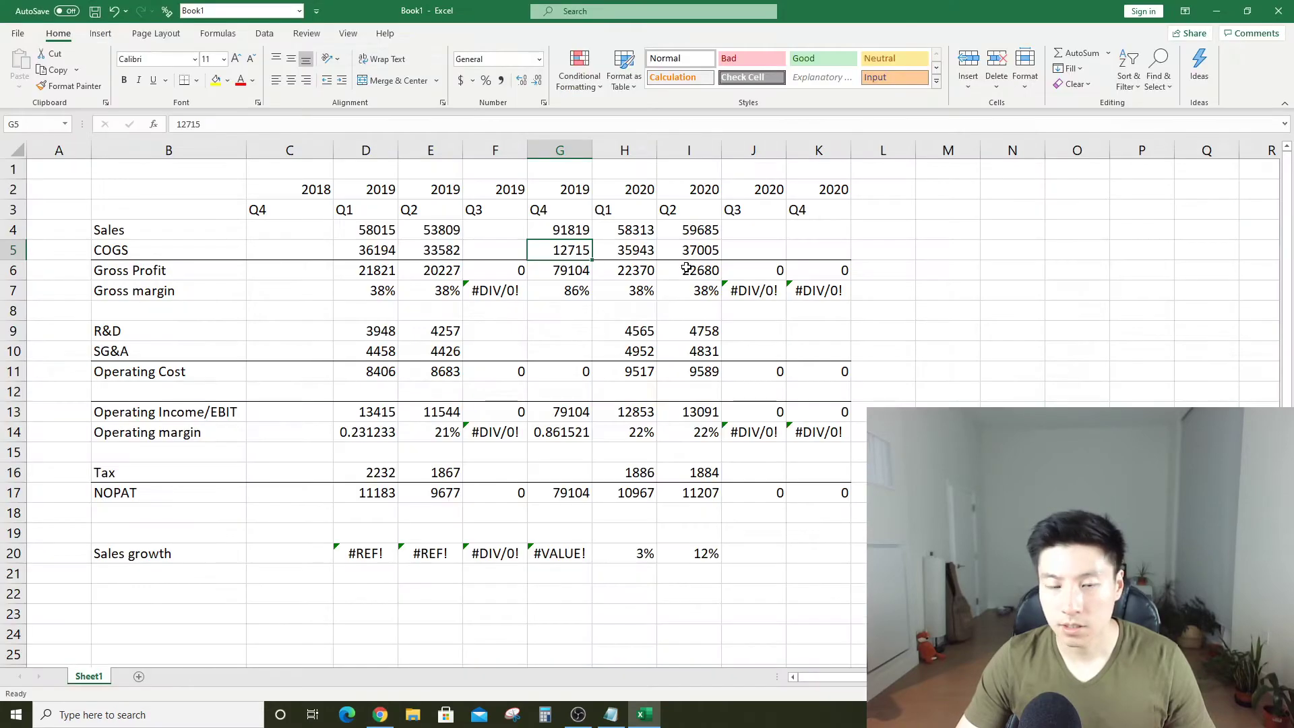
pyautogui.write('52075')
pyautogui.press('Return')
pyautogui.hotkey('alt', 'Tab')
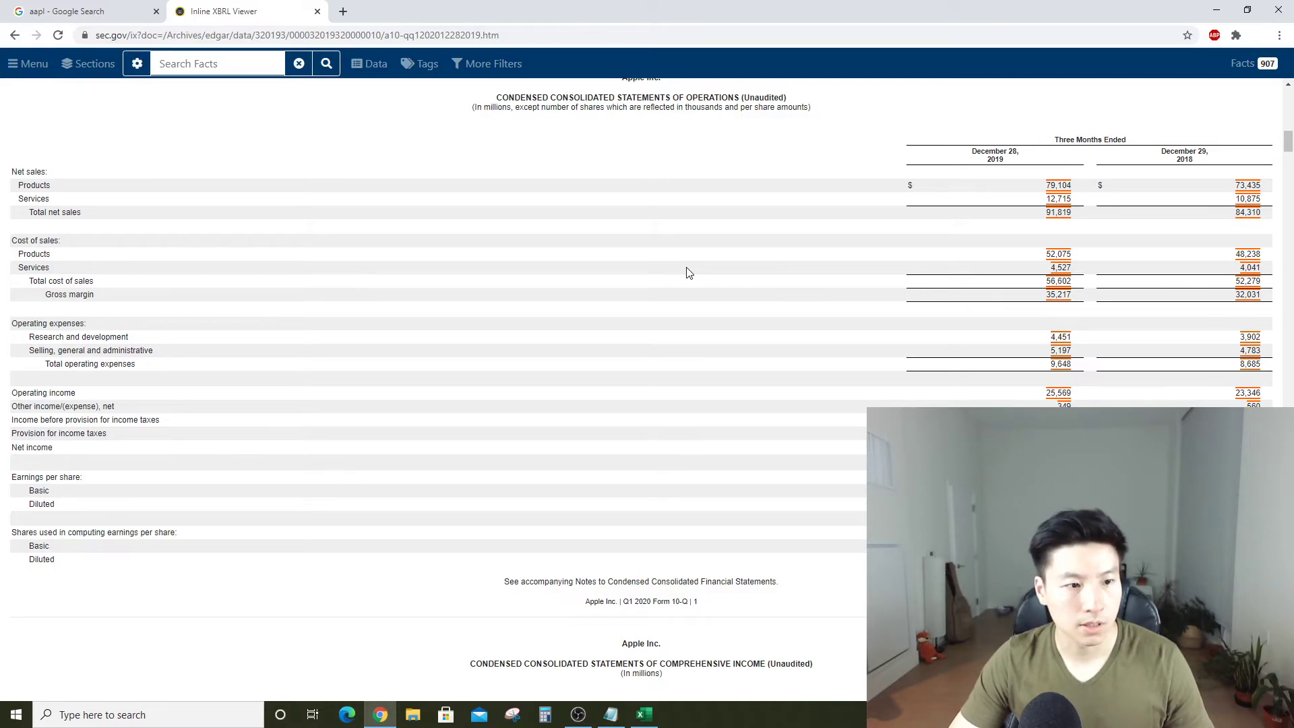
pyautogui.hotkey('alt', 'Tab')
pyautogui.press('Up')
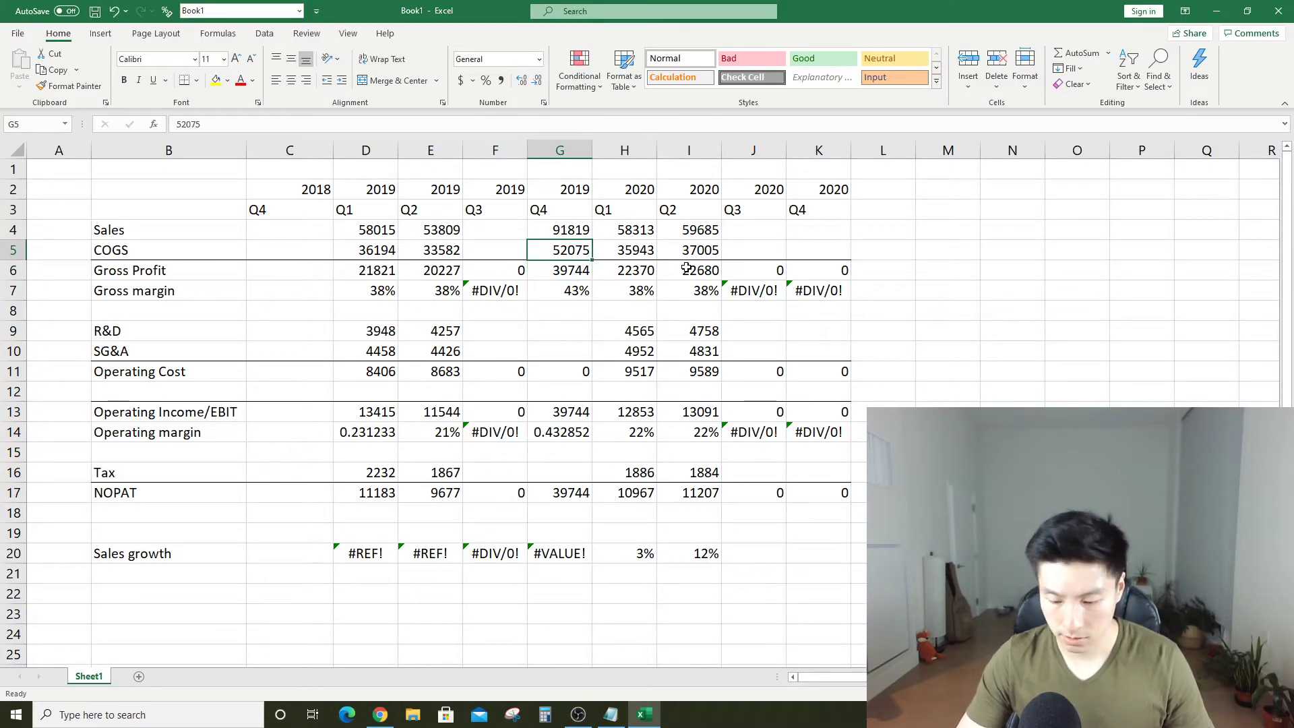
pyautogui.write('56605')
pyautogui.press('Return')
pyautogui.hotkey('alt', 'Tab')
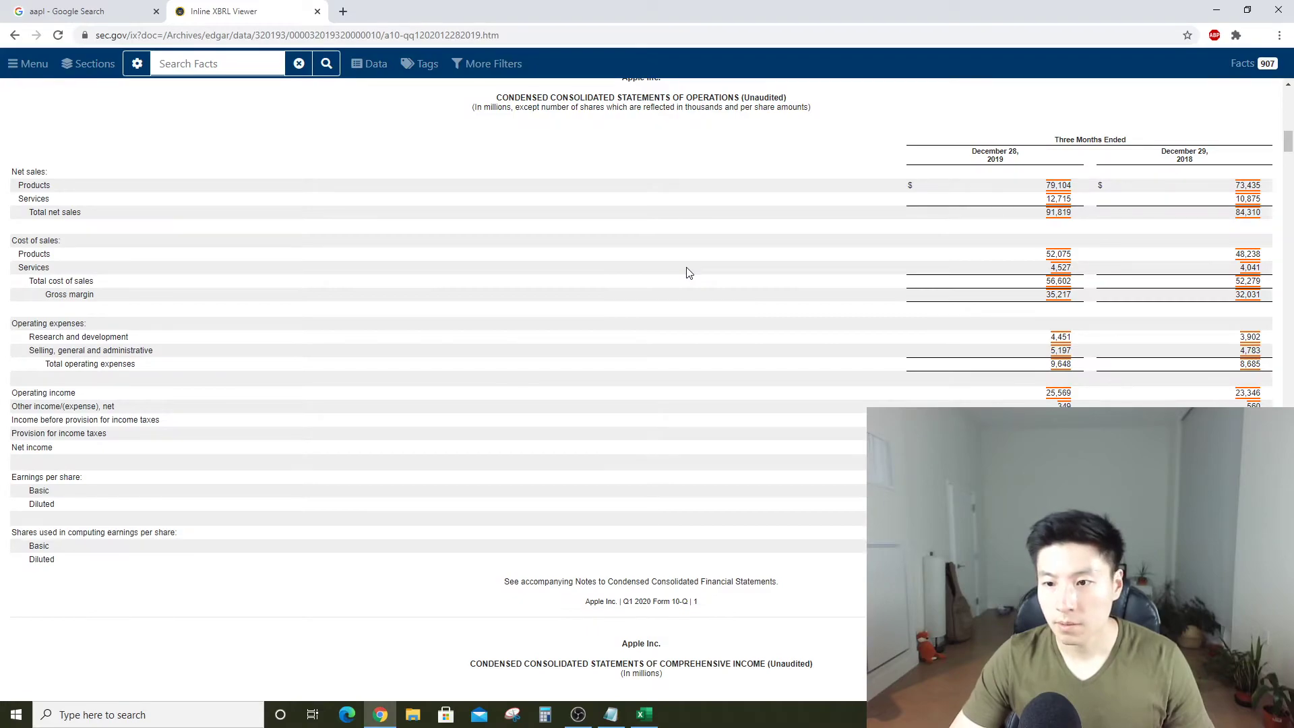
pyautogui.hotkey('alt', 'Tab')
pyautogui.press('Up')
pyautogui.press('F2')
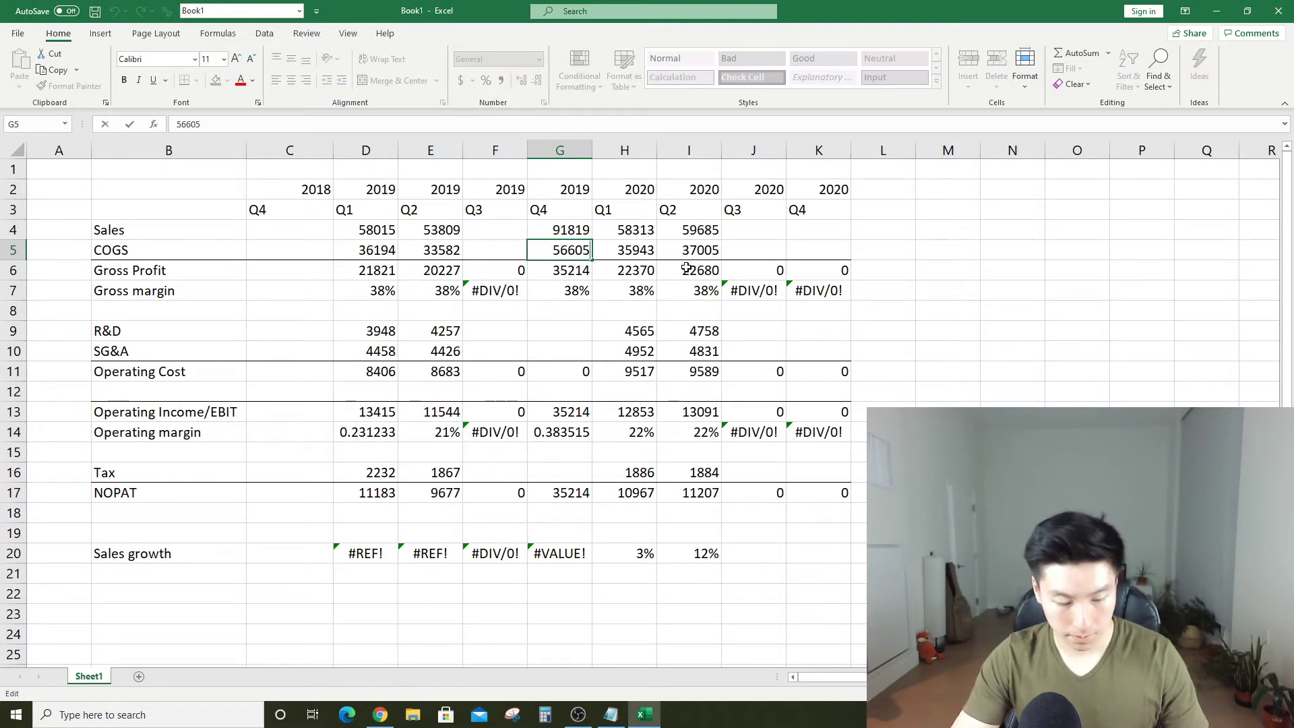
# Enter Q4 2018 Sales of 84310 in C4, replacing an initial 73435
pyautogui.press('Escape')
pyautogui.press('Left')
pyautogui.press('Left')
pyautogui.press('Left')
pyautogui.press('Left')
pyautogui.press('Up')
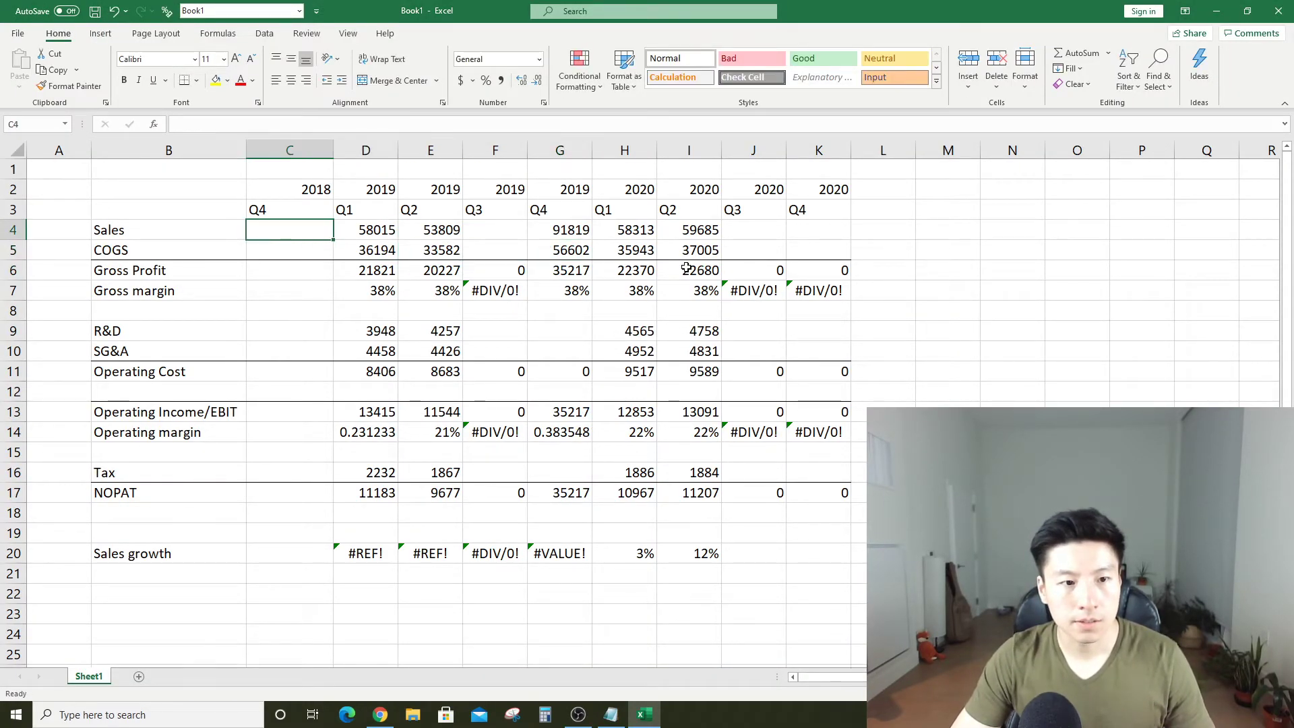
pyautogui.hotkey('alt', 'Tab')
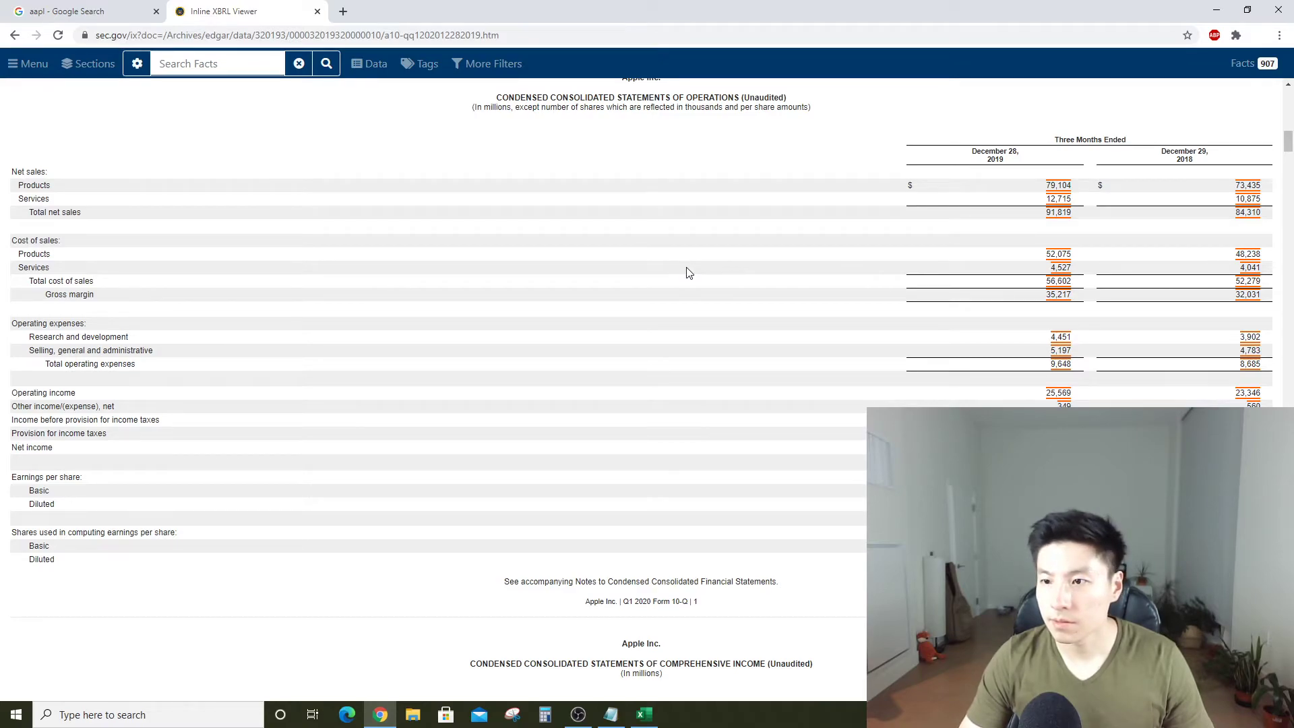
pyautogui.hotkey('alt', 'Tab')
pyautogui.write('73435')
pyautogui.press('Return')
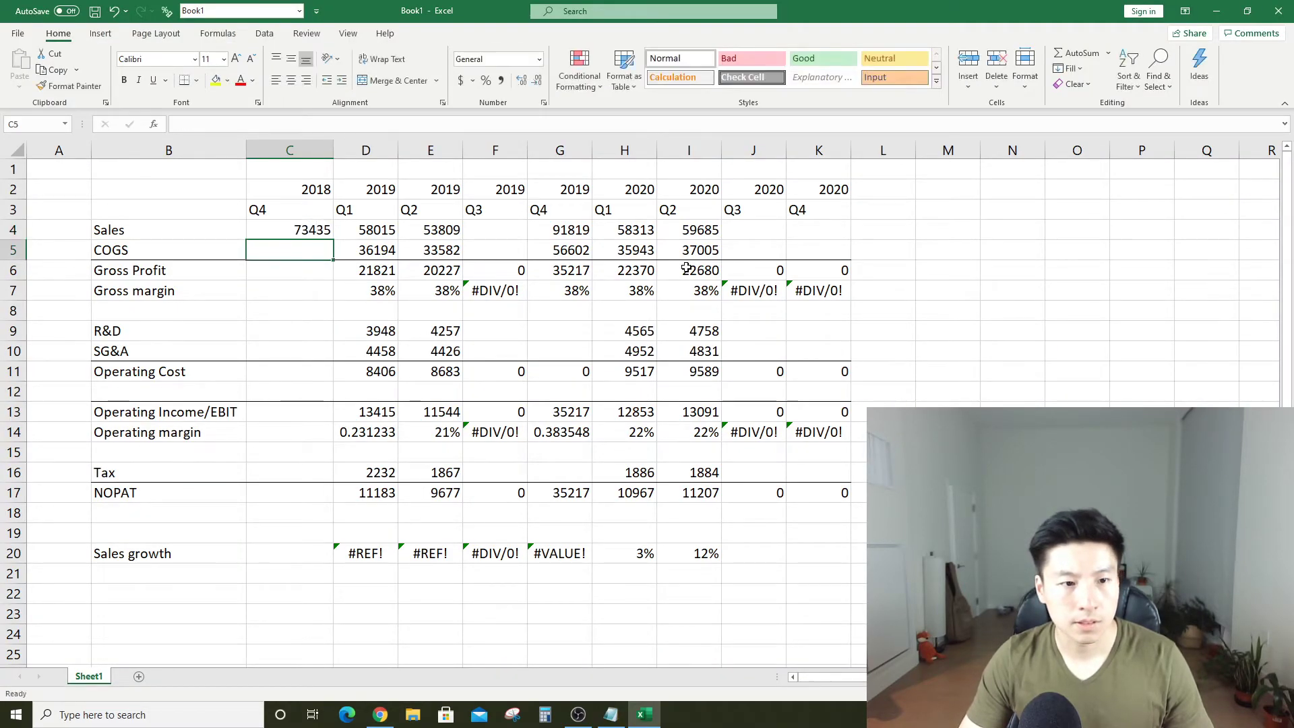
pyautogui.hotkey('alt', 'Tab')
pyautogui.hotkey('alt', 'Tab')
pyautogui.hotkey('alt', 'Tab')
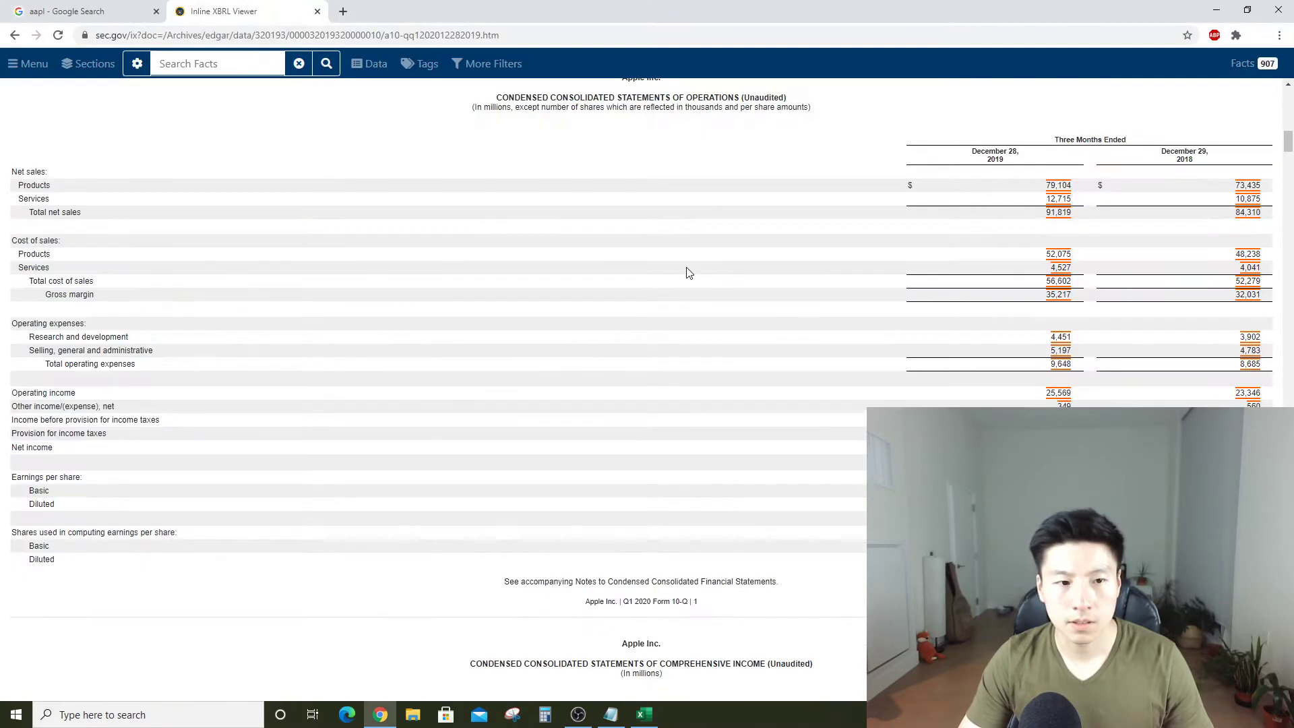
pyautogui.hotkey('alt', 'Tab')
pyautogui.press('Up')
# Enter Q4 2018 COGS of 52279 in C5
pyautogui.hotkey('alt', 'Tab')
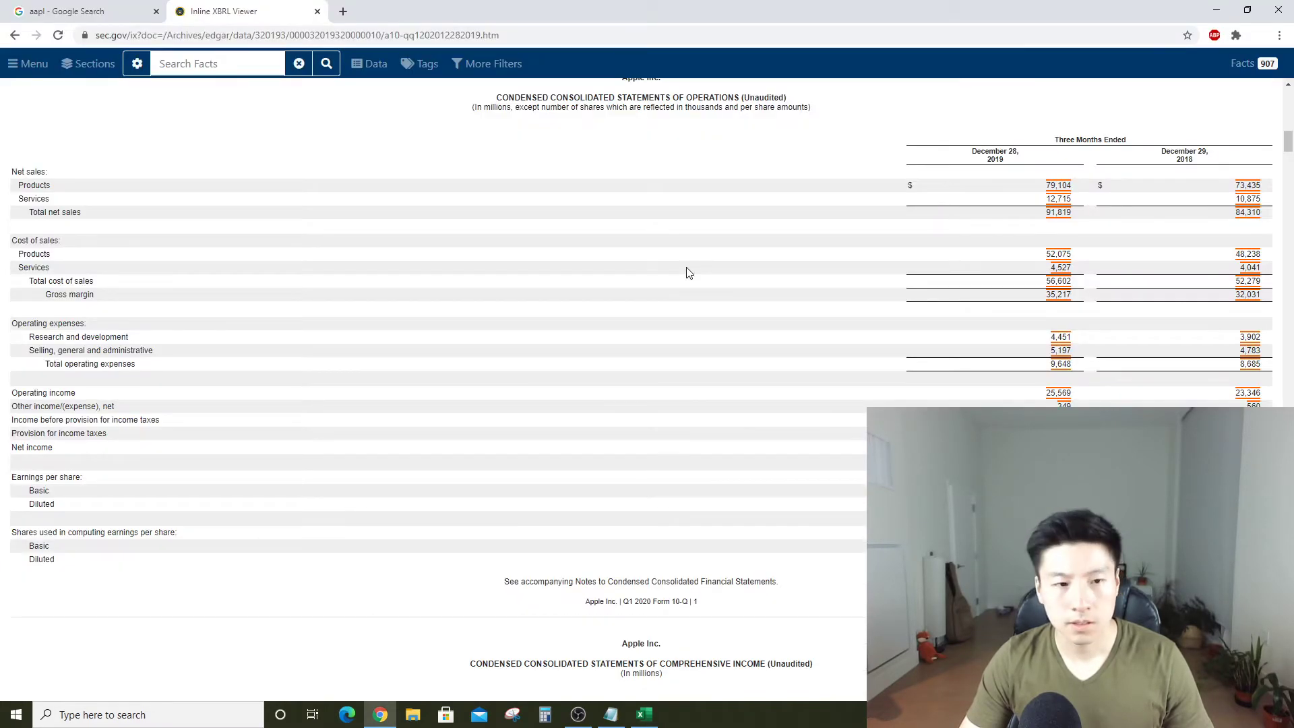
pyautogui.hotkey('alt', 'Tab')
pyautogui.write('84310')
pyautogui.hotkey('alt', 'Tab')
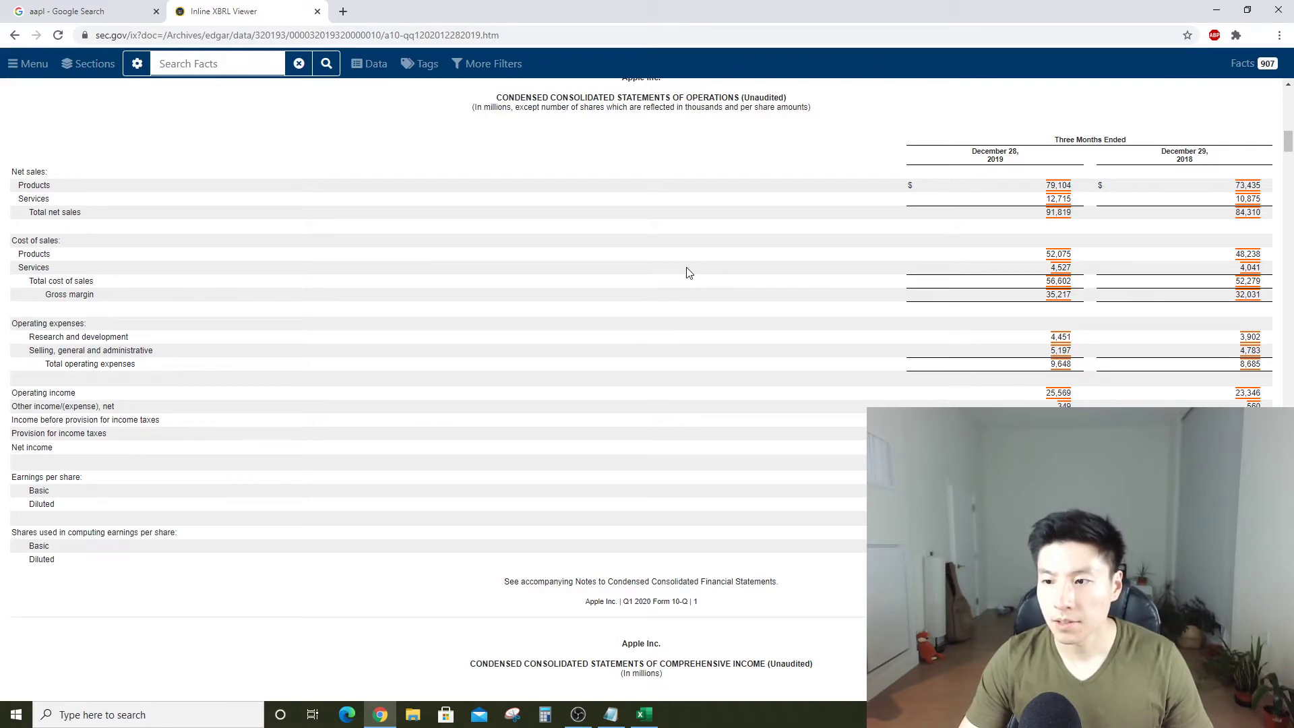
pyautogui.hotkey('alt', 'Tab')
pyautogui.write('52')
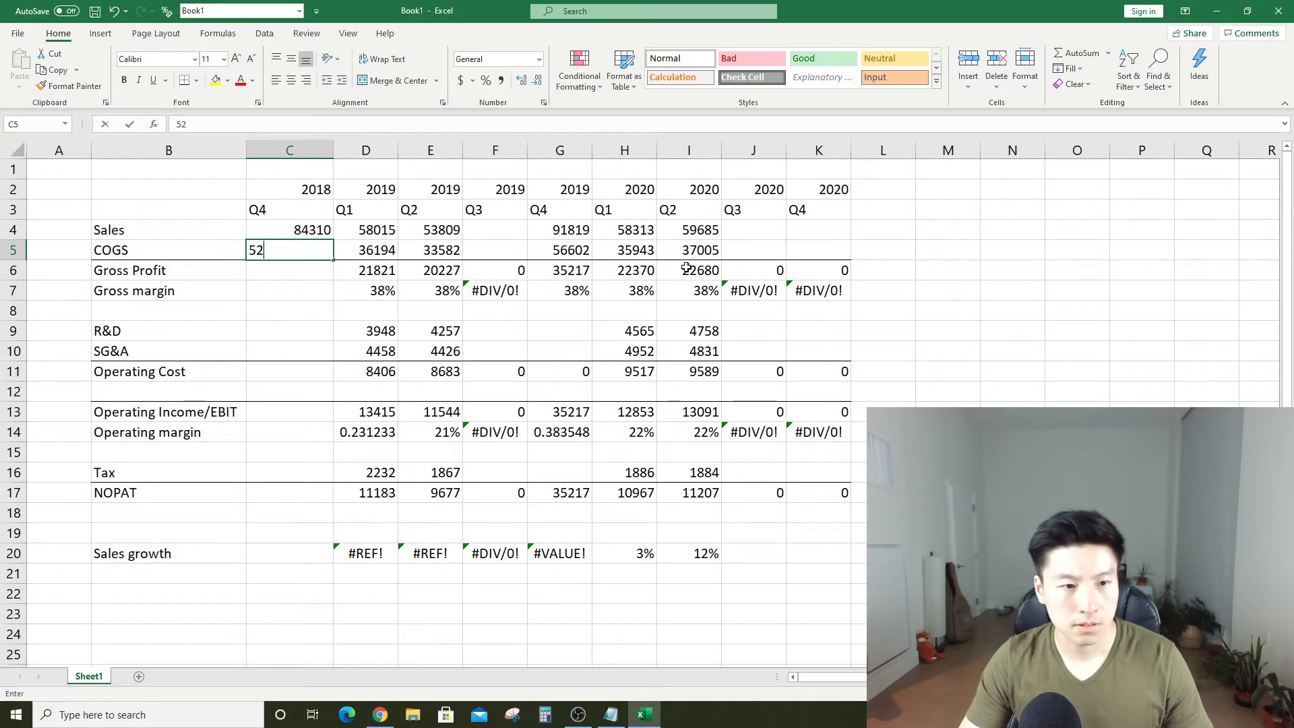
pyautogui.write('279')
pyautogui.press('Return')
# Paste the gross profit and gross margin formulas from D6:D7 into C6:C7 as formulas
pyautogui.press('Right')
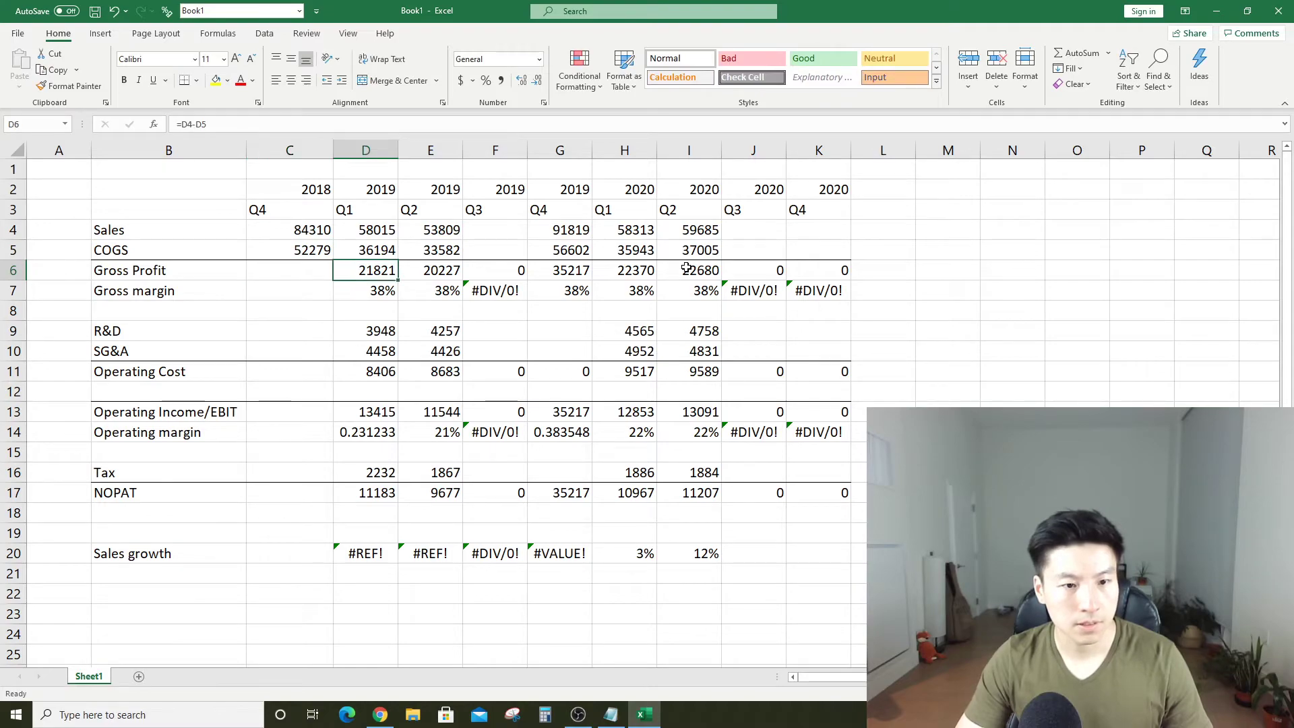
pyautogui.hotkey('ctrl', 'c')
pyautogui.press('Left')
pyautogui.hotkey('shift', 'Right')
pyautogui.hotkey('shift', 'Right')
pyautogui.hotkey('shift', 'Right')
pyautogui.hotkey('shift', 'Right')
pyautogui.hotkey('shift', 'Right')
pyautogui.hotkey('shift', 'Right')
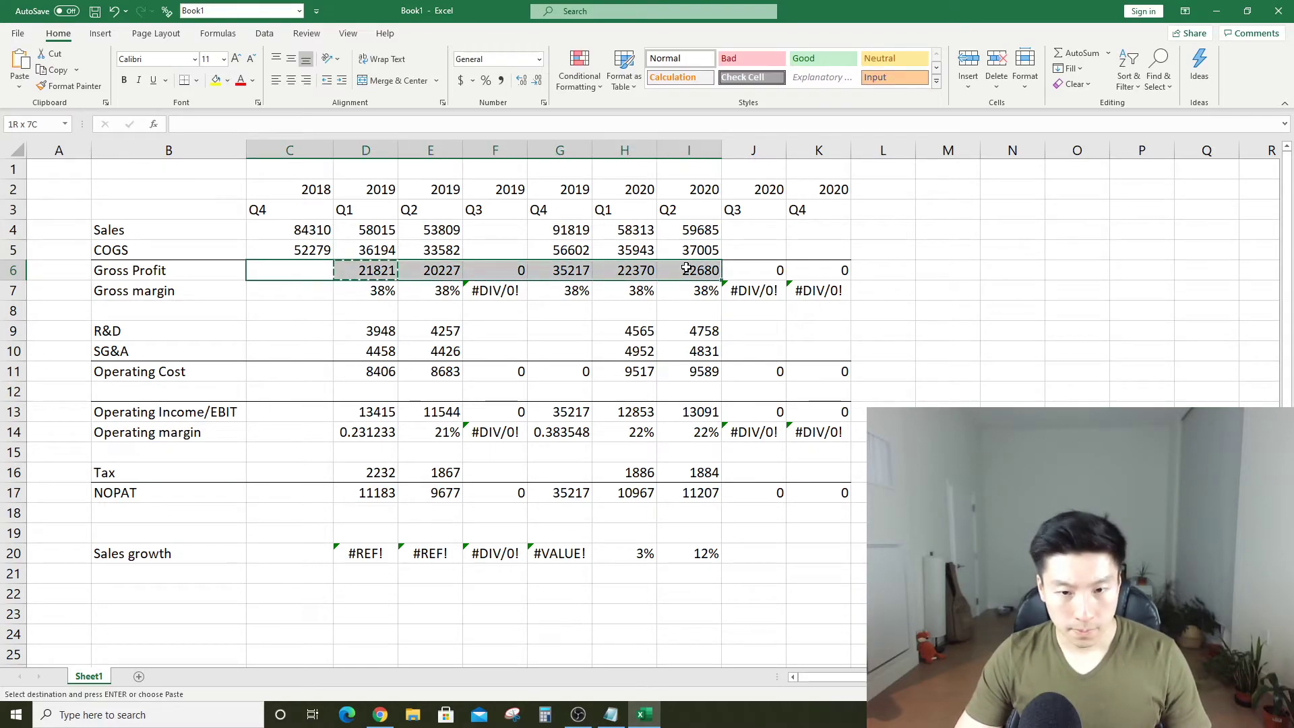
pyautogui.hotkey('ctrl', 'alt', 'v')
pyautogui.press('Return')
pyautogui.press('Down')
pyautogui.press('Left')
pyautogui.press('Right')
pyautogui.press('Right')
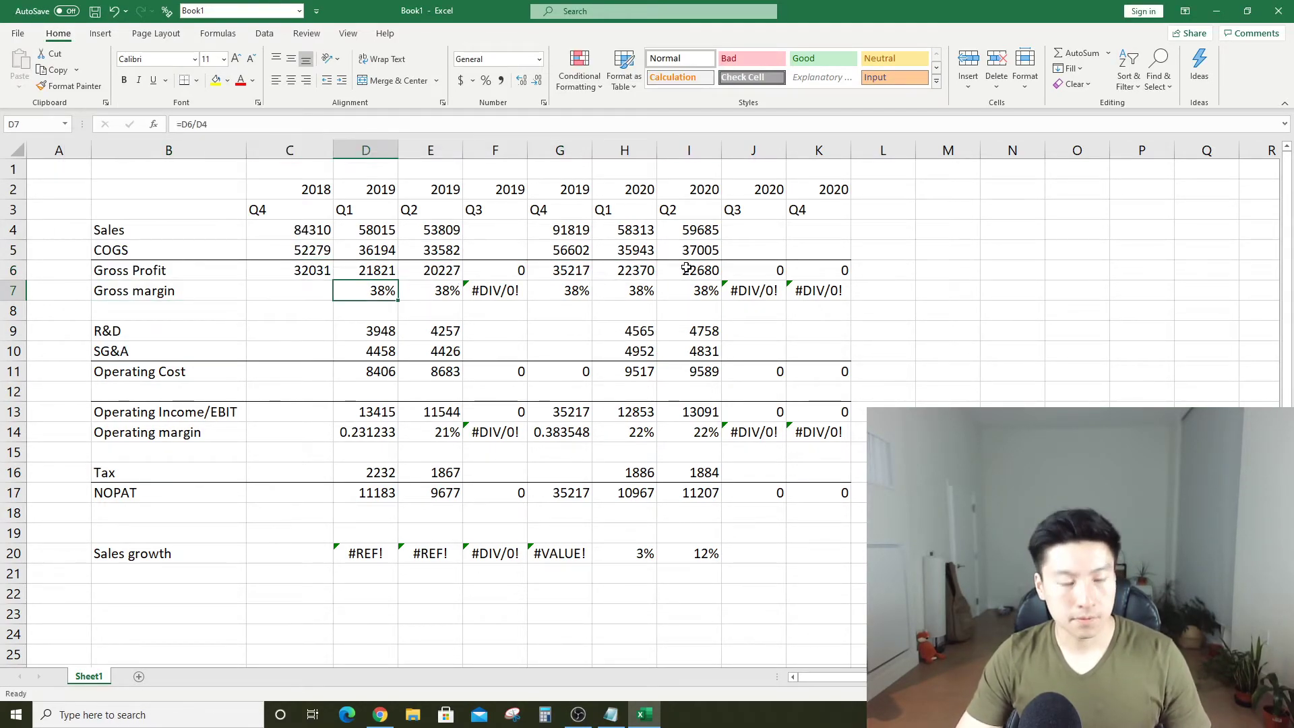
pyautogui.hotkey('ctrl', 'c')
pyautogui.press('Left')
pyautogui.hotkey('alt', 'e')
pyautogui.press('s')
pyautogui.press('Return')
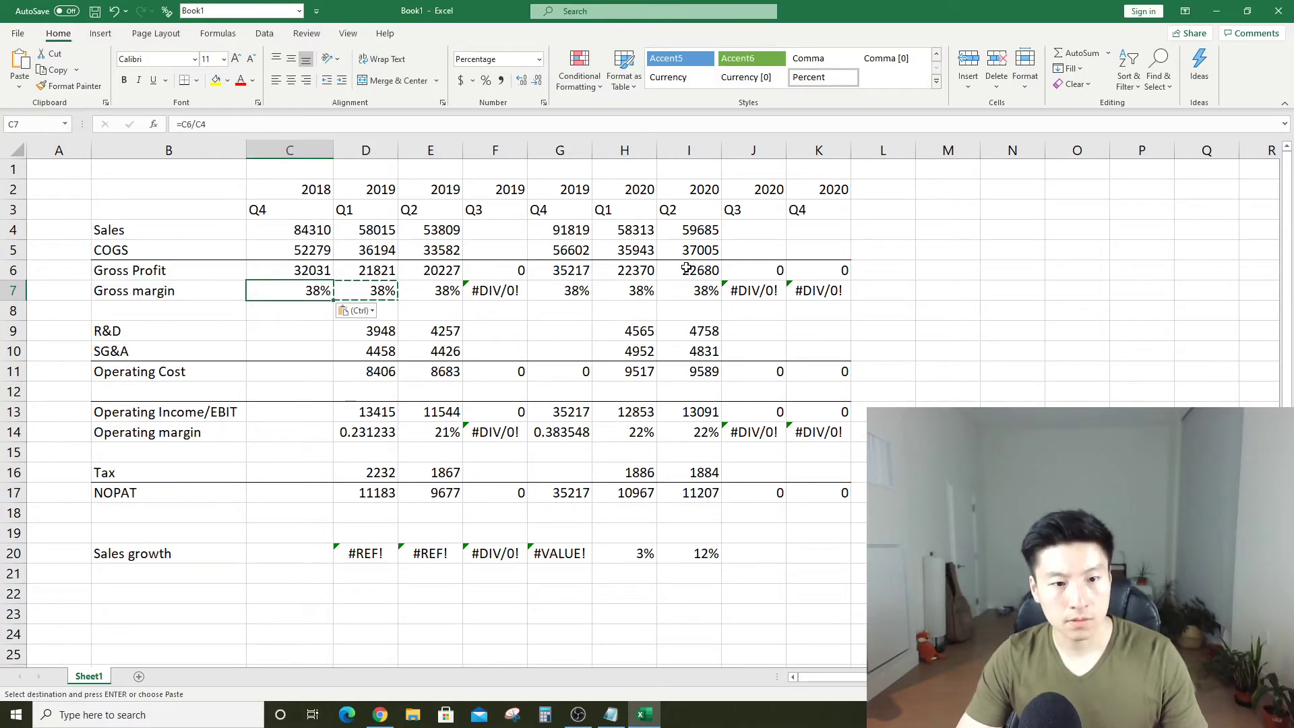
# Check the Q4 2019 gross margin formula against neighbouring quarters
pyautogui.press('Right')
pyautogui.press('Right')
pyautogui.press('Right')
pyautogui.press('Right')
pyautogui.press('F2')
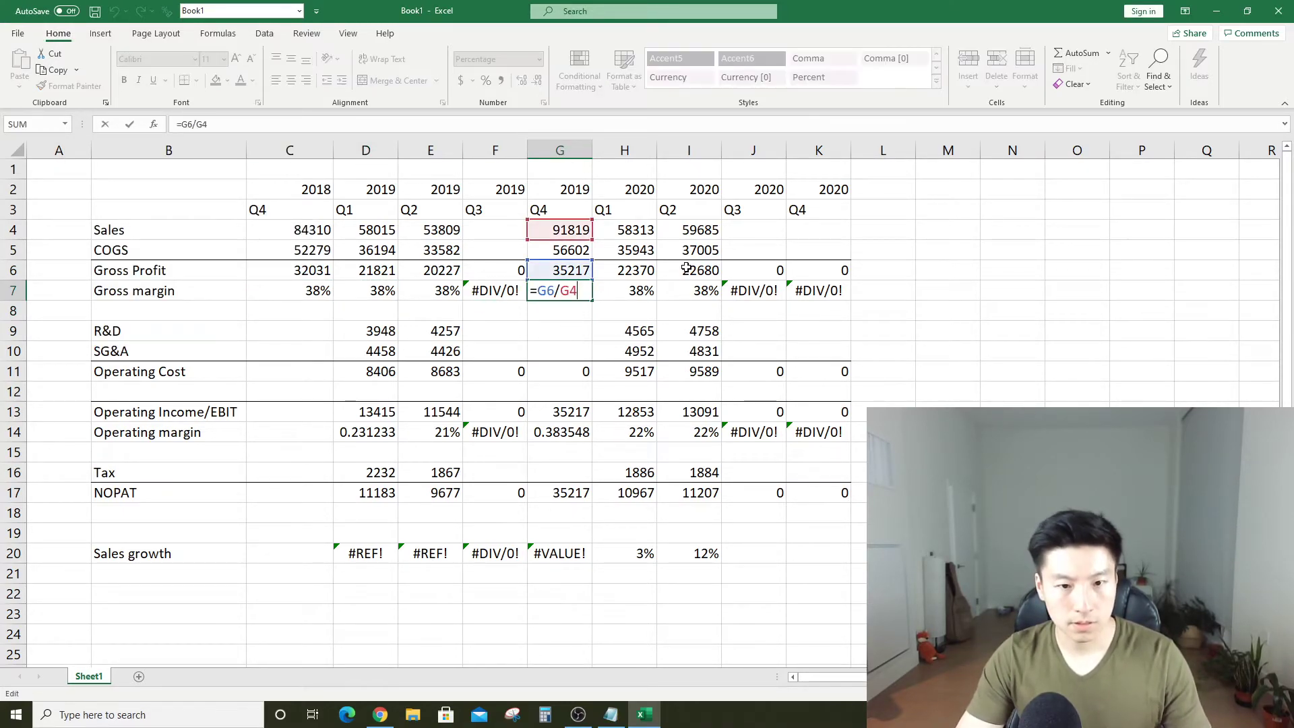
pyautogui.press('Return')
pyautogui.press('Up')
pyautogui.press('Right')
pyautogui.press('Right')
pyautogui.press('Left')
pyautogui.press('Left')
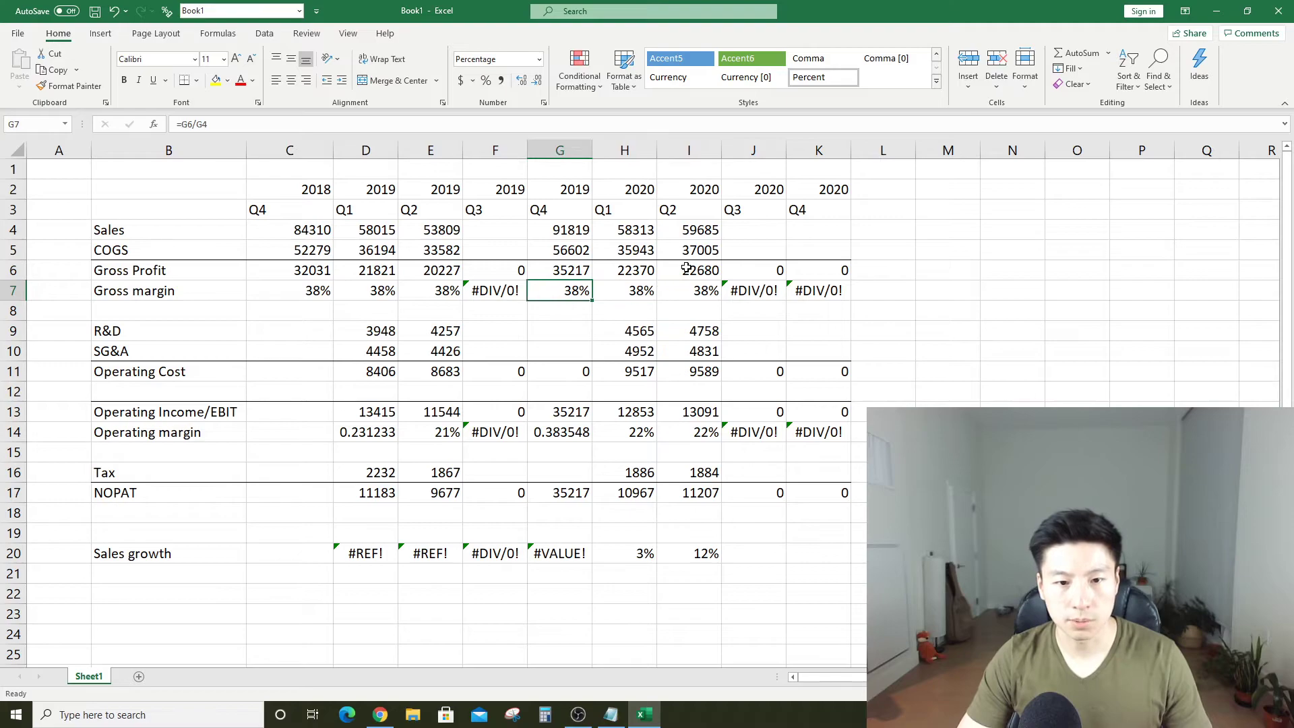
pyautogui.press('Left')
pyautogui.press('Right')
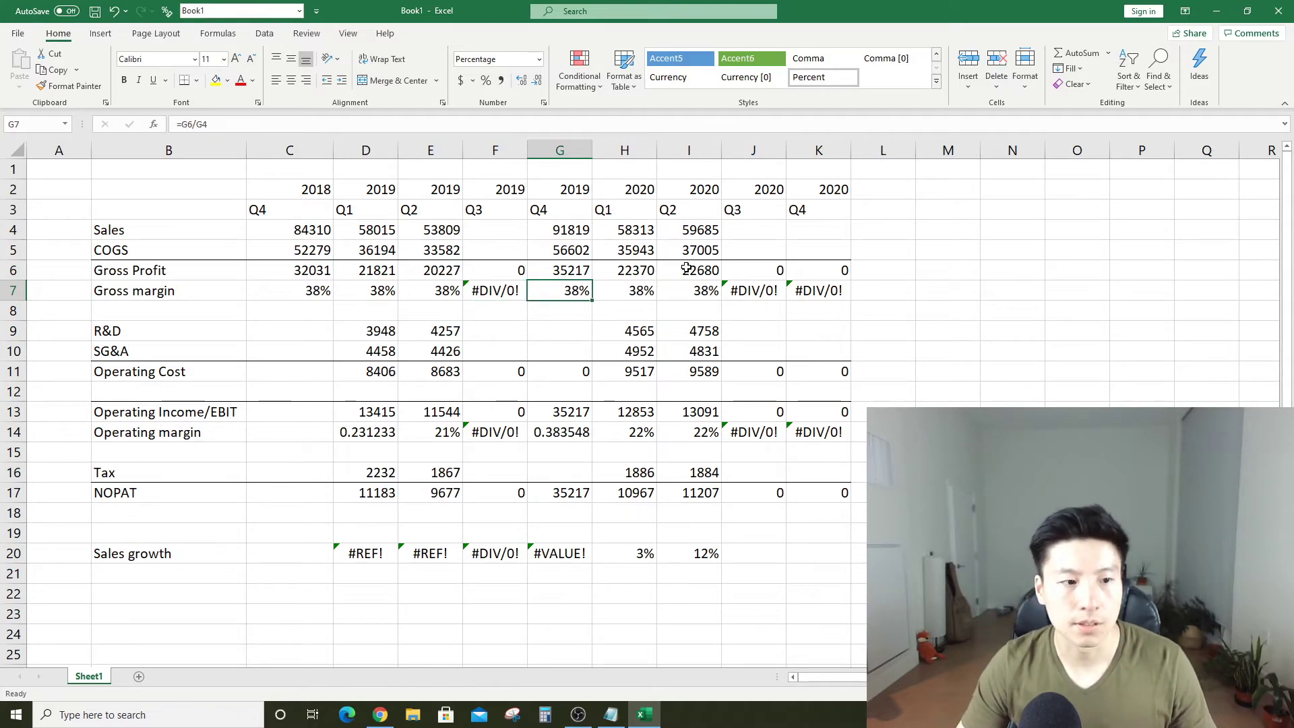
pyautogui.press('Down')
pyautogui.press('Down')
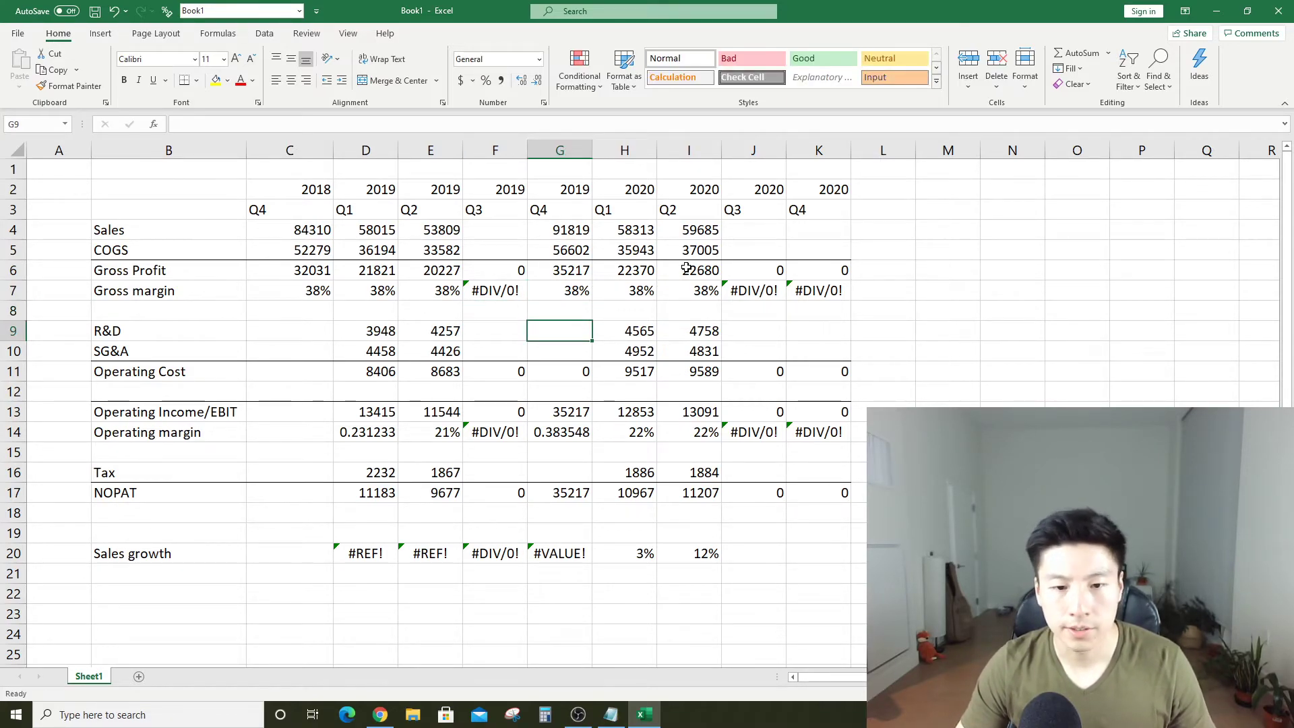
pyautogui.hotkey('alt', 'Tab')
pyautogui.hotkey('alt', 'Tab')
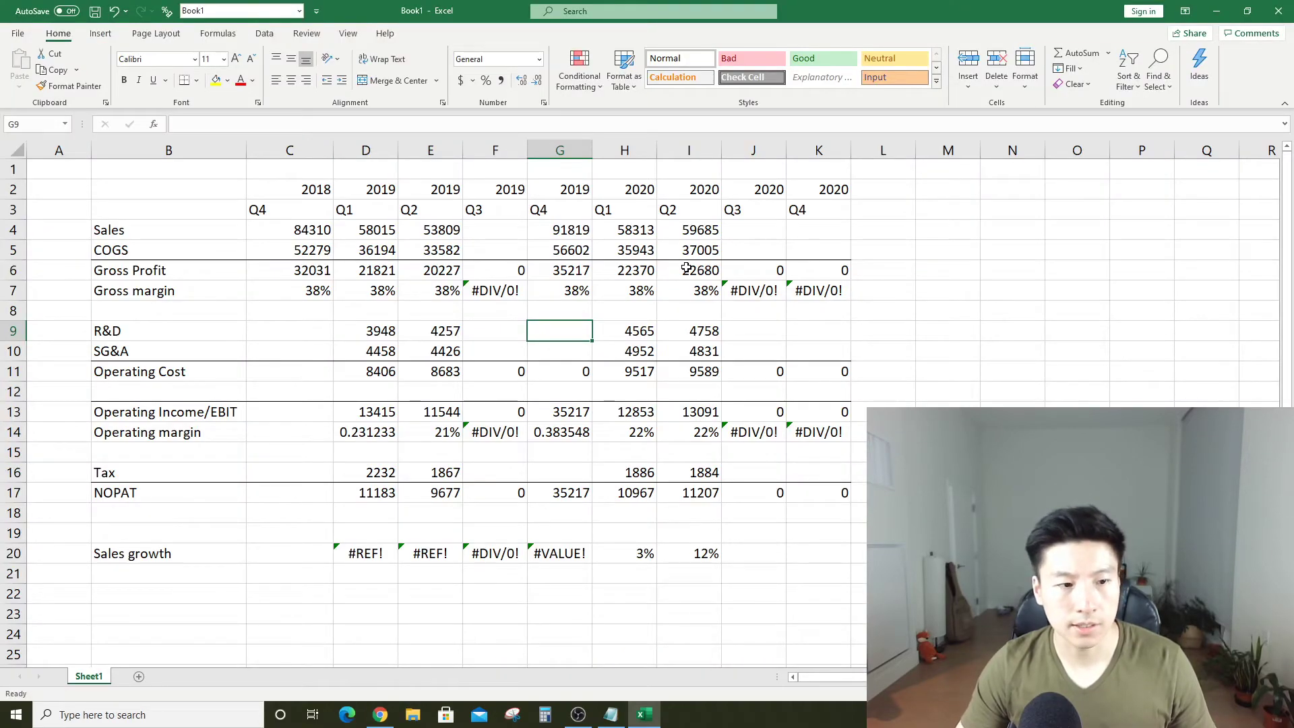
pyautogui.hotkey('alt', 'Tab')
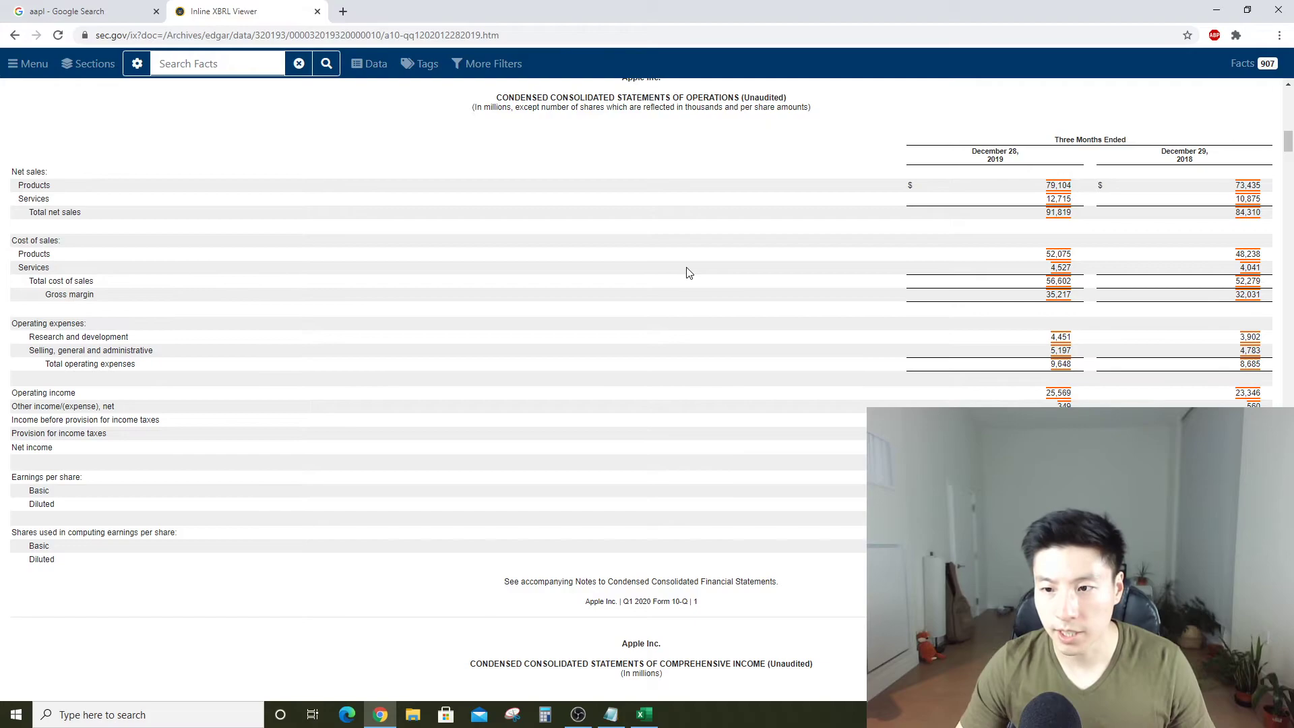
# Enter Q4 2019 R&D 4451 and SG&A 5197 in G9:G10
pyautogui.hotkey('alt', 'Tab')
pyautogui.hotkey('alt', 'Tab')
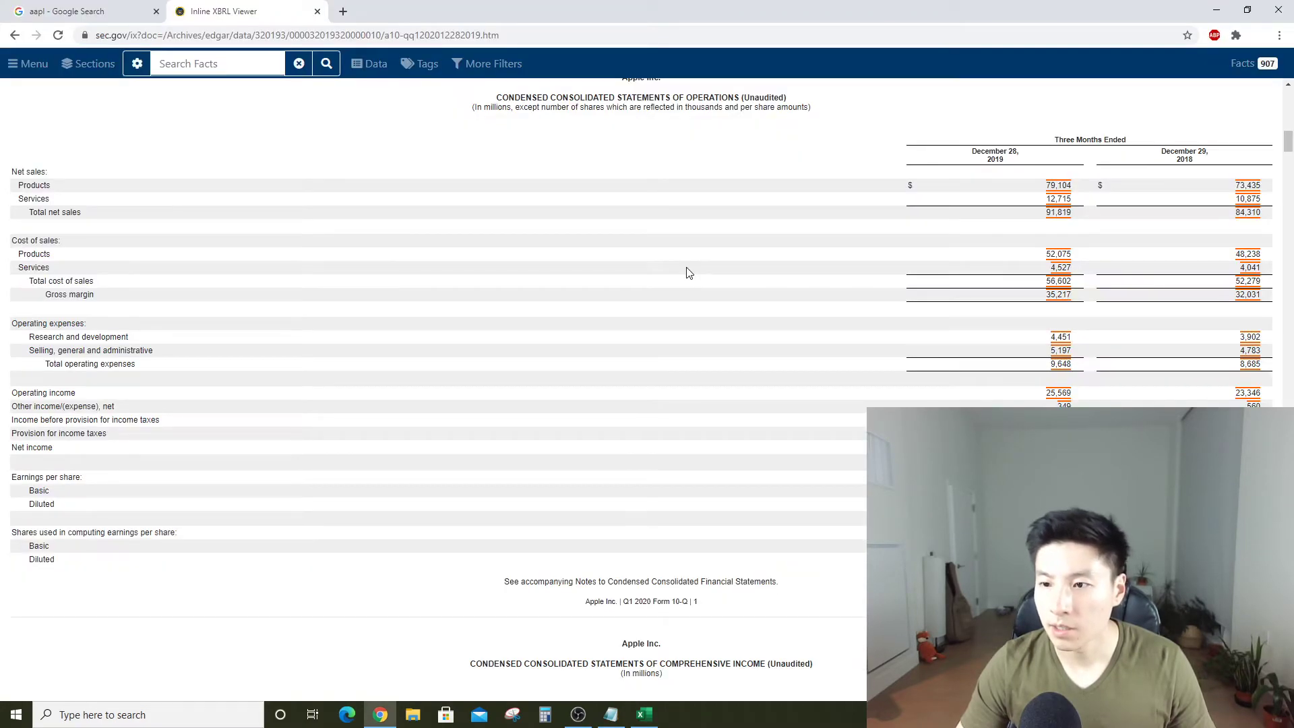
pyautogui.hotkey('alt', 'Tab')
pyautogui.write('4451')
pyautogui.press('Return')
pyautogui.hotkey('alt', 'Tab')
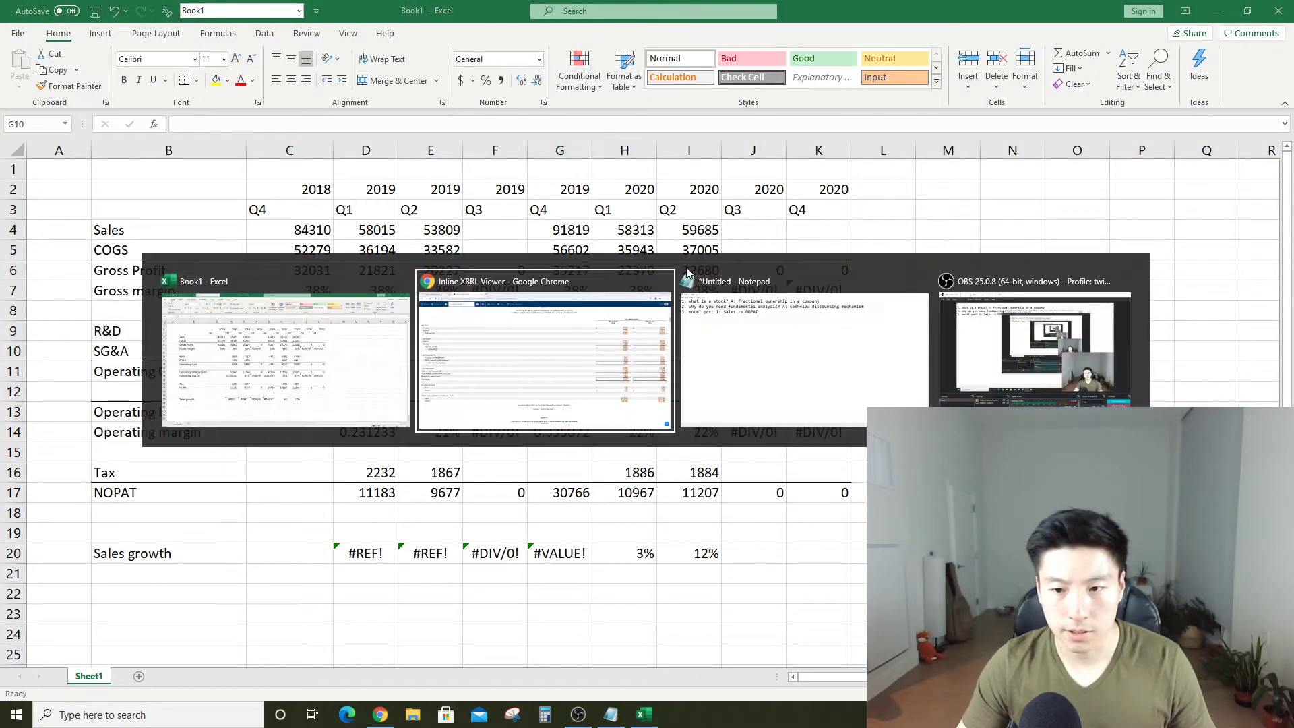
pyautogui.hotkey('alt', 'Tab')
pyautogui.write('5197')
pyautogui.press('Return')
pyautogui.hotkey('alt', 'Tab')
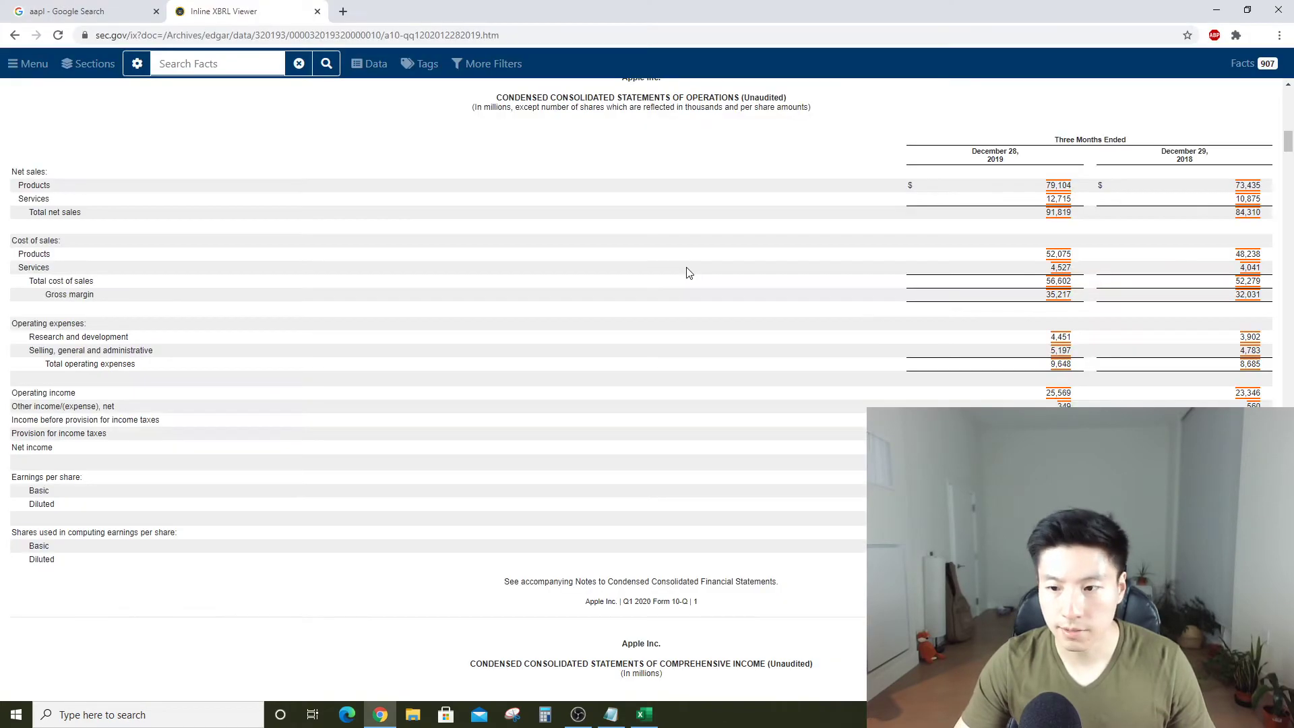
# Enter Q4 2018 R&D 3902 and SG&A 4783 in C9:C10
pyautogui.hotkey('alt', 'Tab')
pyautogui.press('Up')
pyautogui.press('Left')
pyautogui.press('Left')
pyautogui.press('Up')
pyautogui.press('Left')
pyautogui.press('Left')
pyautogui.hotkey('alt', 'Tab')
pyautogui.hotkey('alt', 'Tab')
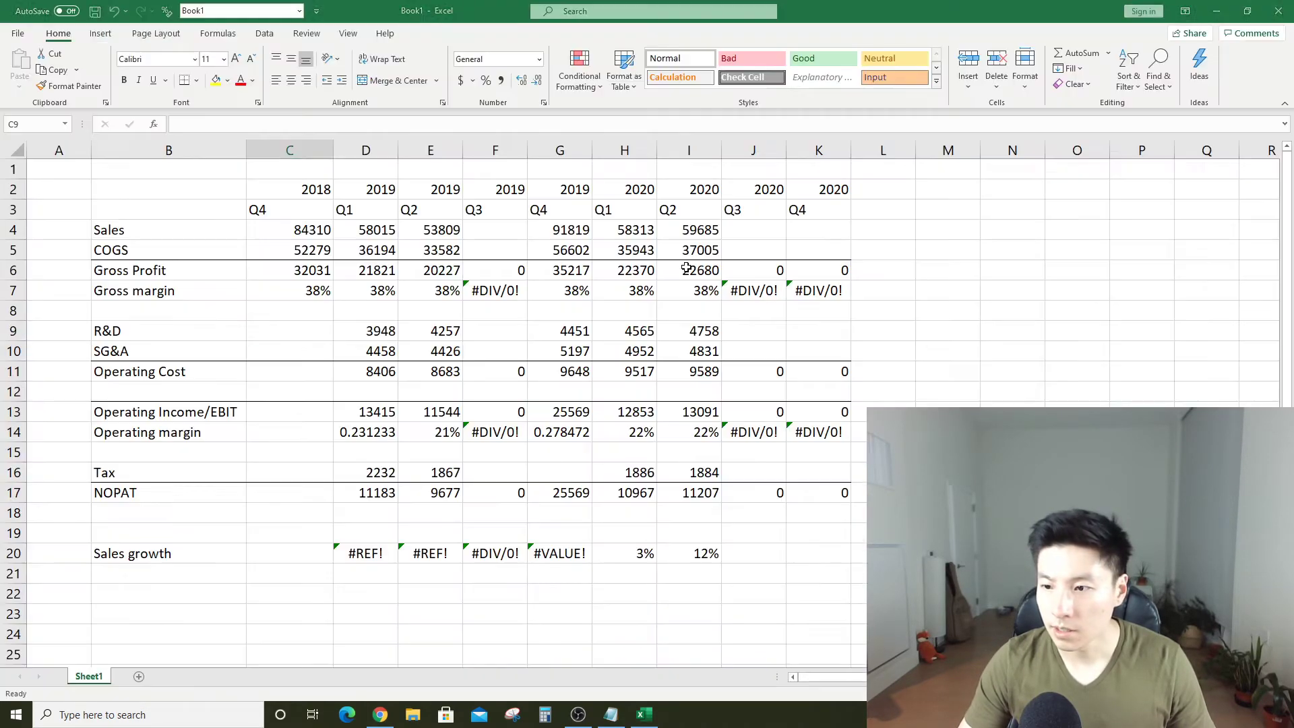
pyautogui.write('3902')
pyautogui.press('Return')
pyautogui.hotkey('alt', 'Tab')
pyautogui.hotkey('alt', 'Tab')
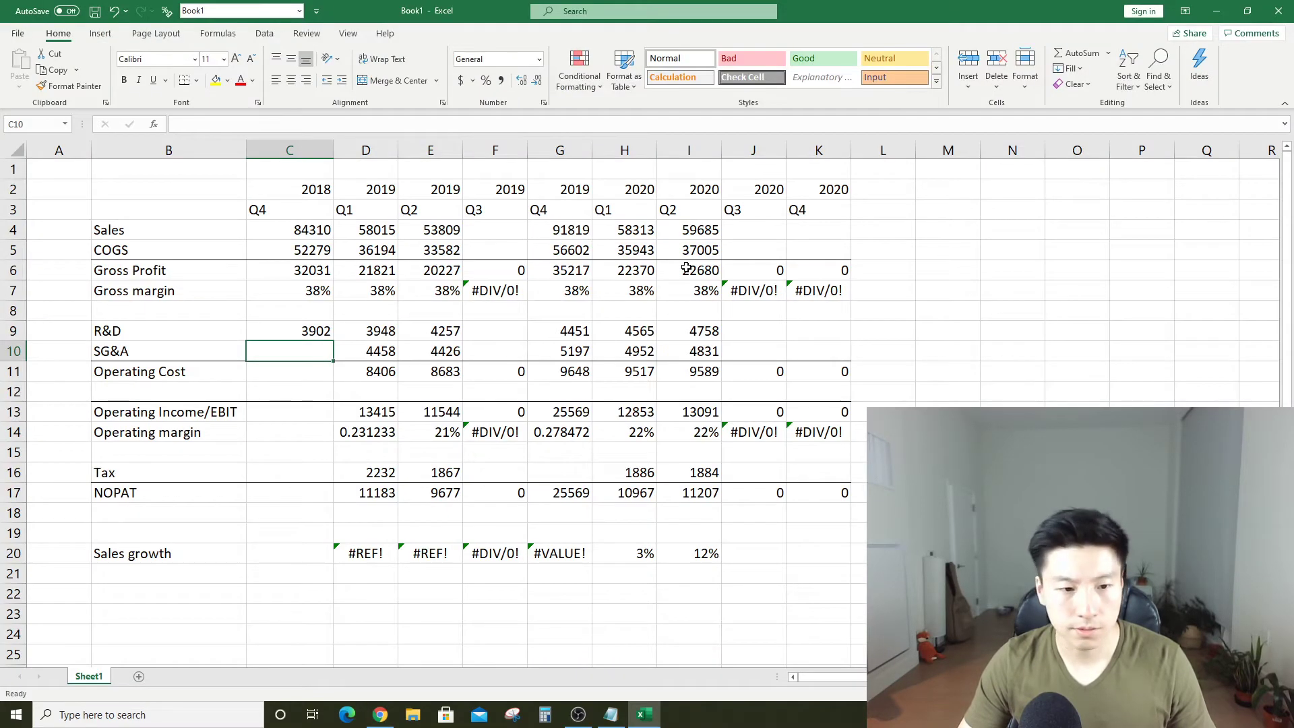
pyautogui.write('2')
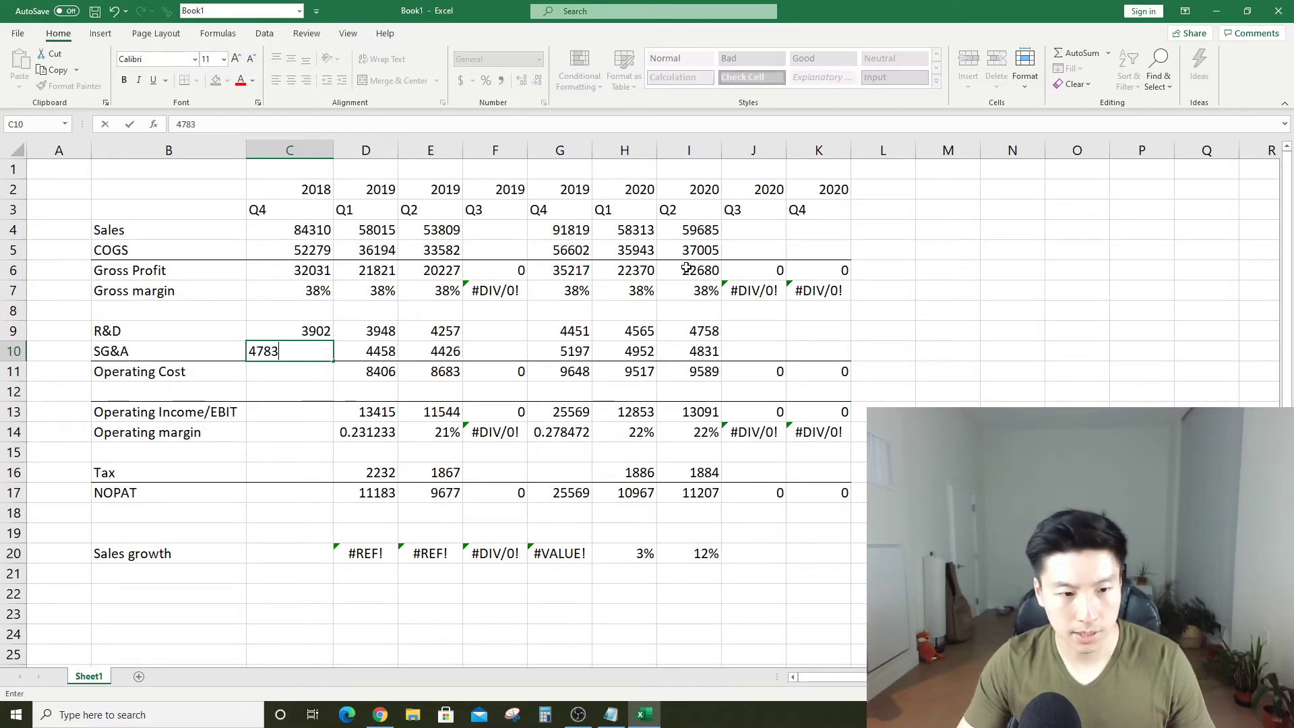
pyautogui.write('783')
pyautogui.press('Return')
# Paste the operating cost formula from D11 into C11, giving 8685
pyautogui.hotkey('alt', 'Tab')
pyautogui.hotkey('alt', 'Tab')
pyautogui.press('Right')
pyautogui.hotkey('ctrl', 'c')
pyautogui.press('Left')
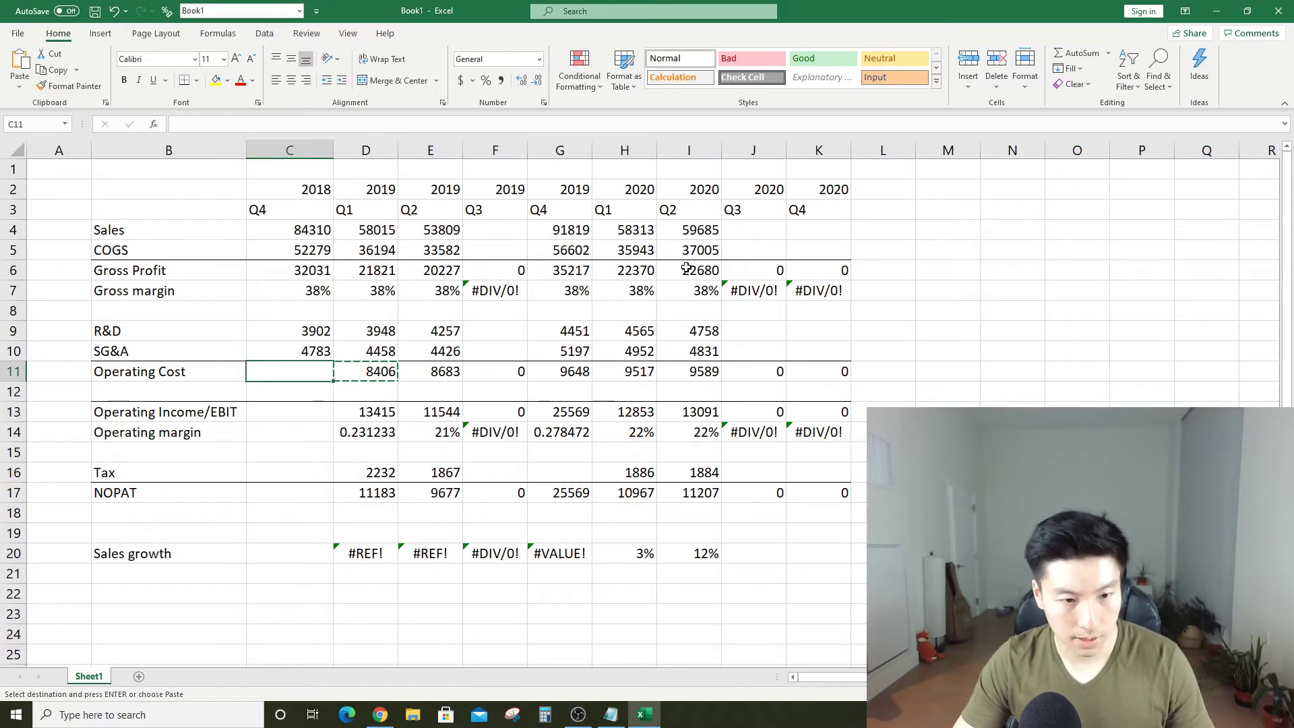
pyautogui.hotkey('ctrl', 'alt', 'v')
pyautogui.press('Return')
pyautogui.press('Escape')
pyautogui.press('Left')
pyautogui.press('Down')
pyautogui.press('Right')
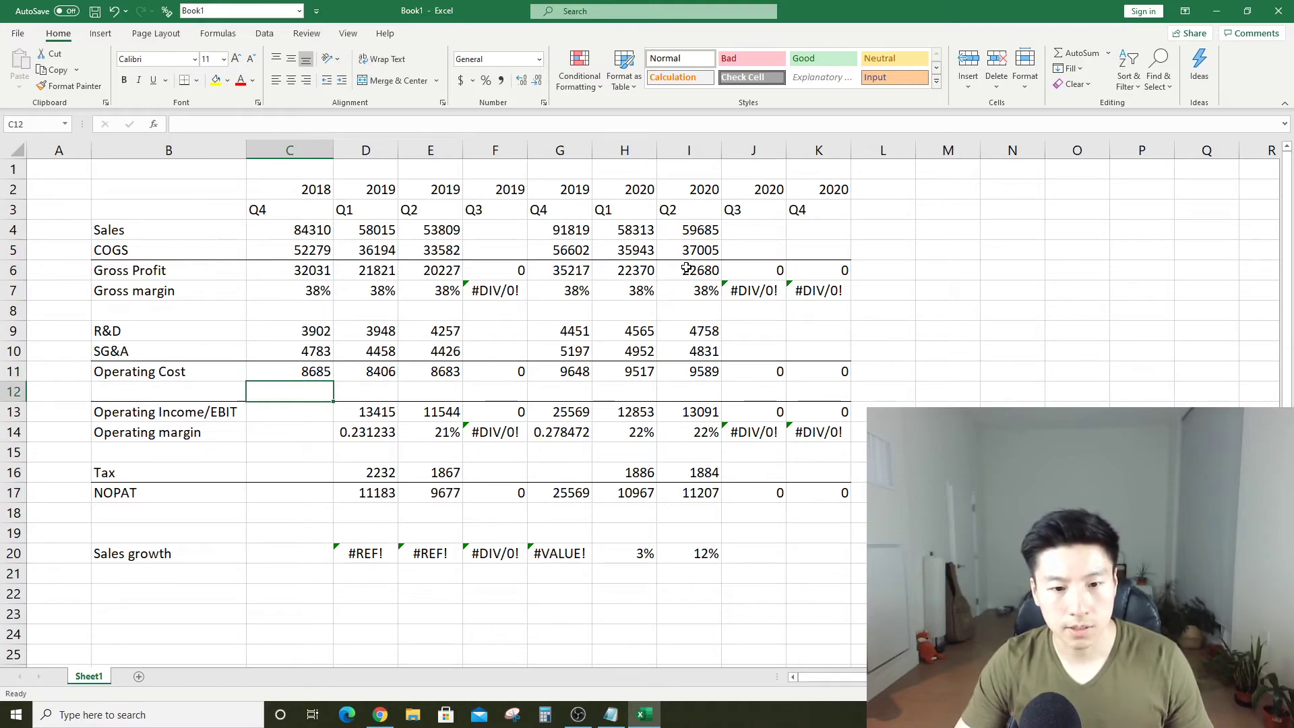
pyautogui.press('Right')
pyautogui.press('Right')
pyautogui.press('Right')
pyautogui.press('Right')
pyautogui.press('Down')
pyautogui.press('Down')
pyautogui.press('Down')
pyautogui.press('Down')
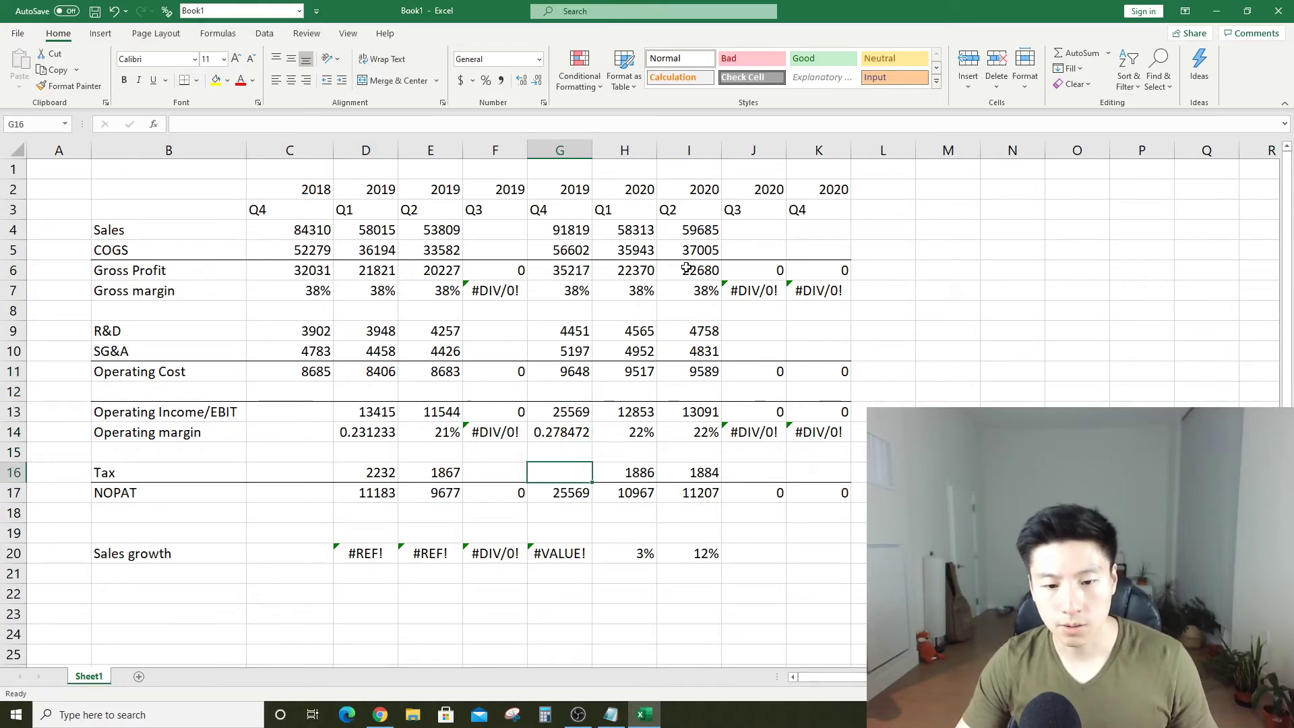
# Enter the tax values from the SEC filing: 3682 for 2019 Q4 and 3941 for 2018 Q4
pyautogui.hotkey('alt', 'Tab')
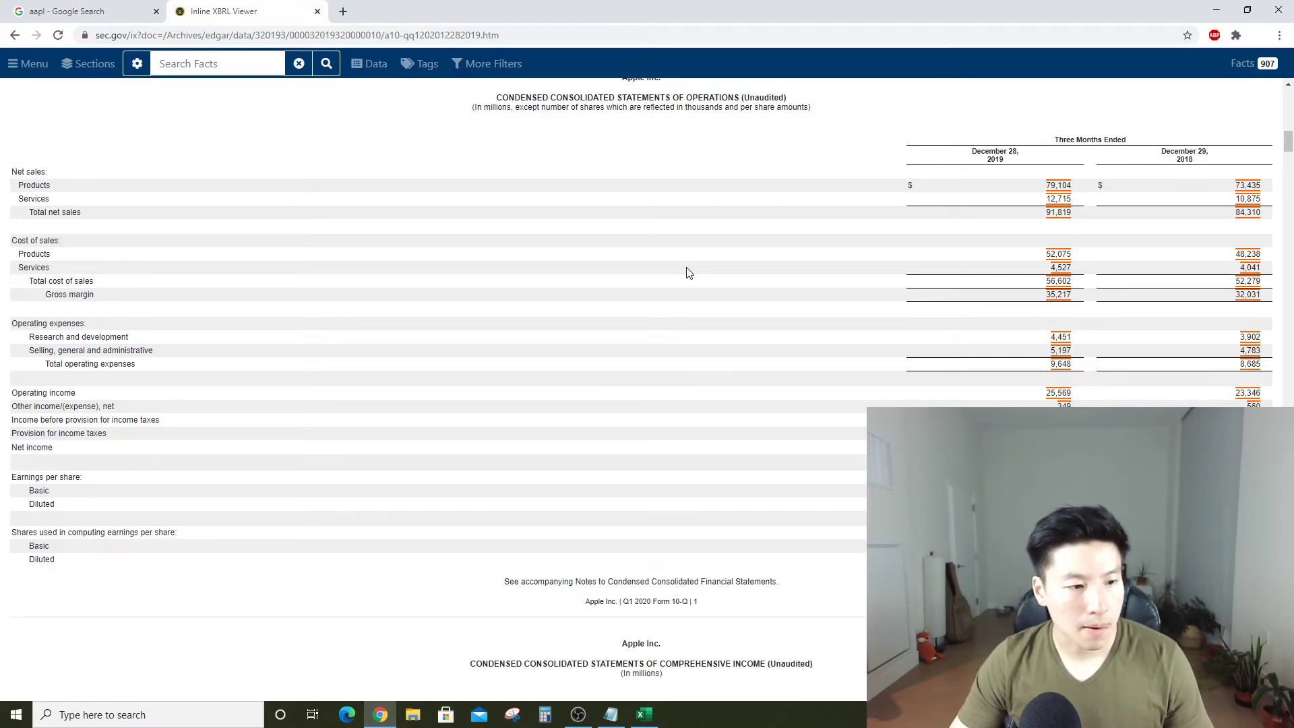
pyautogui.hotkey('alt', 'Tab')
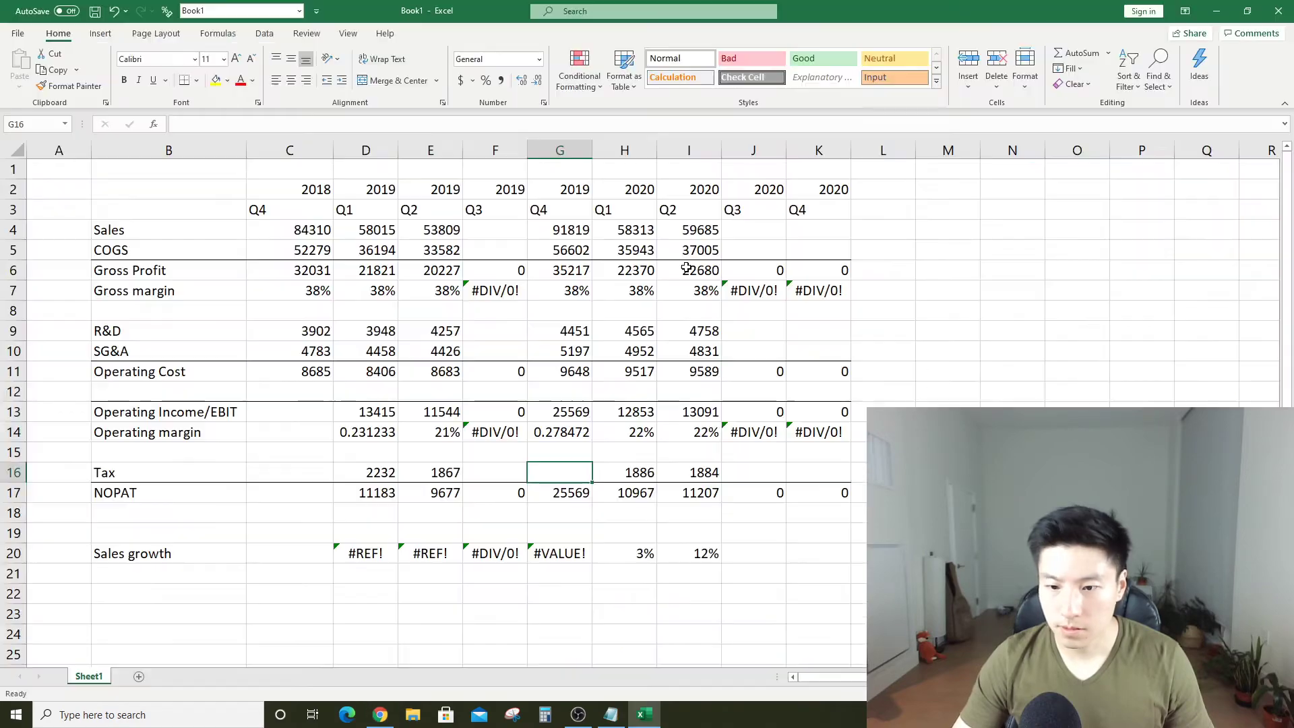
pyautogui.hotkey('alt', 'Tab')
pyautogui.hotkey('alt', 'Tab')
pyautogui.write('3682')
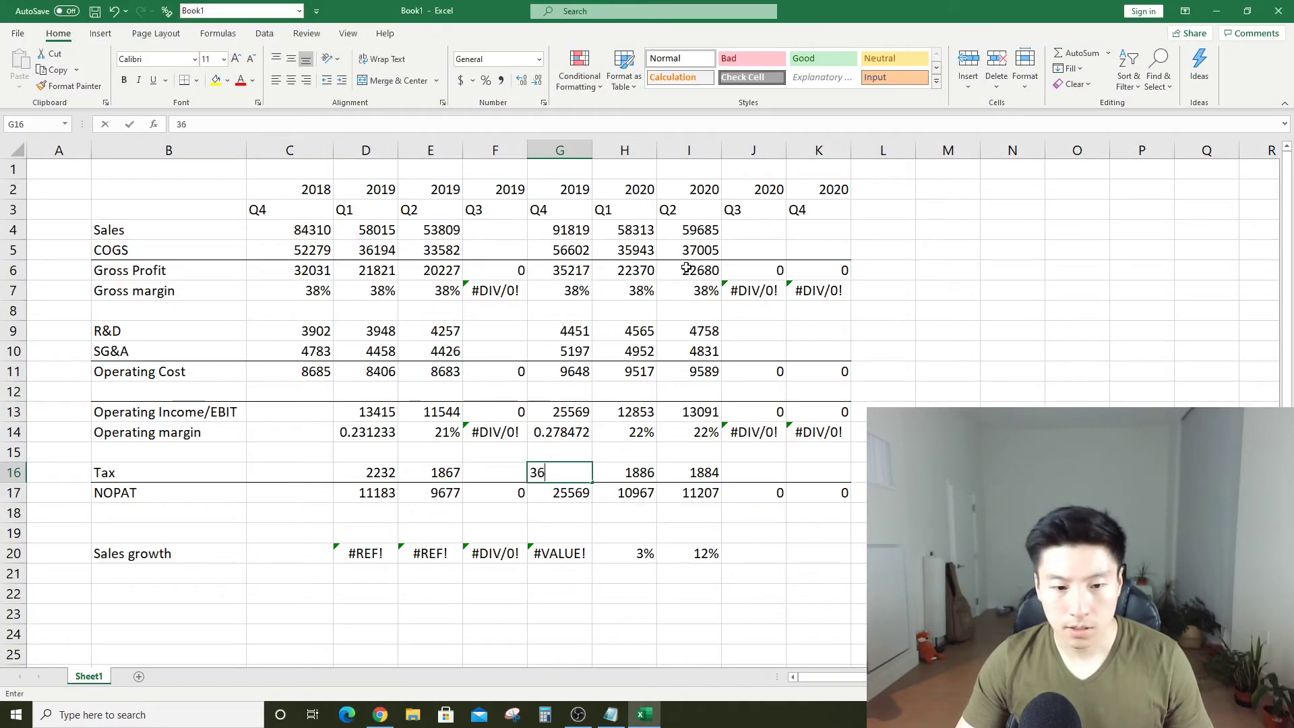
pyautogui.press('Return')
pyautogui.press('Up')
pyautogui.press('Left')
pyautogui.press('Left')
pyautogui.press('Left')
pyautogui.hotkey('alt', 'Tab')
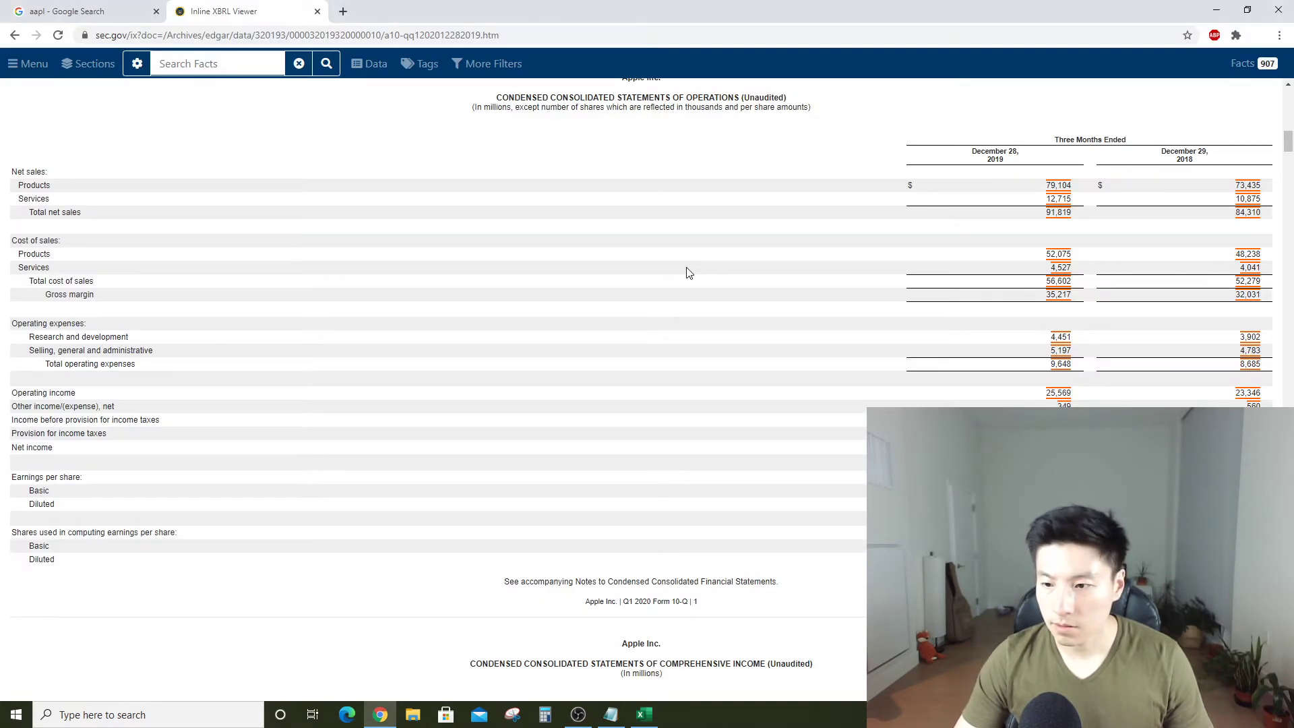
pyautogui.hotkey('alt', 'Tab')
pyautogui.press('Left')
pyautogui.write('3941')
pyautogui.press('Return')
# Copy the 2019 Q1 NOPAT formula into the 2018 Q4 NOPAT cell
pyautogui.press('Right')
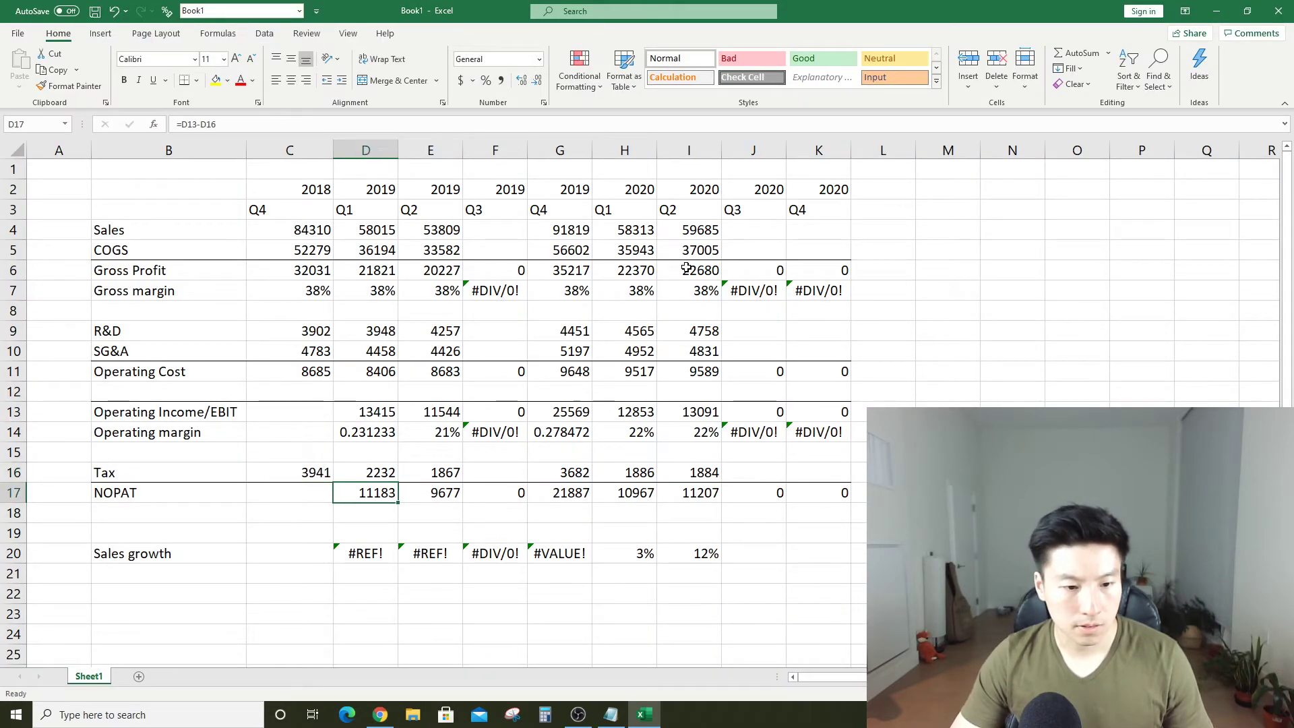
pyautogui.press('Right')
pyautogui.press('Left')
pyautogui.hotkey('ctrl', 'c')
pyautogui.press('Left')
pyautogui.hotkey('ctrl', 'v')
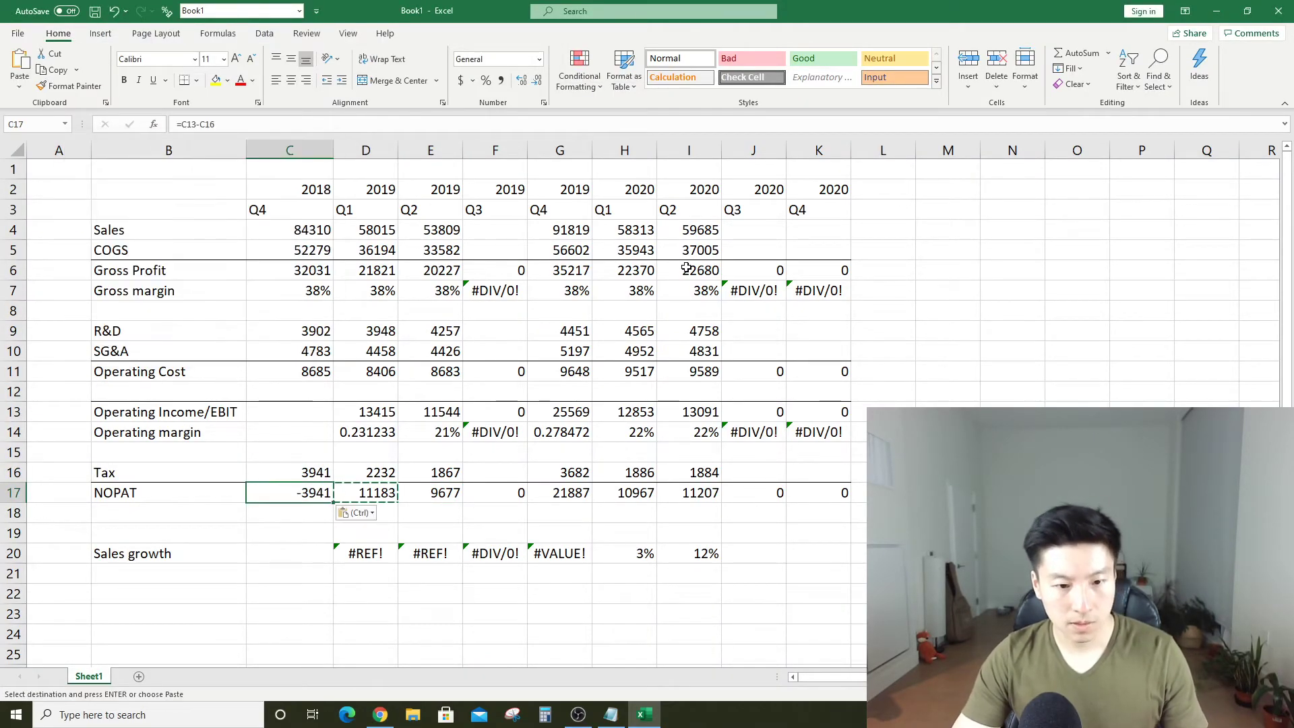
pyautogui.press('Escape')
pyautogui.click(862, 246)
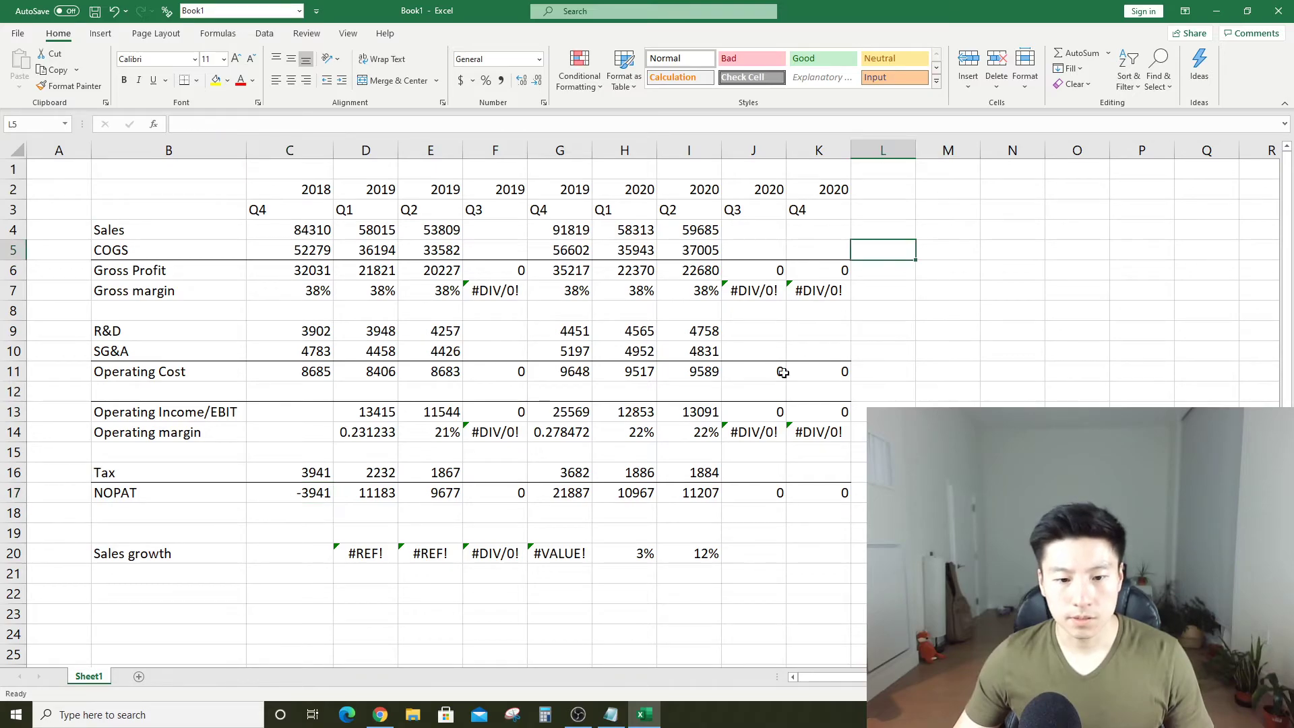
pyautogui.click(674, 512)
pyautogui.scroll(-1, 690, 467)
# Return to Apple's EDGAR search results and change the Filing Type filter from 10-q to 10-k
pyautogui.scroll(1, 689, 467)
pyautogui.hotkey('alt', 'Tab')
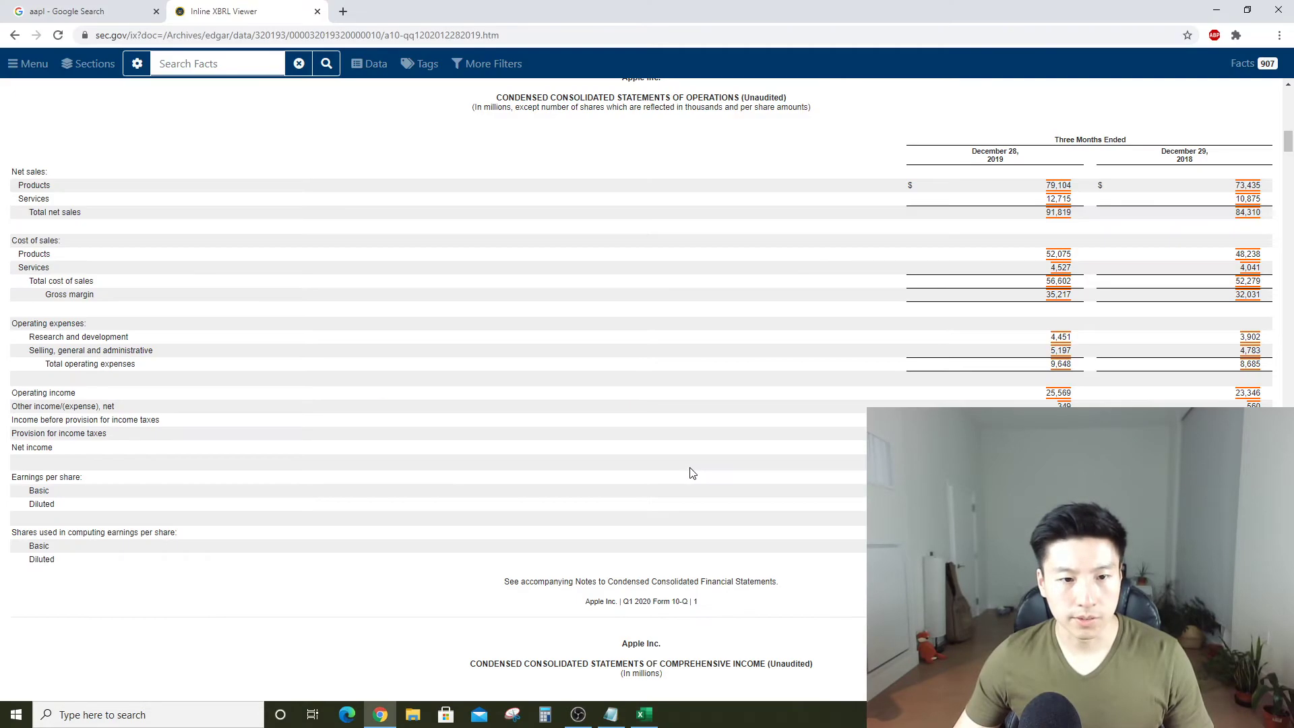
pyautogui.click(14, 35)
pyautogui.click(14, 35)
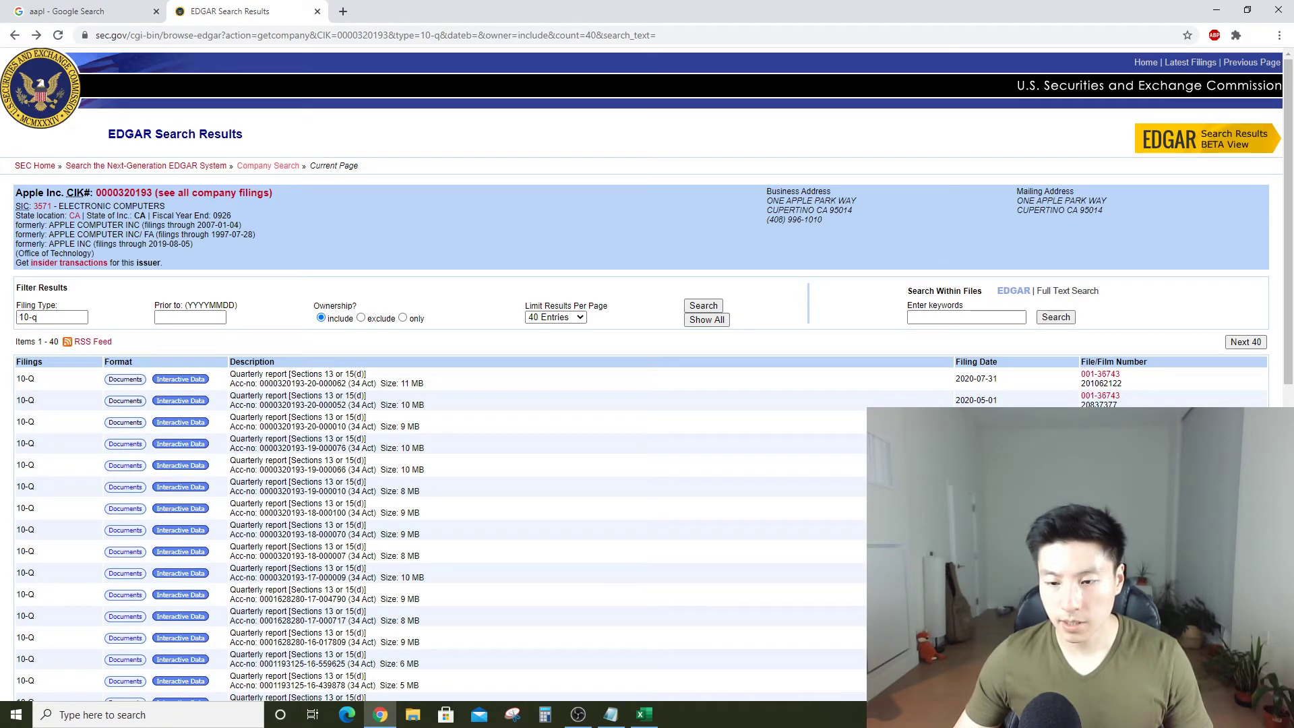
pyautogui.click(69, 316)
pyautogui.press('BackSpace')
pyautogui.write('k')
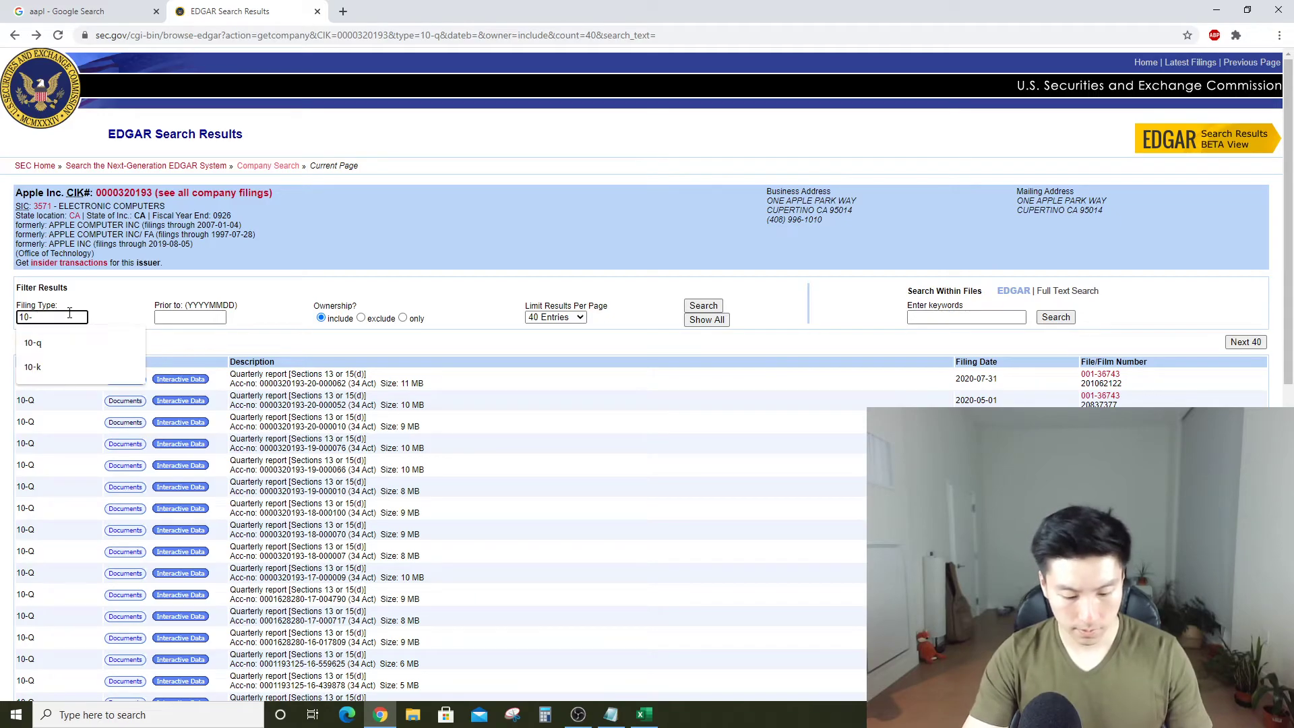
pyautogui.press('Return')
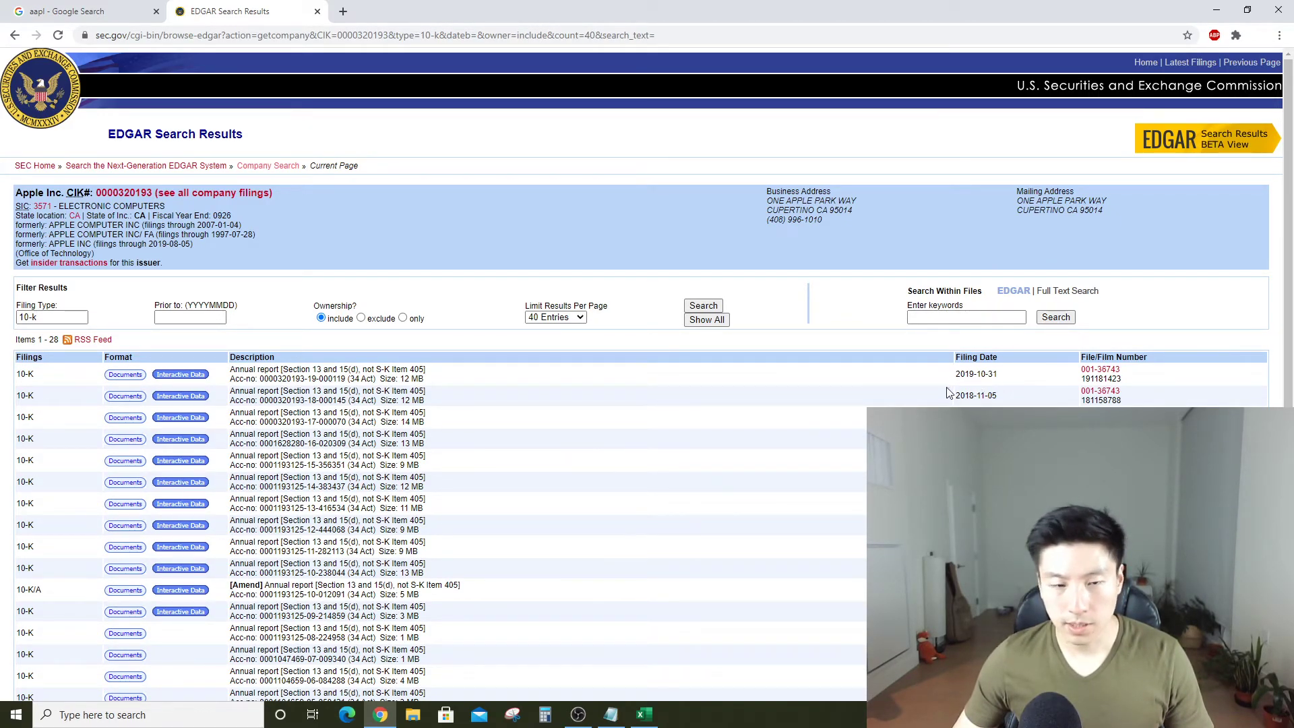
pyautogui.hotkey('alt', 'Tab')
pyautogui.hotkey('alt', 'Tab')
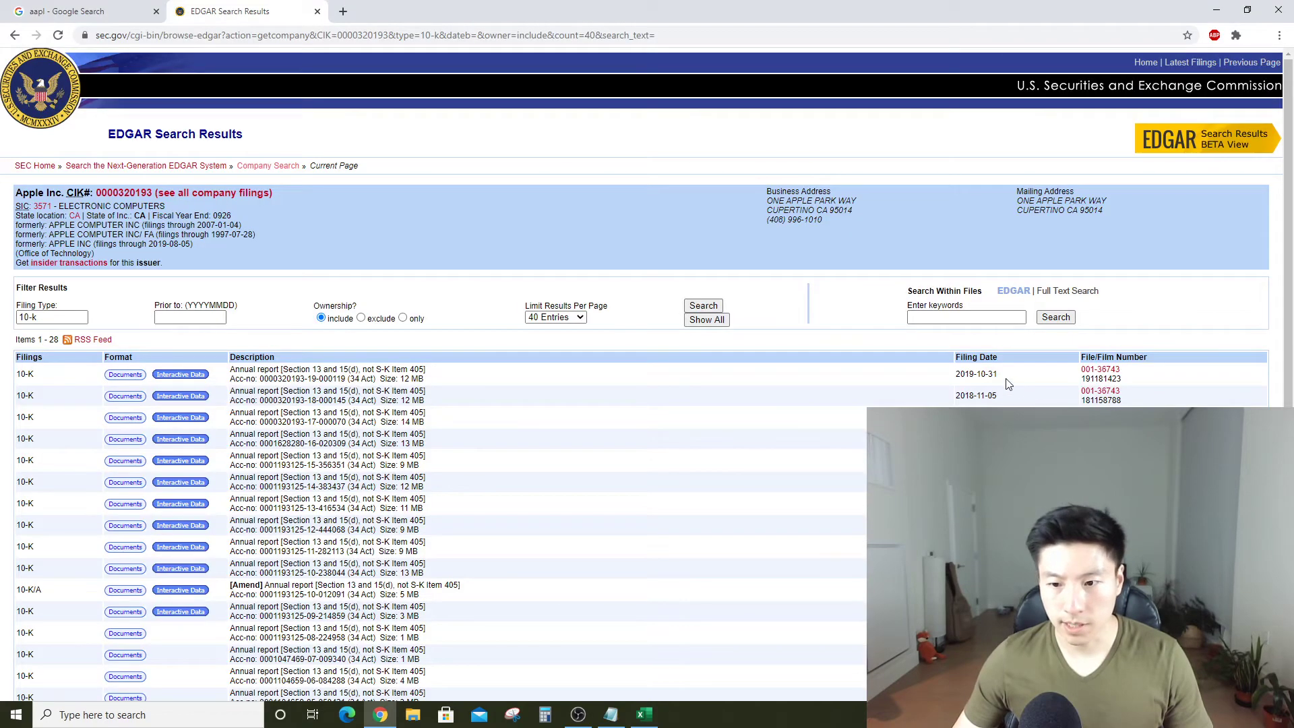
pyautogui.click(124, 375)
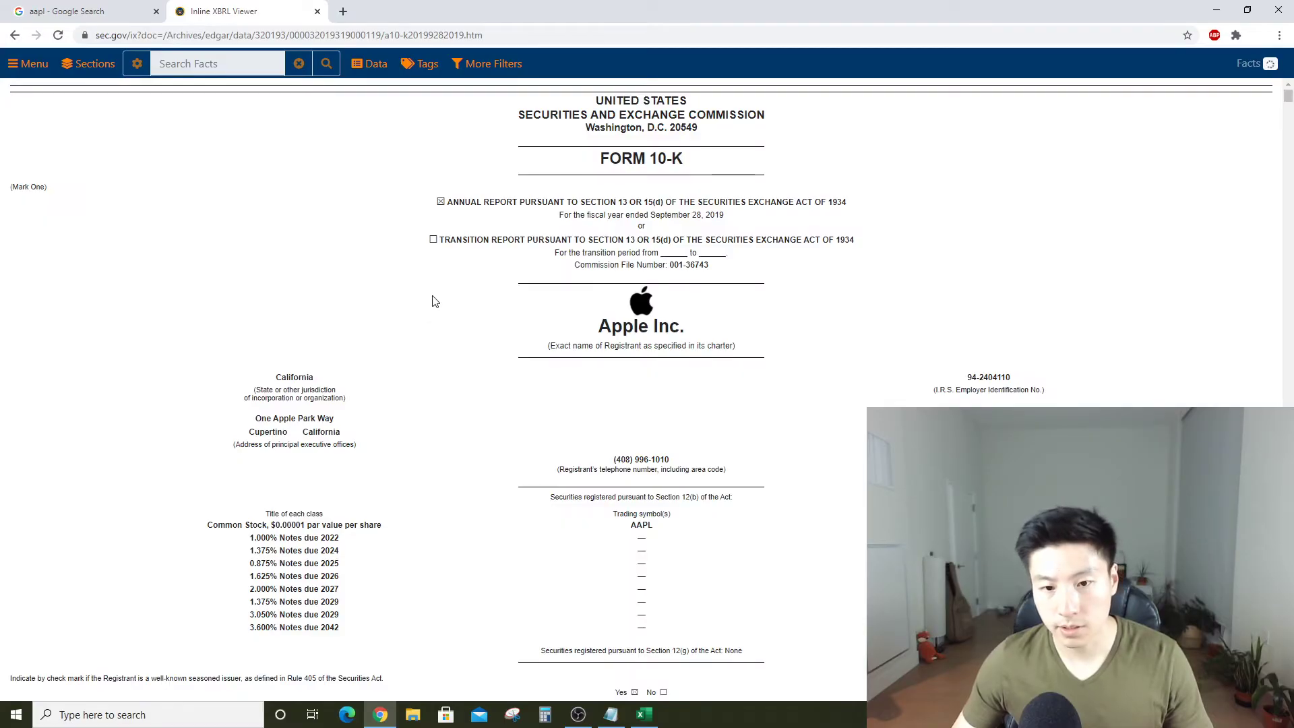
pyautogui.moveTo(1287, 96); pyautogui.dragTo(1273, 335)
pyautogui.scroll(-2, 1272, 335)
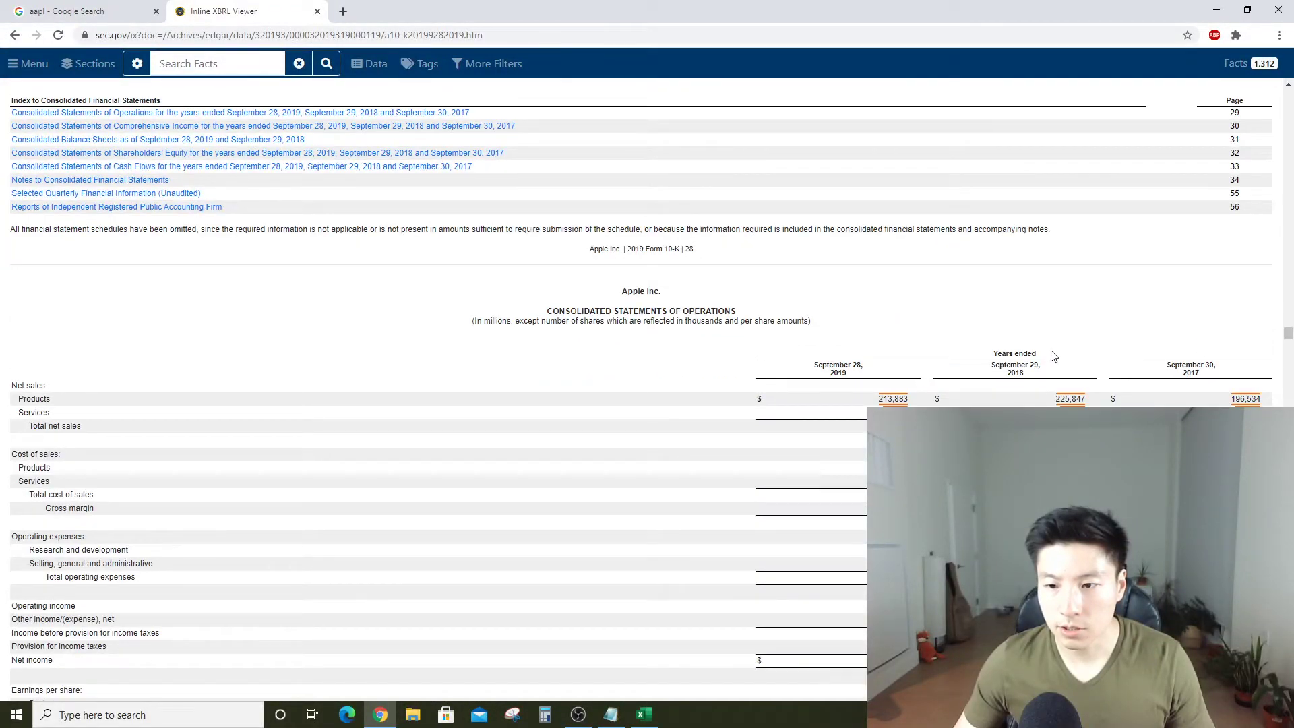
pyautogui.scroll(-2, 1053, 355)
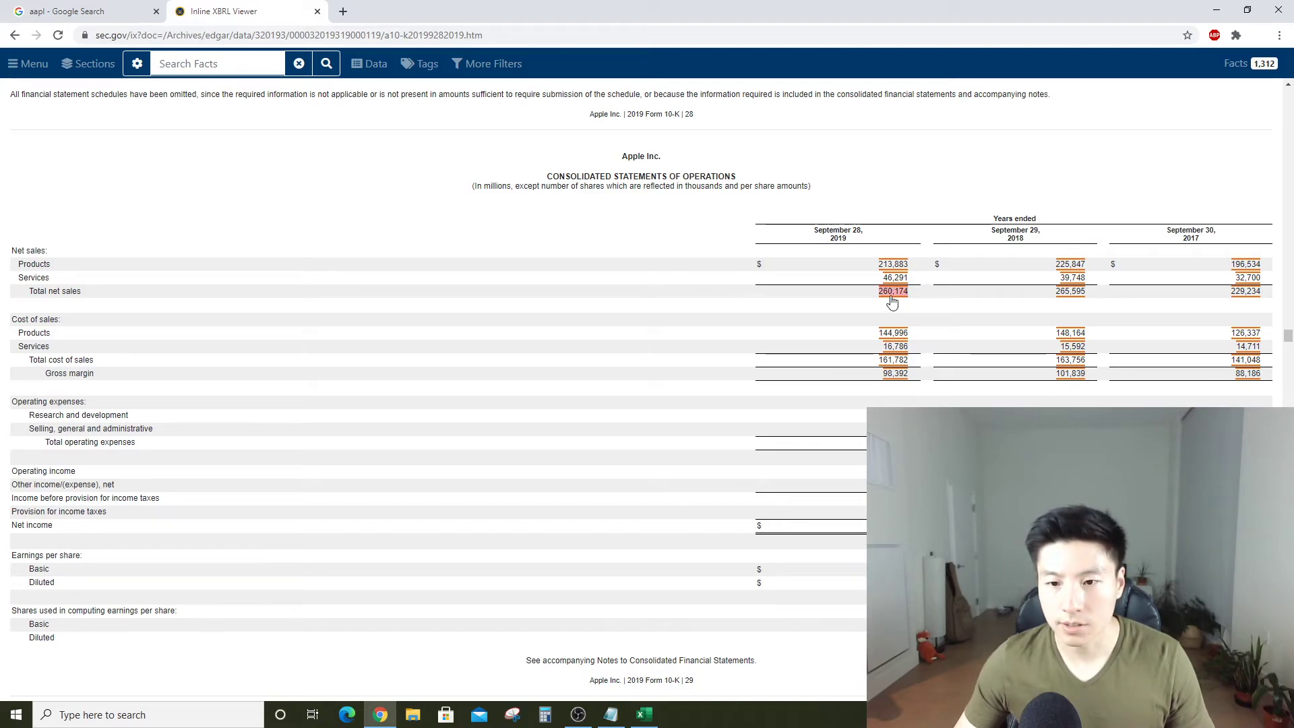
# Enter =260174-SUM(C4:E4) in F4, giving 2019 Q3 sales of 64040
pyautogui.hotkey('alt', 'Tab')
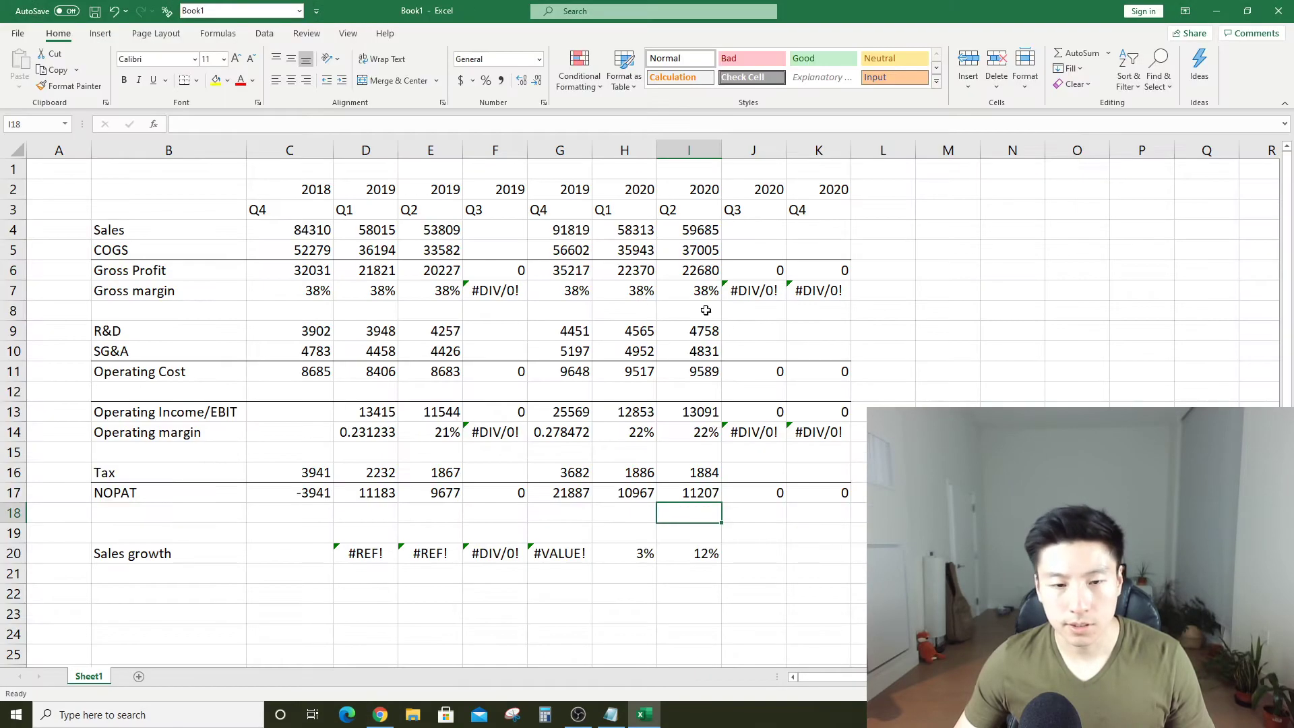
pyautogui.click(489, 237)
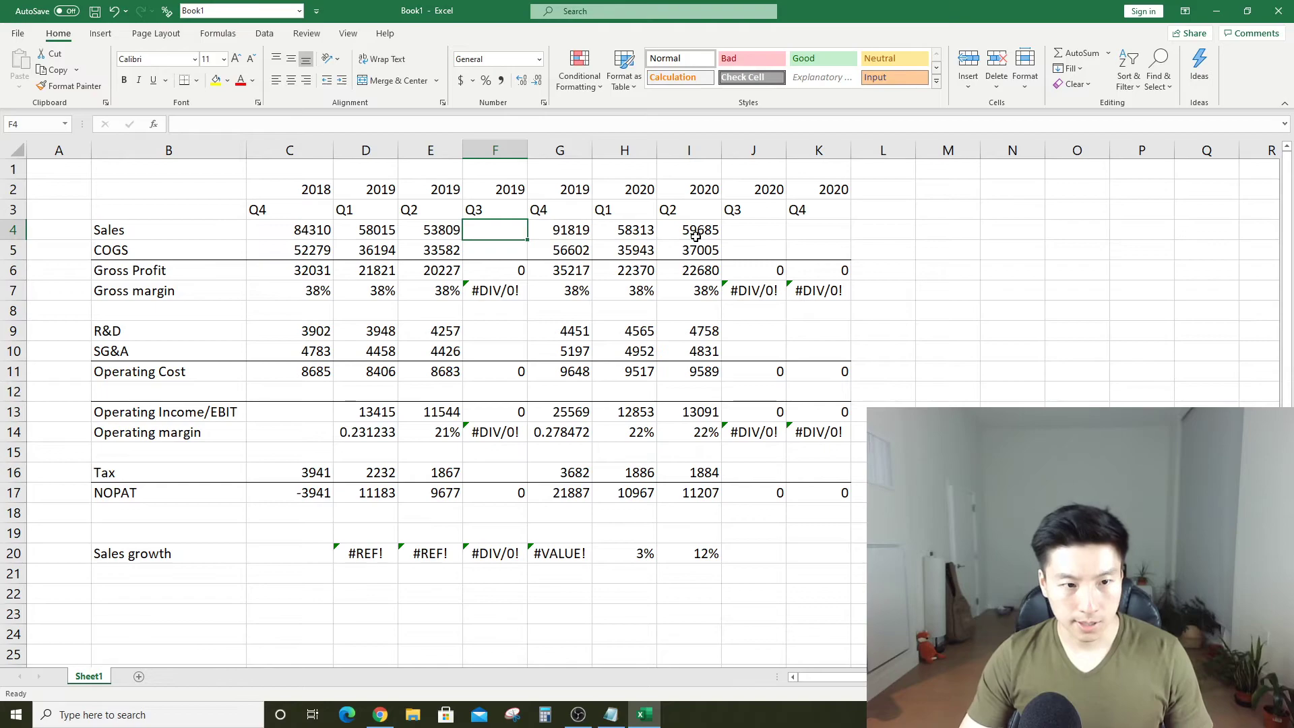
pyautogui.hotkey('alt', 'Tab')
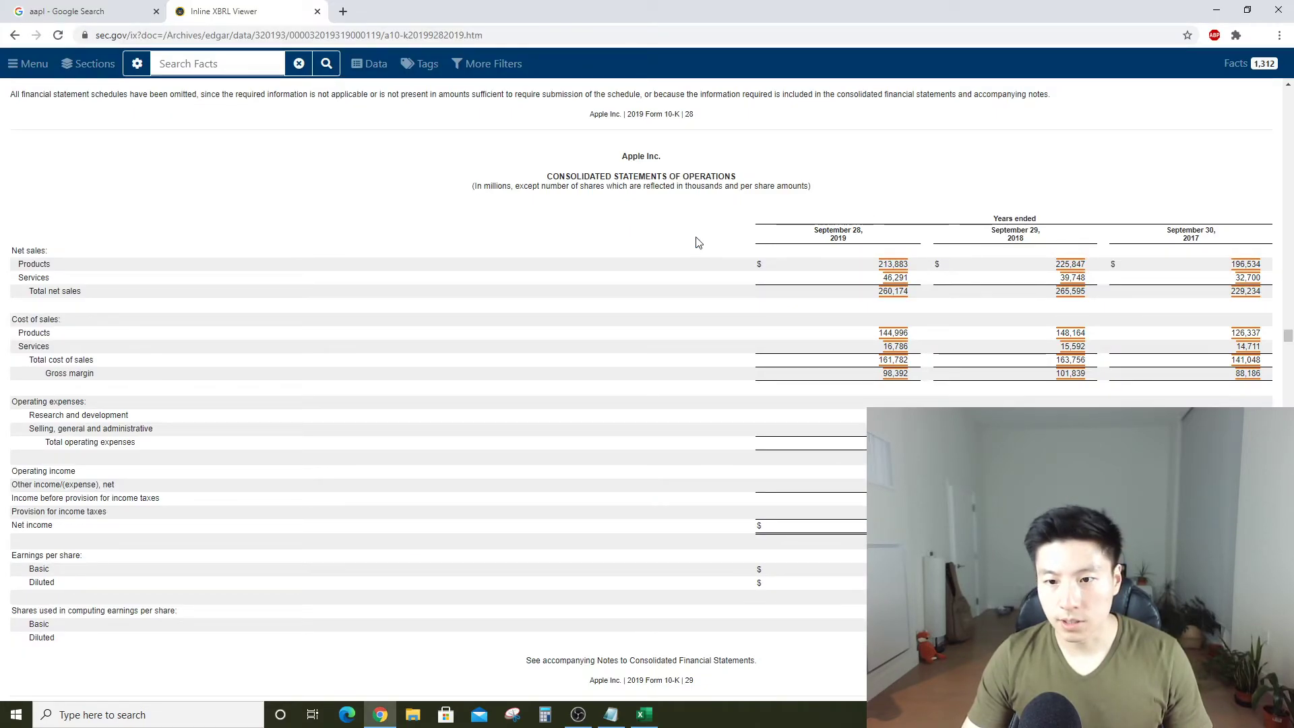
pyautogui.hotkey('alt', 'Tab')
pyautogui.write('+2')
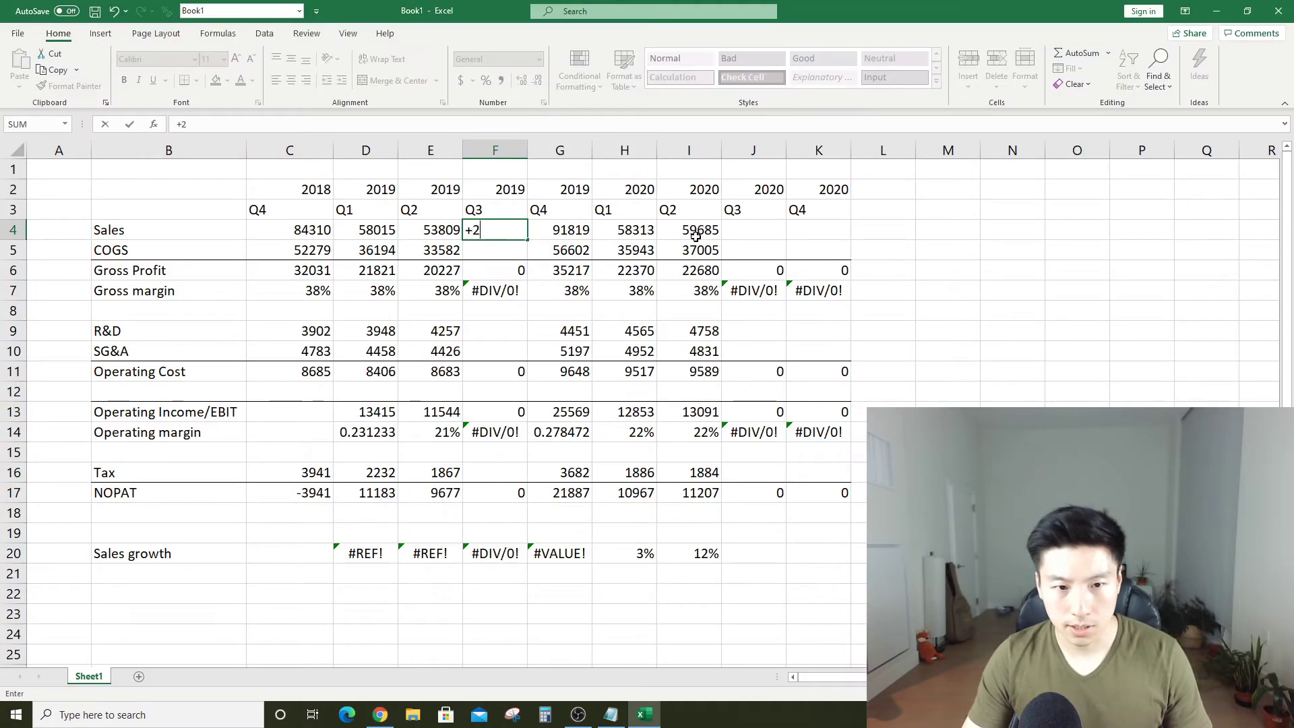
pyautogui.write('60')
pyautogui.hotkey('alt', 'Tab')
pyautogui.hotkey('alt', 'Tab')
pyautogui.write('174')
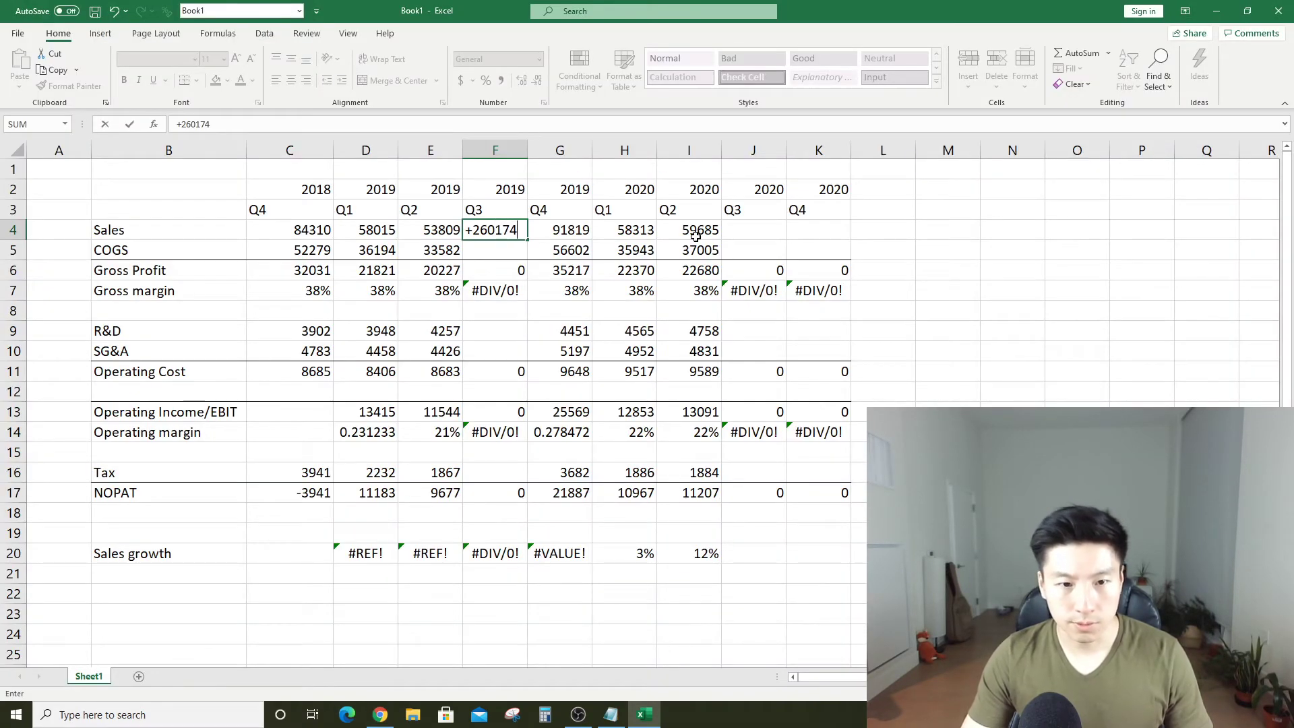
pyautogui.write('-SUM(')
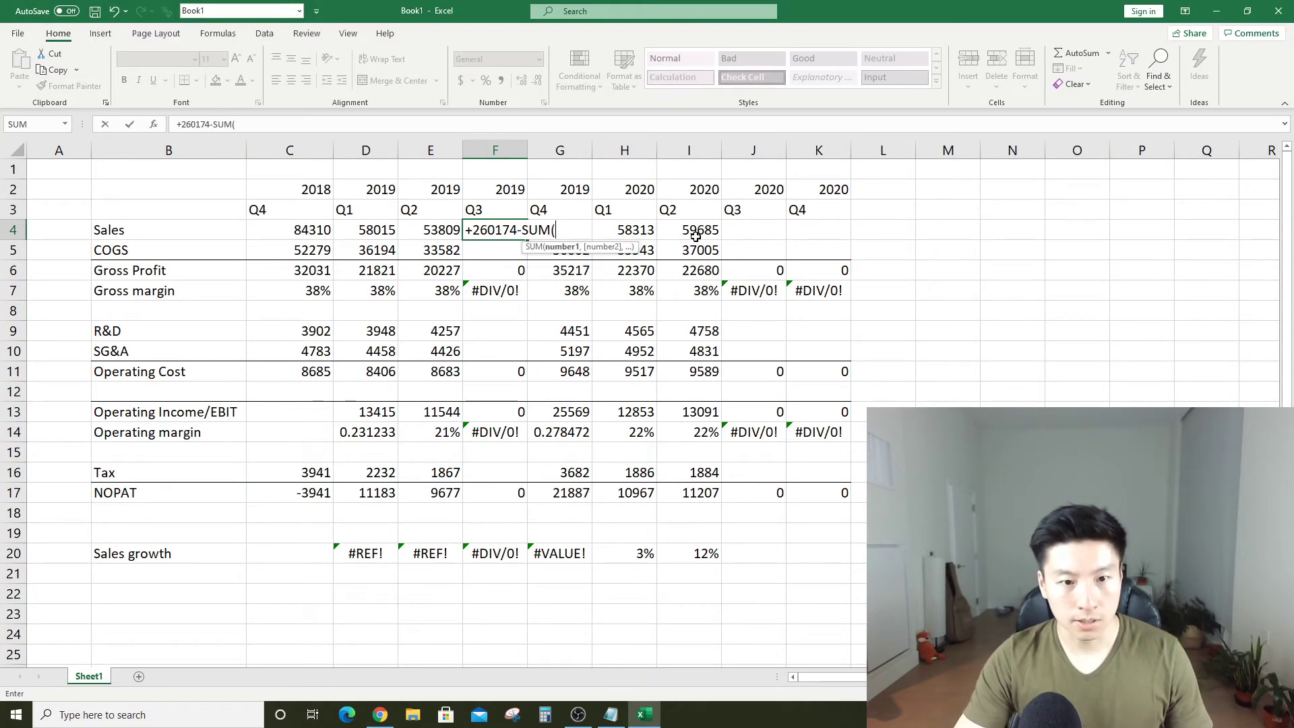
pyautogui.press('Left')
pyautogui.hotkey('shift', 'Left')
pyautogui.hotkey('shift', 'Left')
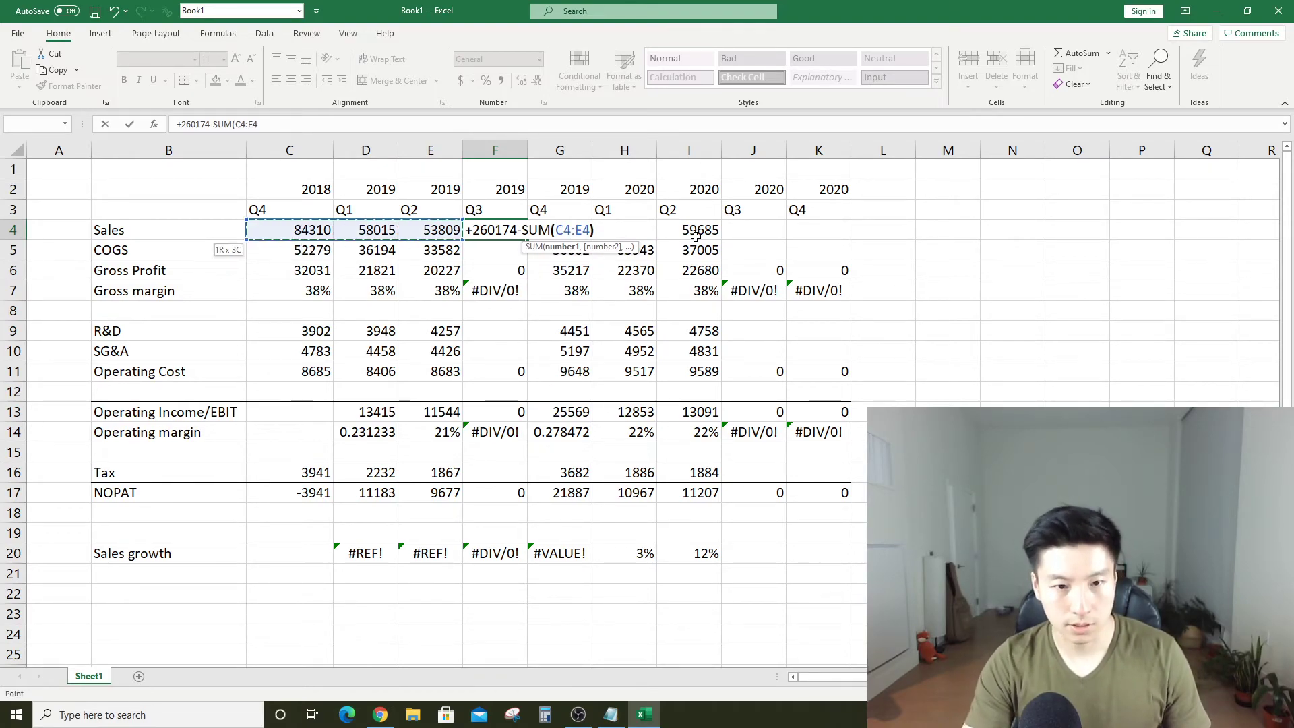
pyautogui.write(')')
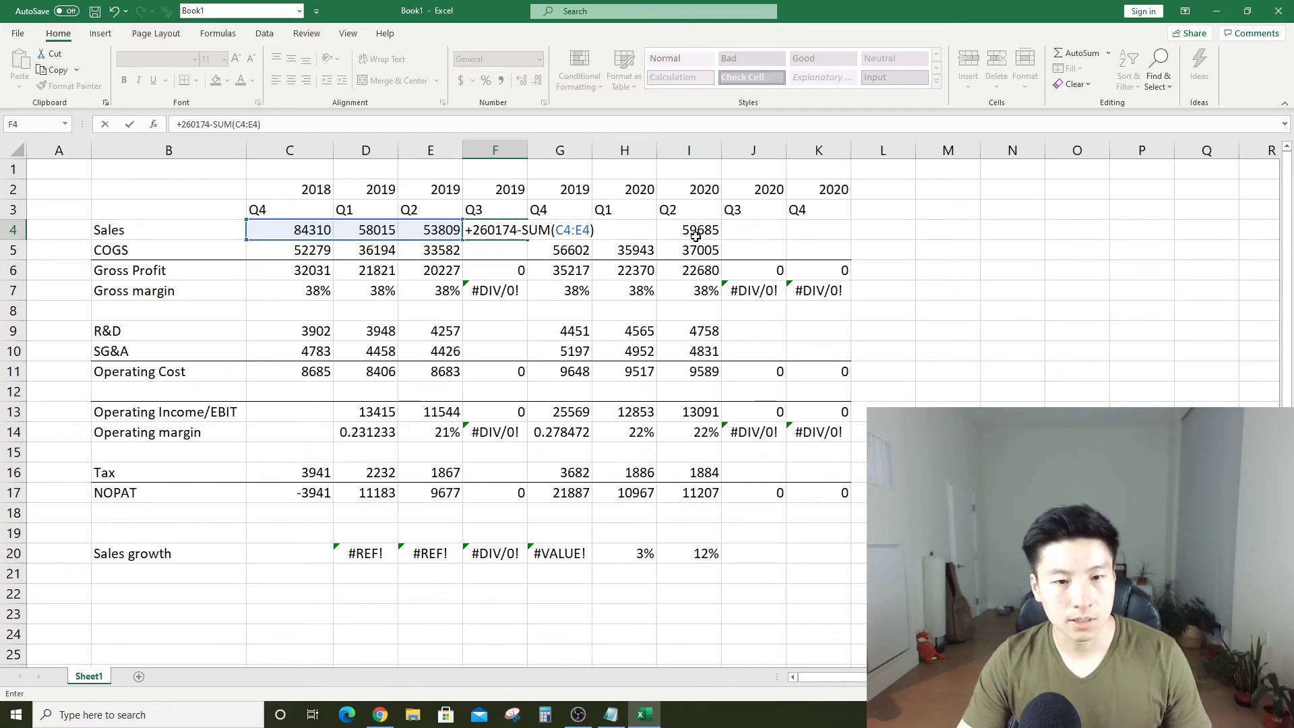
pyautogui.press('Return')
pyautogui.press('Up')
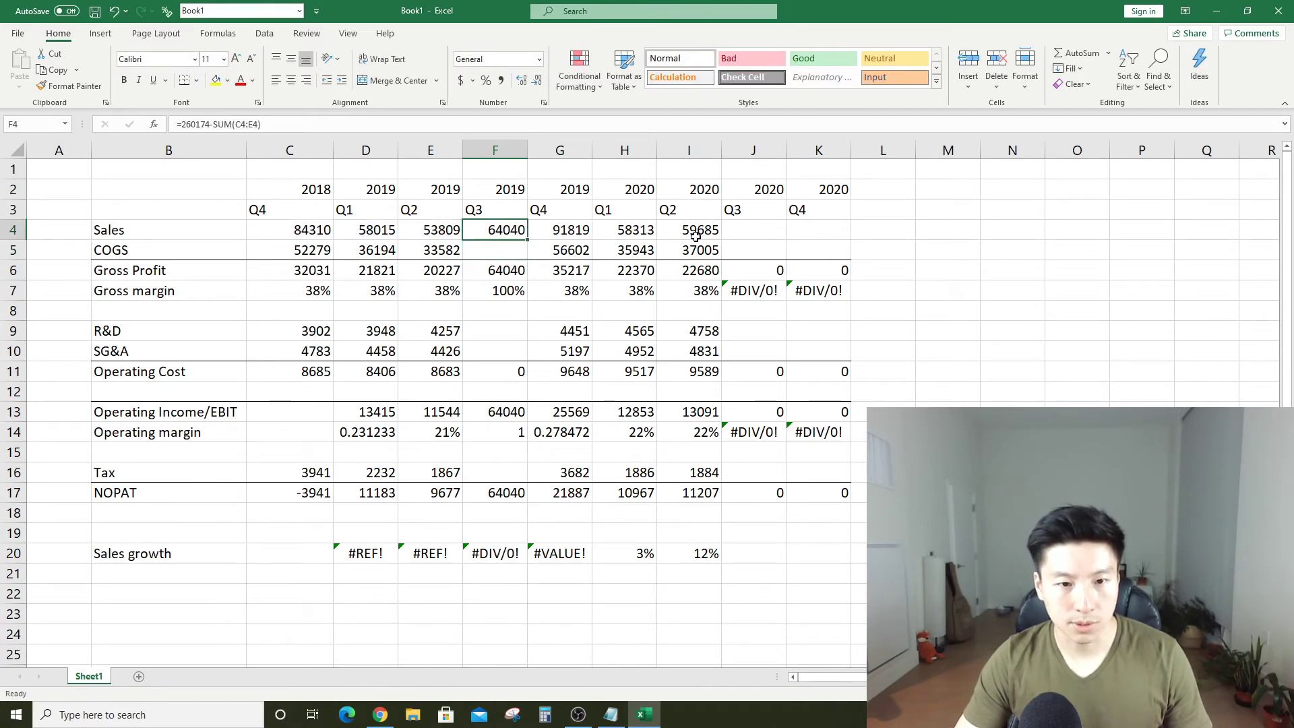
pyautogui.press('Left')
pyautogui.press('Right')
# Enter =161782-SUM(C5:E5) in F5 for 2019 Q3 COGS of 39727, giving 38% gross margin
pyautogui.press('Down')
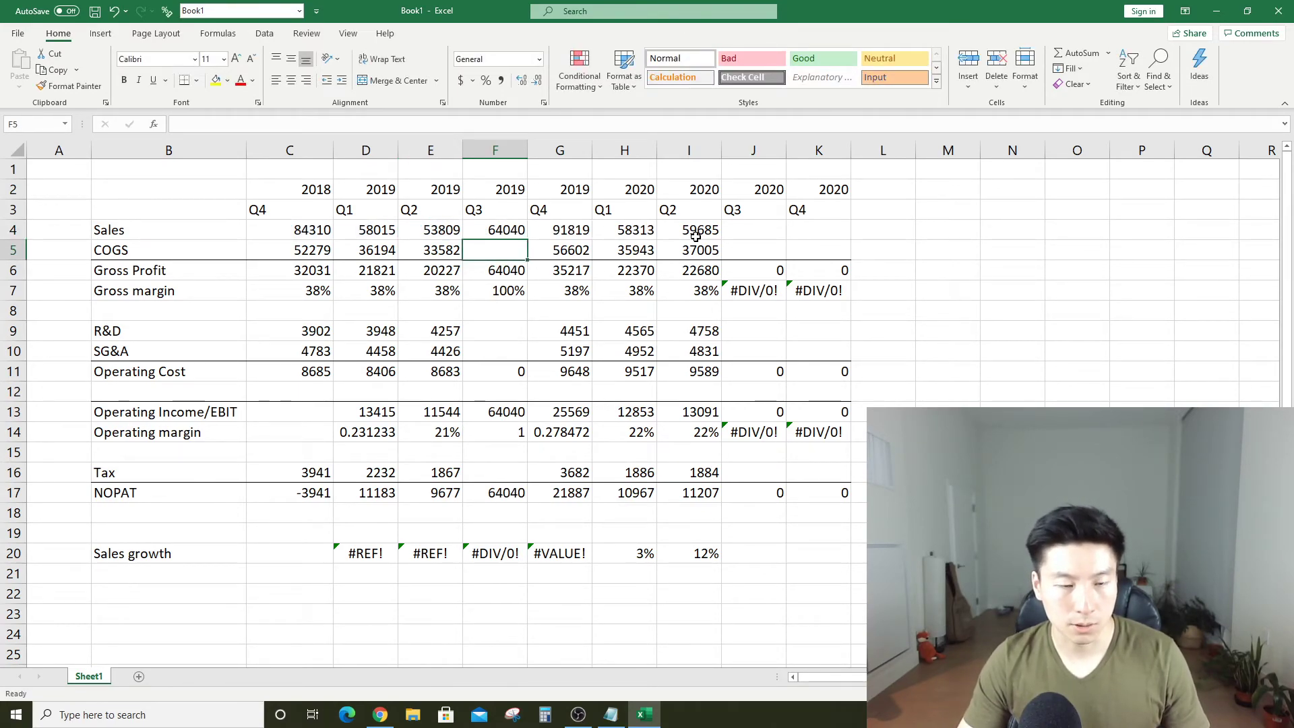
pyautogui.hotkey('alt', 'Tab')
pyautogui.hotkey('alt', 'Tab')
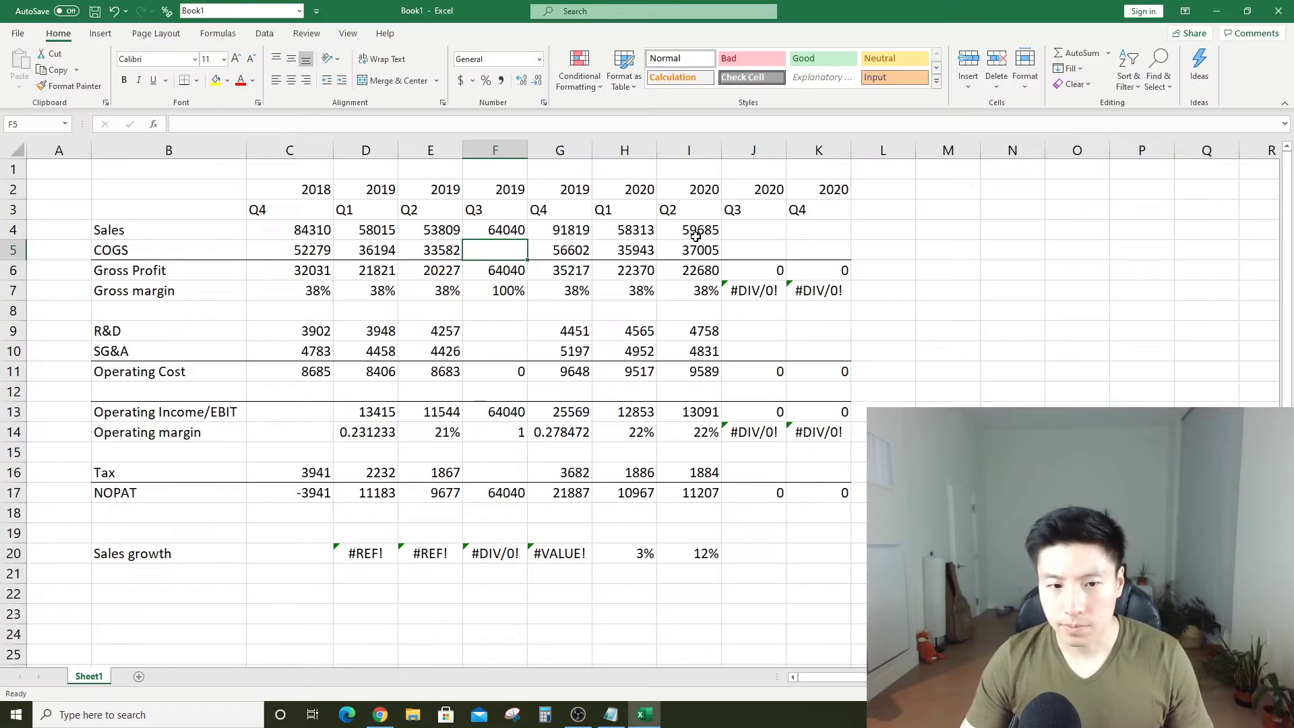
pyautogui.hotkey('alt', 'Tab')
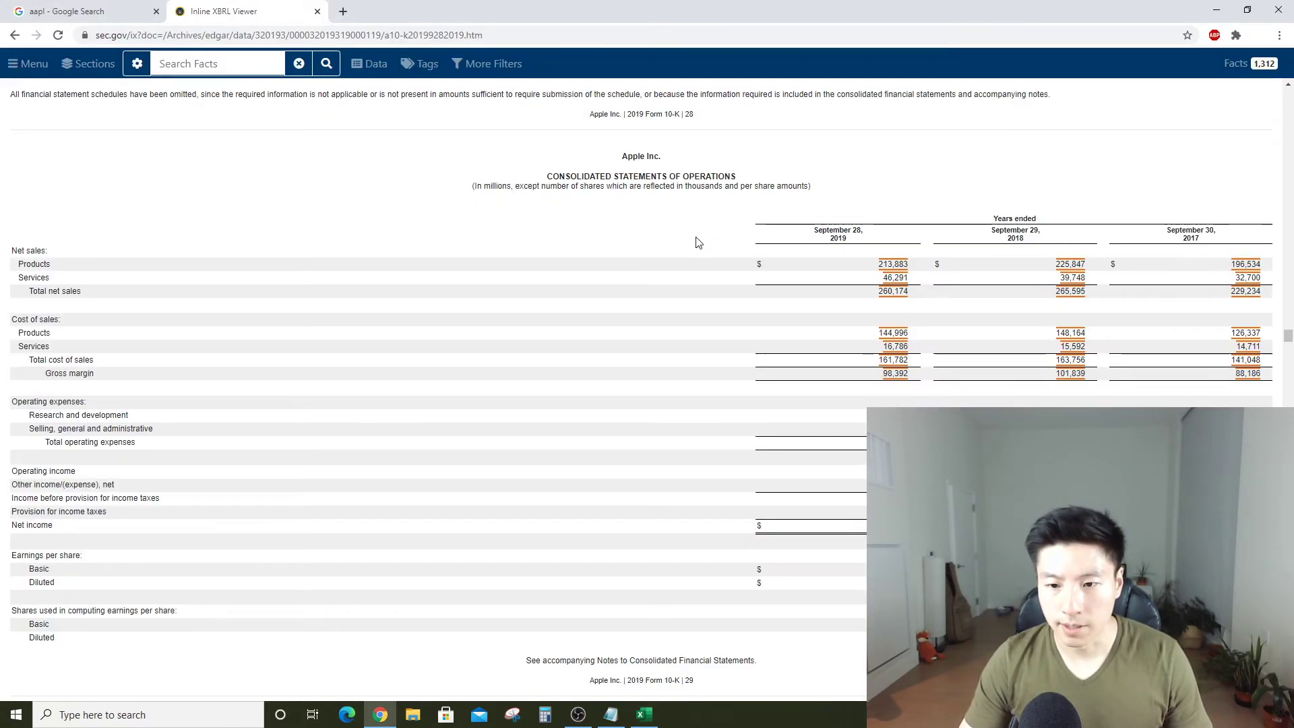
pyautogui.hotkey('alt', 'Tab')
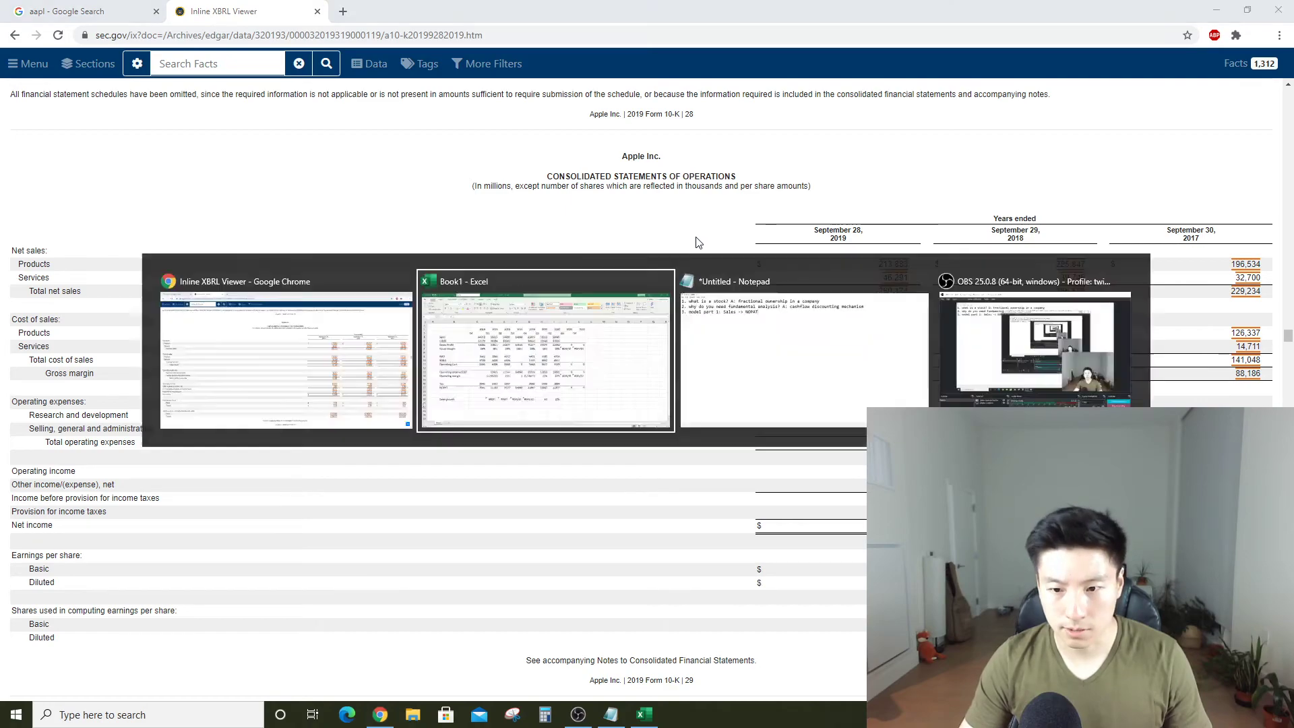
pyautogui.write('+16')
pyautogui.hotkey('alt', 'Tab')
pyautogui.hotkey('alt', 'Tab')
pyautogui.write('1')
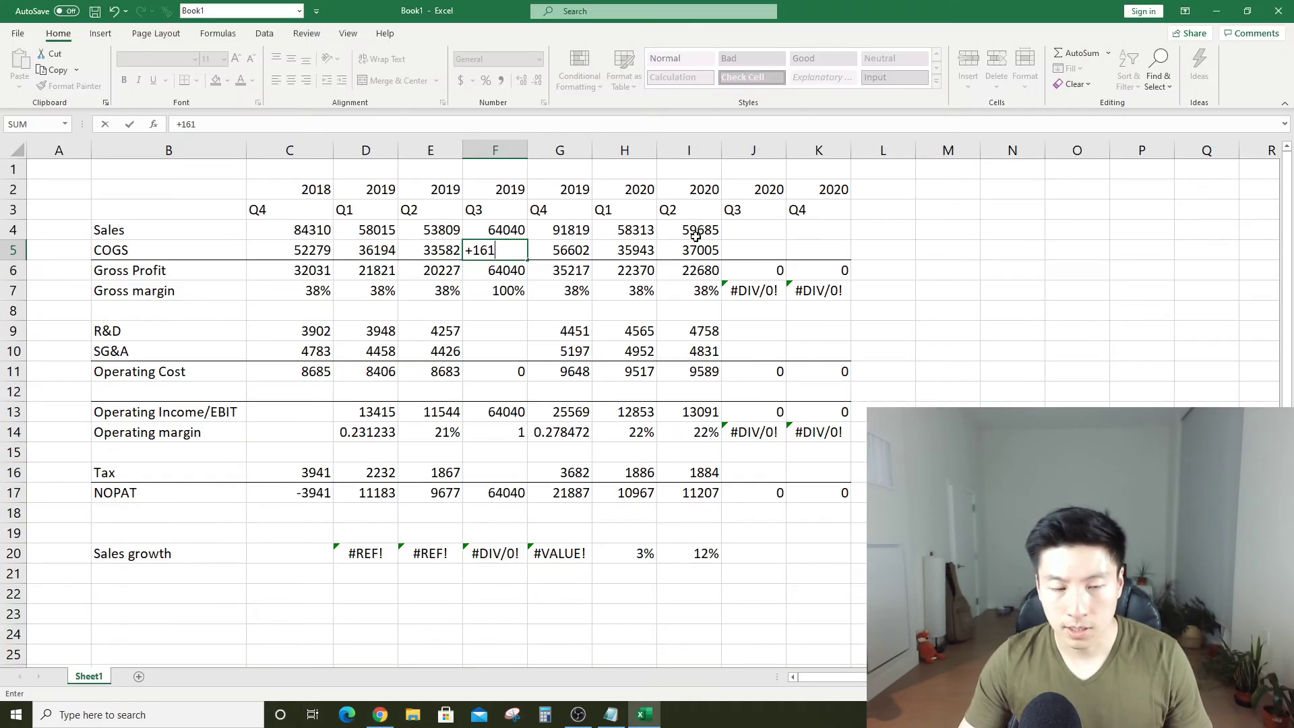
pyautogui.write('782-su')
pyautogui.press('Tab')
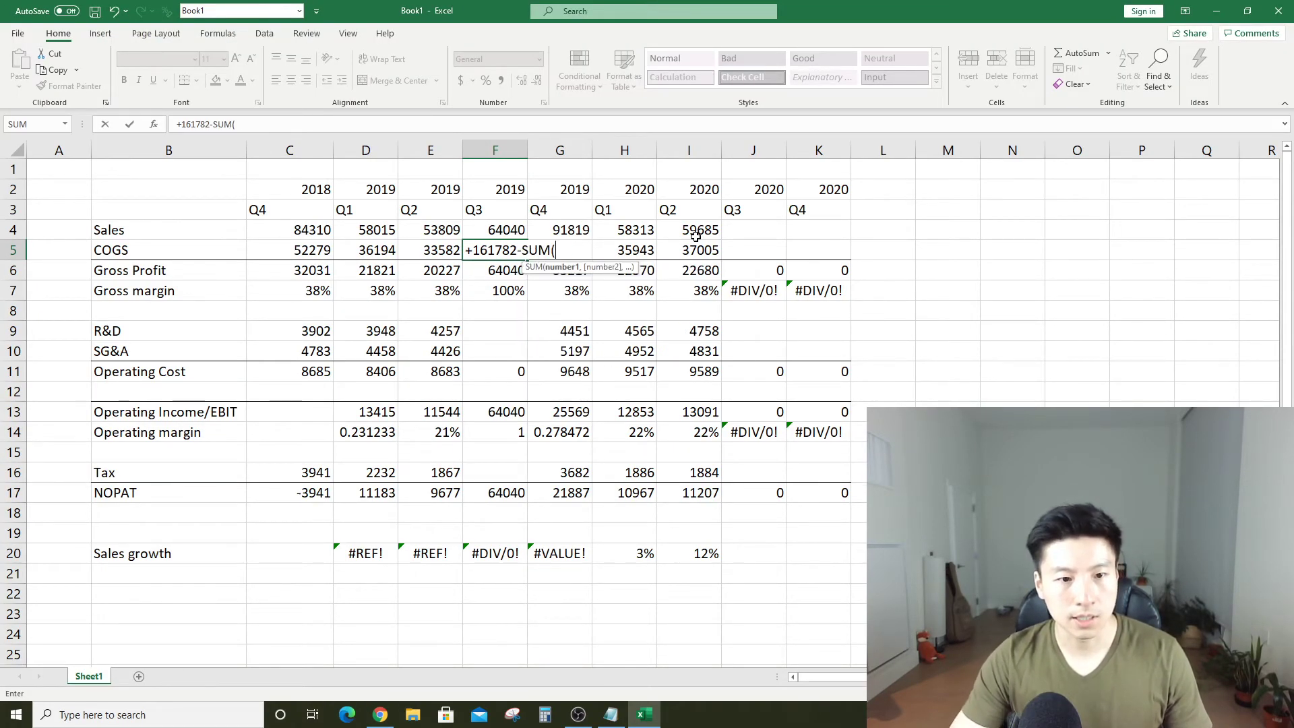
pyautogui.press('Left')
pyautogui.hotkey('shift', 'Left')
pyautogui.hotkey('shift', 'Left')
pyautogui.press('Return')
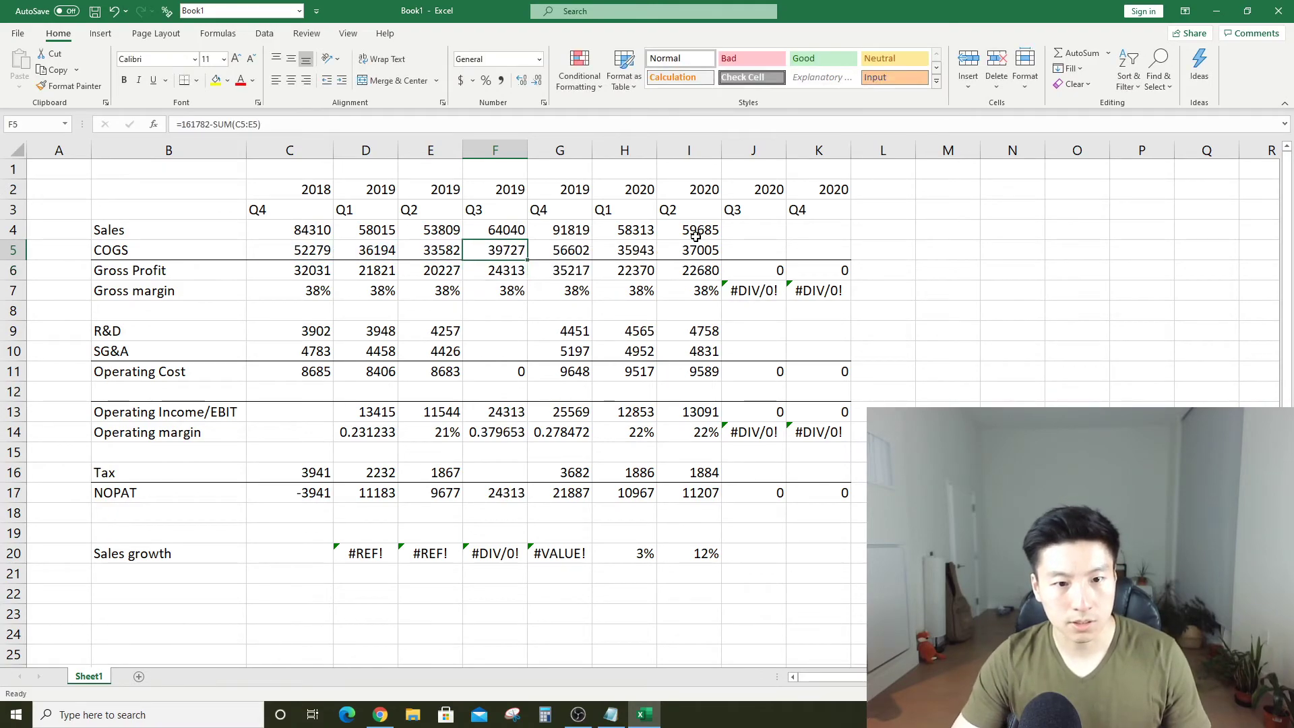
pyautogui.press('Down')
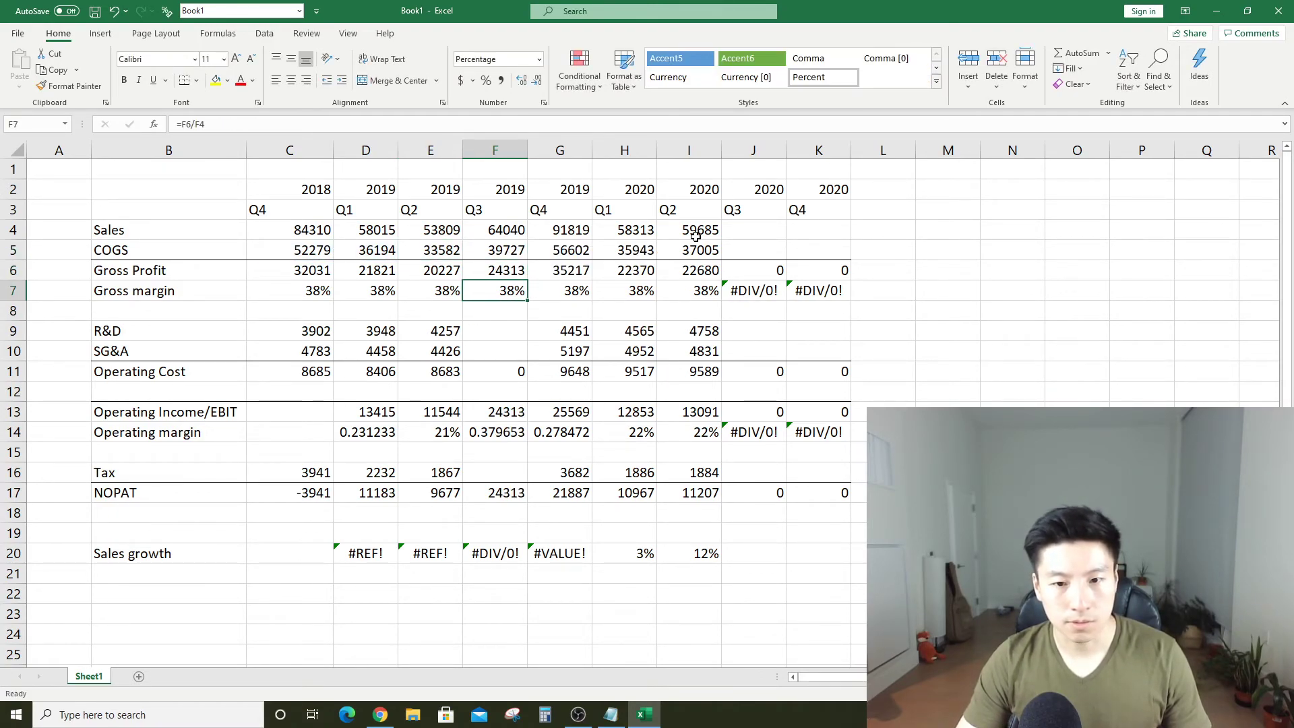
pyautogui.press('Left')
pyautogui.press('Right')
pyautogui.press('Down')
pyautogui.press('Down')
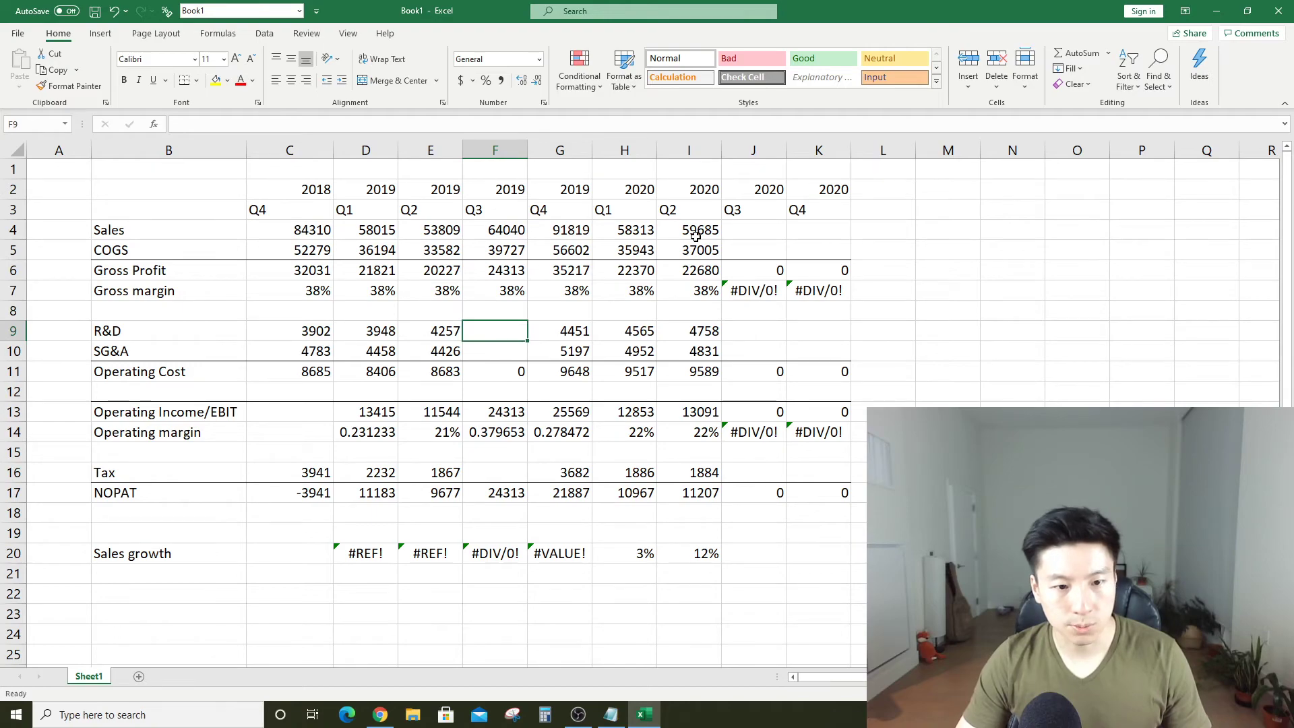
pyautogui.hotkey('alt', 'Tab')
# Enter =16217-SUM(C9:E9) in F9, giving 2019 Q3 R&D of 4110
pyautogui.hotkey('alt', 'Tab')
pyautogui.write('+')
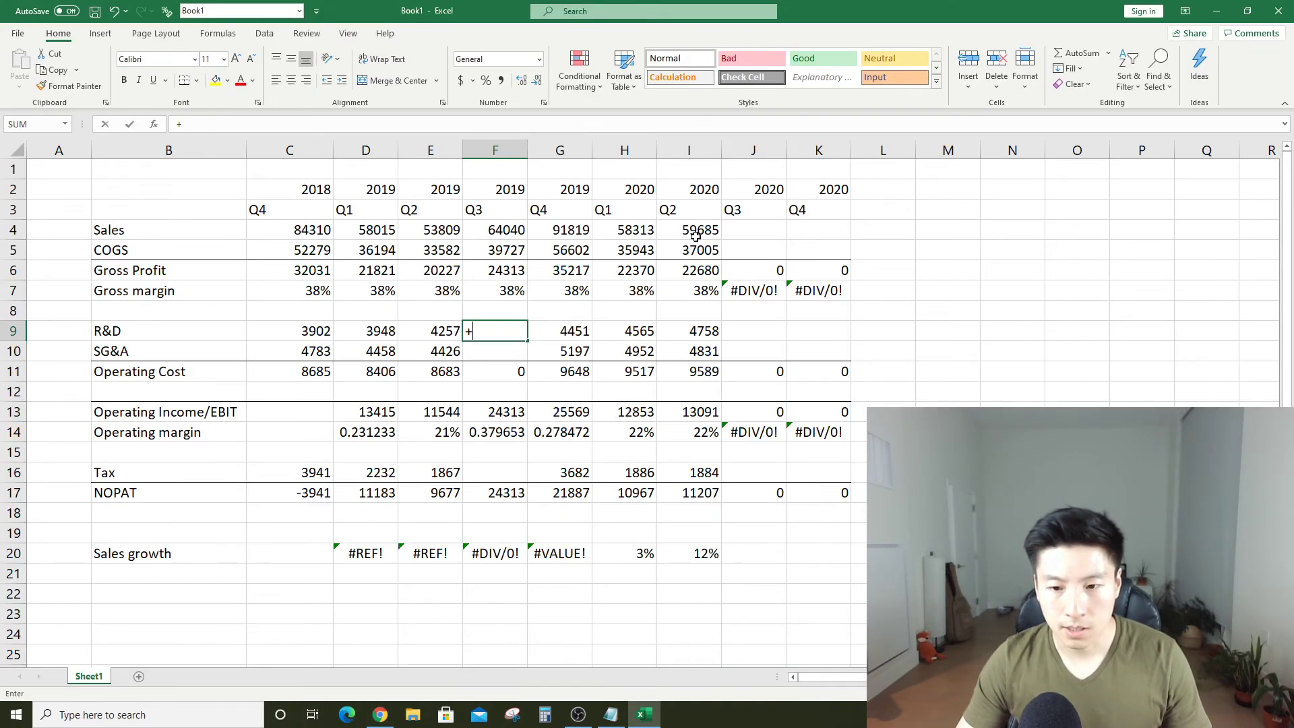
pyautogui.write('16')
pyautogui.hotkey('alt', 'Tab')
pyautogui.hotkey('alt', 'Tab')
pyautogui.write('217')
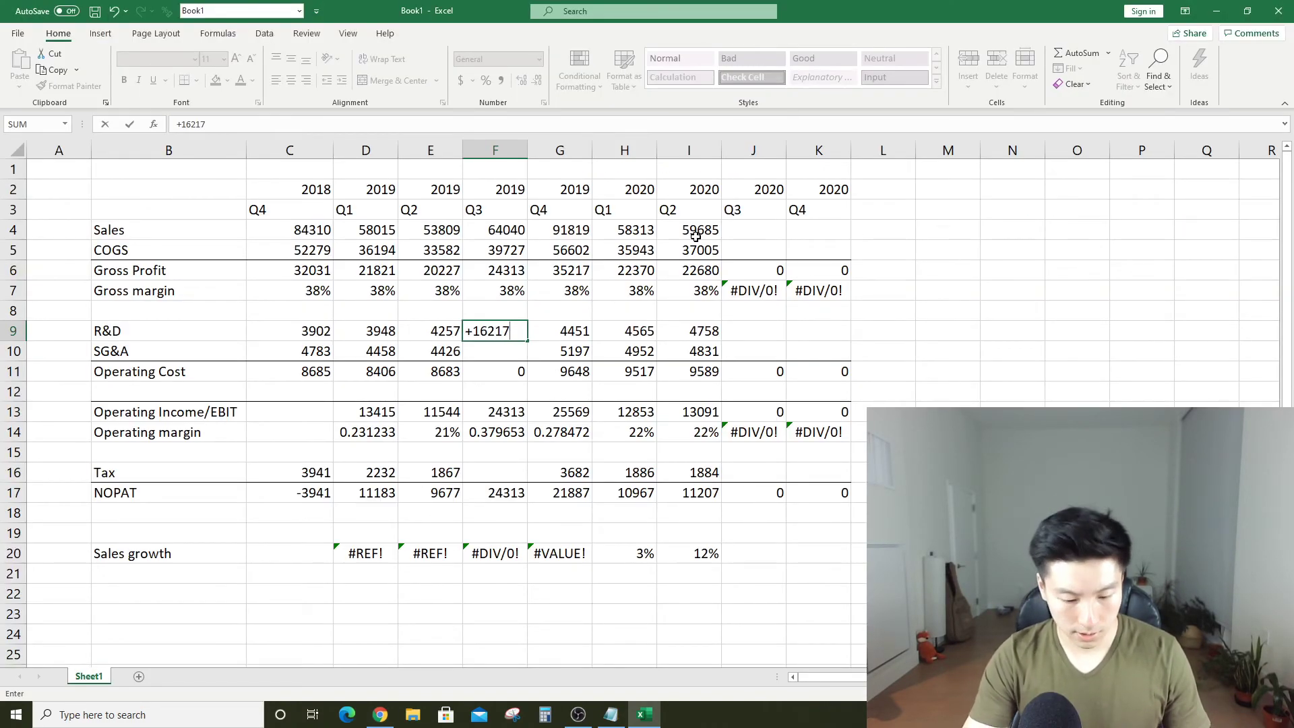
pyautogui.write('-SUM(')
pyautogui.press('Left')
pyautogui.hotkey('shift', 'Left')
pyautogui.hotkey('shift', 'Left')
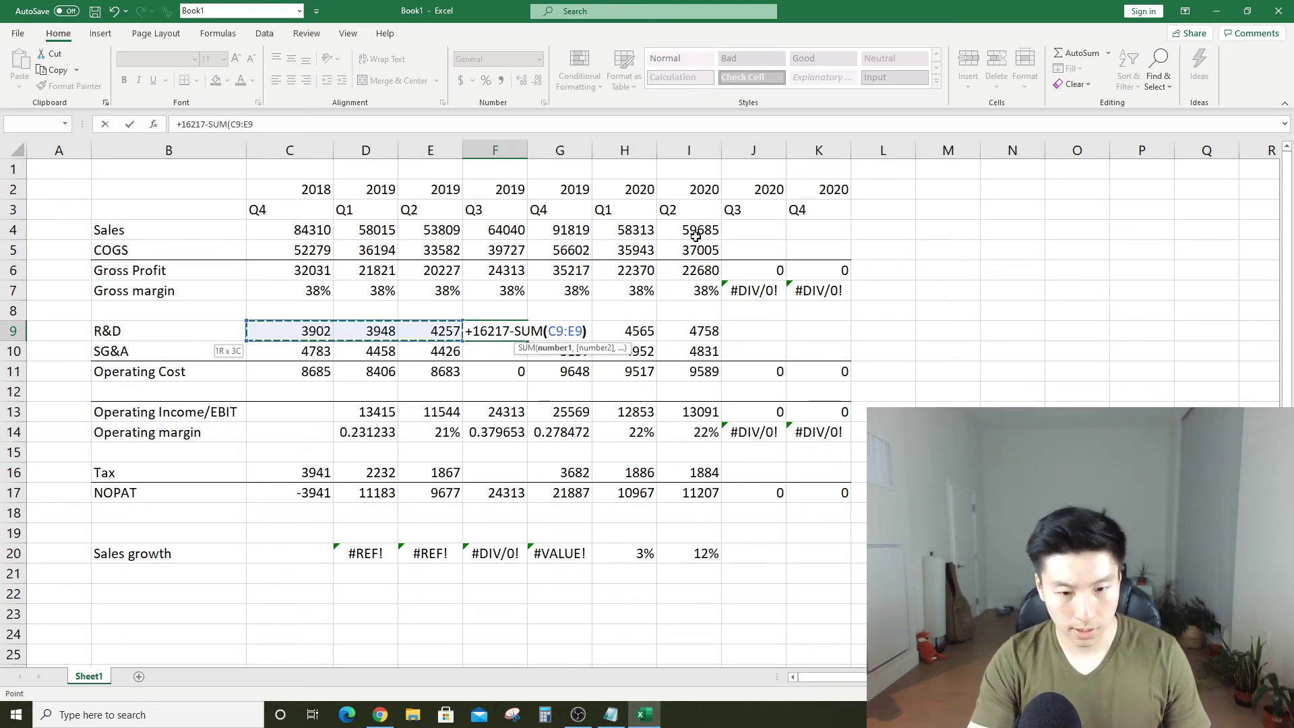
pyautogui.press('Return')
# Enter =18245-SUM(C10:E10) in F10, giving 2019 Q3 SG&A of 4578
pyautogui.hotkey('alt', 'Tab')
pyautogui.hotkey('alt', 'Tab')
pyautogui.write('+')
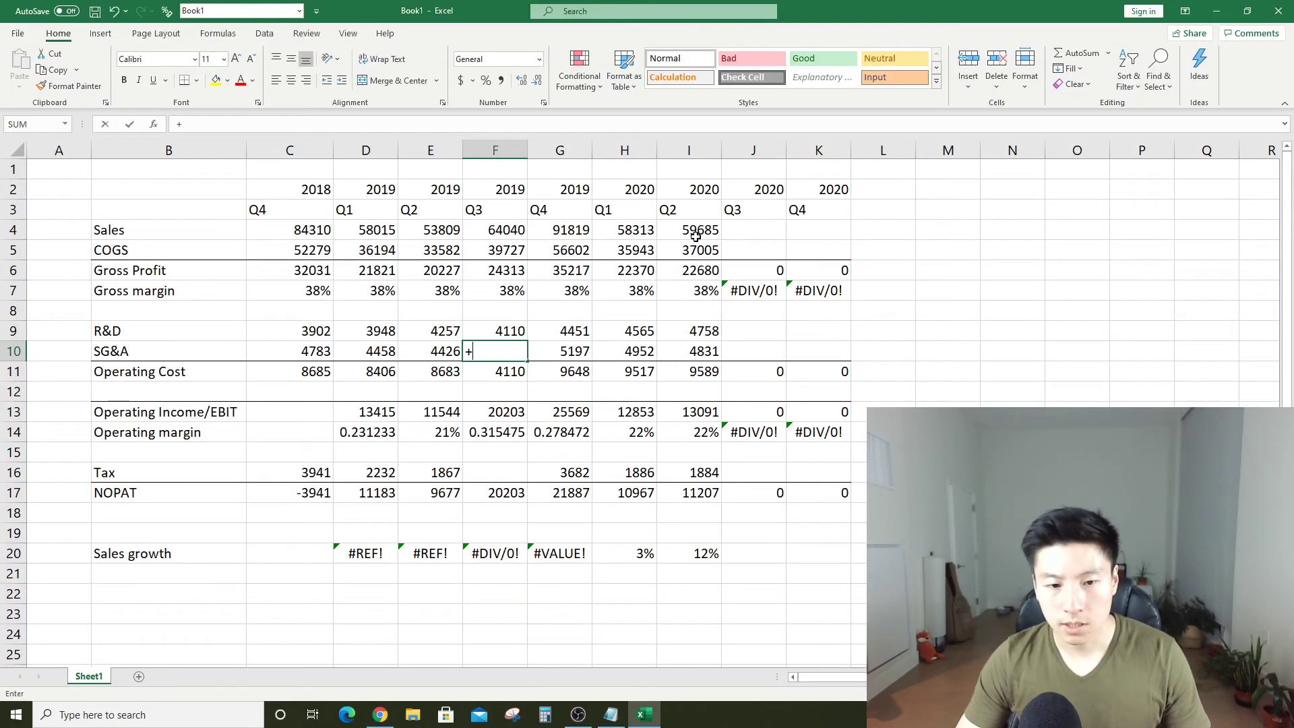
pyautogui.write('18')
pyautogui.hotkey('alt', 'Tab')
pyautogui.hotkey('alt', 'Tab')
pyautogui.write('245')
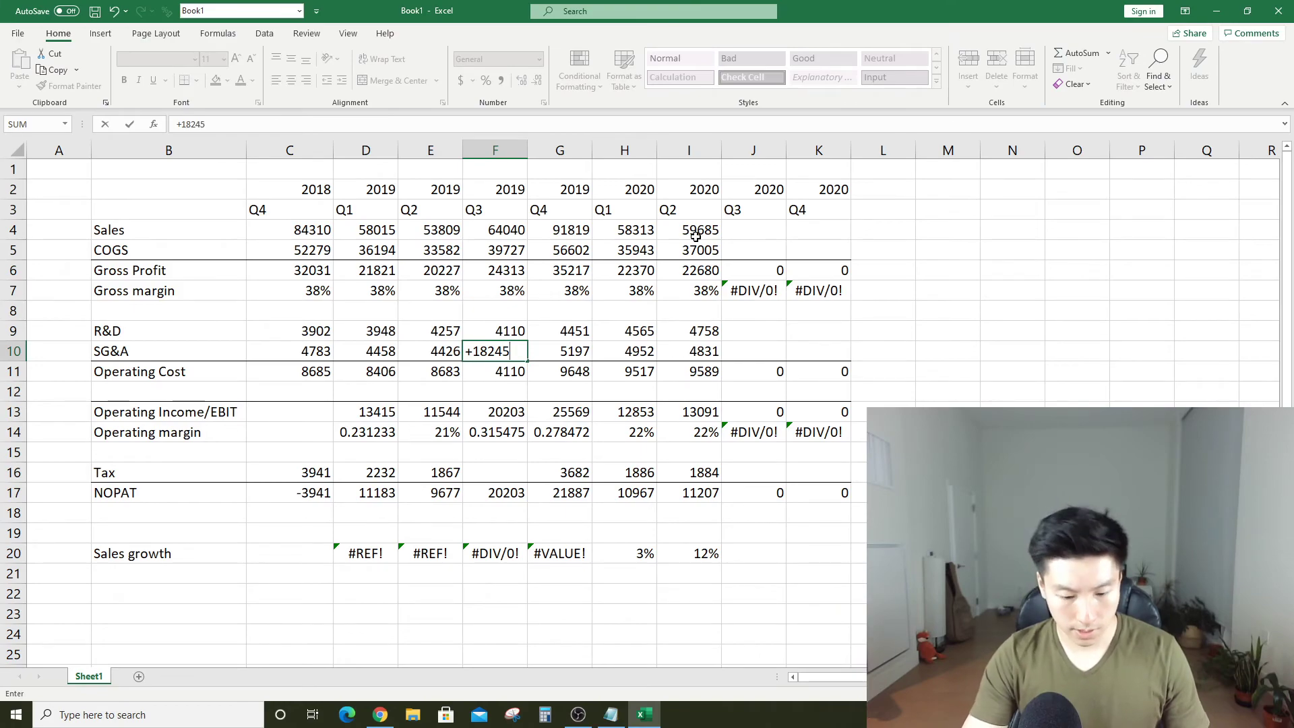
pyautogui.write('-SUM(')
pyautogui.press('Left')
pyautogui.hotkey('shift', 'Left')
pyautogui.hotkey('shift', 'Left')
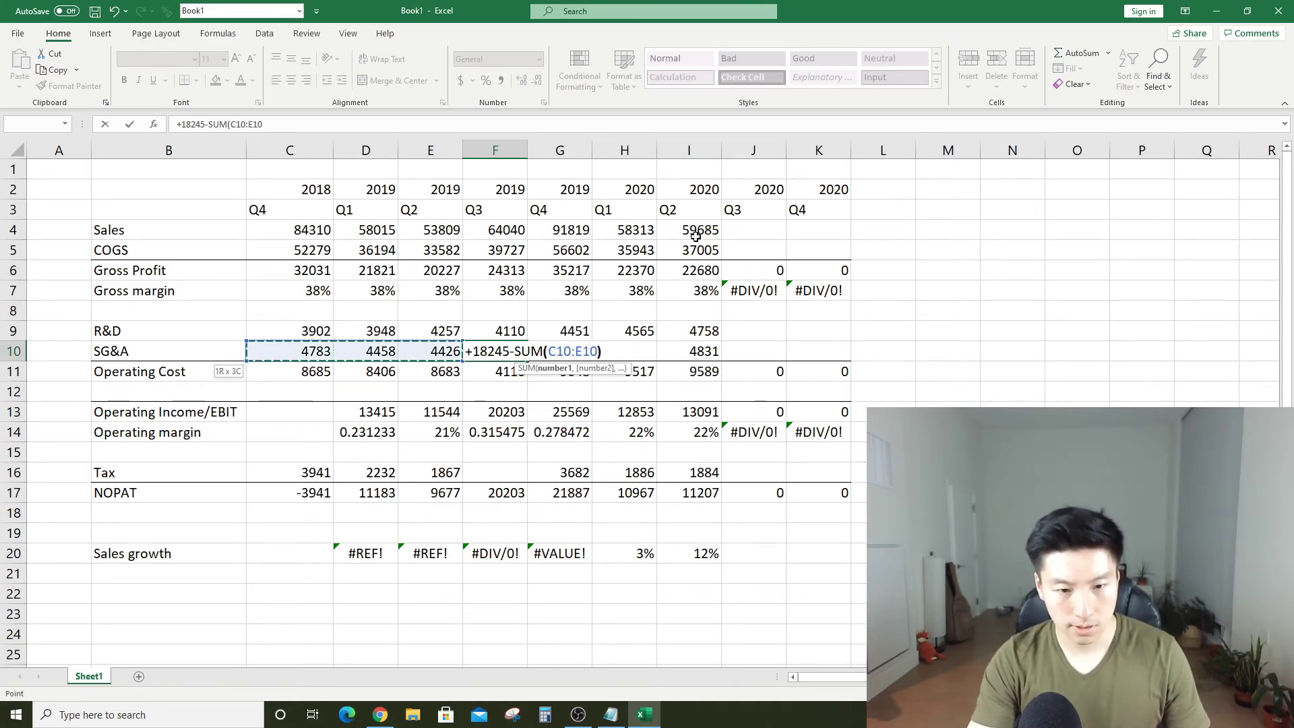
pyautogui.press('Return')
# Paste the 2019 Q2 margin's percentage format across the operating margin row C14:K14
pyautogui.press('Left')
pyautogui.press('Down')
pyautogui.press('Down')
pyautogui.press('Right')
pyautogui.press('Down')
pyautogui.press('Down')
pyautogui.press('Up')
pyautogui.press('Left')
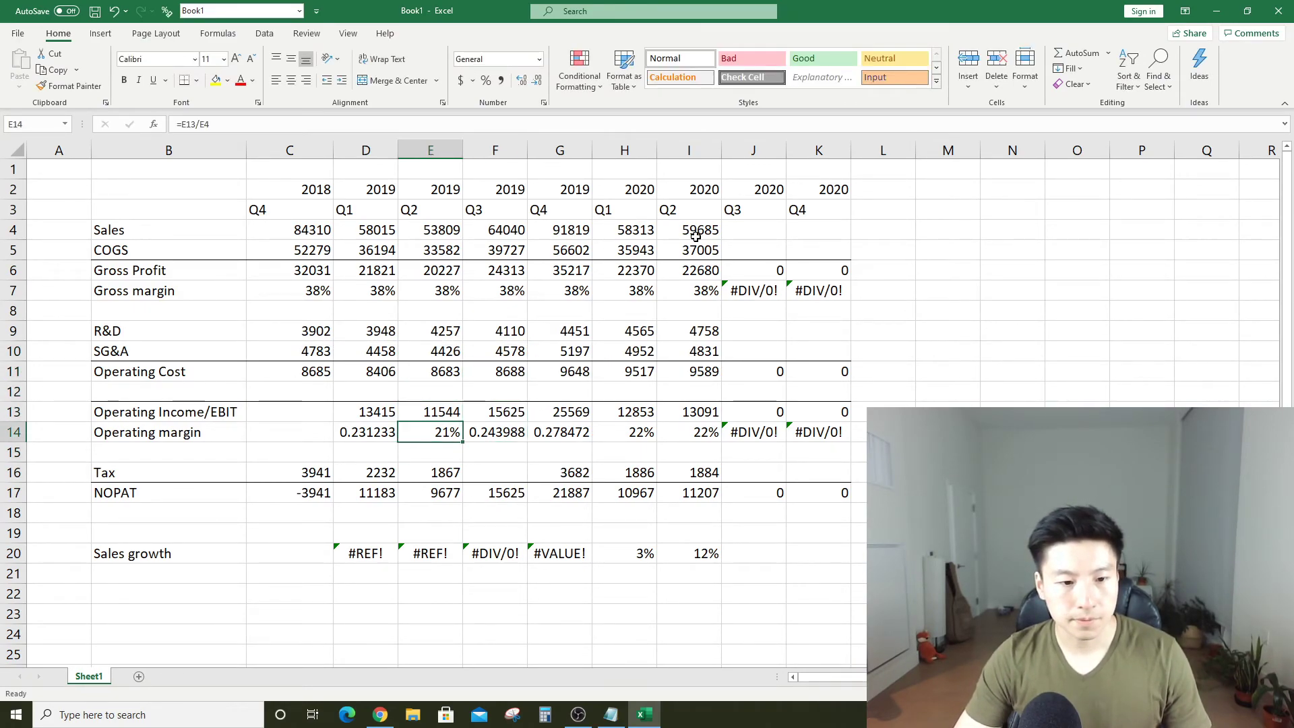
pyautogui.press('Left')
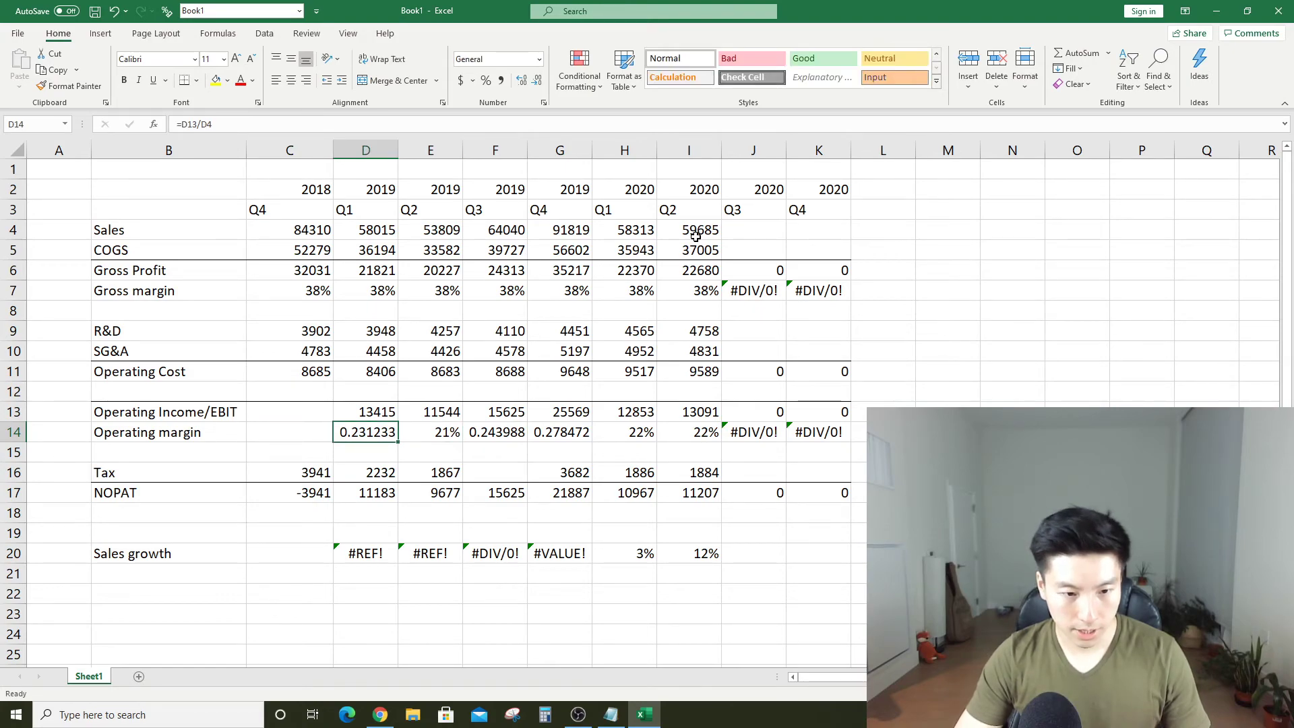
pyautogui.click(501, 432)
pyautogui.click(434, 432)
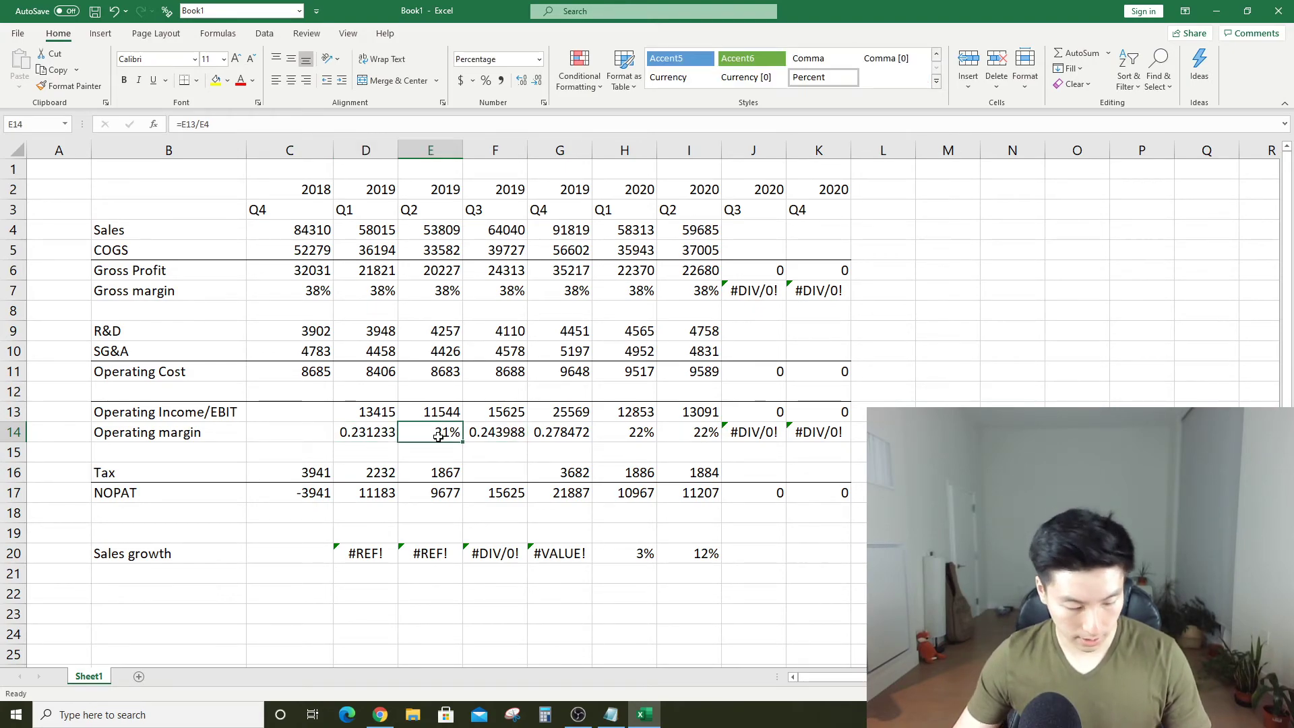
pyautogui.hotkey('ctrl', 'c')
pyautogui.moveTo(290, 432); pyautogui.dragTo(804, 428)
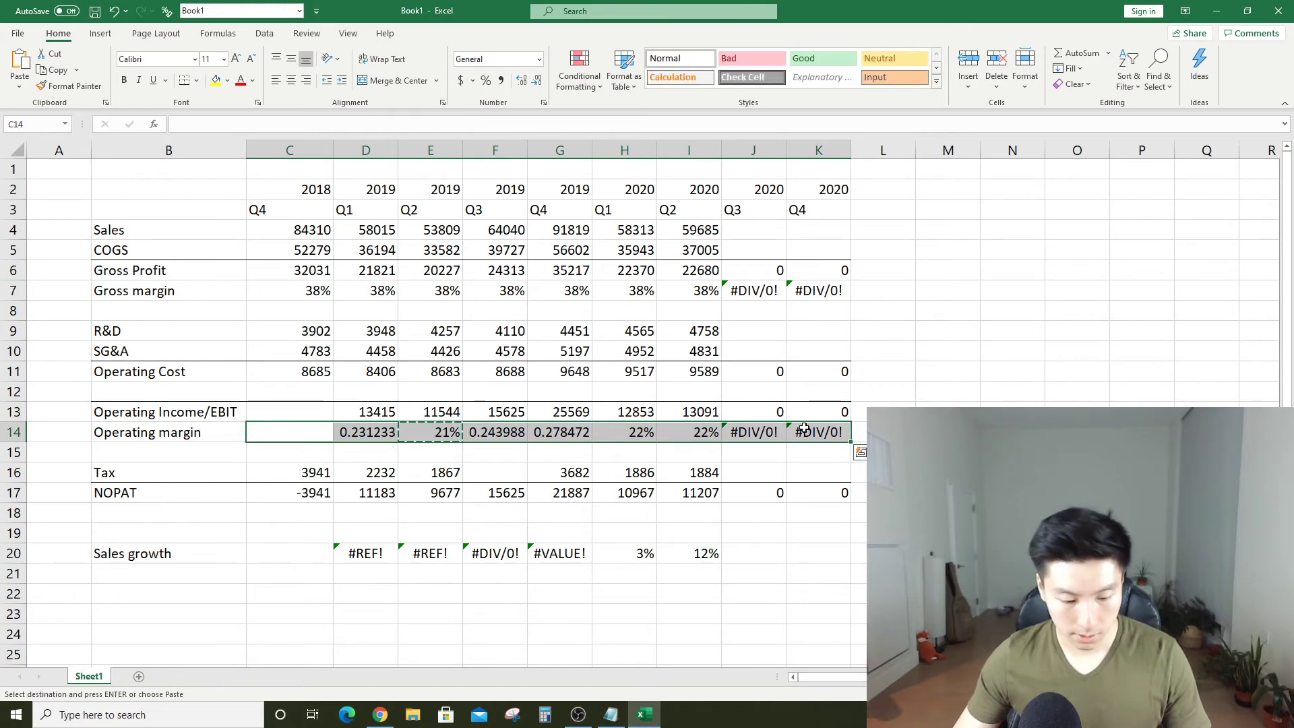
pyautogui.hotkey('ctrl', 'alt', 'v')
pyautogui.press('t')
pyautogui.press('Return')
pyautogui.press('Down')
pyautogui.press('Down')
pyautogui.press('Down')
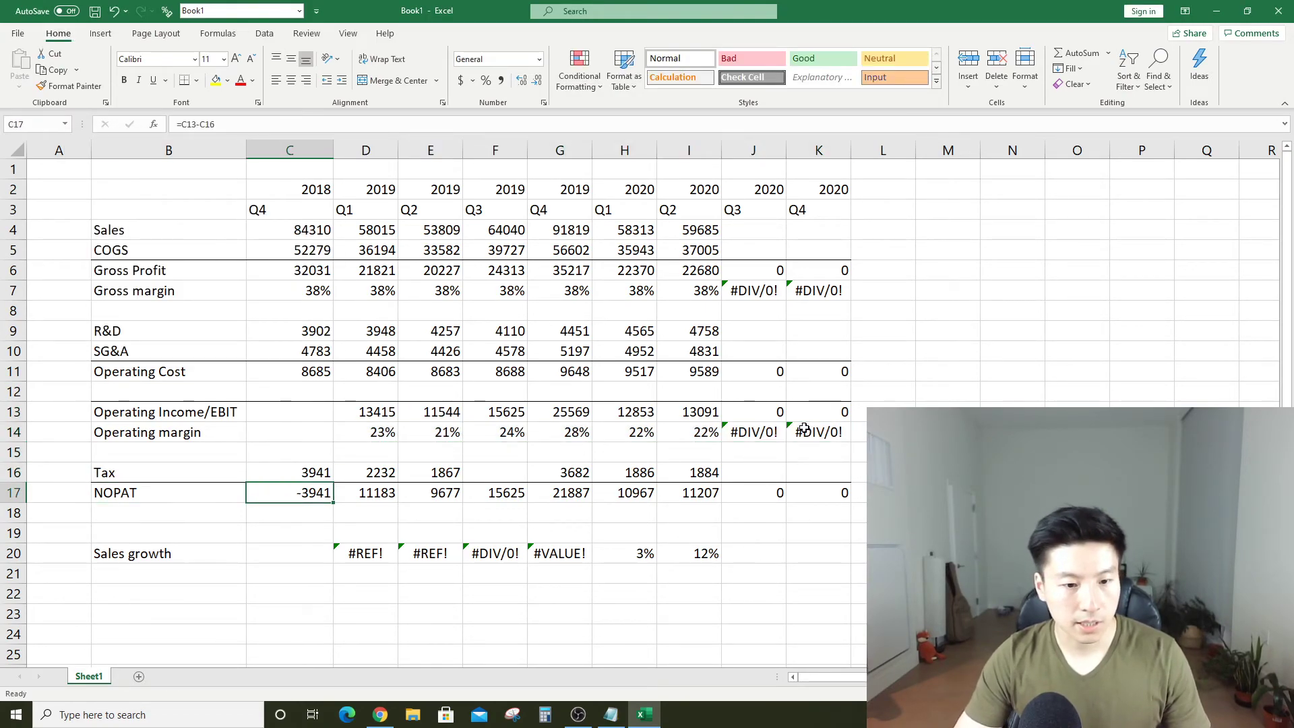
pyautogui.press('Right')
pyautogui.press('Right')
pyautogui.press('Up')
pyautogui.hotkey('alt', 'Tab')
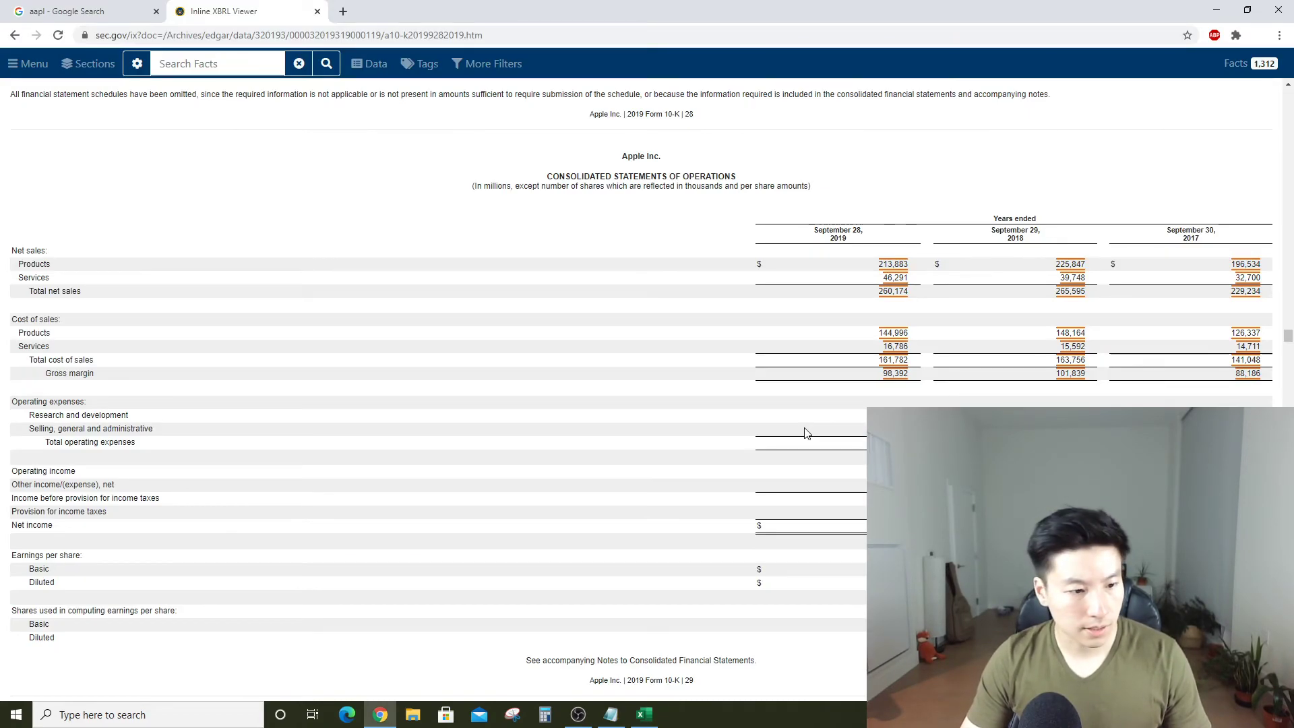
# Enter =10481-SUM(C16:E16) in F16, giving 2019 Q3 tax of 2441 and NOPAT 13184
pyautogui.hotkey('alt', 'Tab')
pyautogui.write('+10')
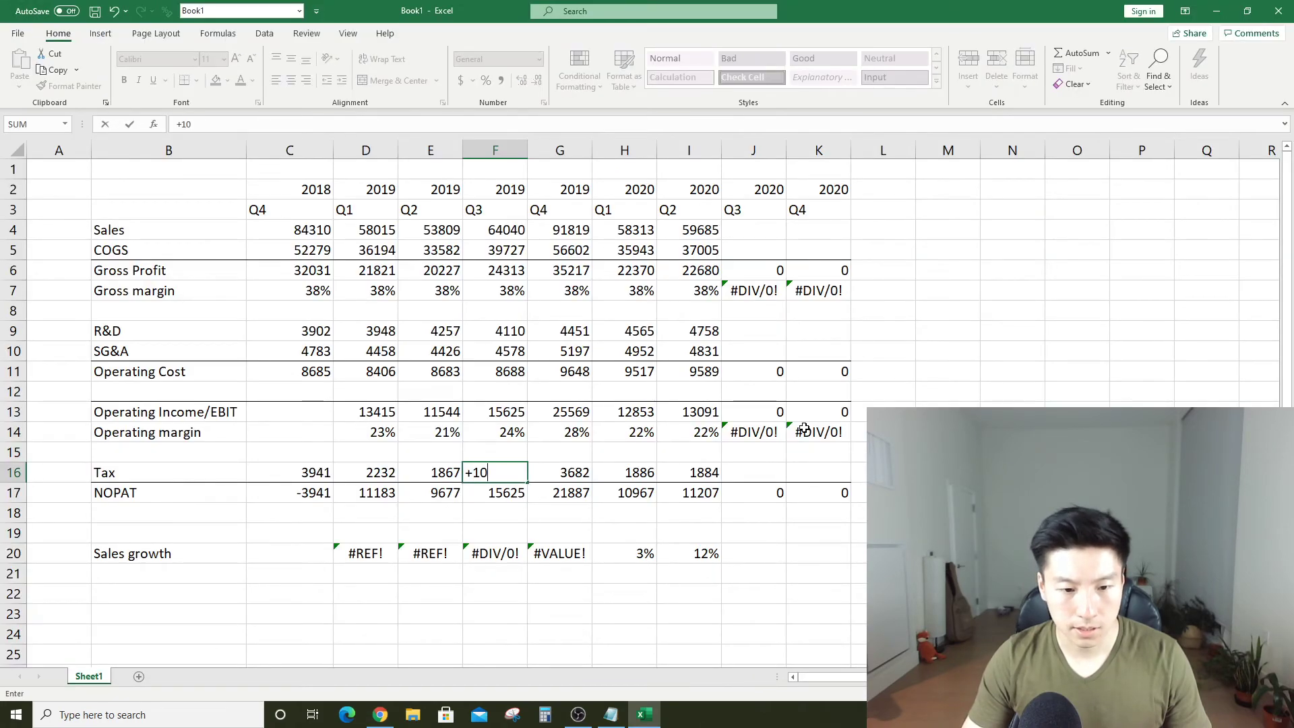
pyautogui.write('481-su')
pyautogui.press('Tab')
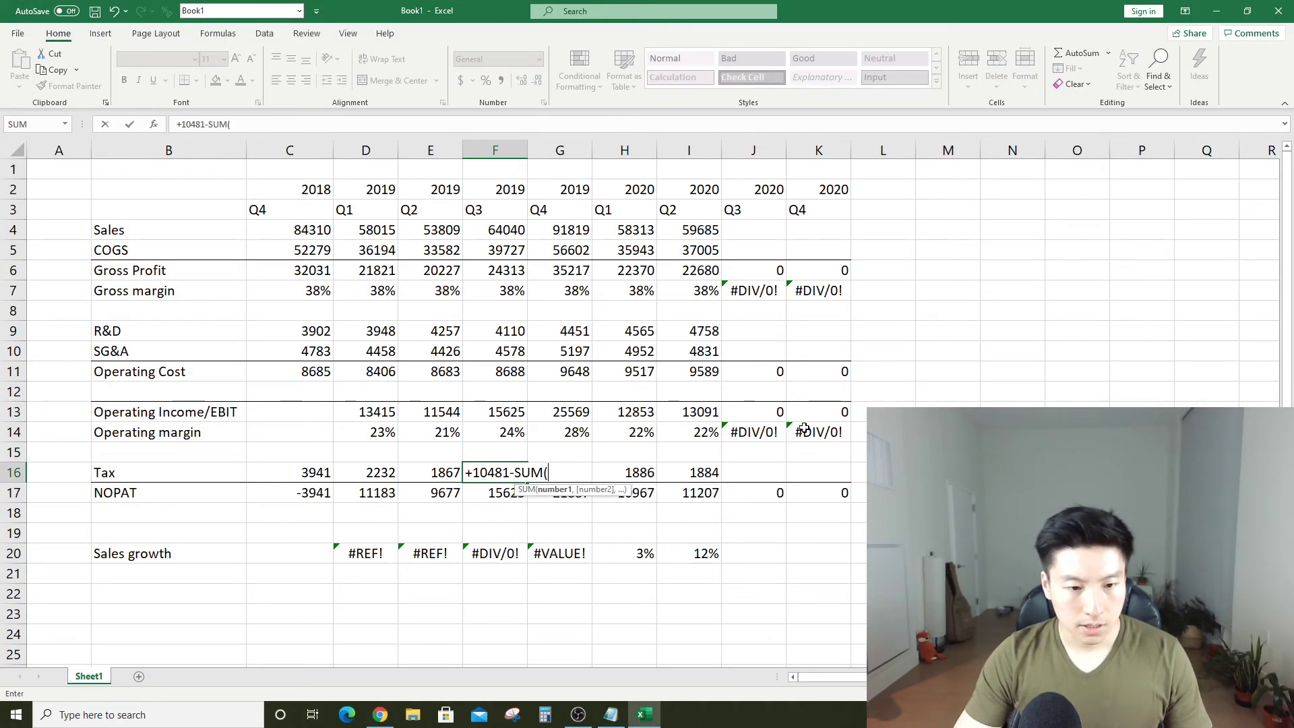
pyautogui.press('Left')
pyautogui.hotkey('shift', 'Left')
pyautogui.hotkey('shift', 'Left')
pyautogui.press('Return')
pyautogui.press('Up')
pyautogui.press('Left')
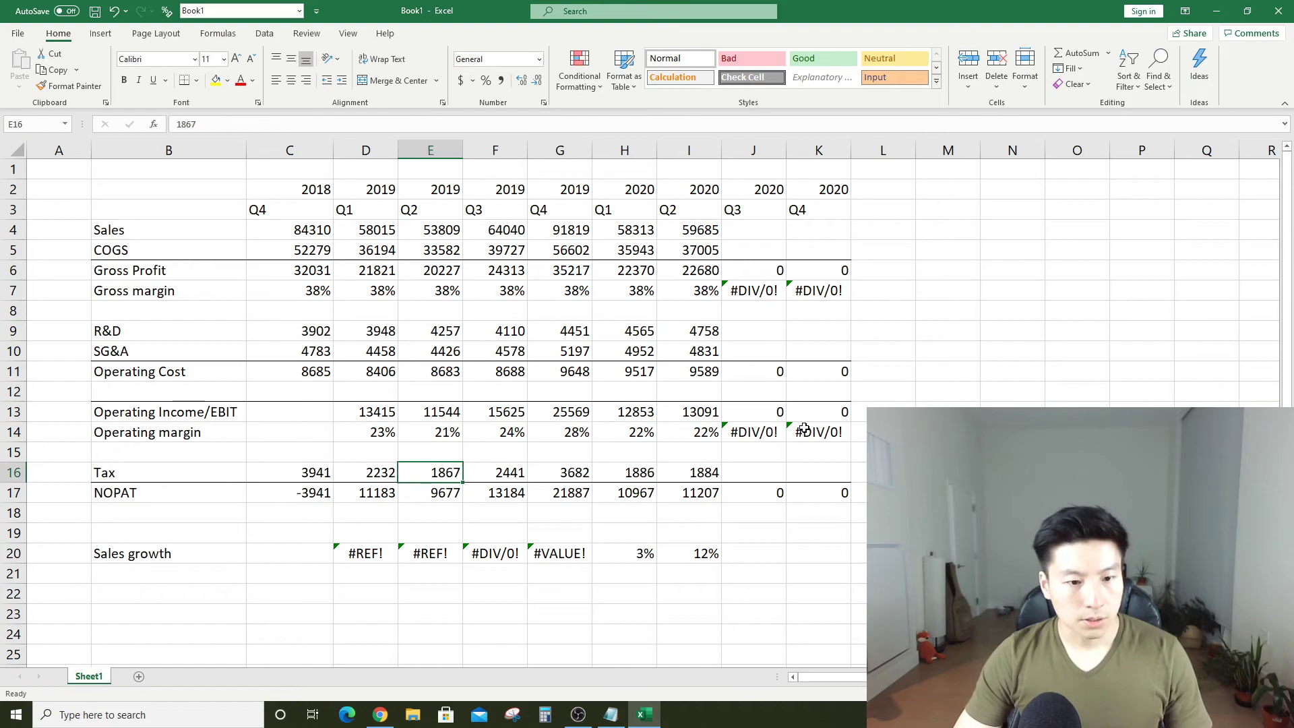
pyautogui.press('Up')
pyautogui.press('Left')
pyautogui.press('Up')
pyautogui.press('Up')
# Fill 2018 Q4 operating income (23346) and its 28% margin from the 2019 Q1 formulas
pyautogui.hotkey('ctrl', 'c')
pyautogui.press('Left')
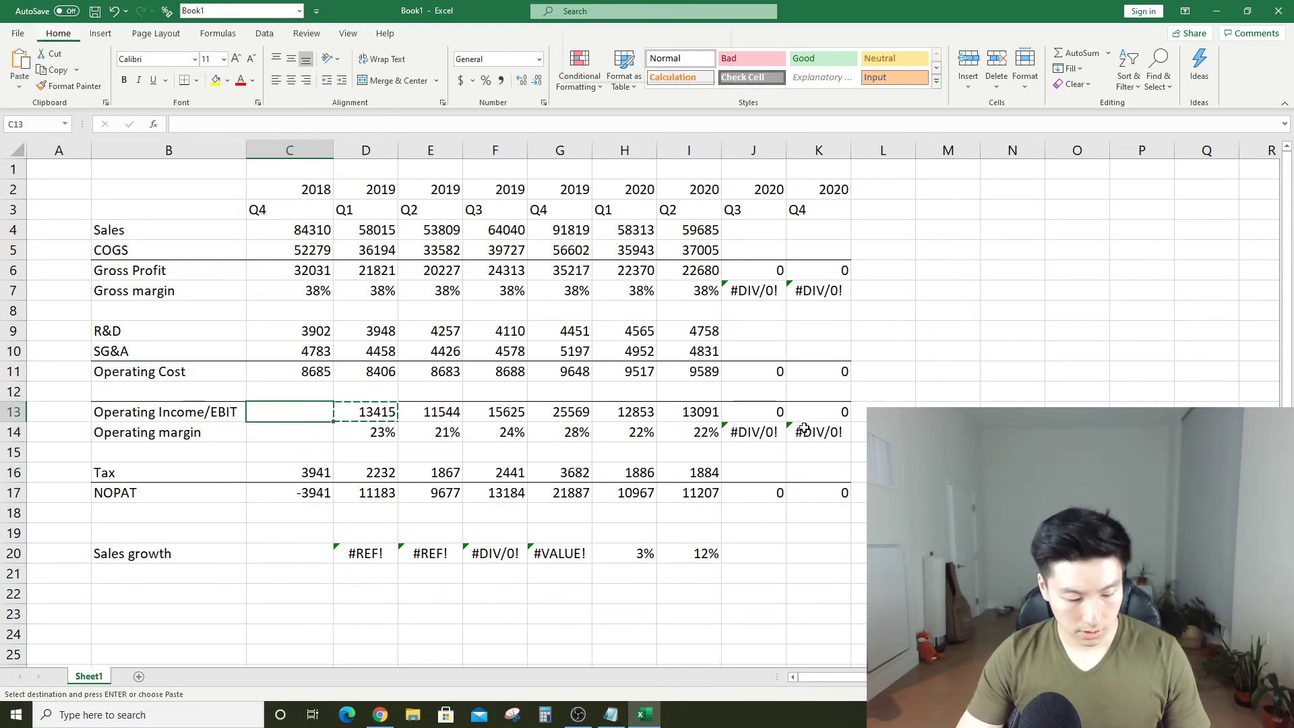
pyautogui.hotkey('ctrl', 'v')
pyautogui.press('Down')
pyautogui.press('Right')
pyautogui.press('Left')
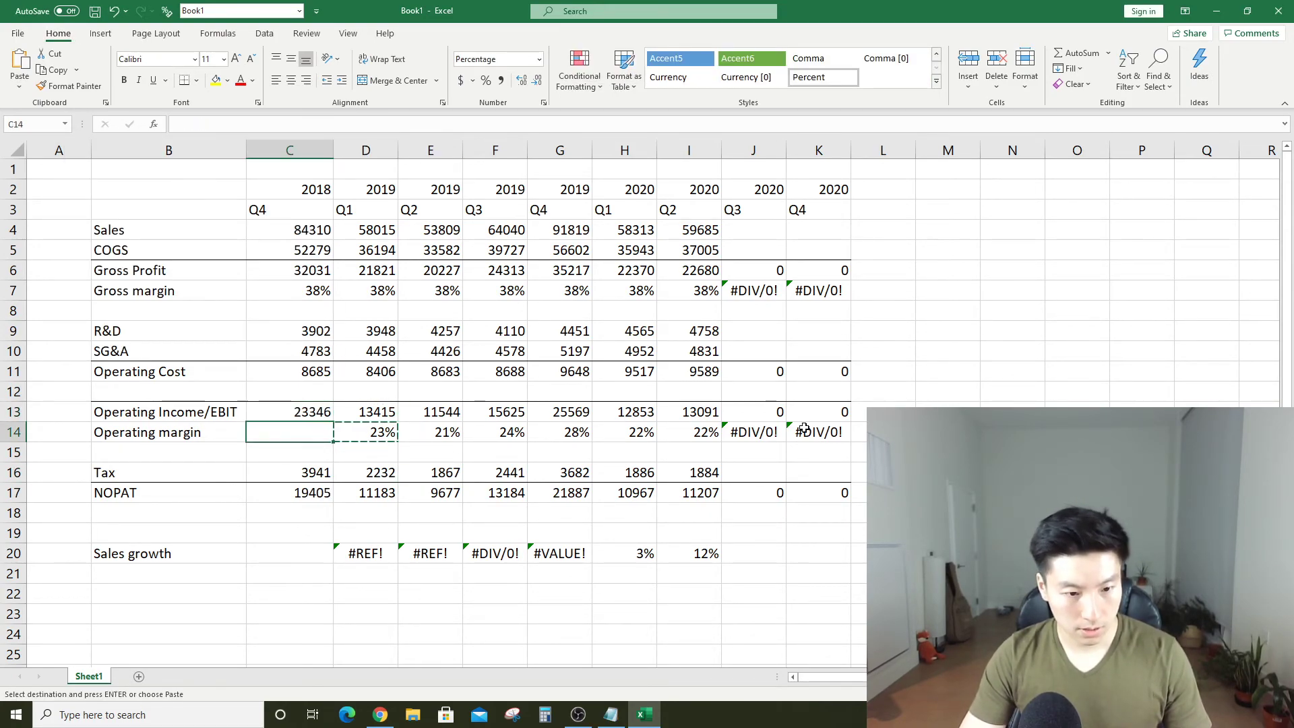
pyautogui.hotkey('ctrl', 'alt', 'v')
pyautogui.press('d')
pyautogui.press('Return')
pyautogui.press('Escape')
# Correct the 2019 Q4 sales growth formula to =G6/C6-1, showing 10%, and review neighbouring growth formulas
pyautogui.click(693, 556)
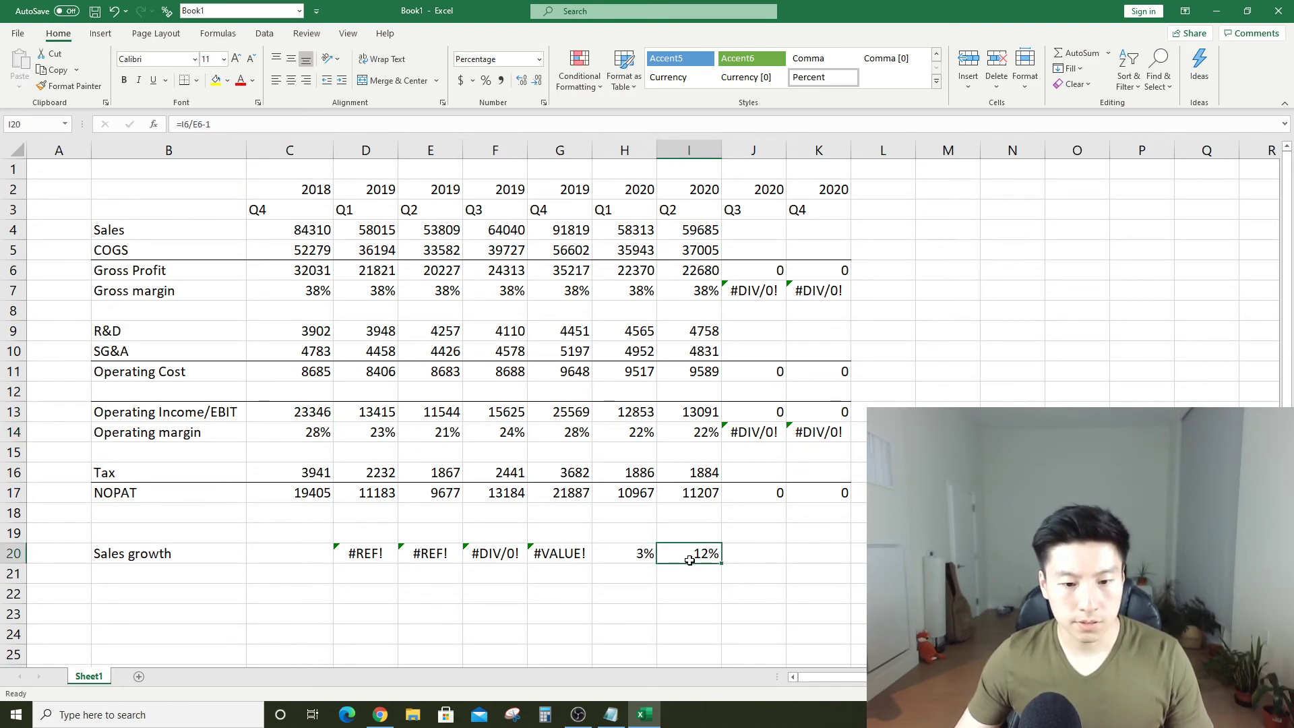
pyautogui.doubleClick(569, 555)
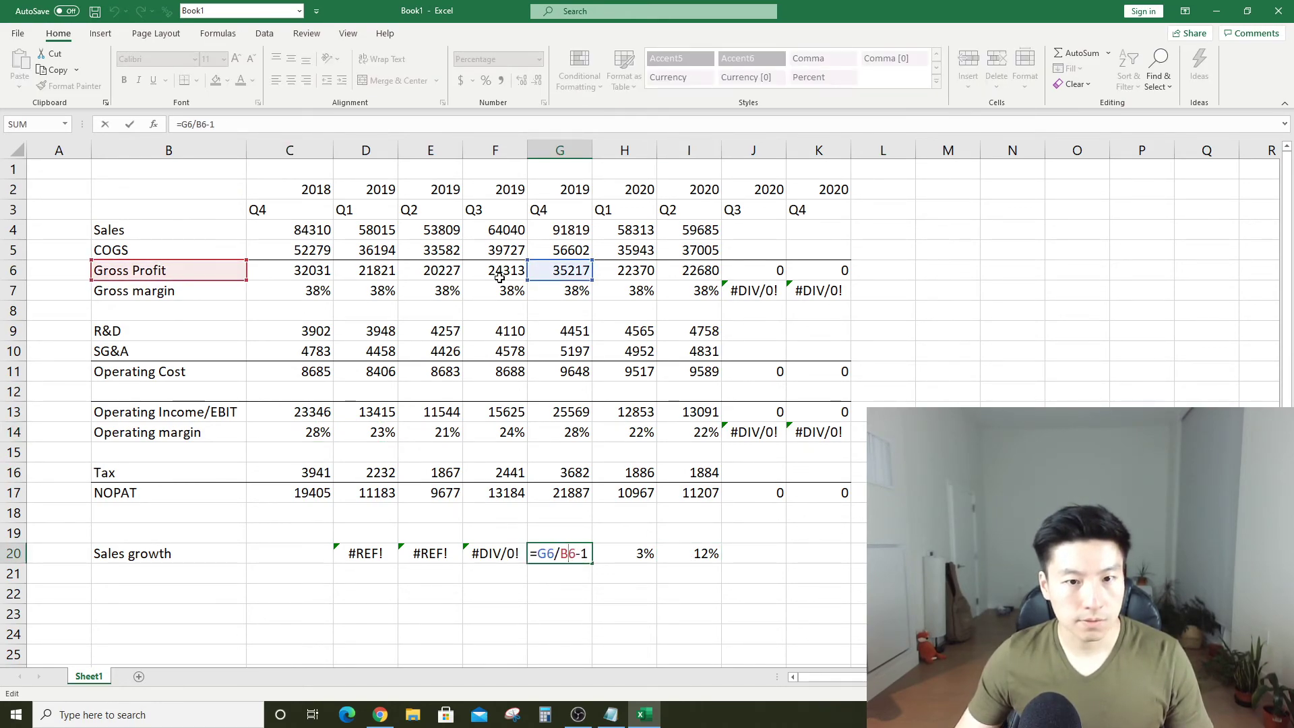
pyautogui.moveTo(215, 276); pyautogui.dragTo(261, 271)
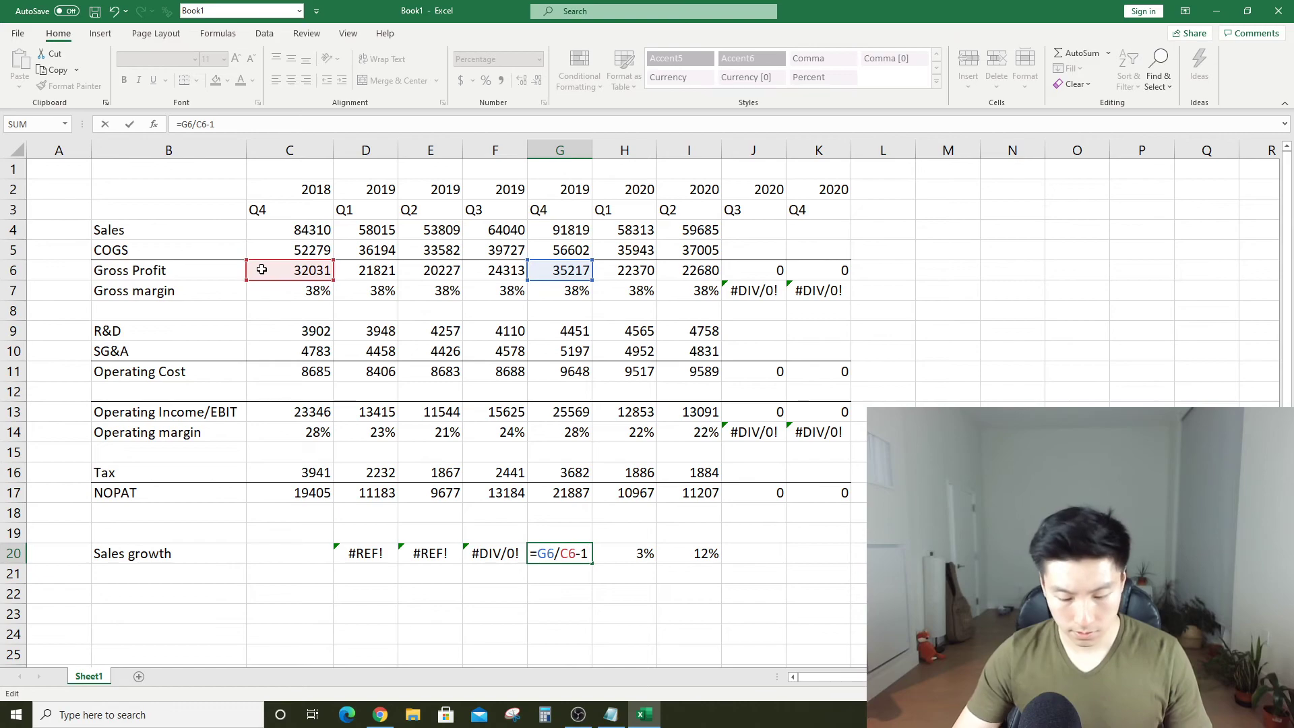
pyautogui.hotkey('ctrl', 'Return')
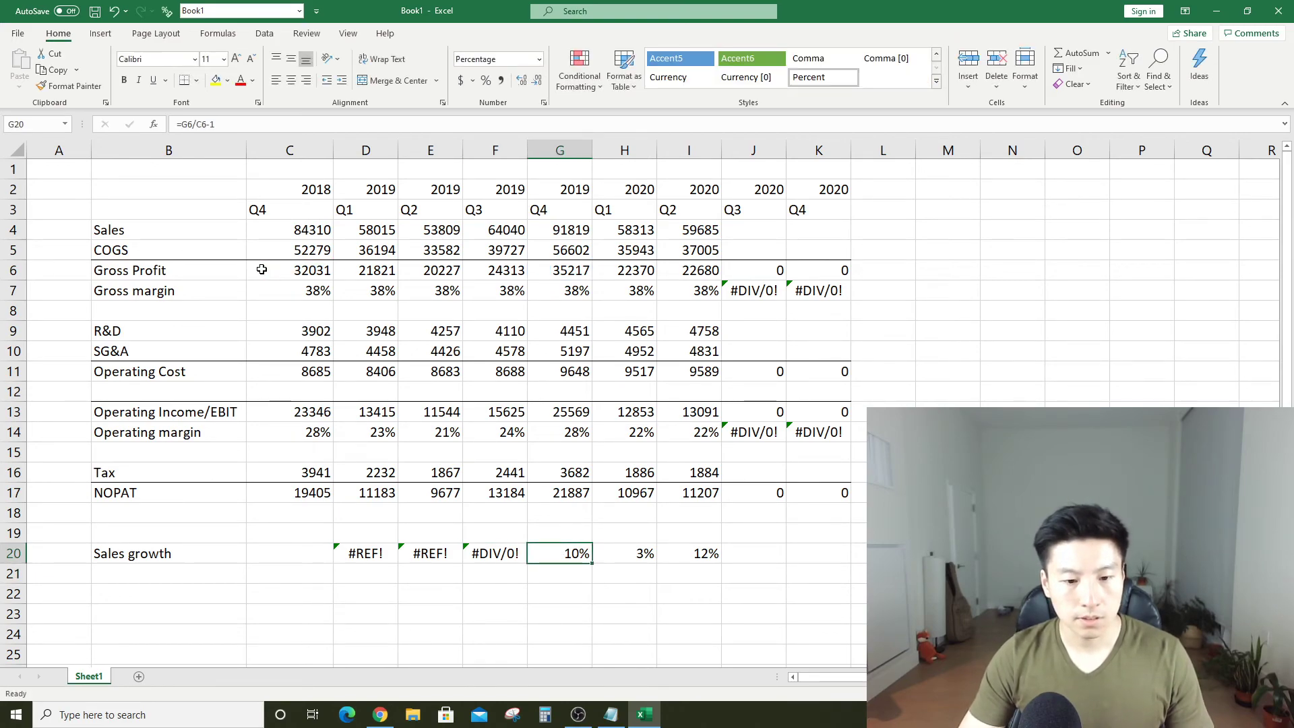
pyautogui.press('Left')
pyautogui.press('Left')
pyautogui.press('F2')
pyautogui.press('Return')
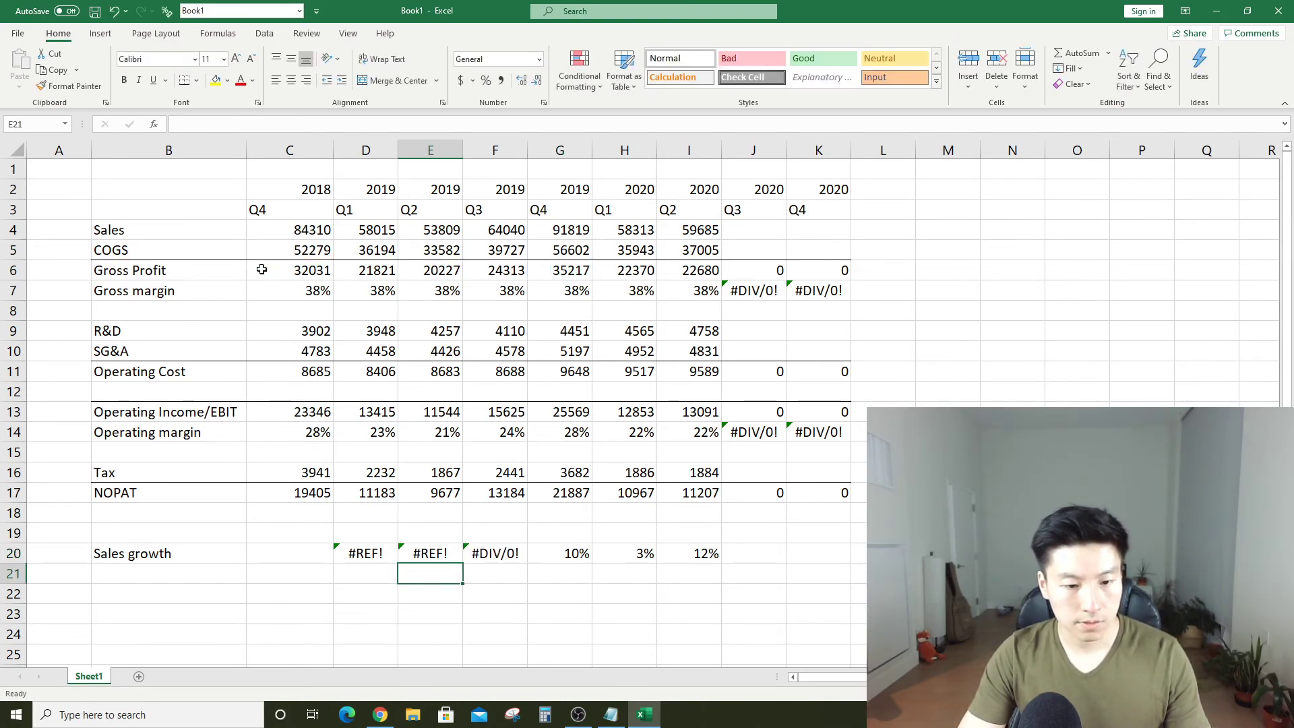
pyautogui.press('Up')
pyautogui.press('Right')
pyautogui.press('F2')
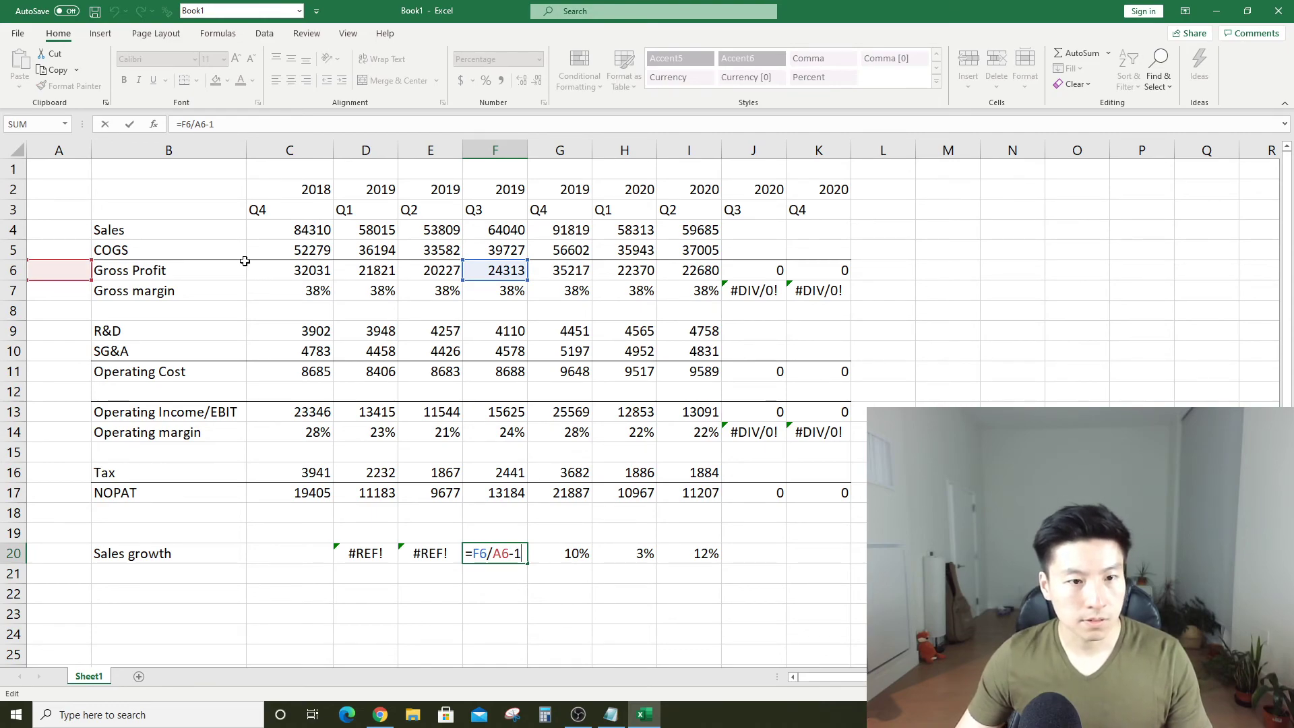
pyautogui.press('Return')
pyautogui.click(629, 452)
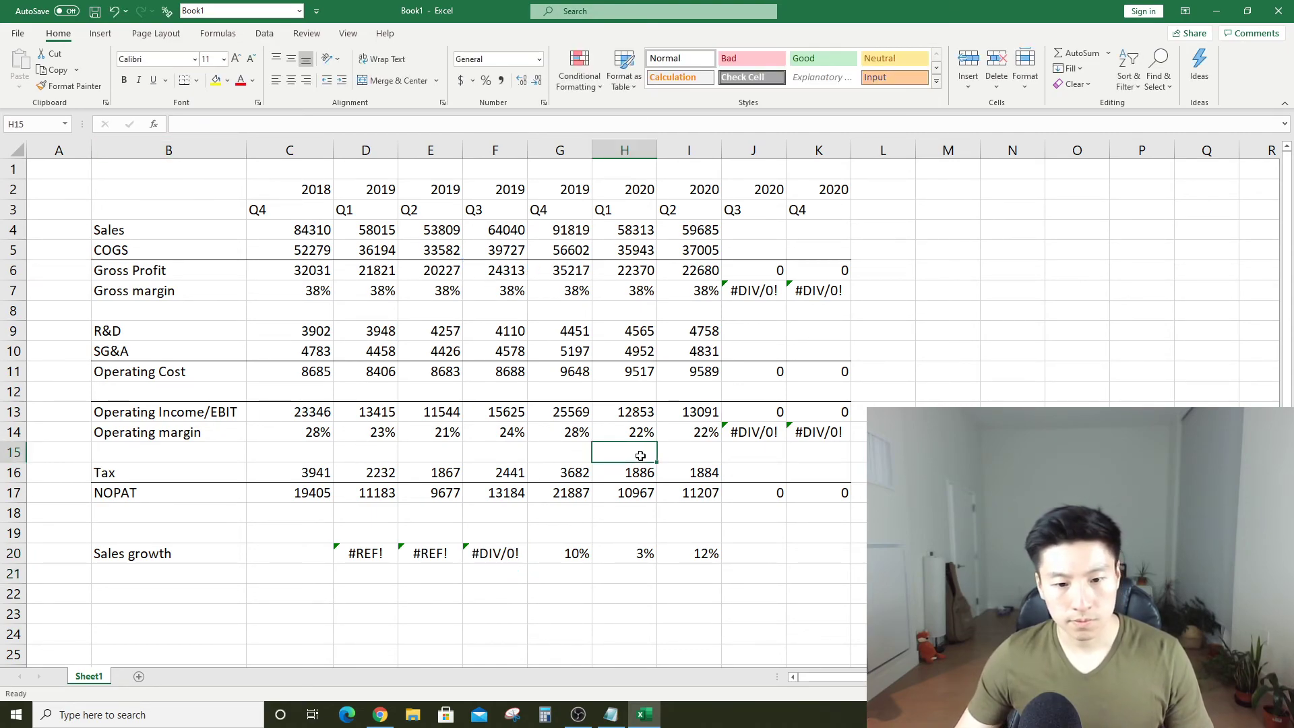
pyautogui.click(637, 488)
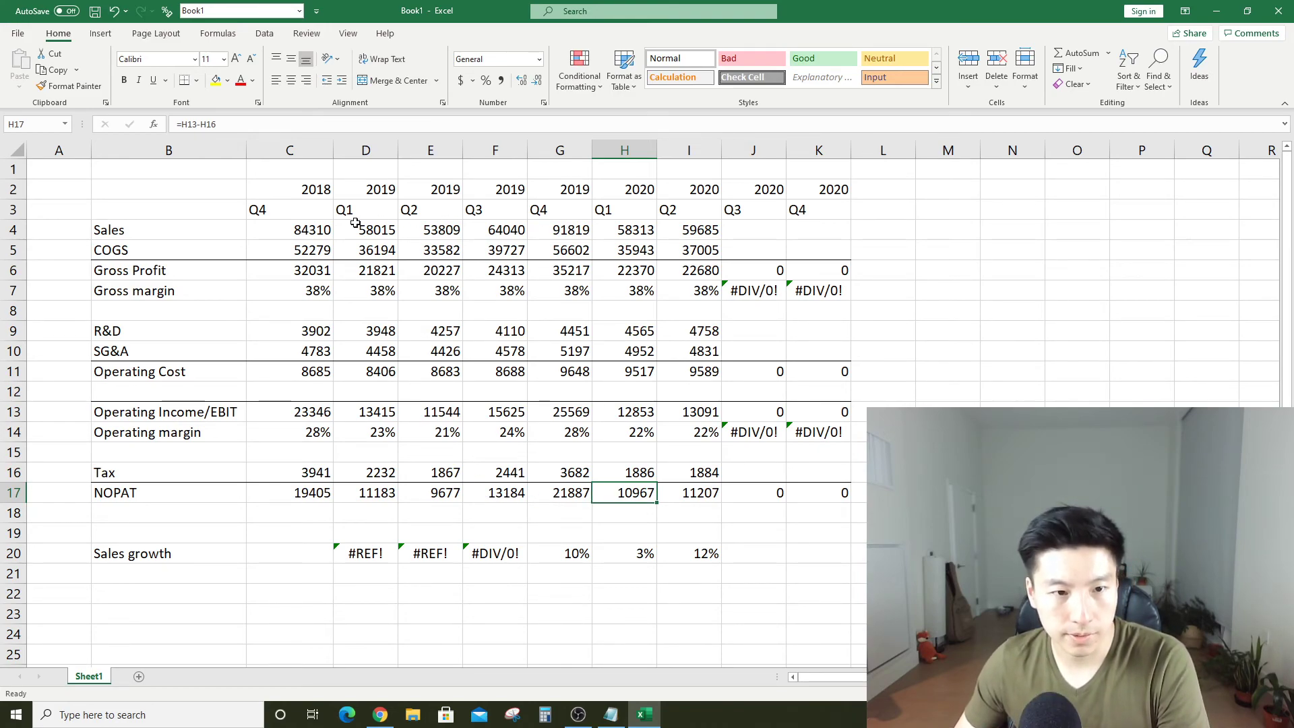
# Fill the header range B2:K3 with a light blue theme colour
pyautogui.moveTo(186, 194); pyautogui.dragTo(807, 208)
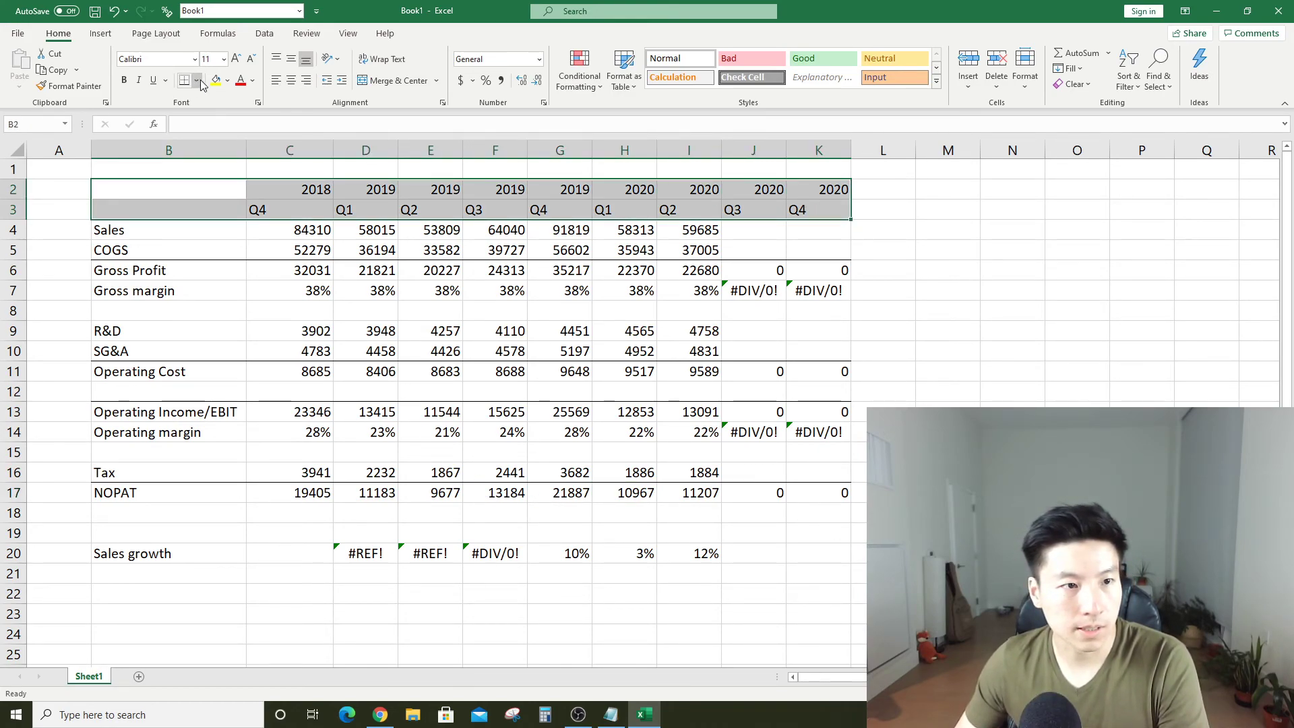
pyautogui.click(228, 80)
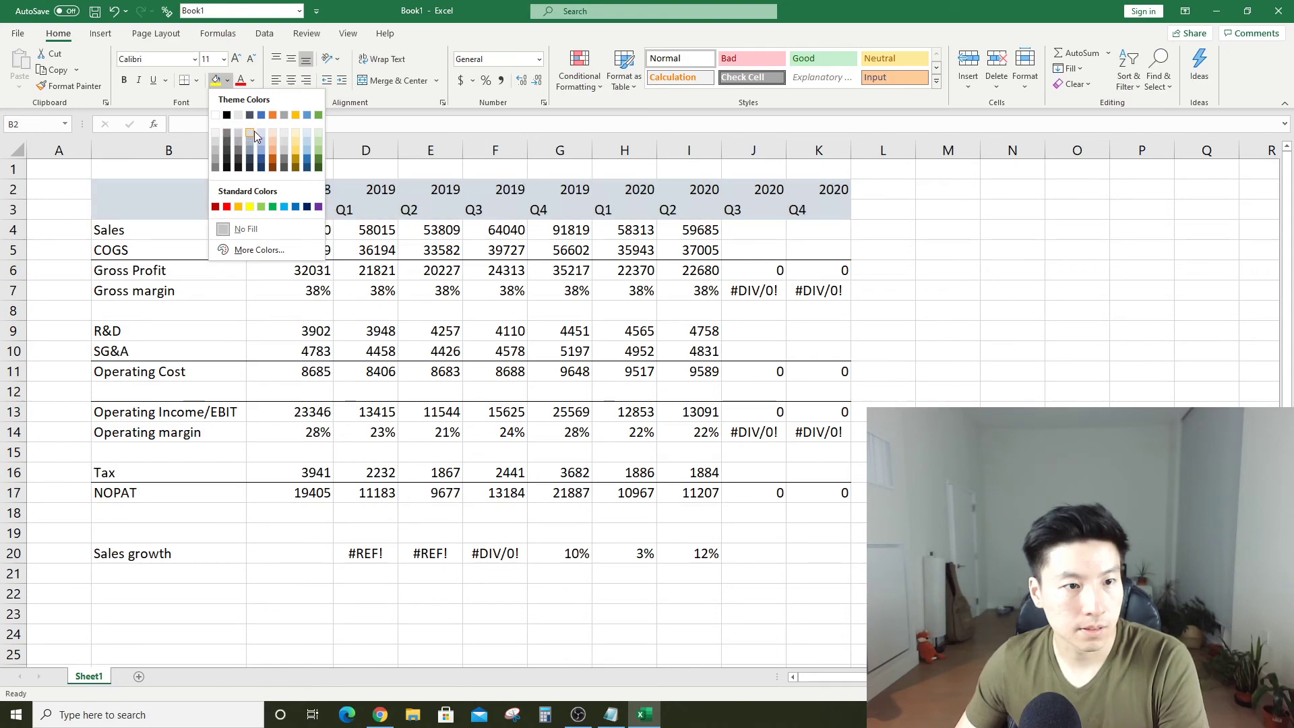
pyautogui.click(260, 131)
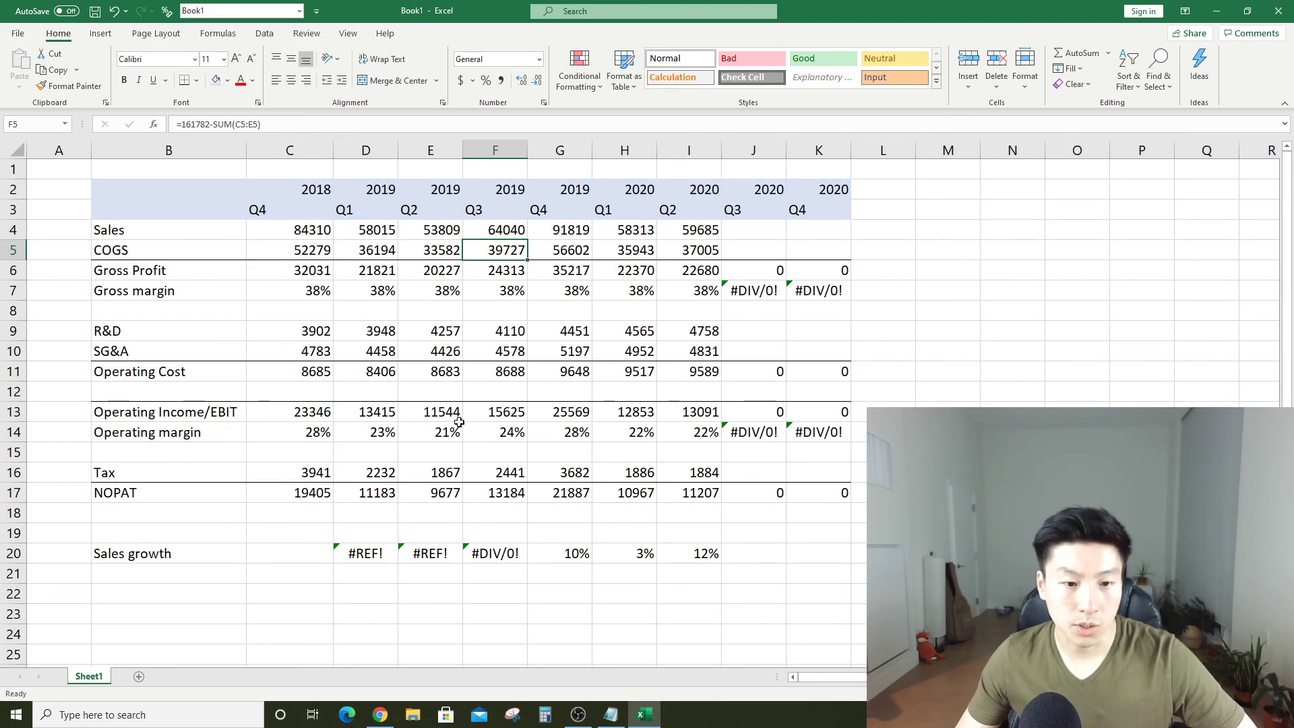
# Select the NOPAT row B17:I17, then bring OBS Studio to the front from the taskbar
pyautogui.scroll(-2, 479, 412)
pyautogui.scroll(1, 482, 398)
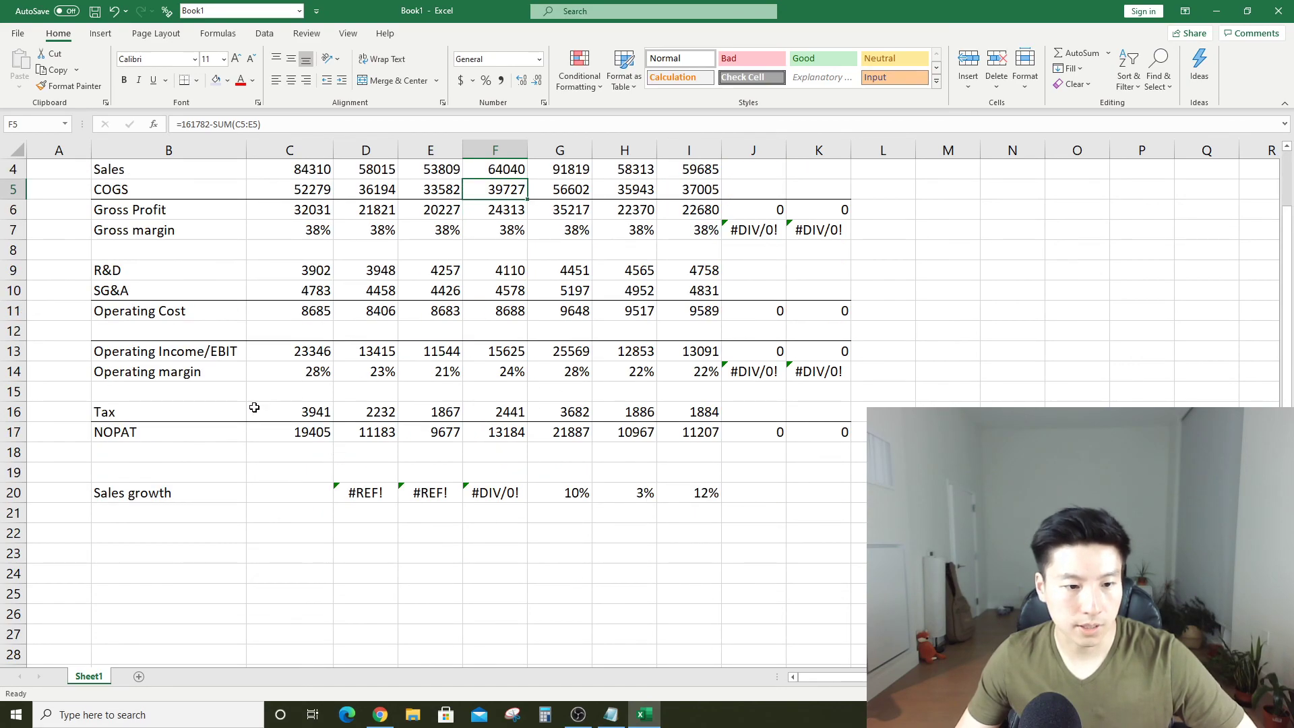
pyautogui.moveTo(196, 436); pyautogui.dragTo(696, 447)
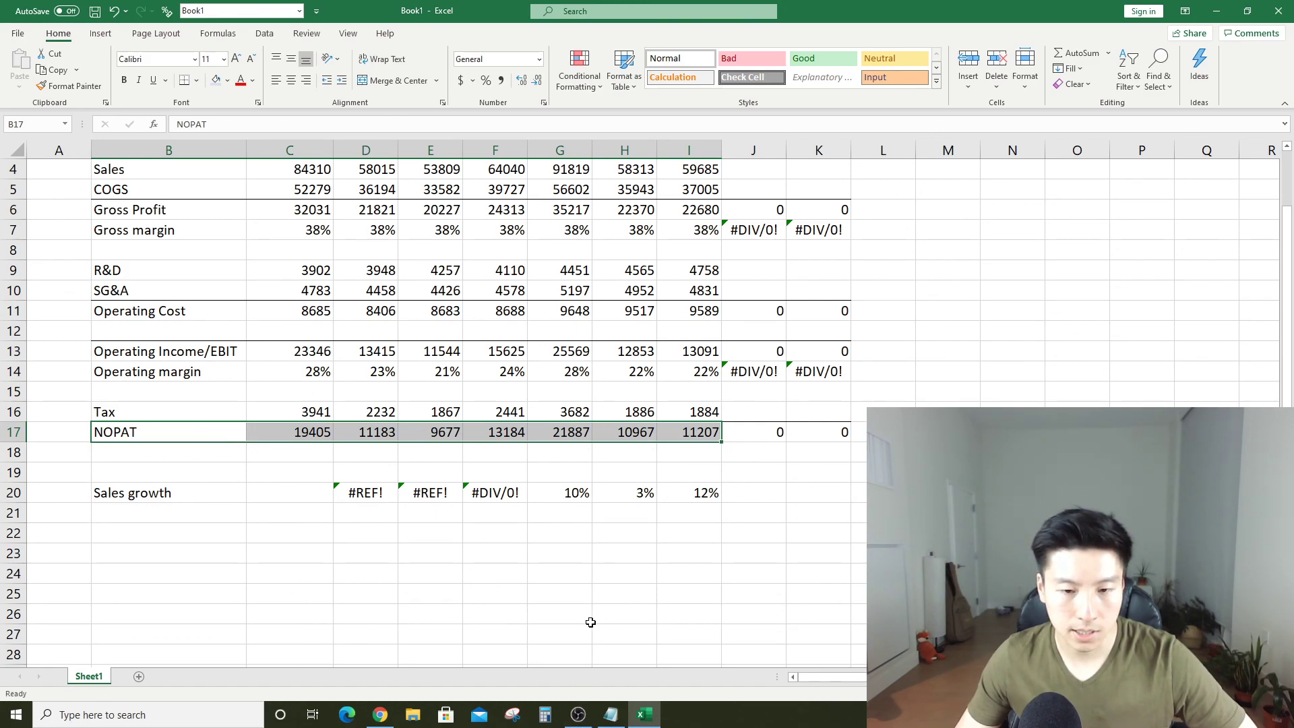
pyautogui.scroll(1, 667, 347)
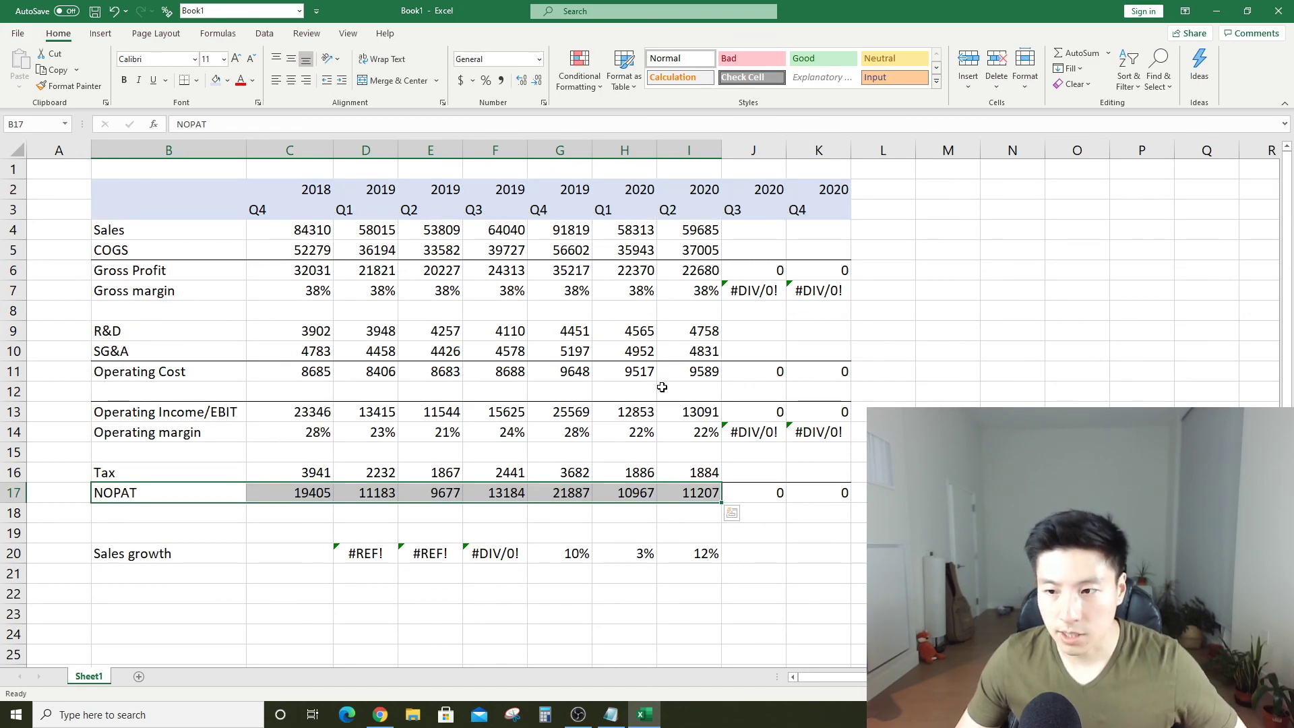
pyautogui.click(577, 715)
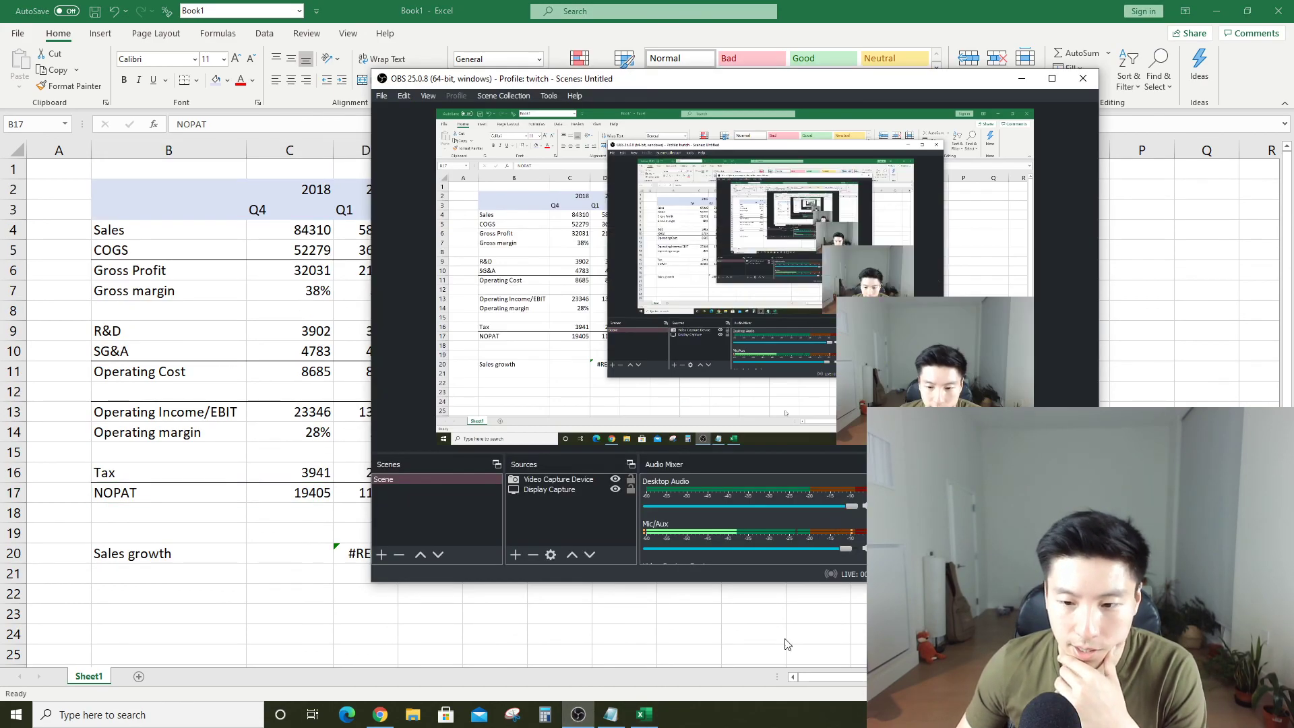